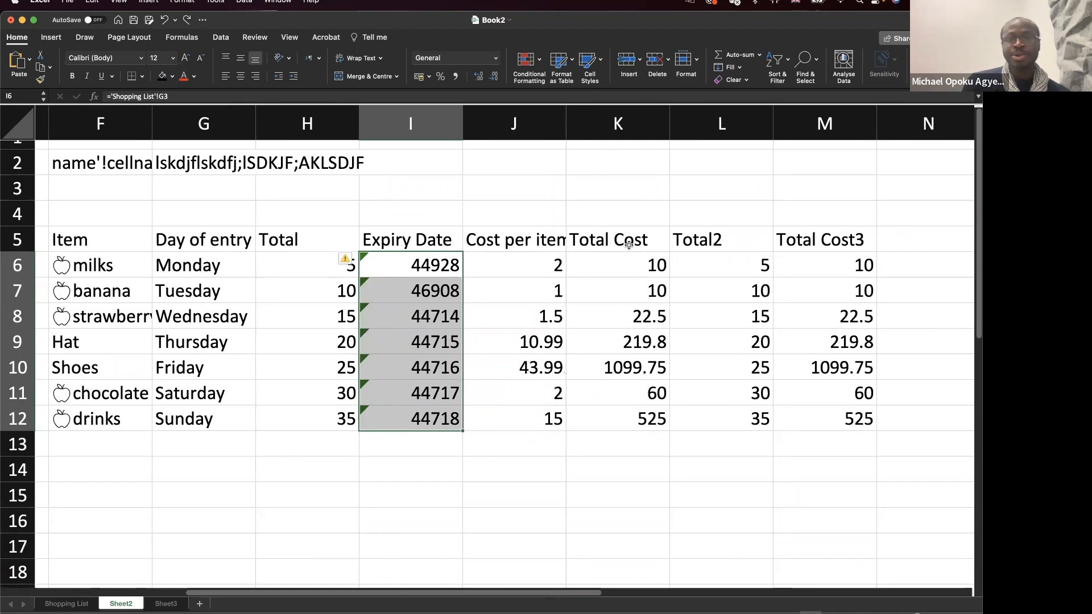
Check K6's cross-sheet formula ='Shopping List'!I3 unchanged, then go to the Shopping List sheet.
double_click(617, 265)
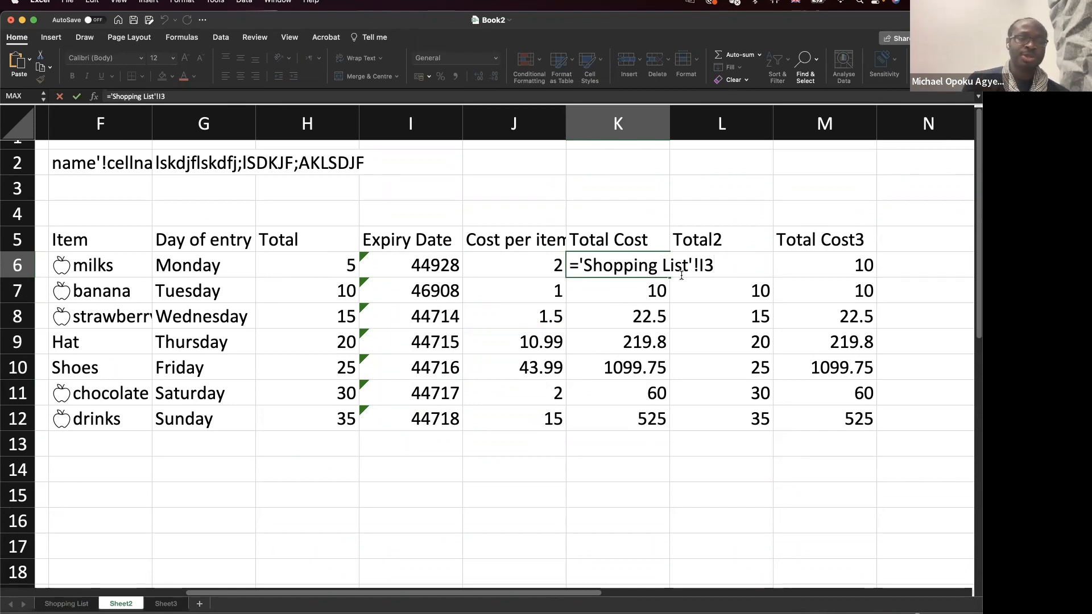
key("ctrl+Return")
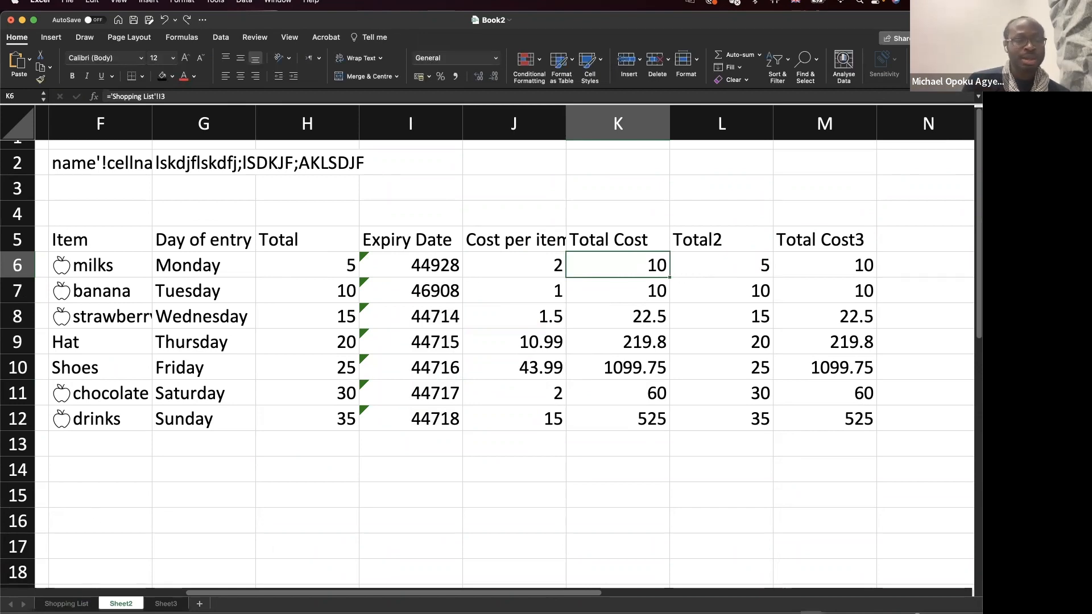
left_click(66, 603)
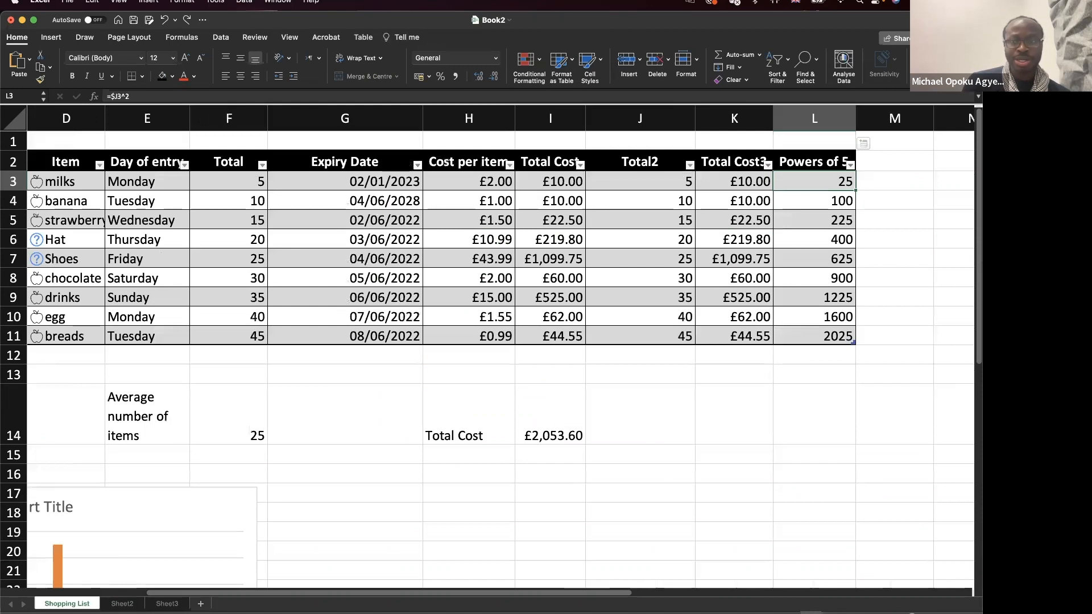
left_click(122, 604)
left_click(80, 604)
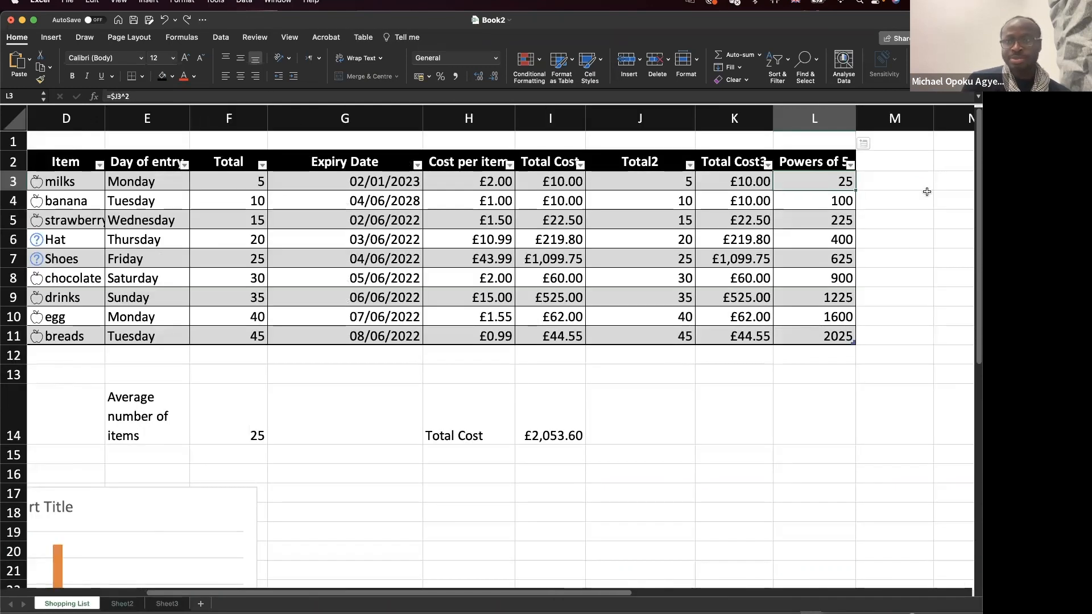
double_click(829, 181)
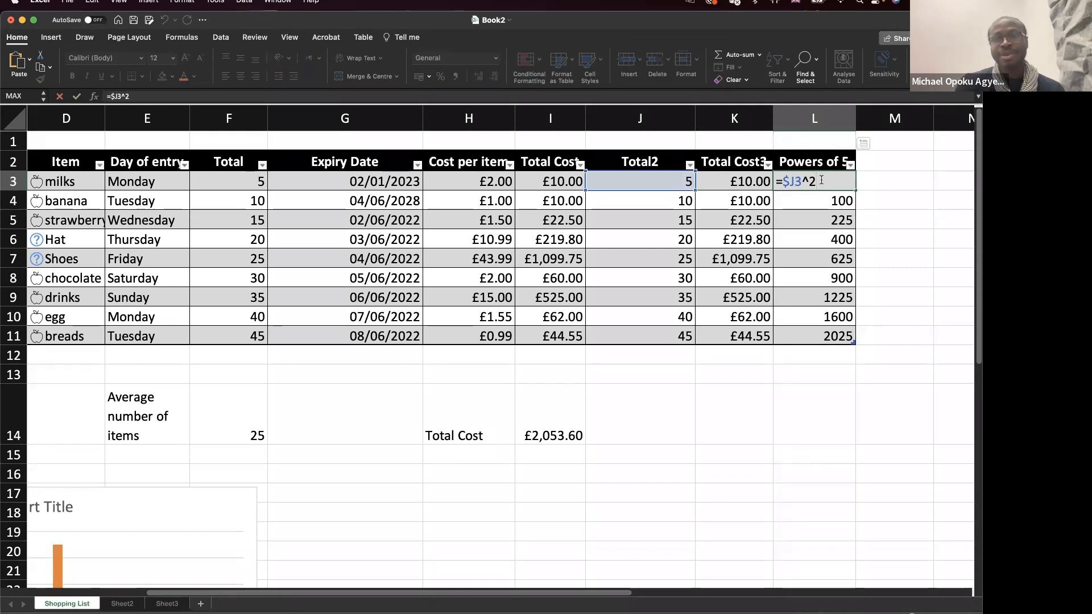
key("Escape")
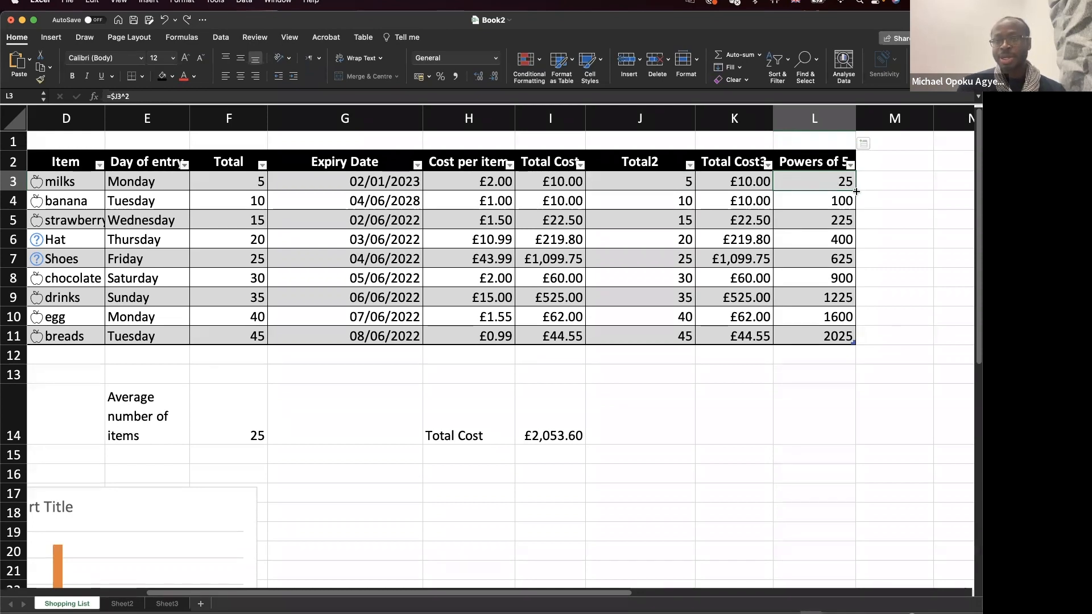
left_click_drag(857, 331, 857, 340)
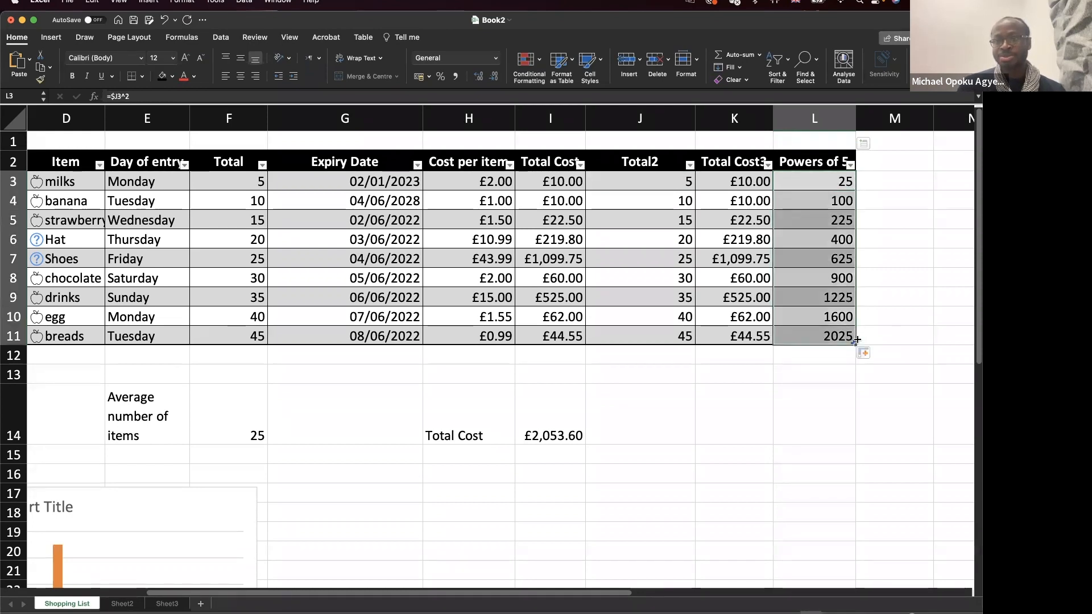
left_click(821, 183)
double_click(821, 182)
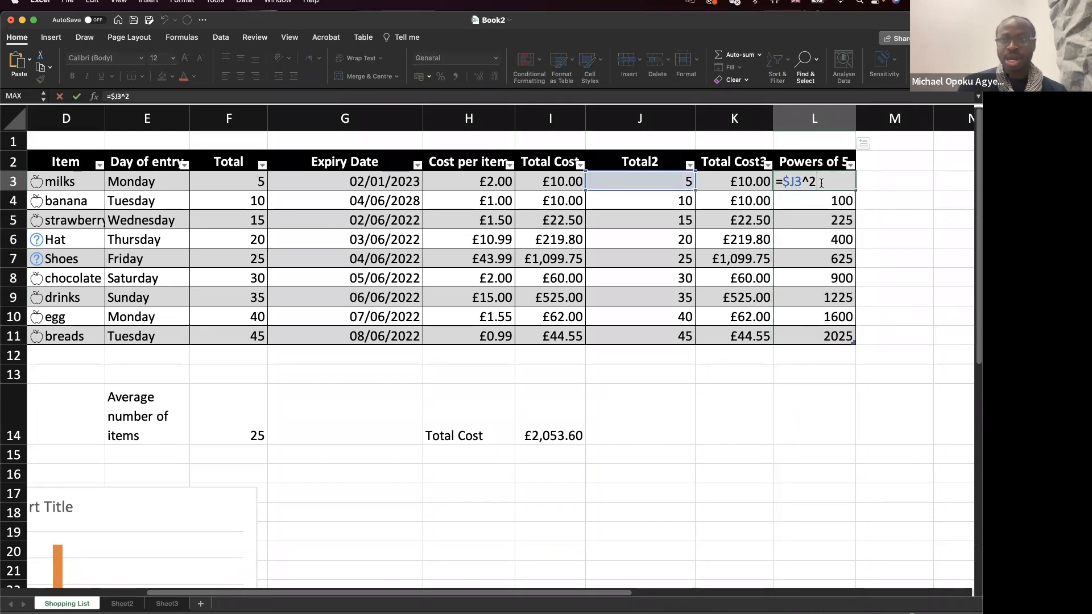
key("Escape")
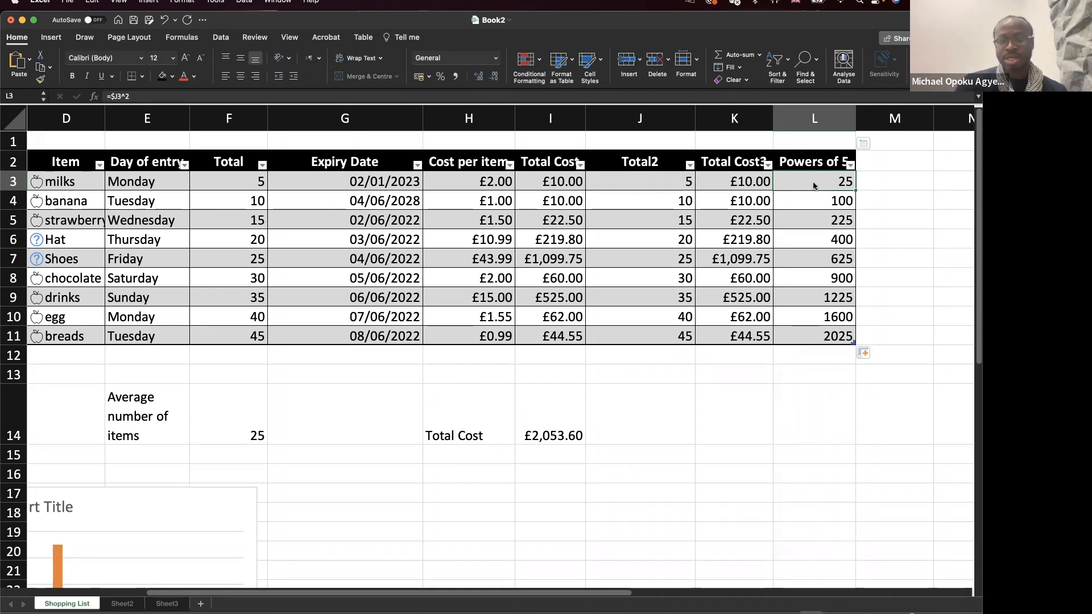
key("super+shift+Down")
left_click(814, 185)
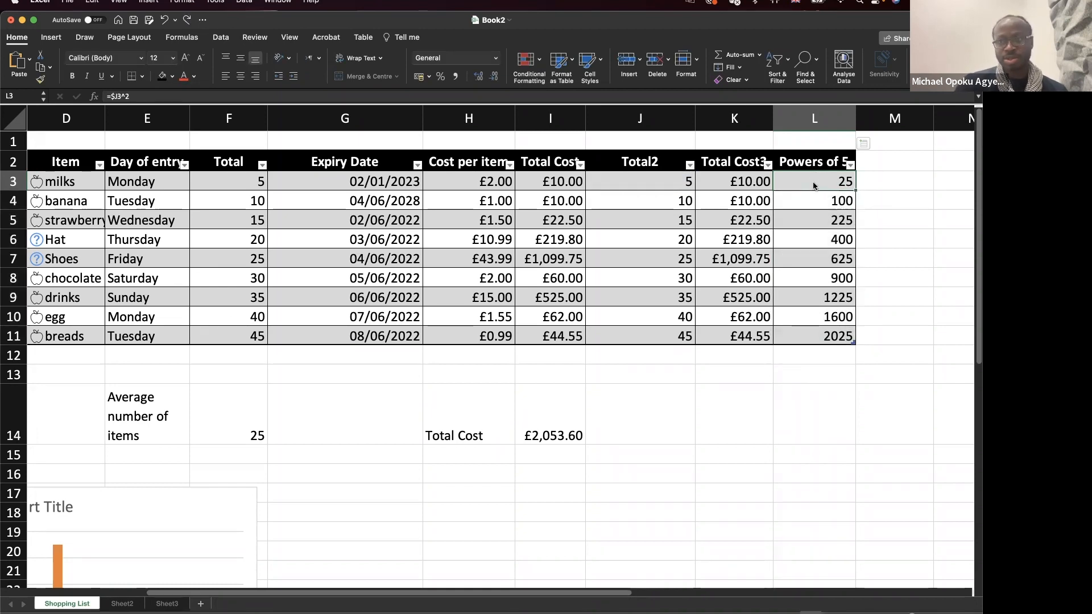
double_click(813, 182)
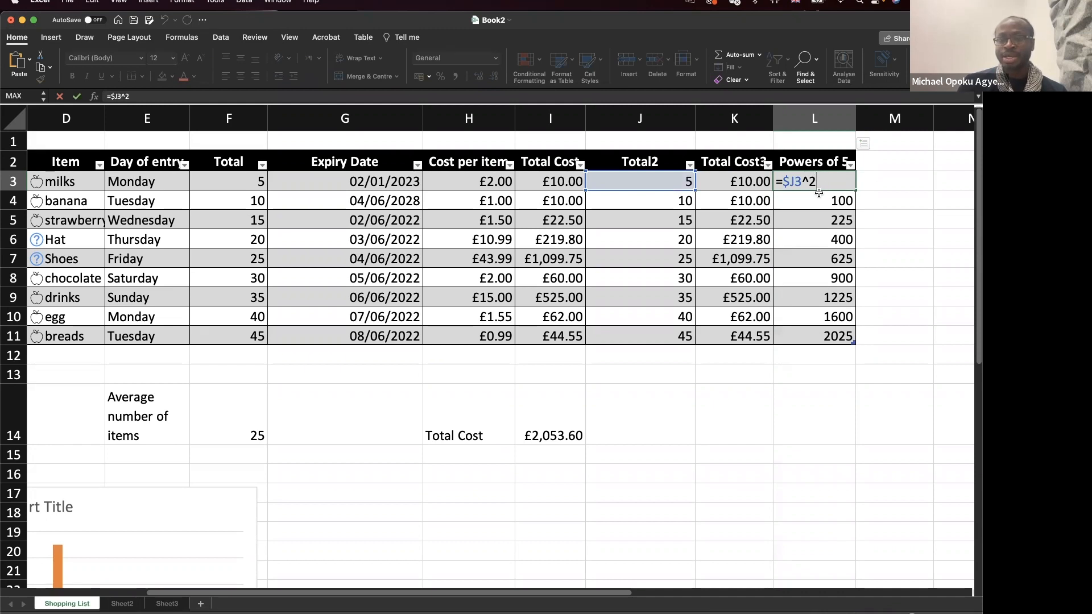
key("Escape")
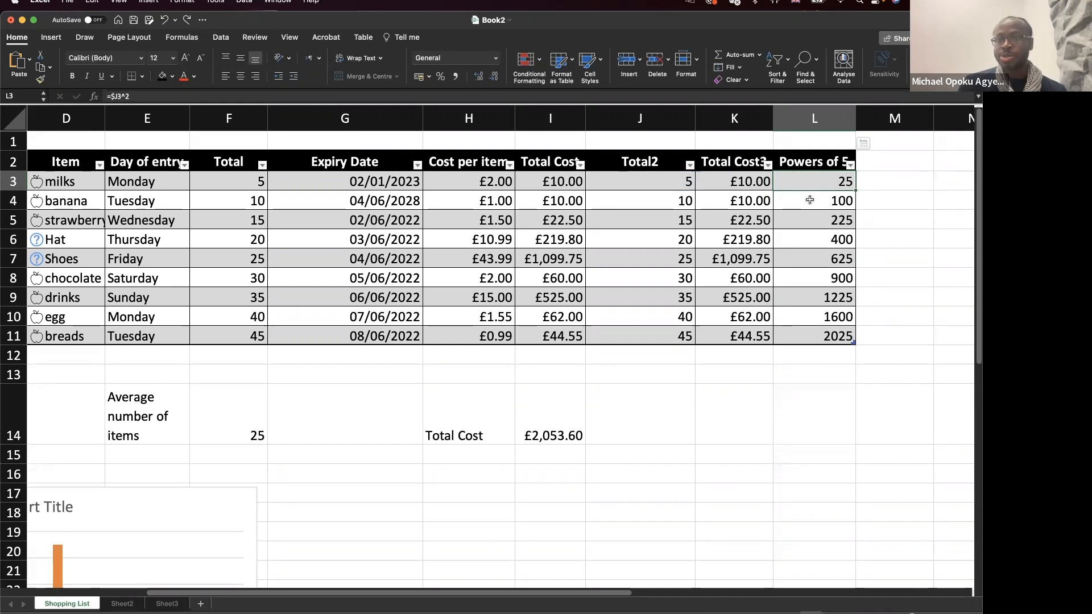
left_click(810, 201)
double_click(810, 200)
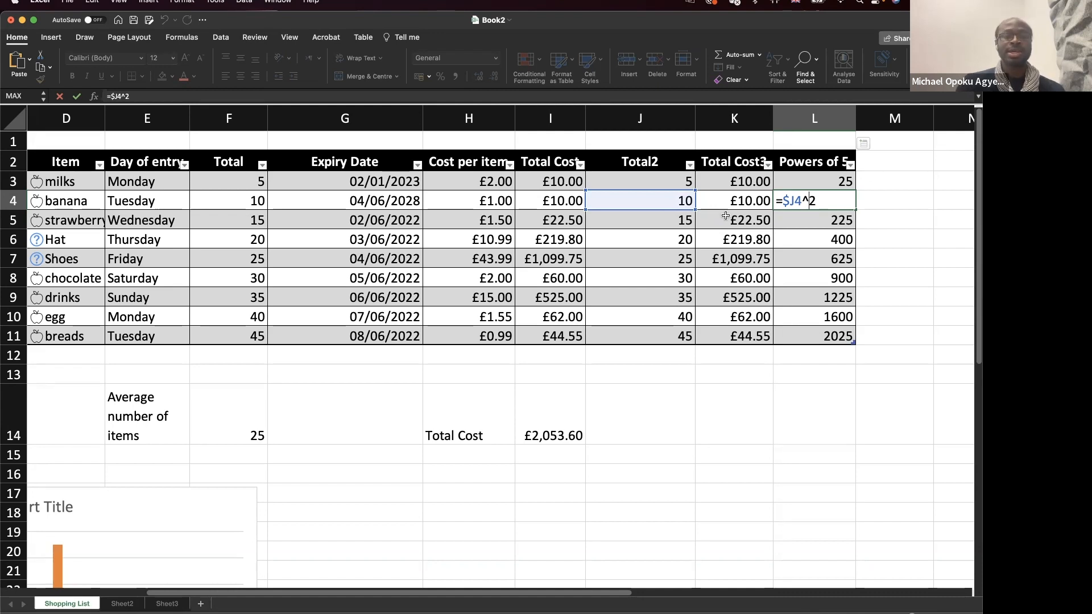
key("Escape")
left_click(681, 184)
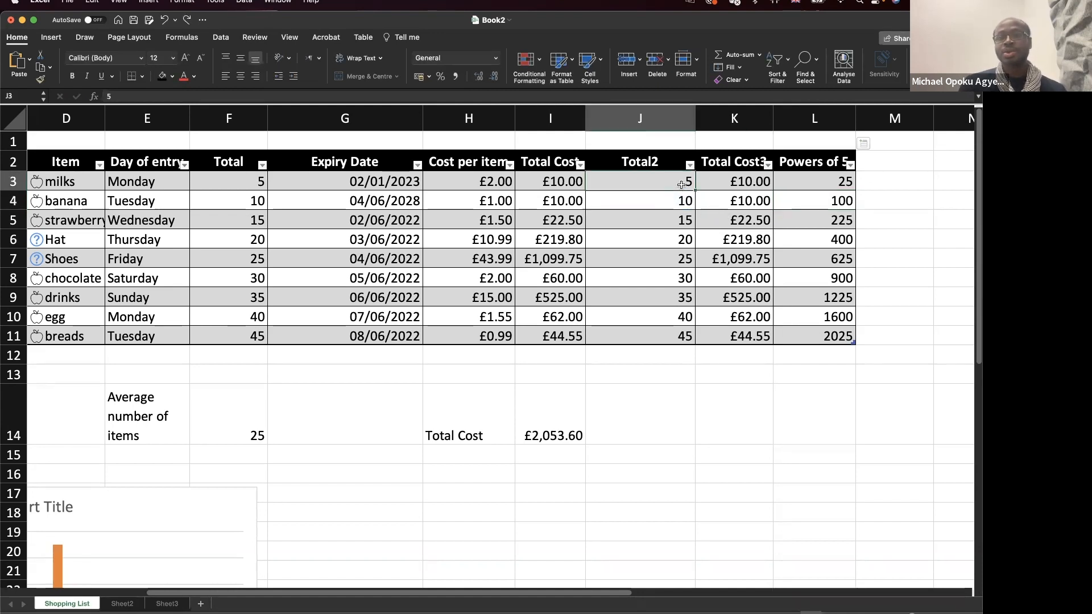
double_click(681, 185)
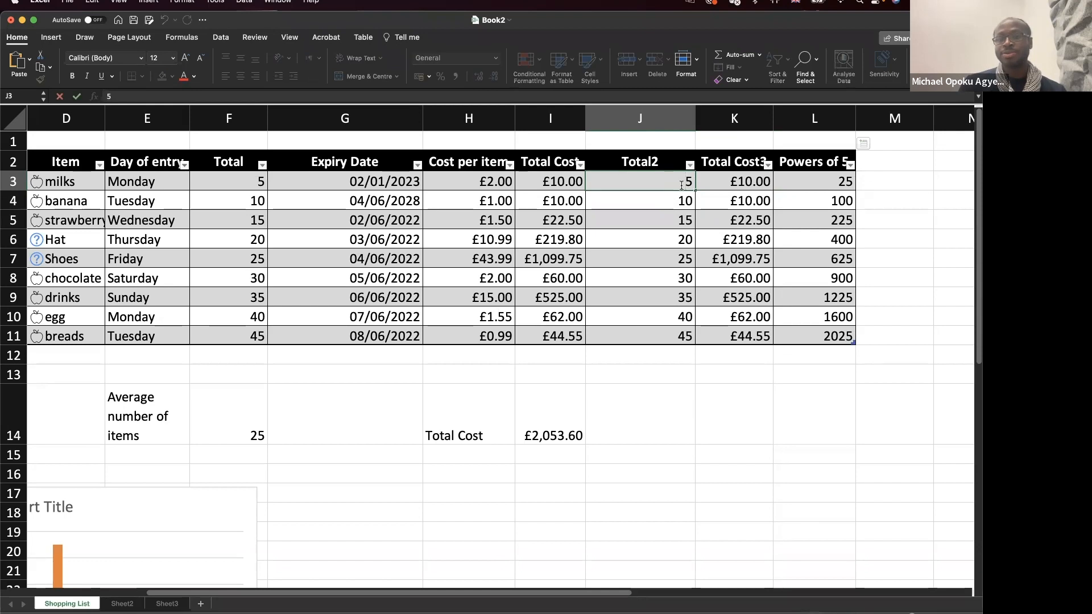
left_click(904, 174)
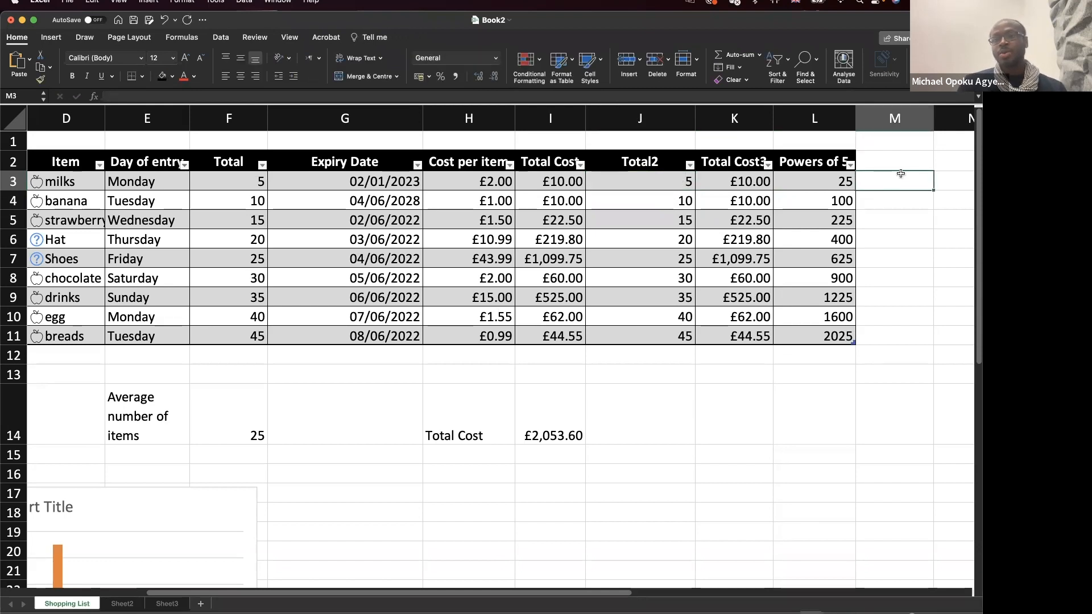
left_click(831, 162)
Rewrite the L2 header from 'Powers of 5' to 'Square of J'.
double_click(842, 161)
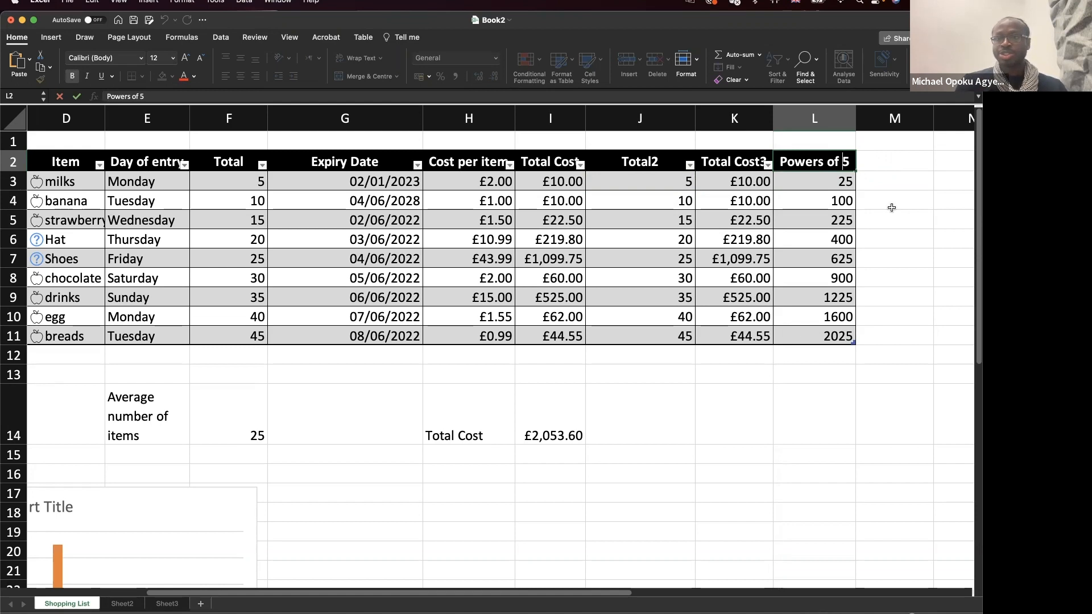
key("Delete")
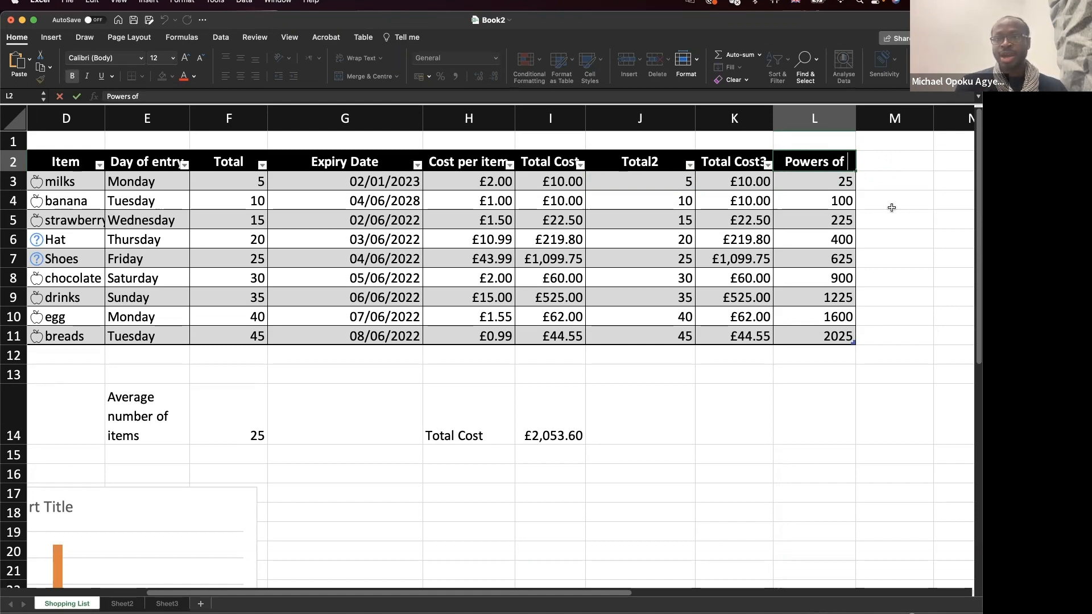
type("J")
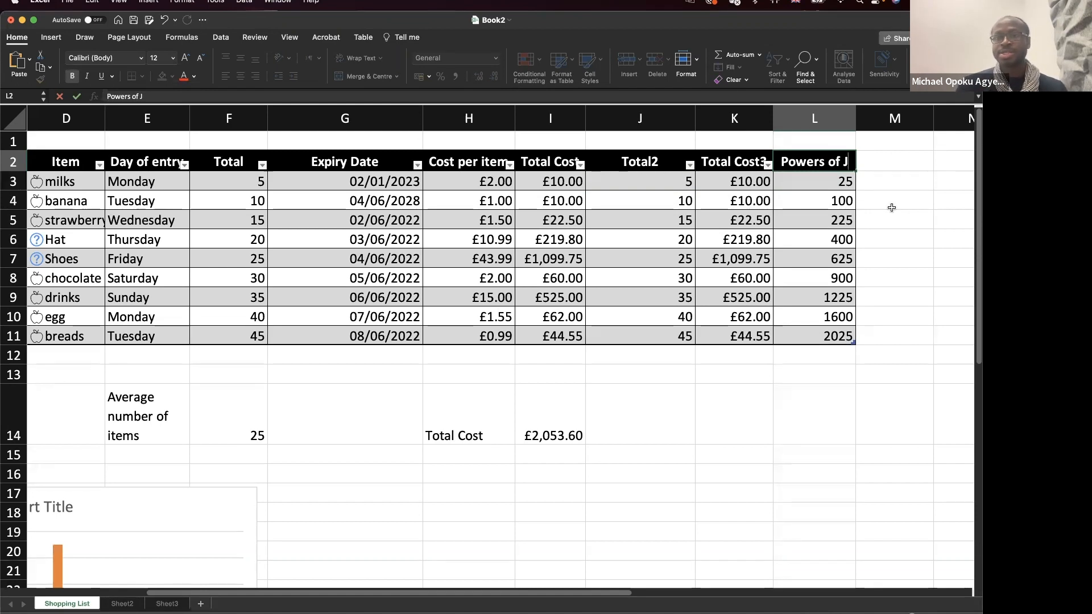
key("Left")
key("Left")
key("Left")
key("Left")
key("BackSpace")
key("BackSpace")
key("BackSpace")
key("BackSpace")
key("BackSpace")
key("BackSpace")
type("Squ")
key("BackSpace")
type("uare")
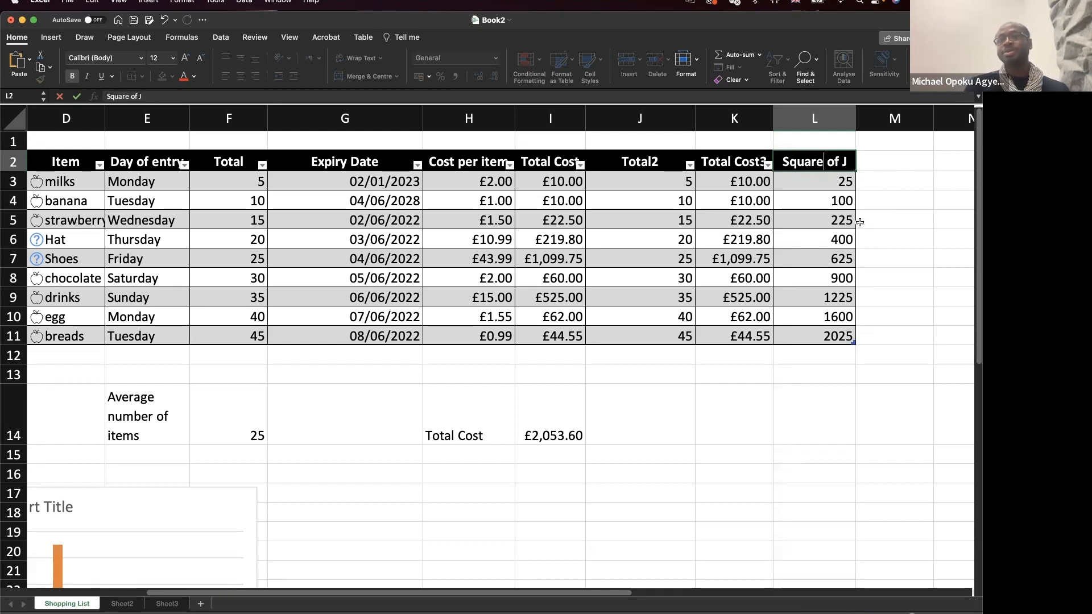
key("Return")
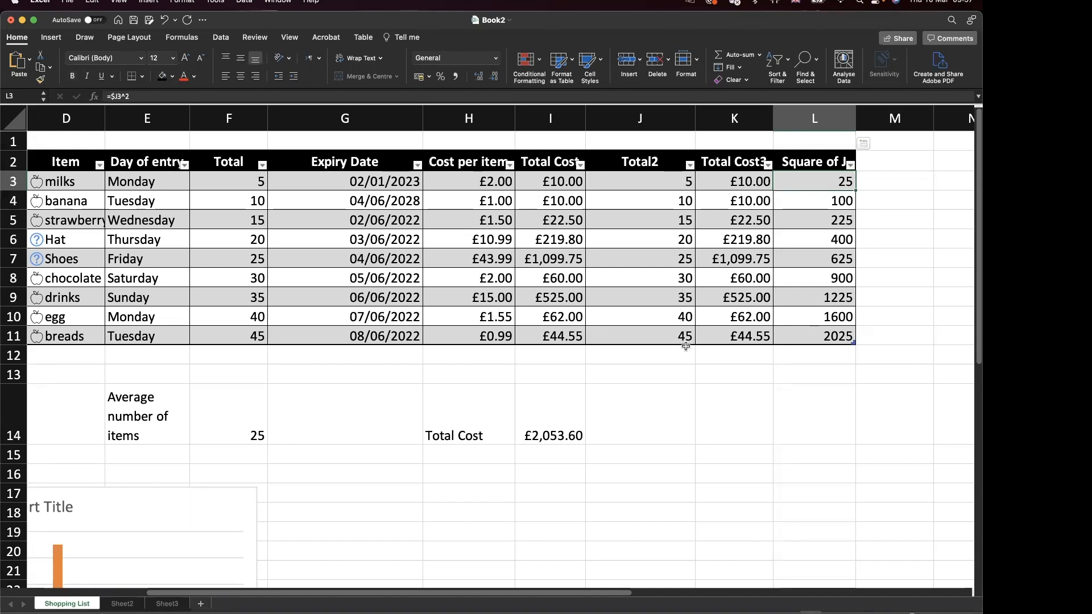
Add a 'Count' header in M2 and enter 1 in M3.
left_click(890, 159)
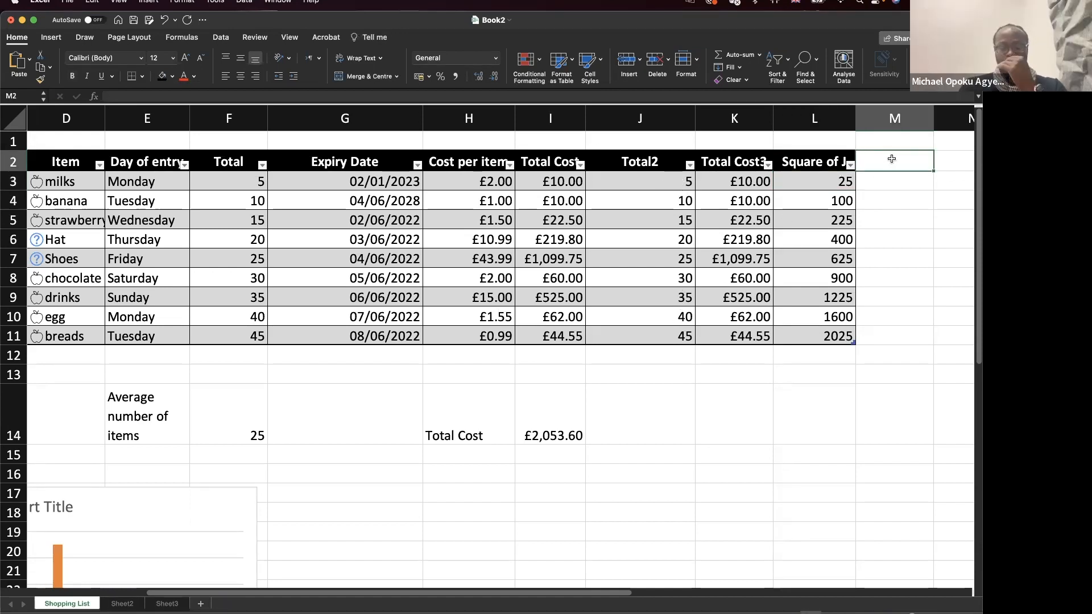
type("Count")
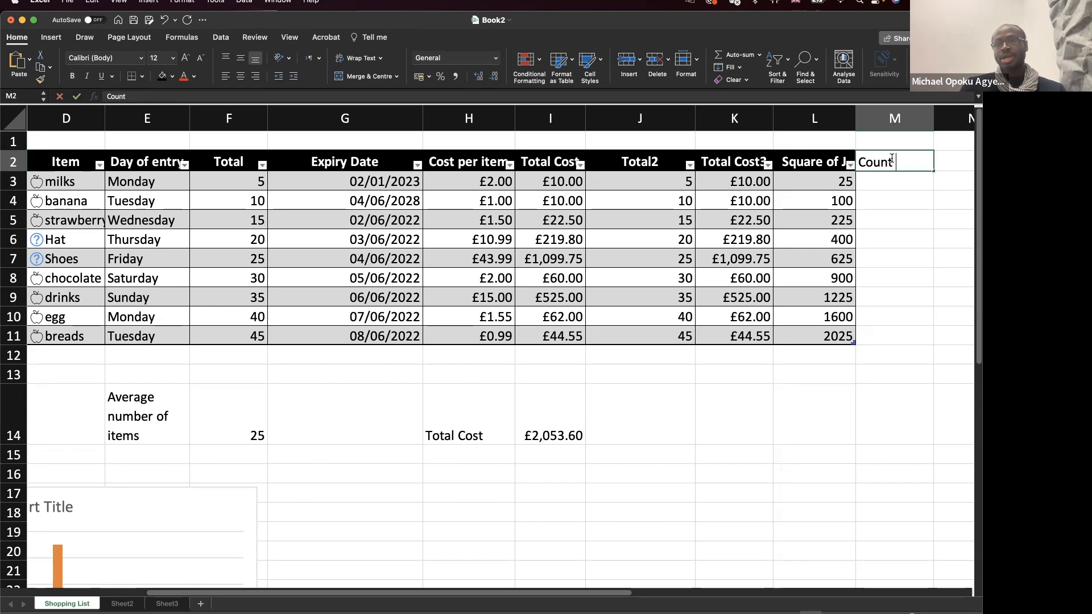
key("Return")
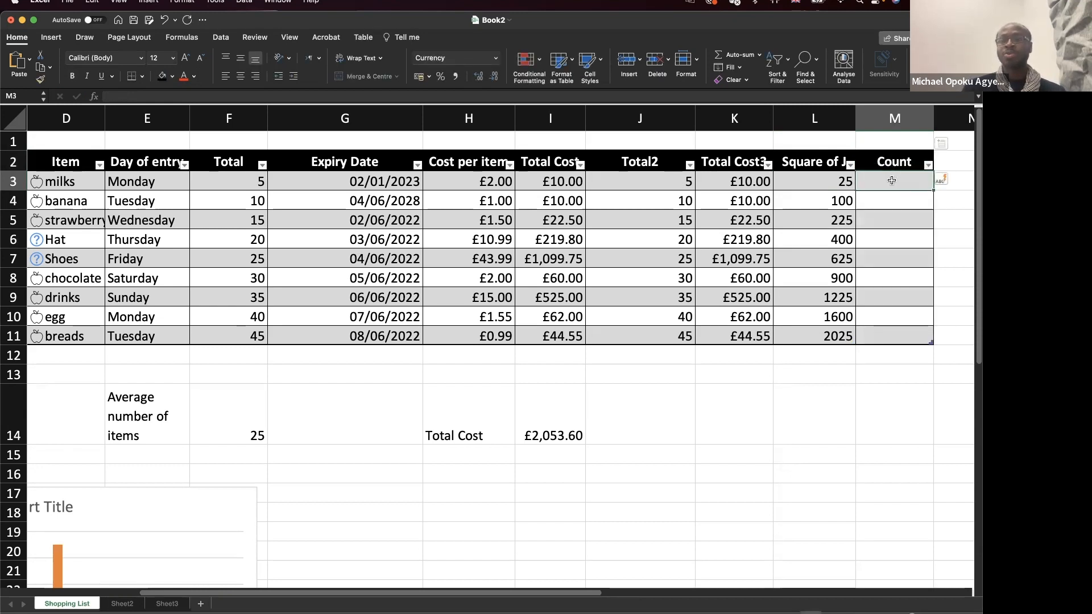
type("1")
key("Return")
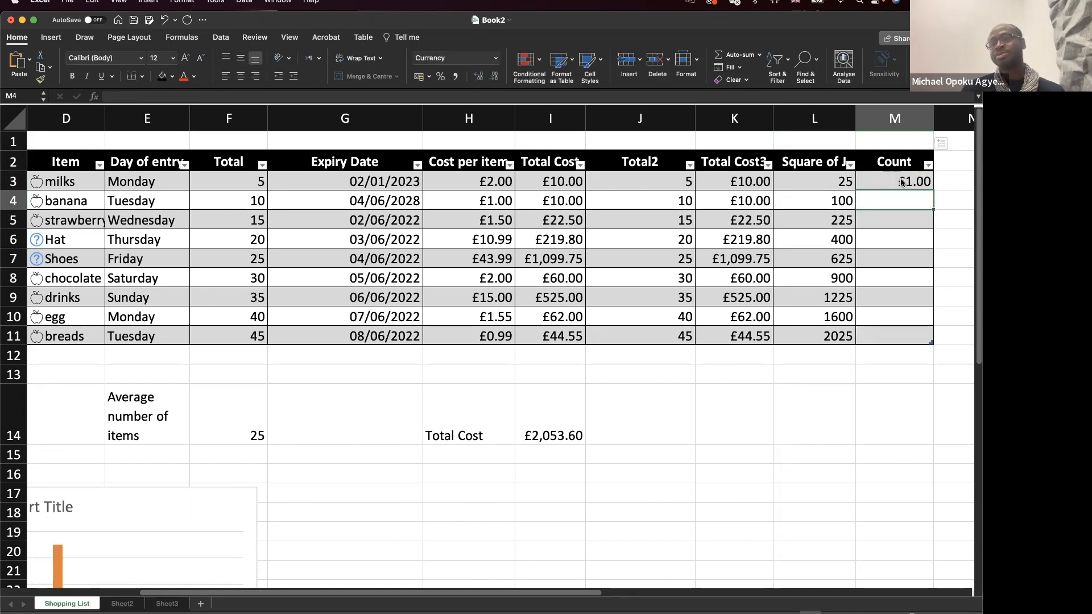
Give the Count cells M3:M11 the General number format.
left_click(906, 180)
left_click_drag(906, 179, 904, 336)
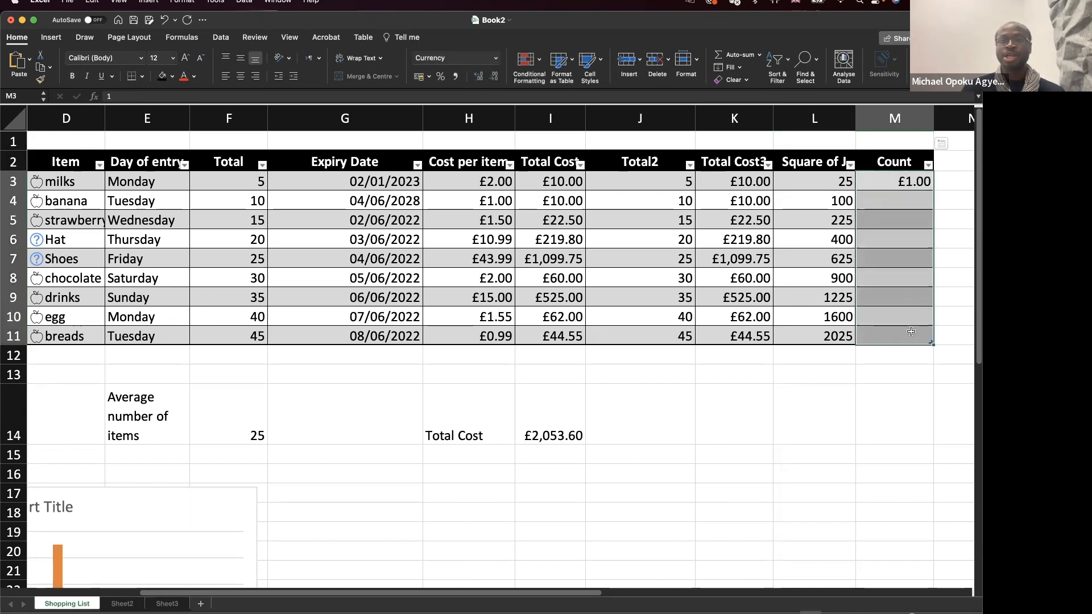
left_click(494, 58)
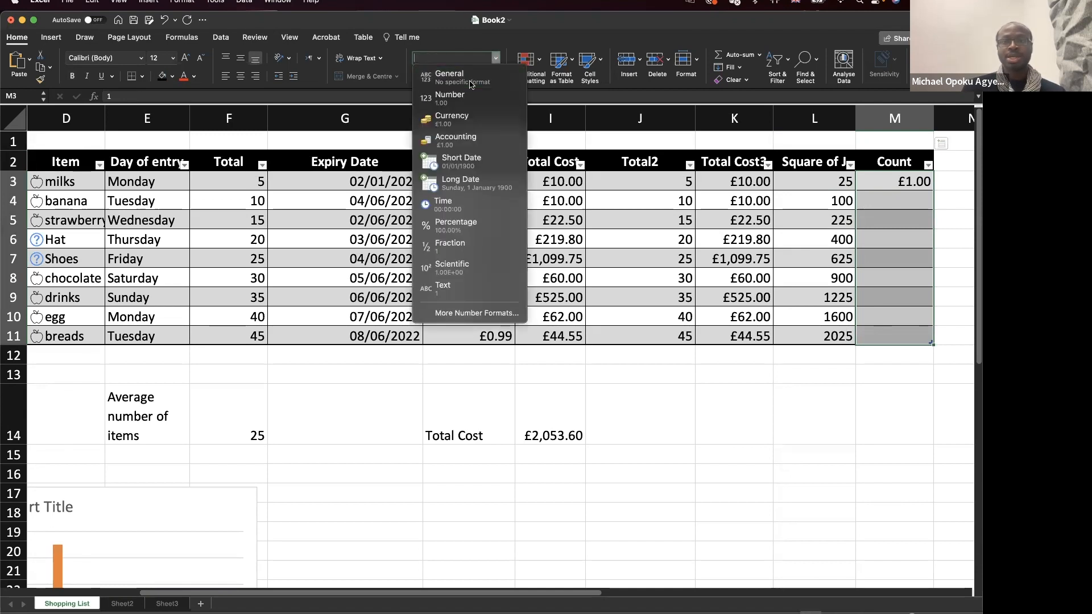
left_click(471, 83)
Undo a fill of 1s, enter 2 in M4, and select M3:M4 as a counting pattern down the column.
left_click(925, 182)
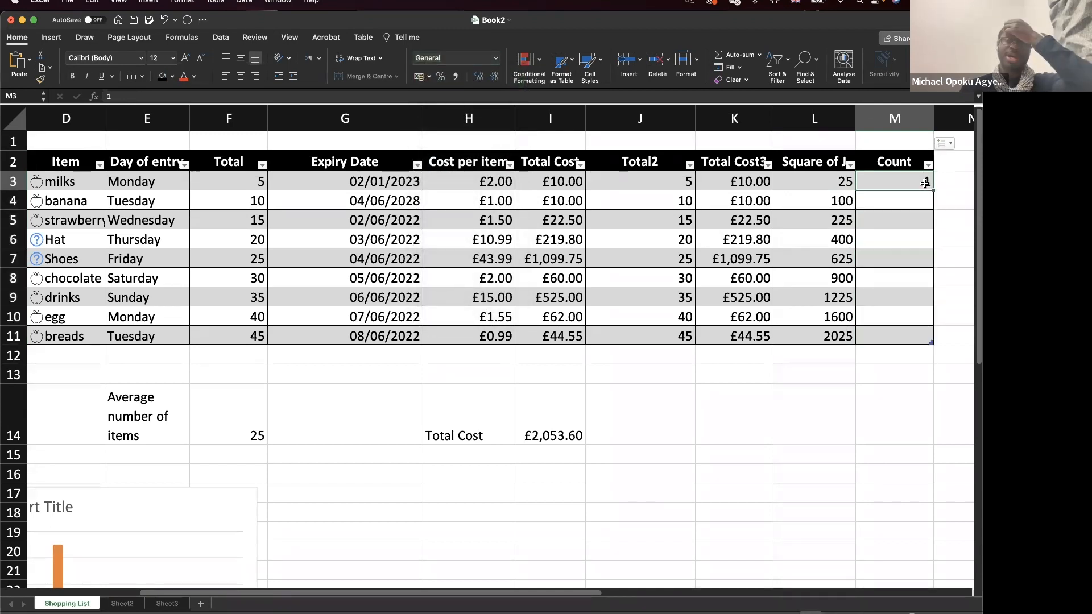
left_click_drag(928, 182, 923, 318)
left_click(917, 174)
key("super+z")
left_click(920, 198)
type("2")
left_click_drag(917, 180, 927, 336)
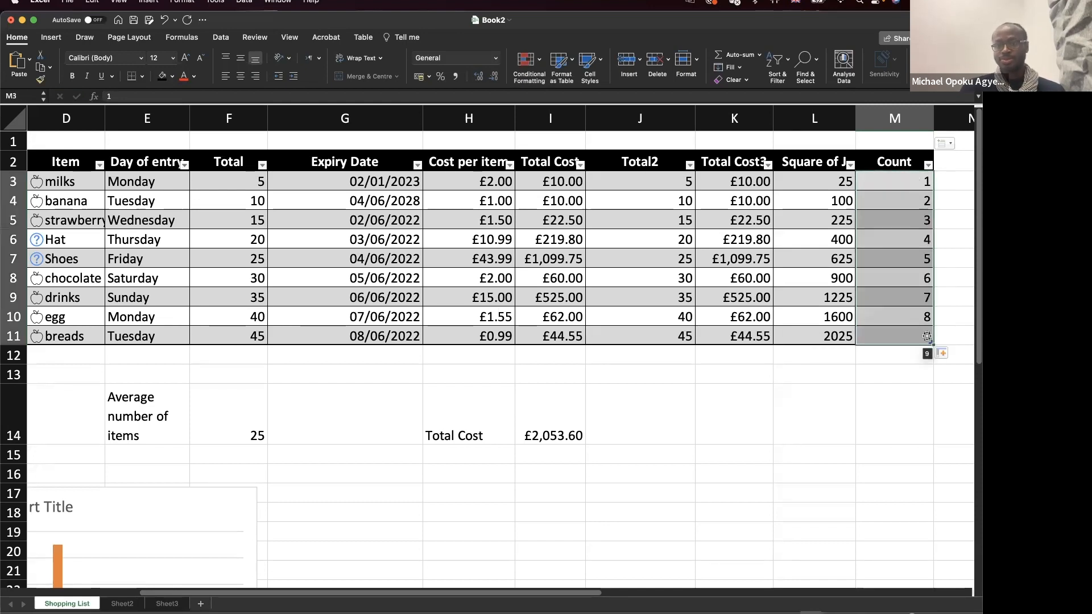
Add a 'Powers of 5' header in N2 beside Count.
scroll(948, 216, "right", 5)
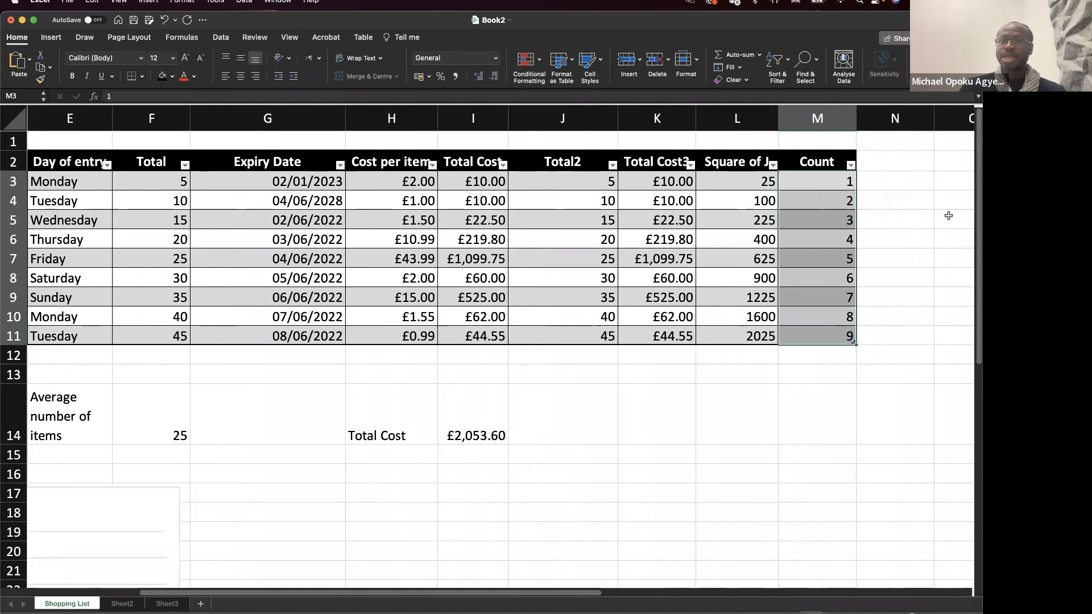
left_click(876, 163)
type("Power")
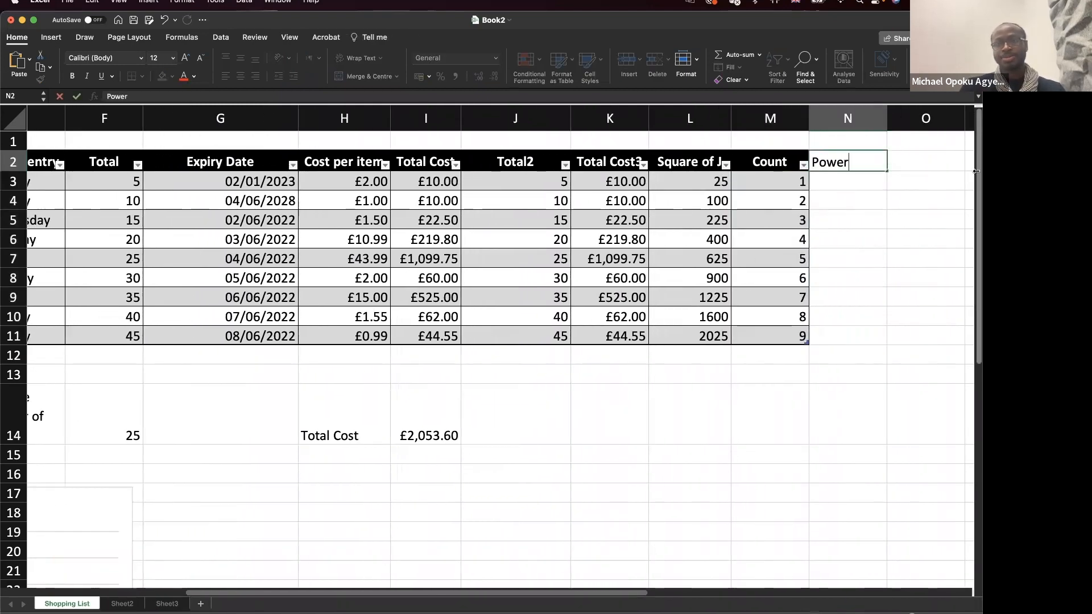
type("s of 5")
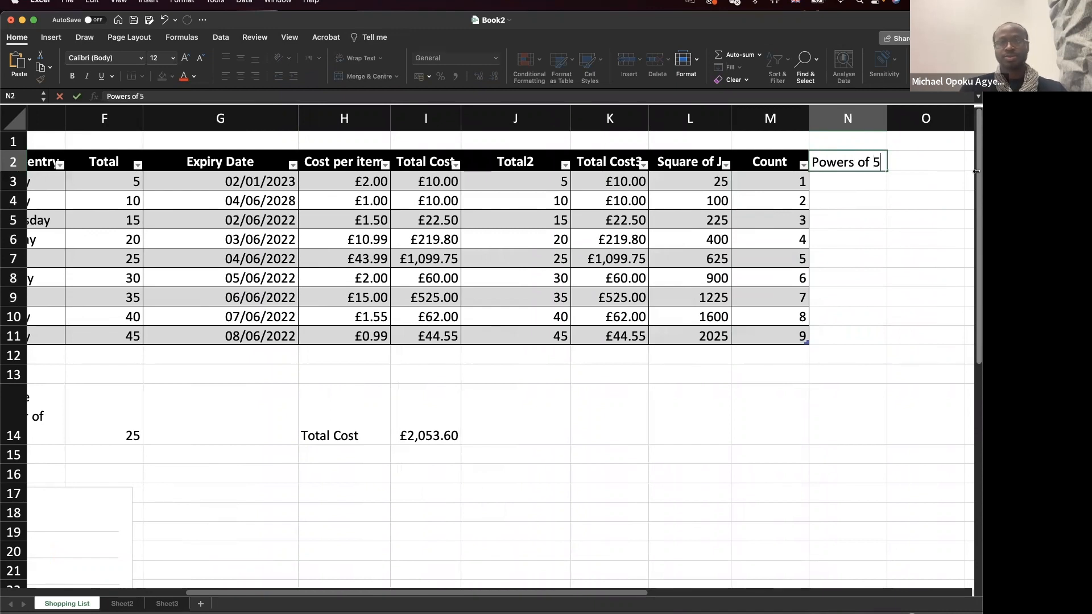
key("Return")
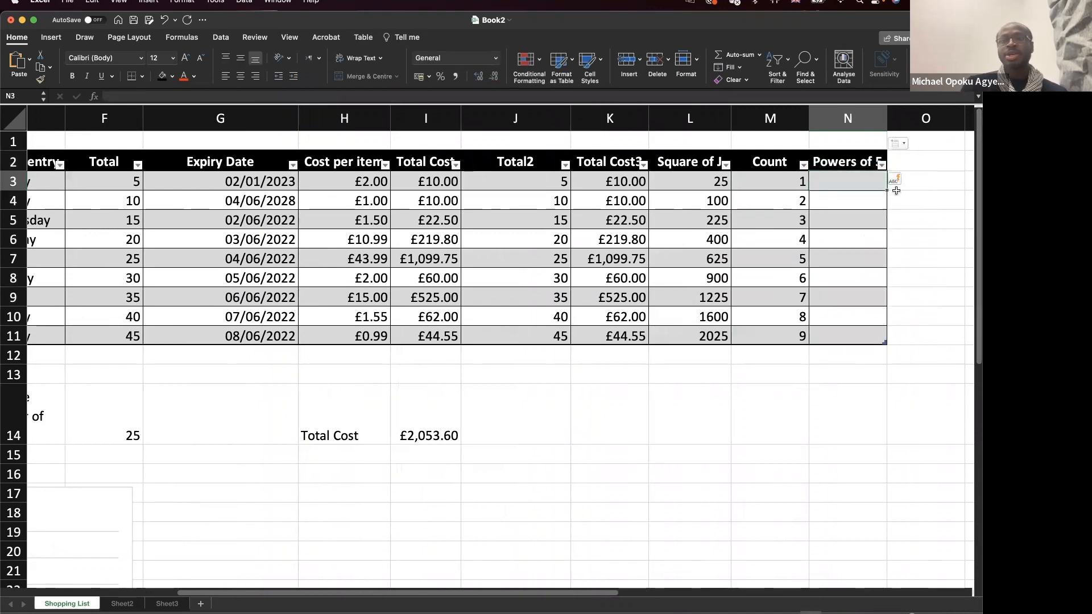
Review the Total2 value and Count values, then begin a formula in N3.
left_click(535, 182)
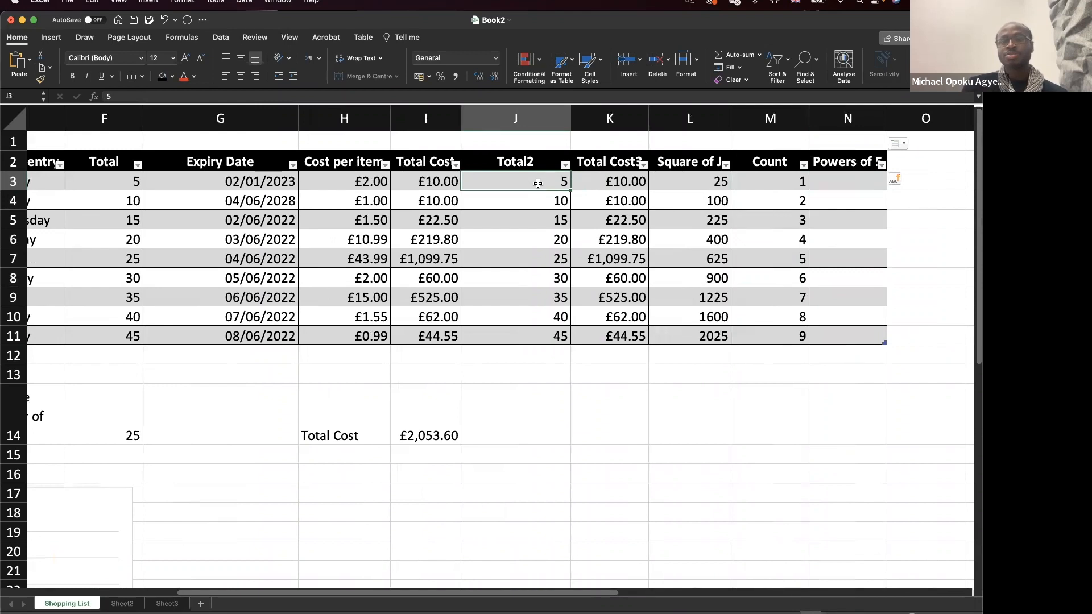
left_click_drag(787, 183, 781, 338)
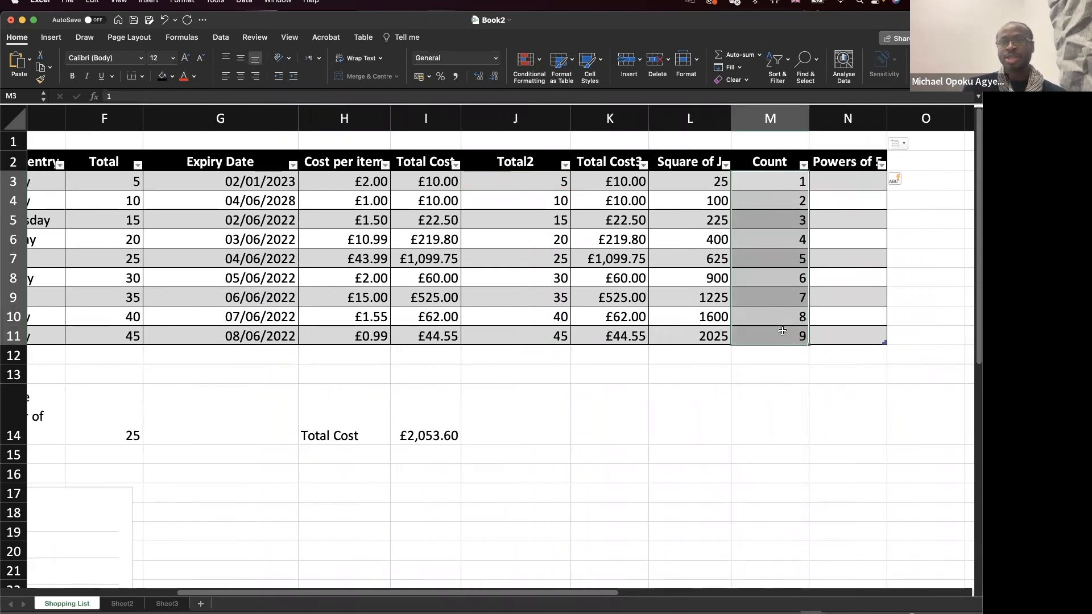
left_click(860, 181)
type("=")
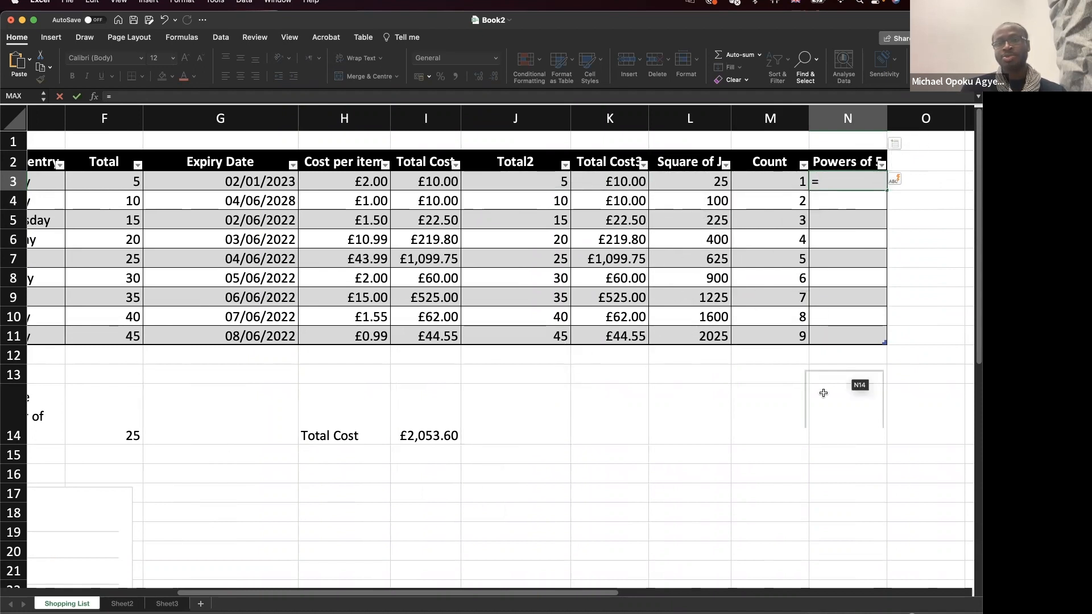
Enter =J3*M3 in N3 and inspect the relative references in N8.
type("j")
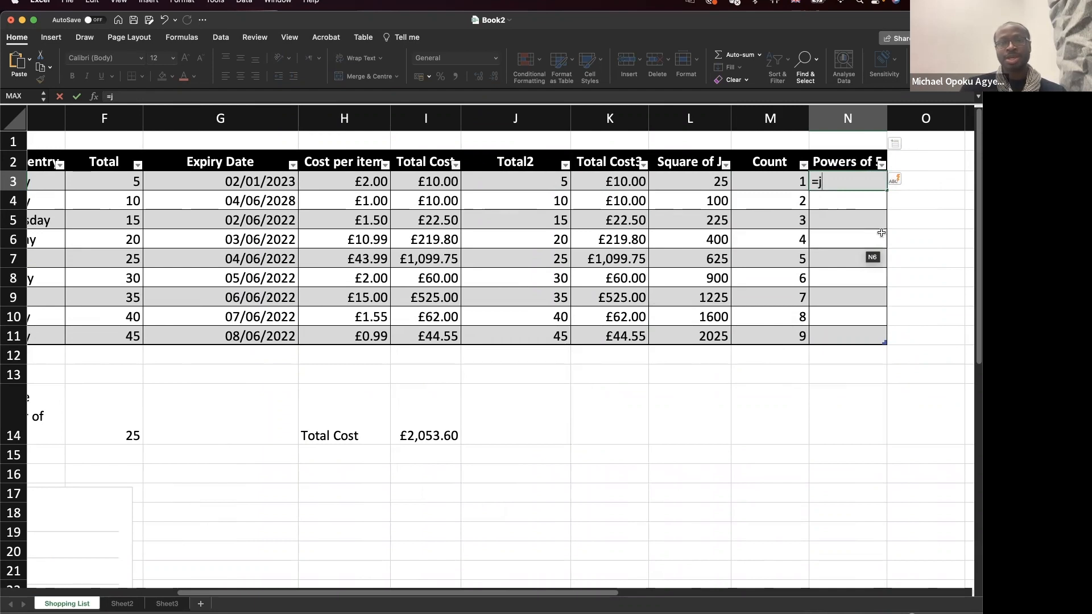
type("3*")
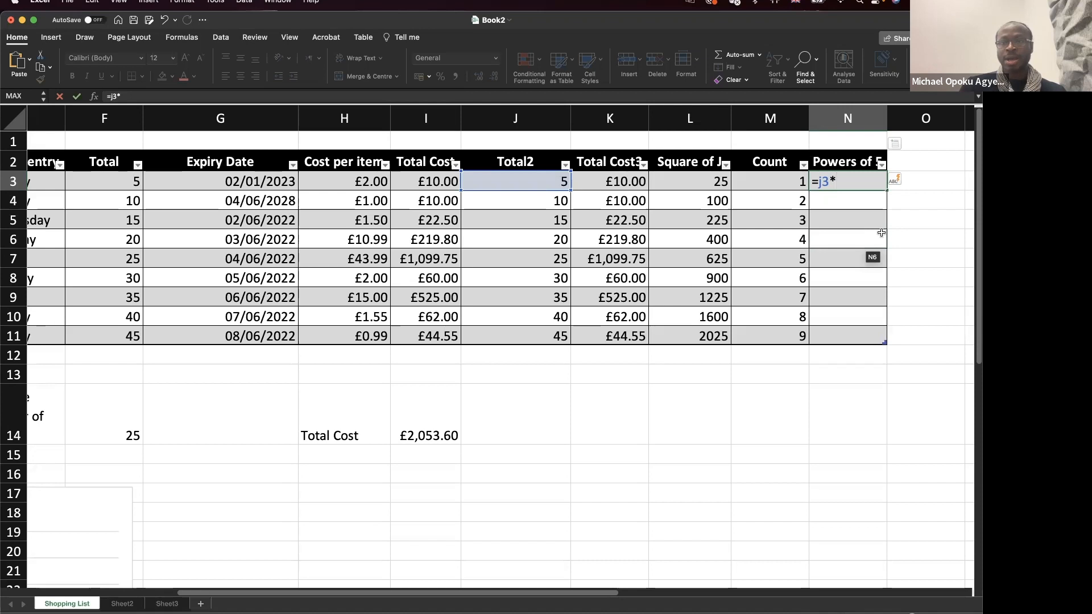
type("m")
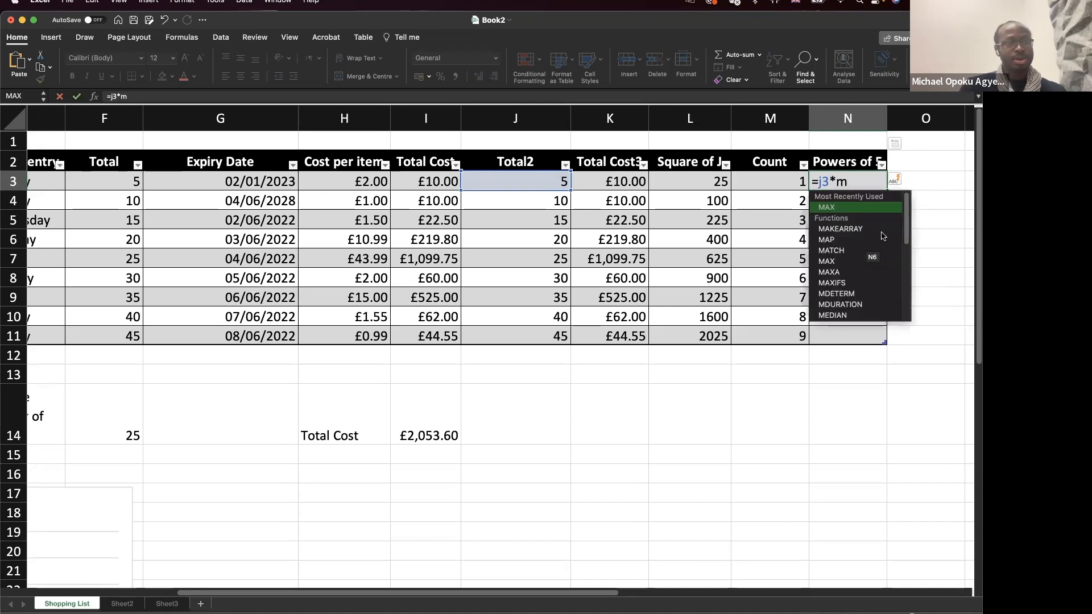
type("3")
key("Return")
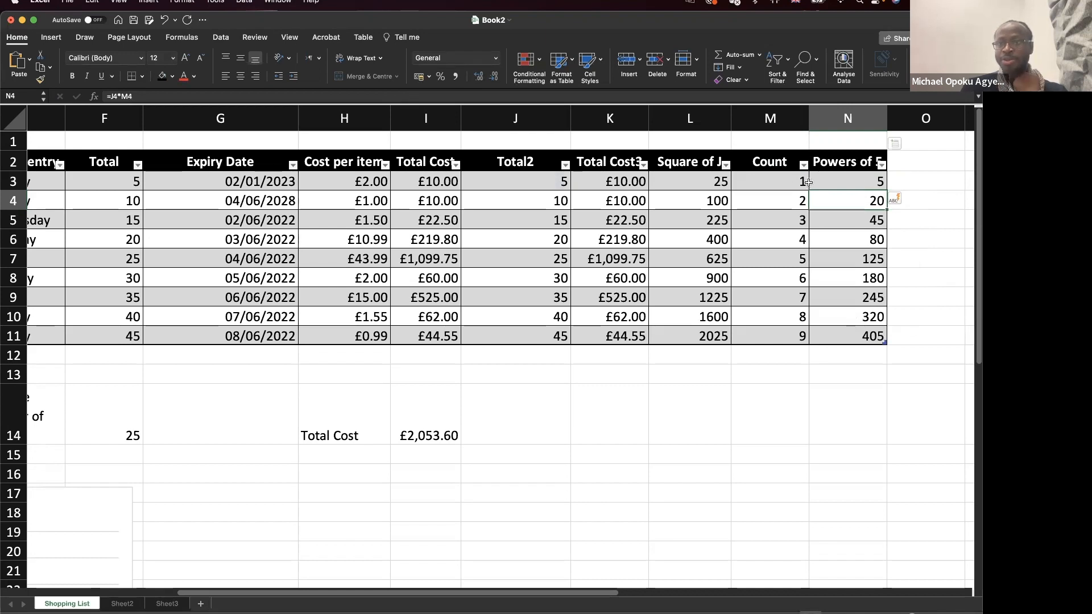
left_click(855, 184)
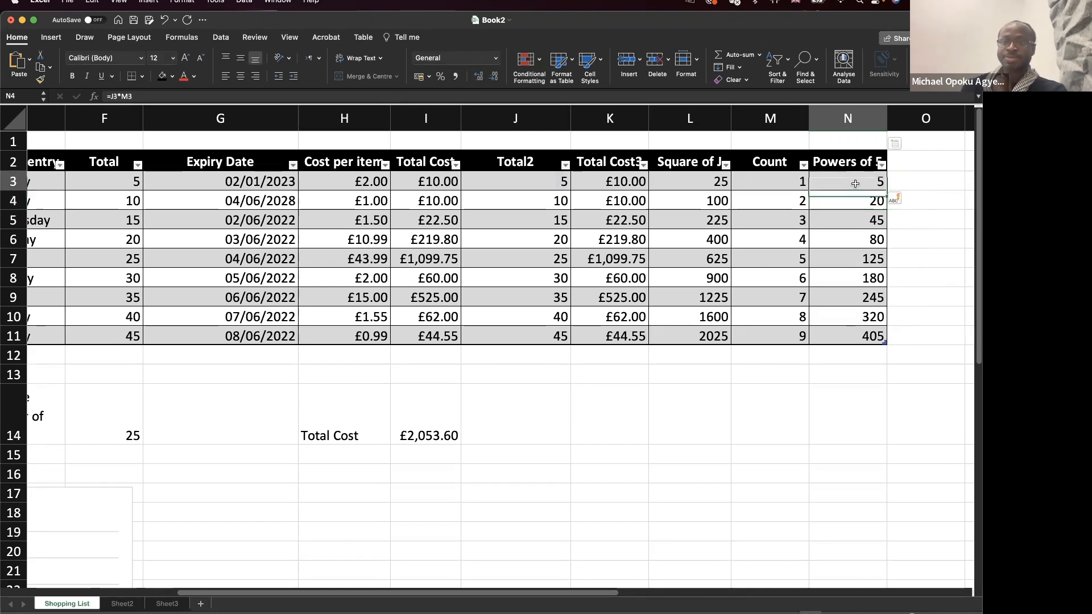
left_click(562, 182)
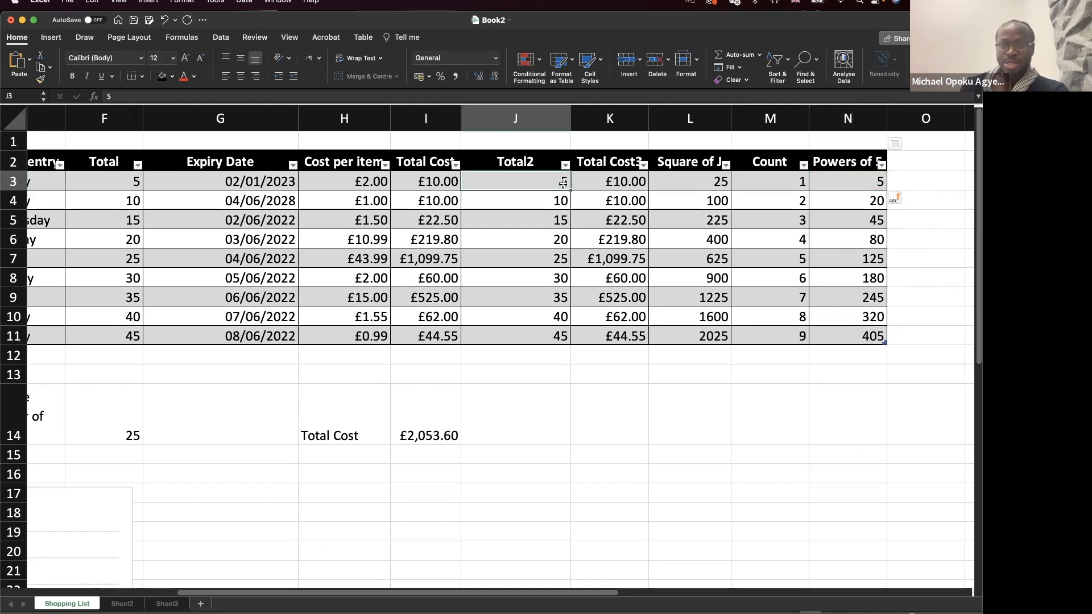
double_click(828, 283)
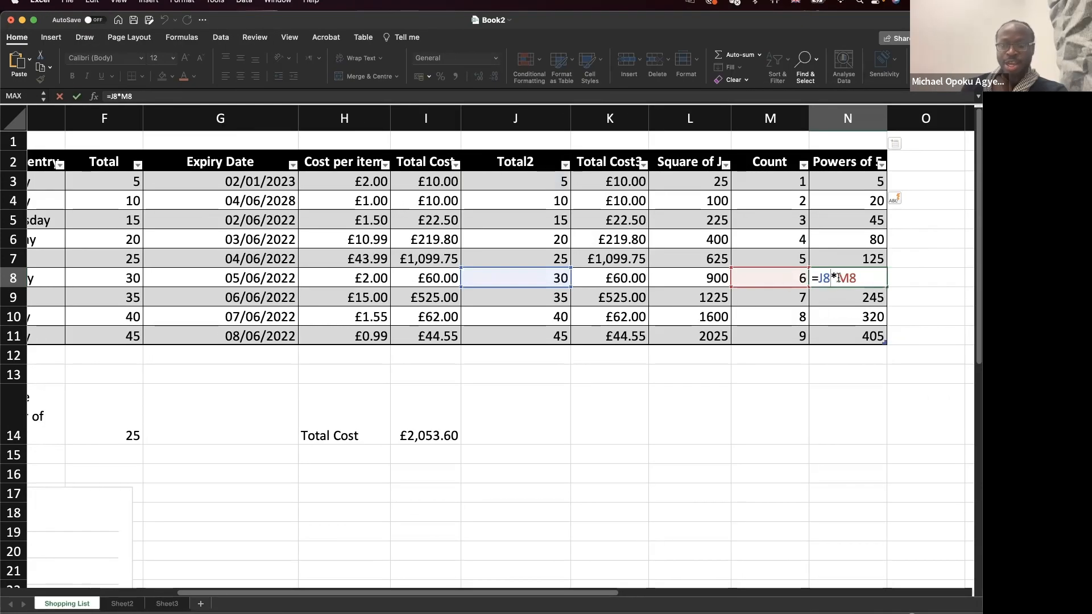
left_click_drag(829, 277, 817, 278)
key("Escape")
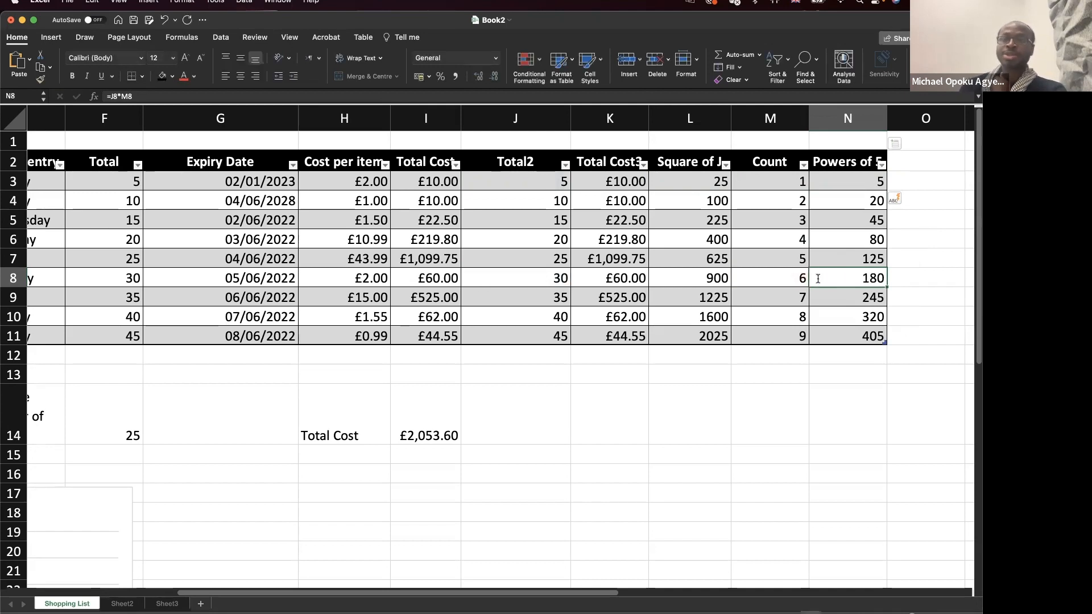
Change N3 to =$J3*M3 and copy it down to N11.
double_click(864, 179)
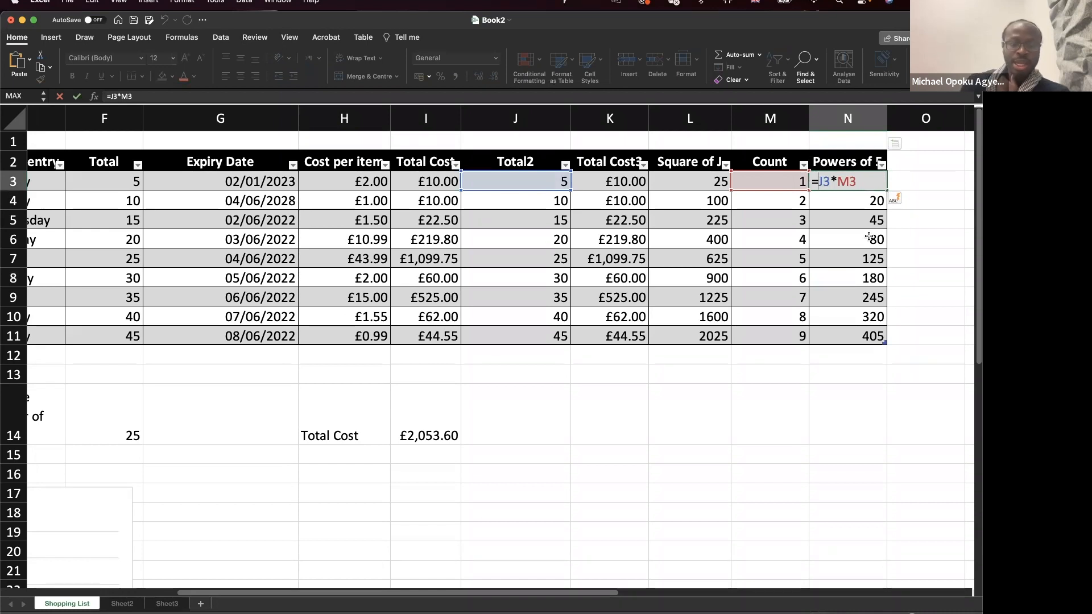
type("$")
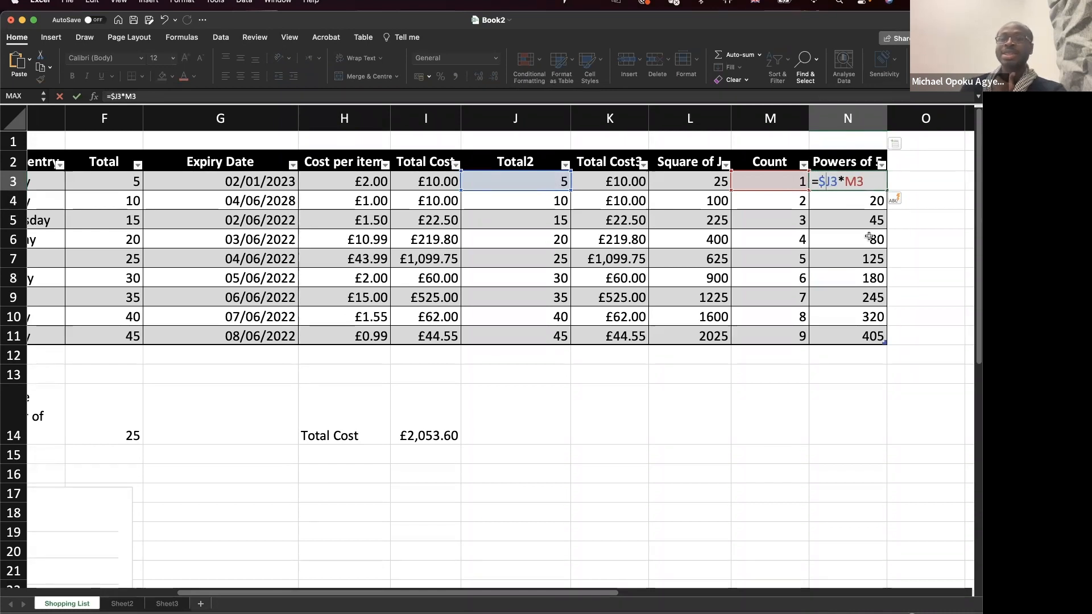
key("Return")
left_click(874, 187)
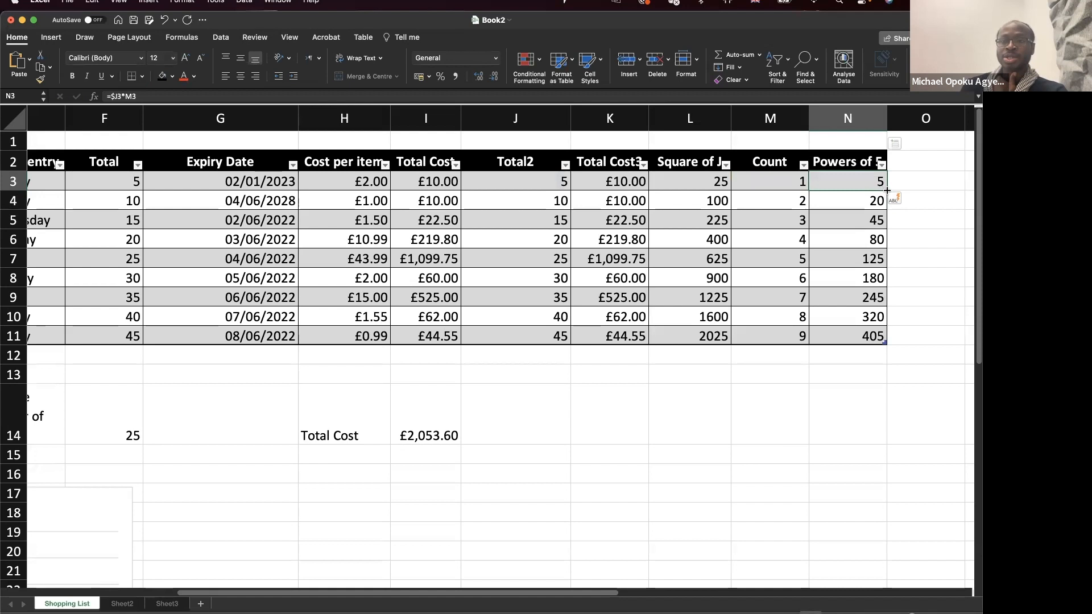
left_click_drag(886, 191, 882, 341)
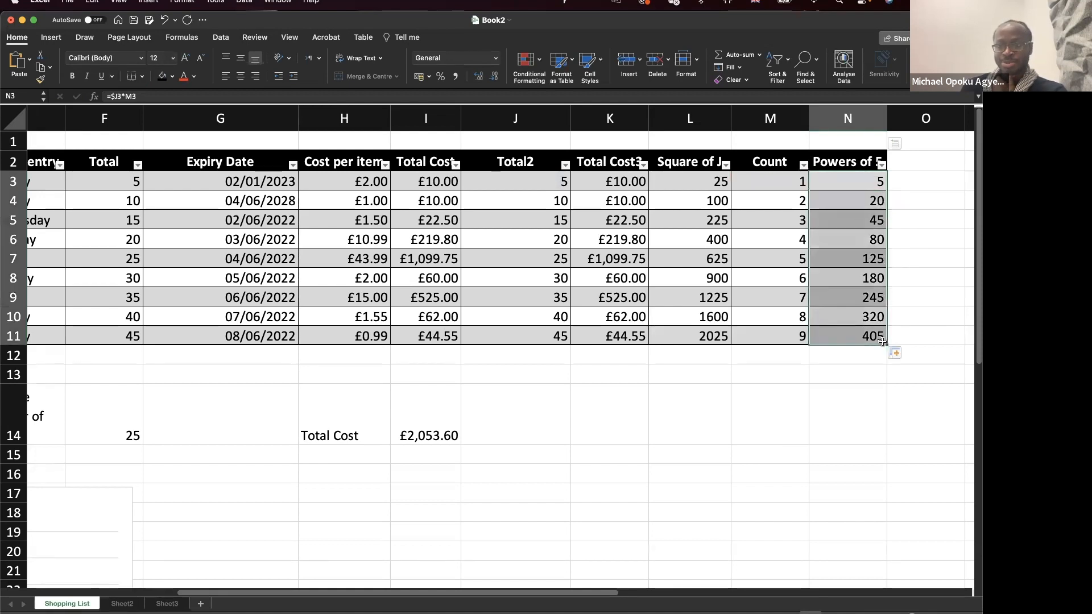
left_click(863, 186)
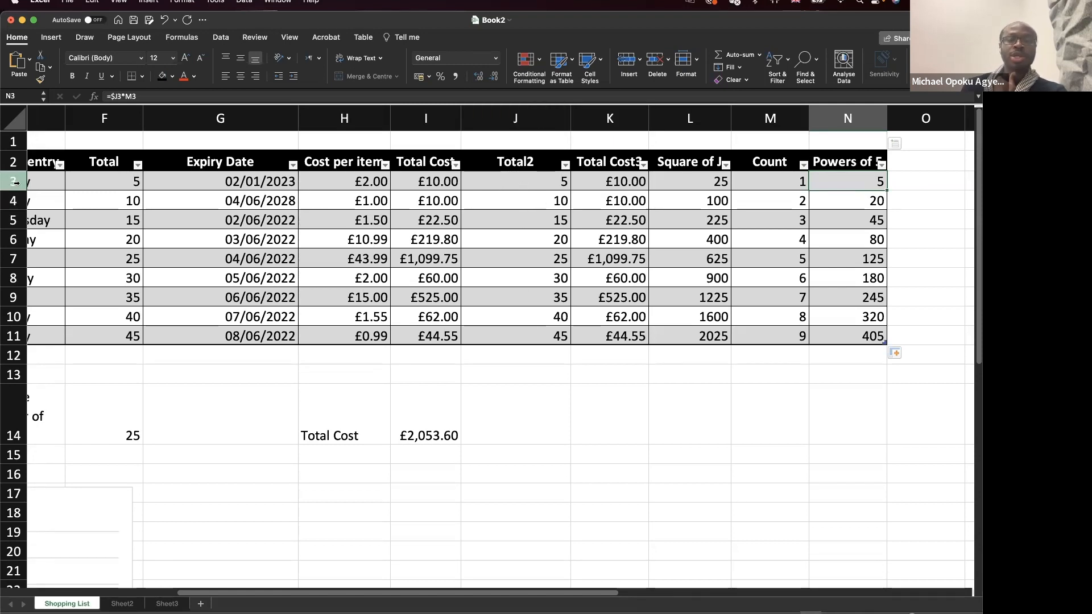
Lock N3's formula to =$J$3*M3 and check the copied formulas in N4 and N5.
double_click(863, 182)
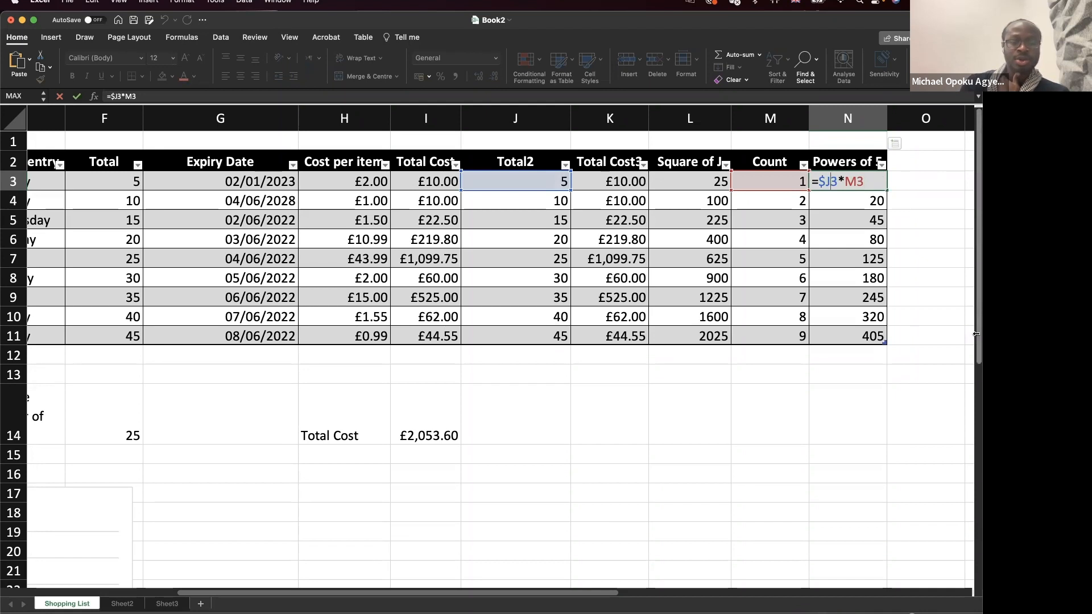
type("$")
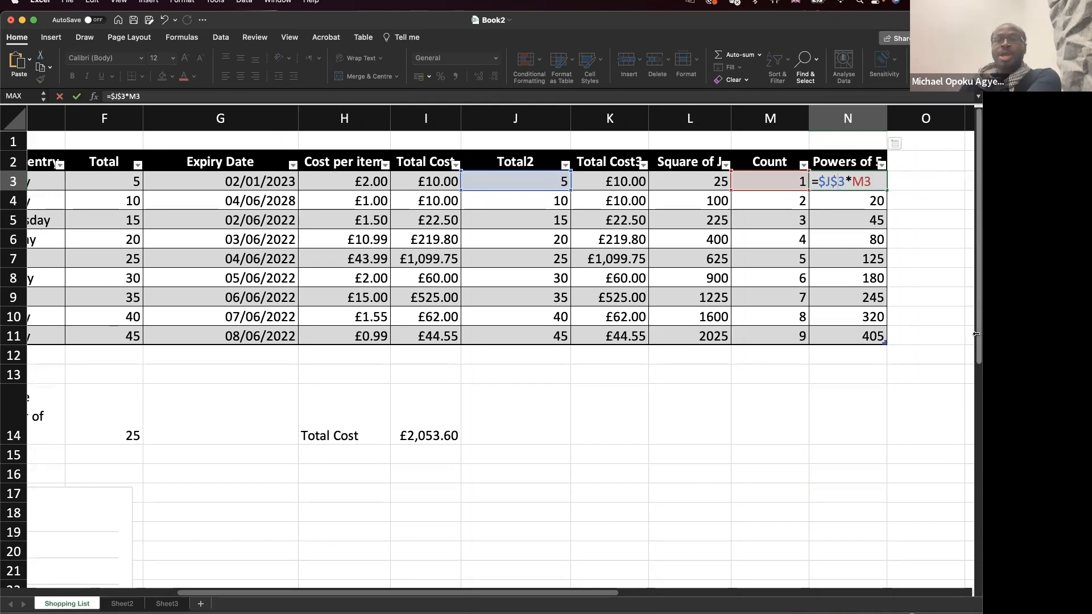
key("Return")
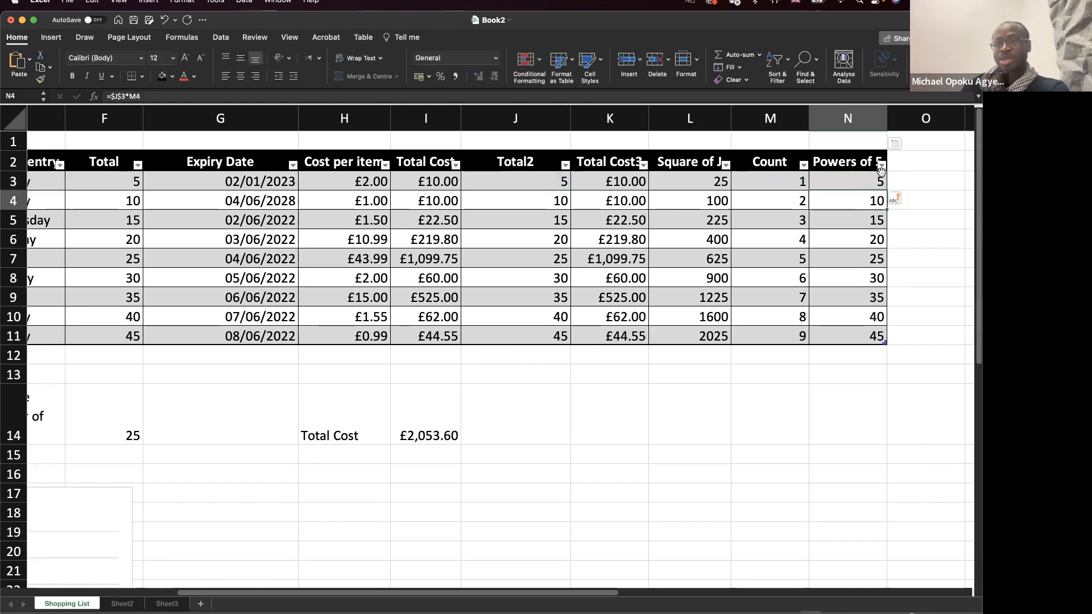
double_click(868, 200)
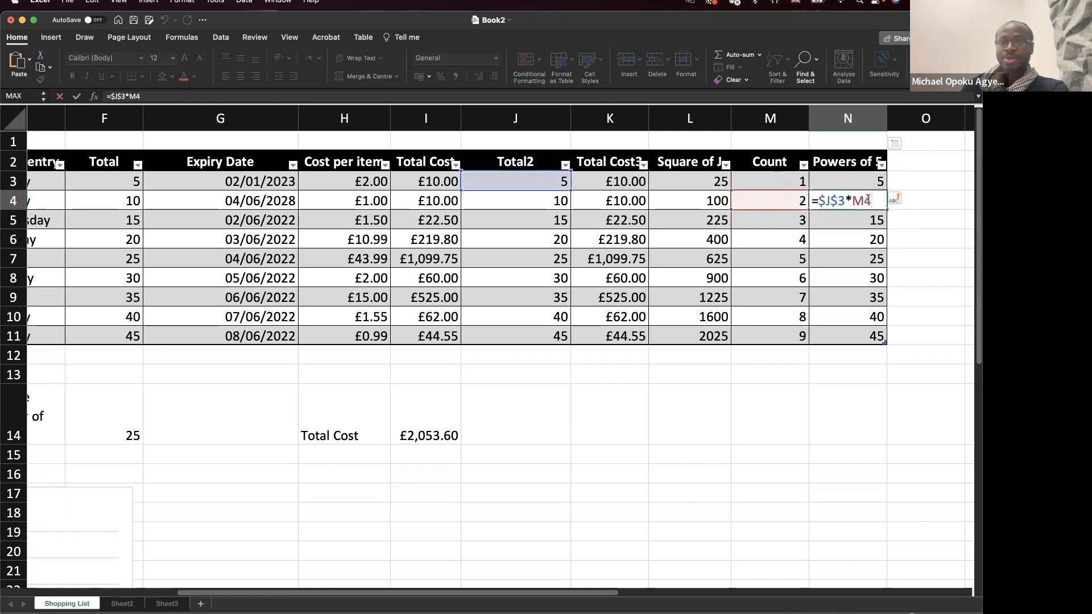
key("Escape")
double_click(864, 220)
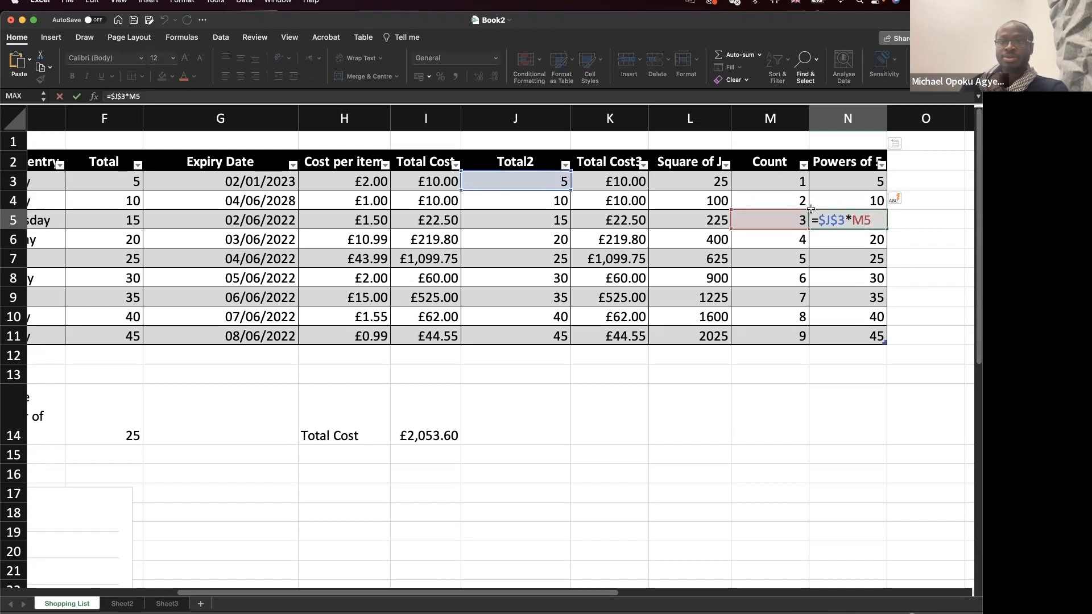
key("Escape")
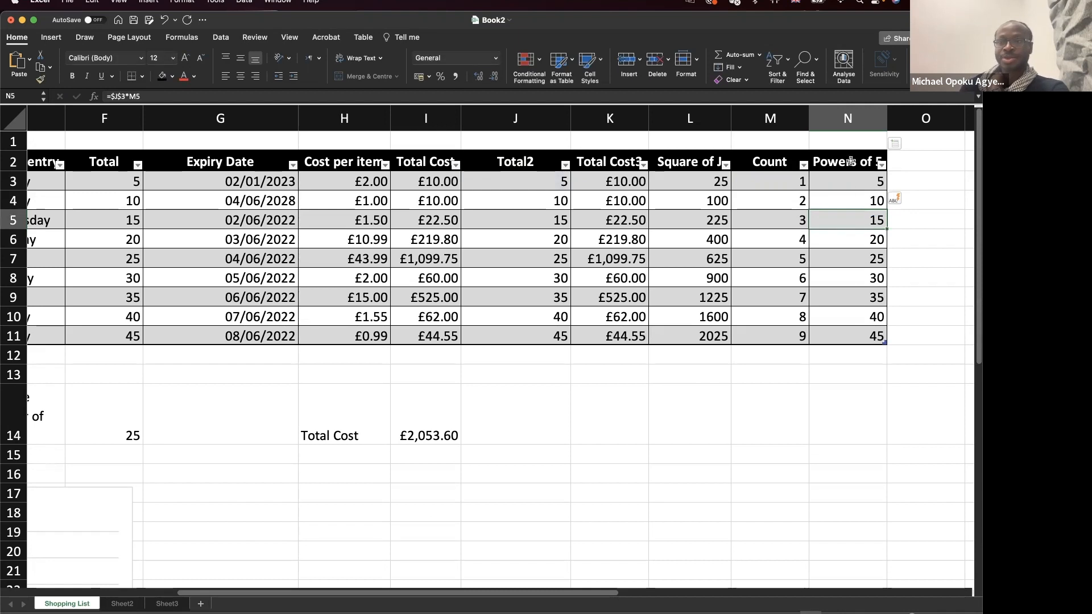
double_click(860, 164)
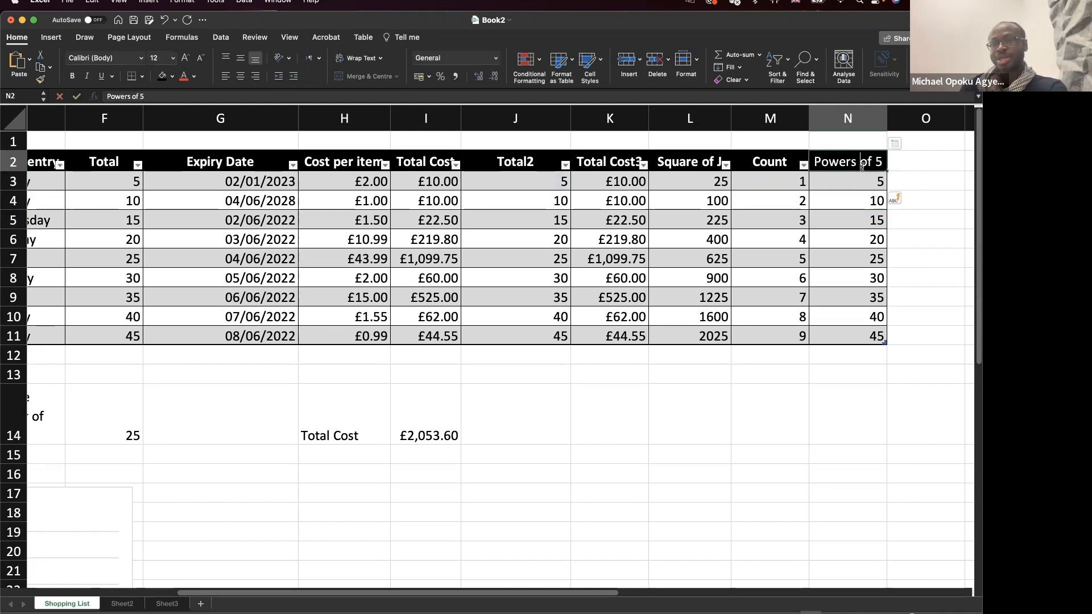
Copy the N2 header into O2 to start a new column.
left_click(906, 164)
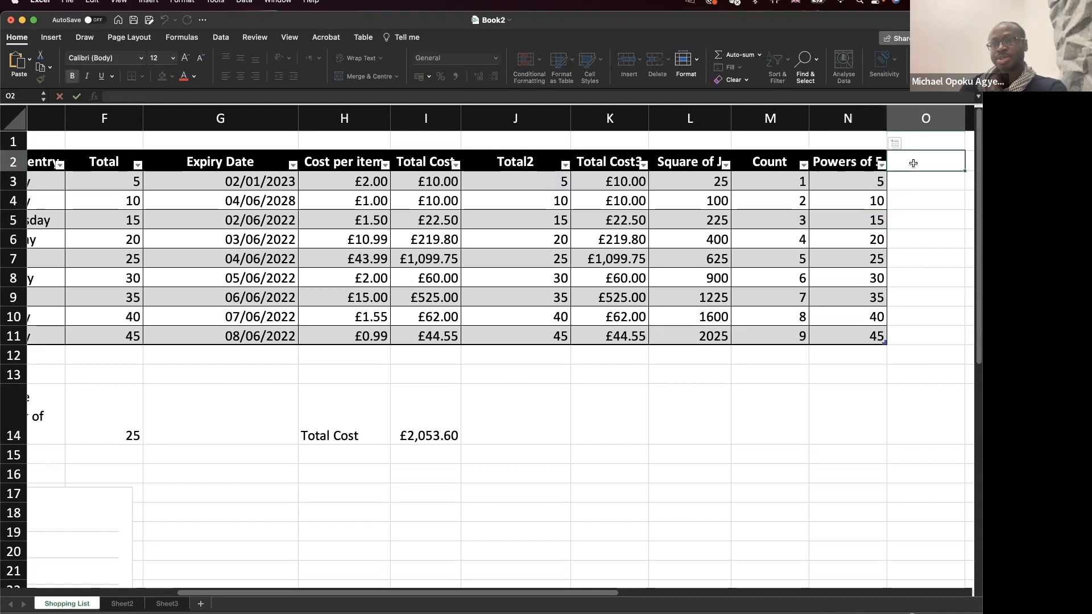
left_click(865, 169)
key("cmd+c")
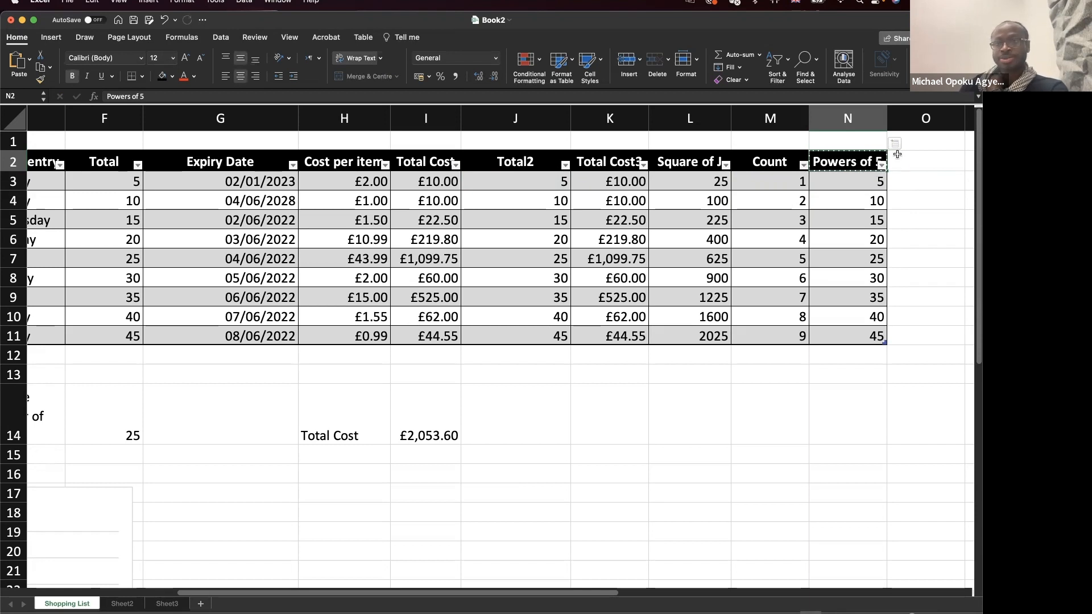
left_click(914, 161)
key("cmd+v")
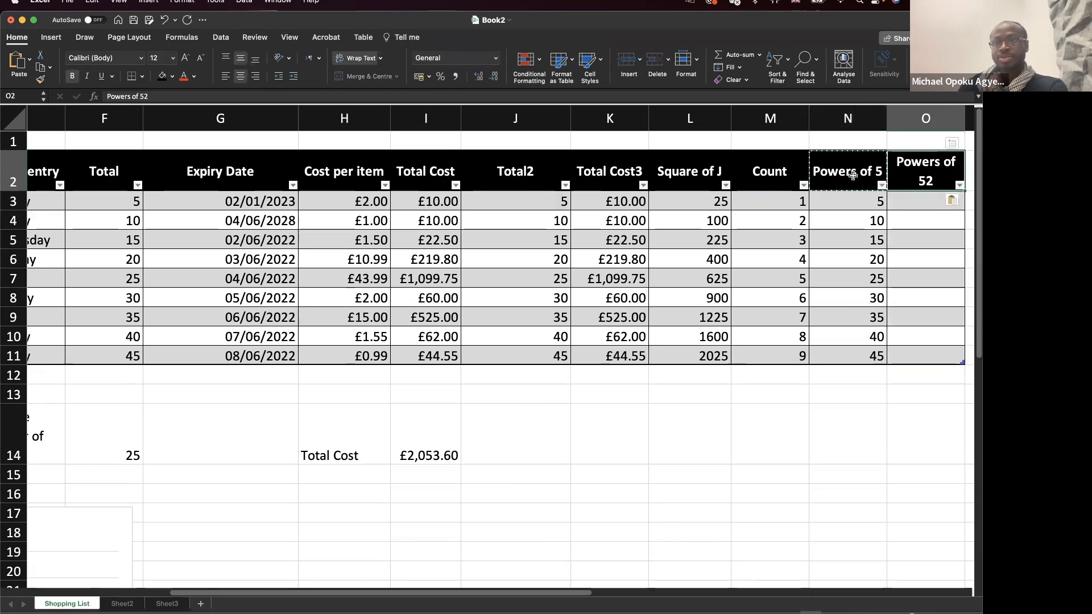
Rename the N2 header to 'Multiples of 5'.
double_click(853, 171)
left_click_drag(853, 171, 799, 173)
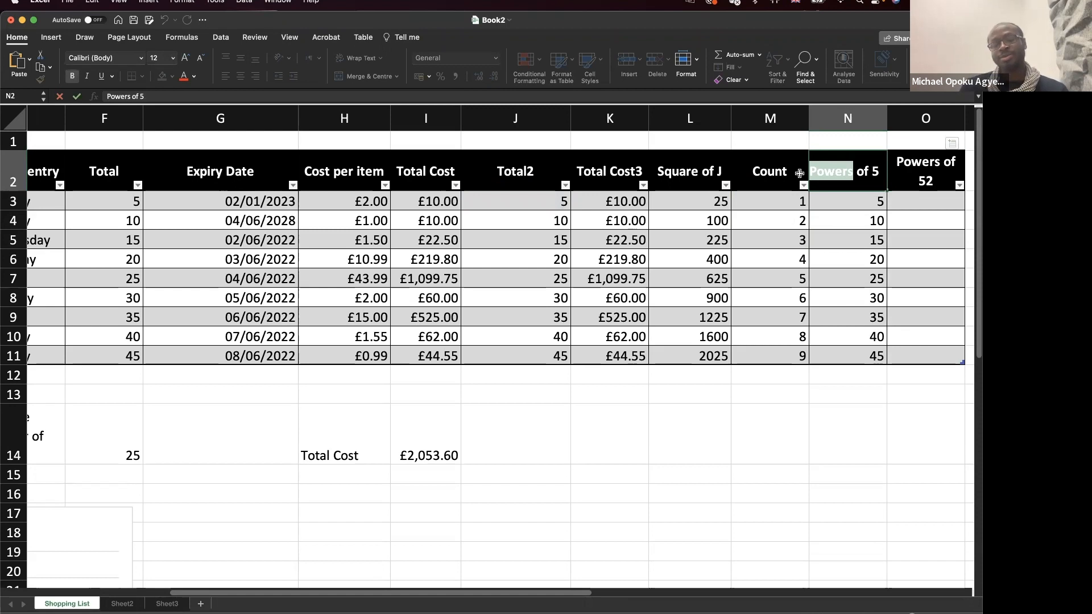
type("Mult")
type("iples")
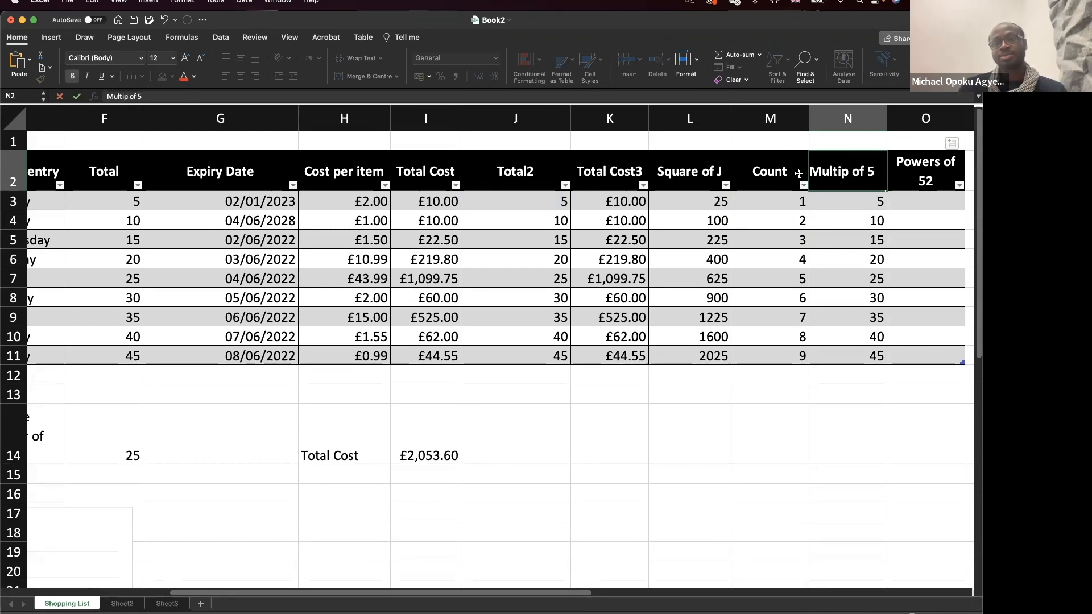
key("Return")
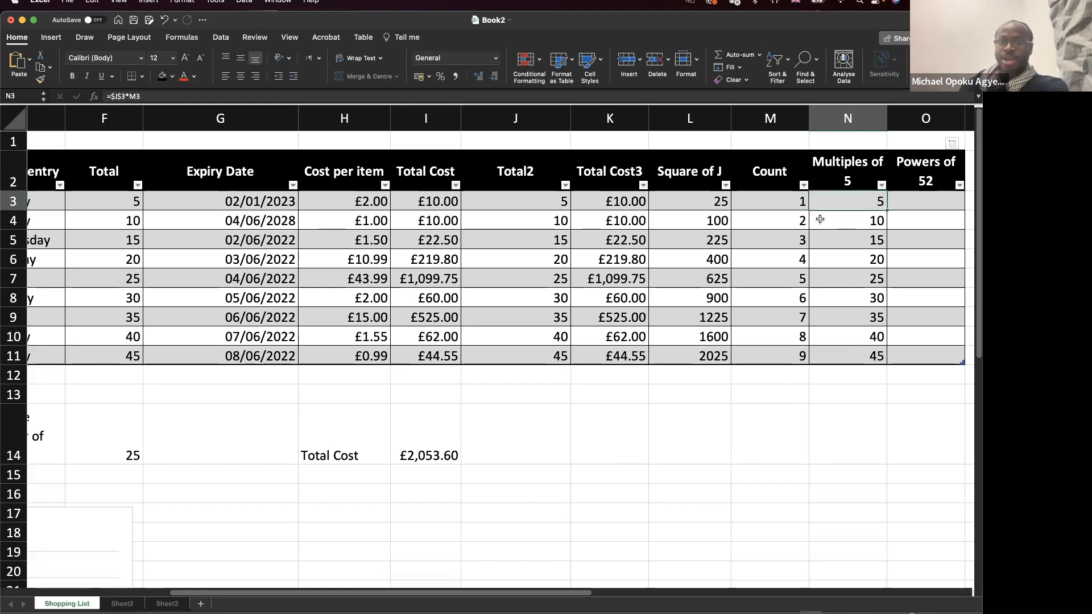
Enter =$J$3^M3 in O3 so it fills down column O.
double_click(832, 354)
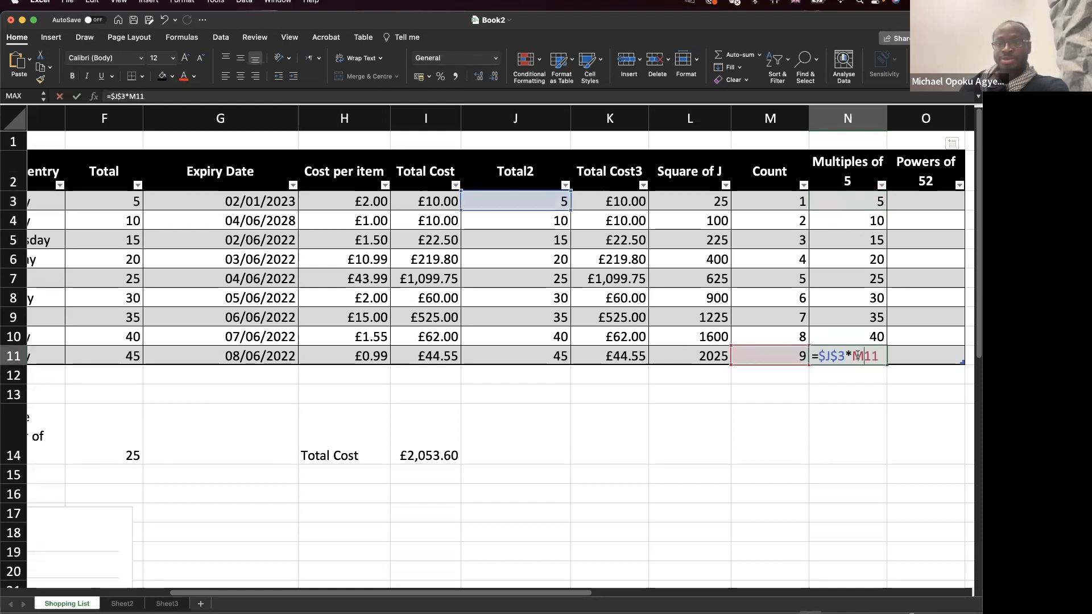
key("Return")
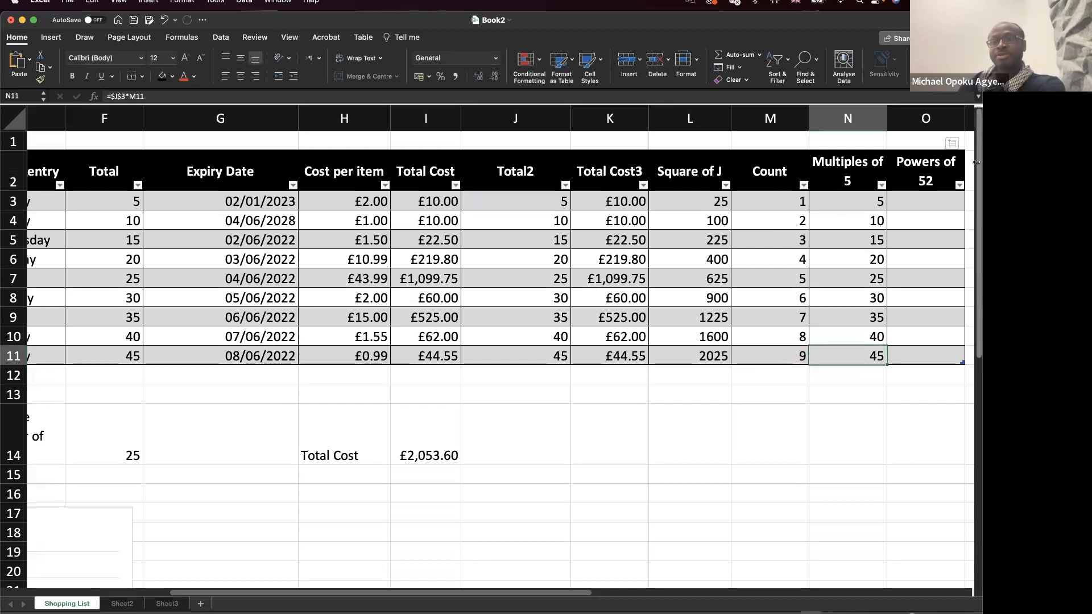
left_click(917, 202)
type("=$j")
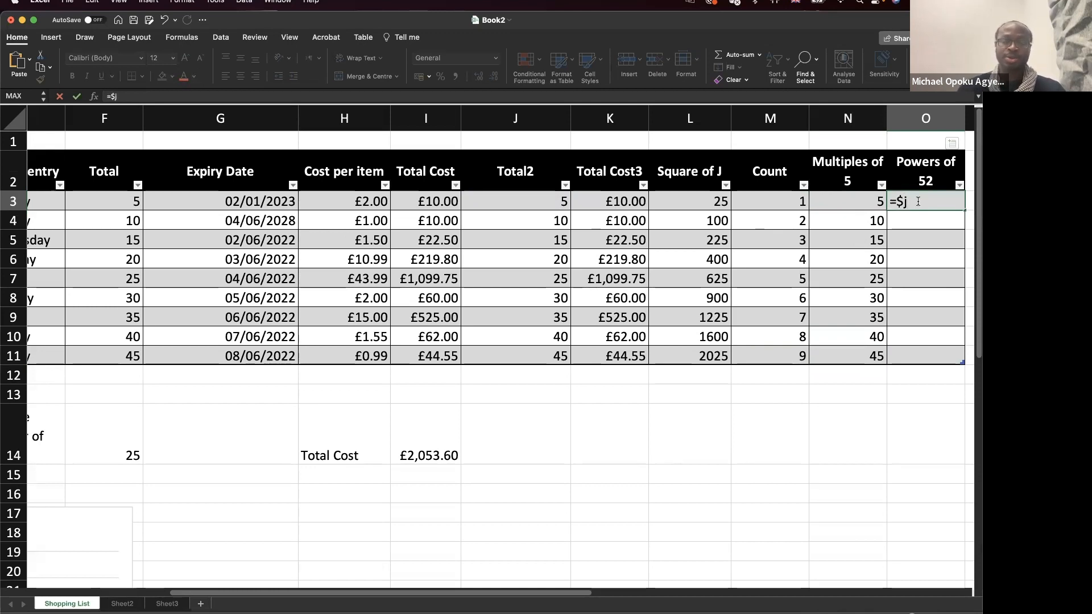
type("$3")
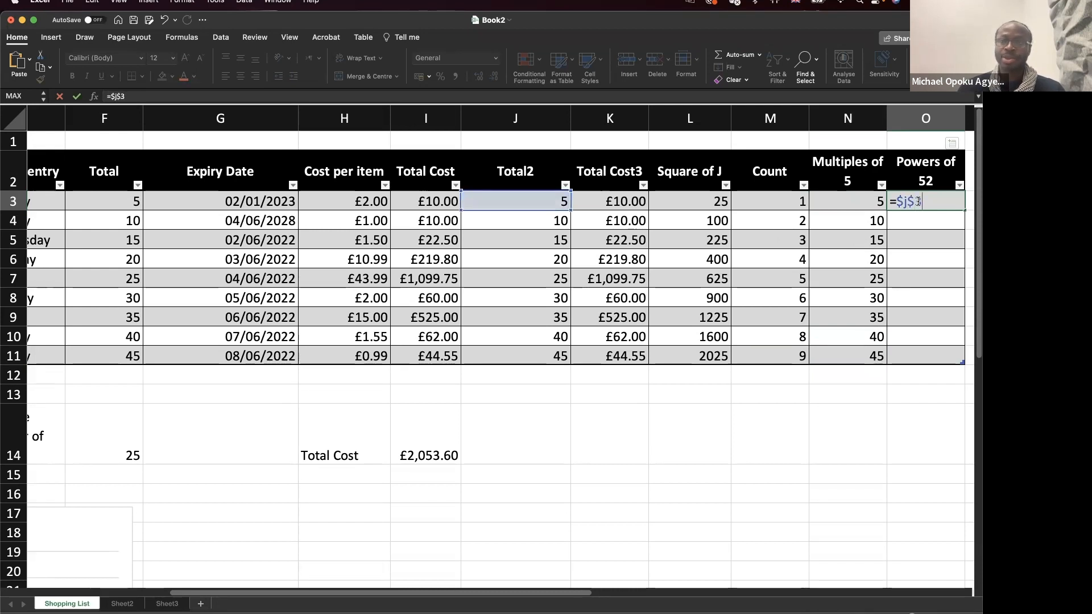
type("^")
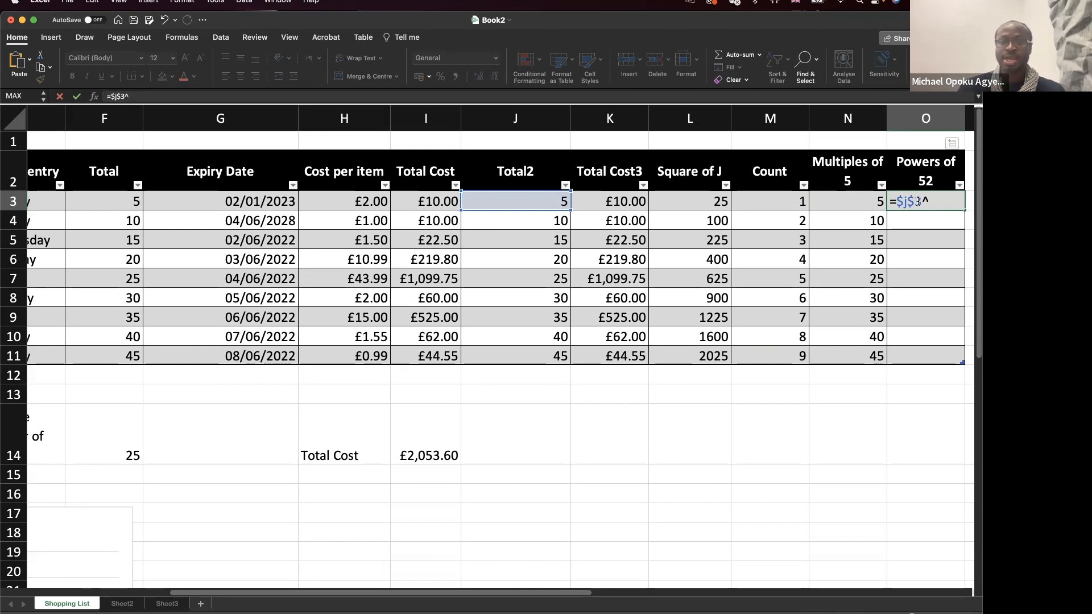
type("M1")
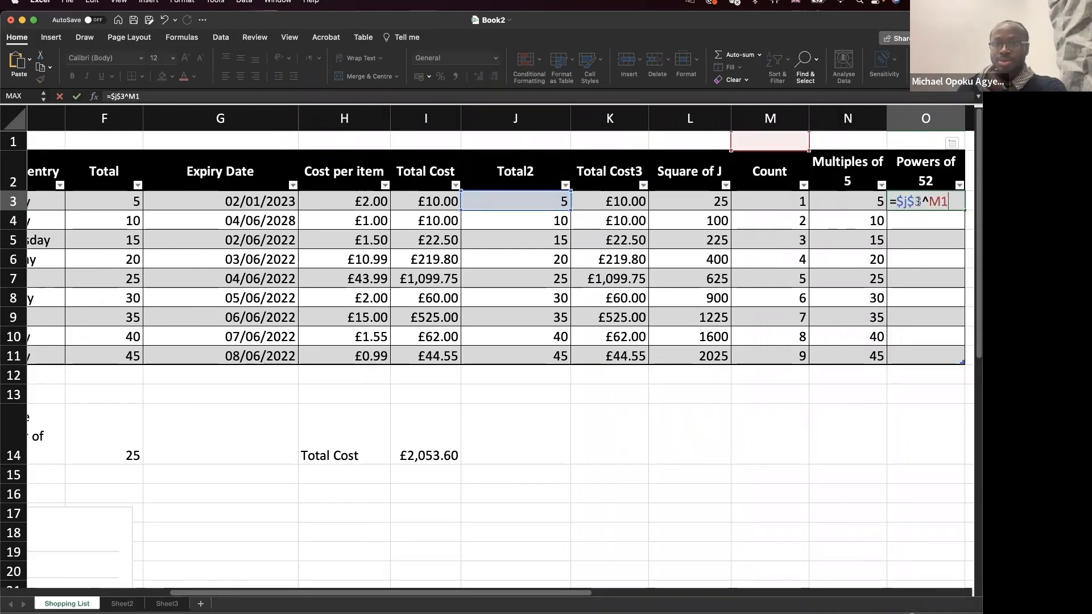
key("BackSpace")
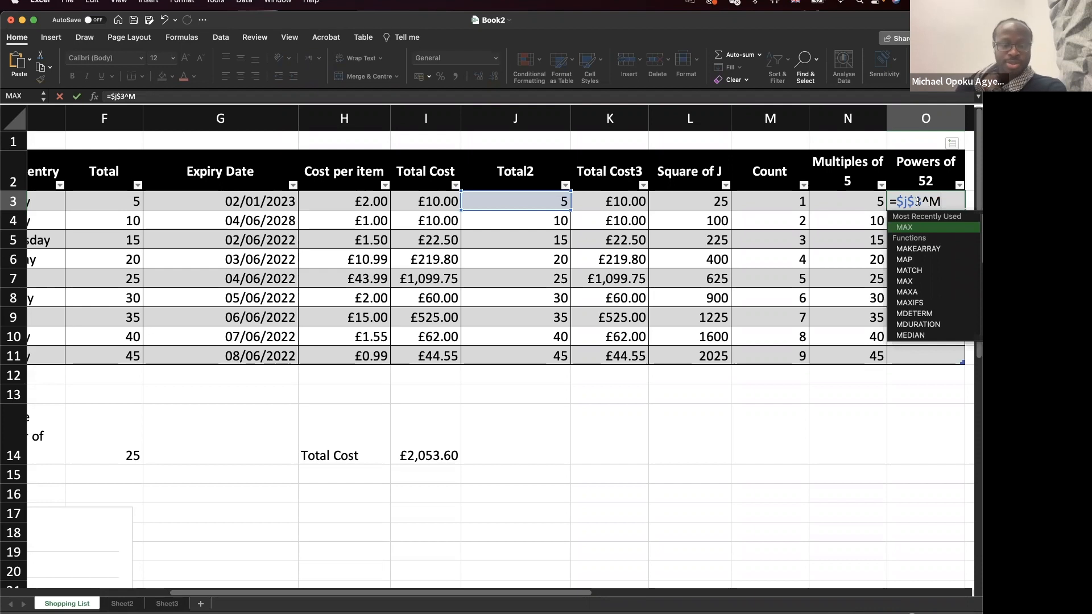
type("3")
key("Return")
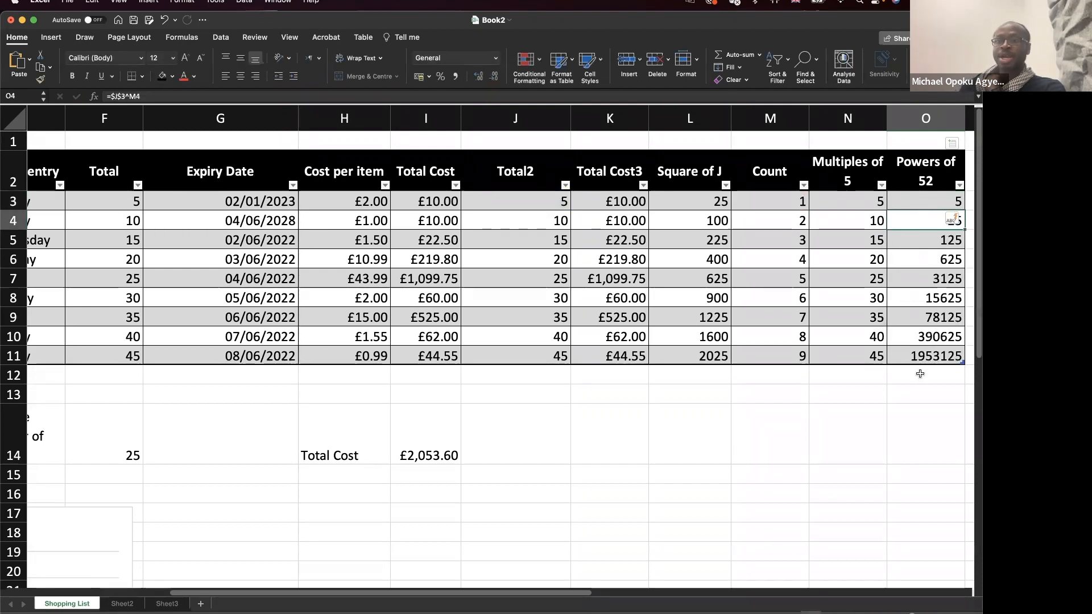
Check the power formulas in O11 and O10.
left_click(930, 358)
double_click(926, 355)
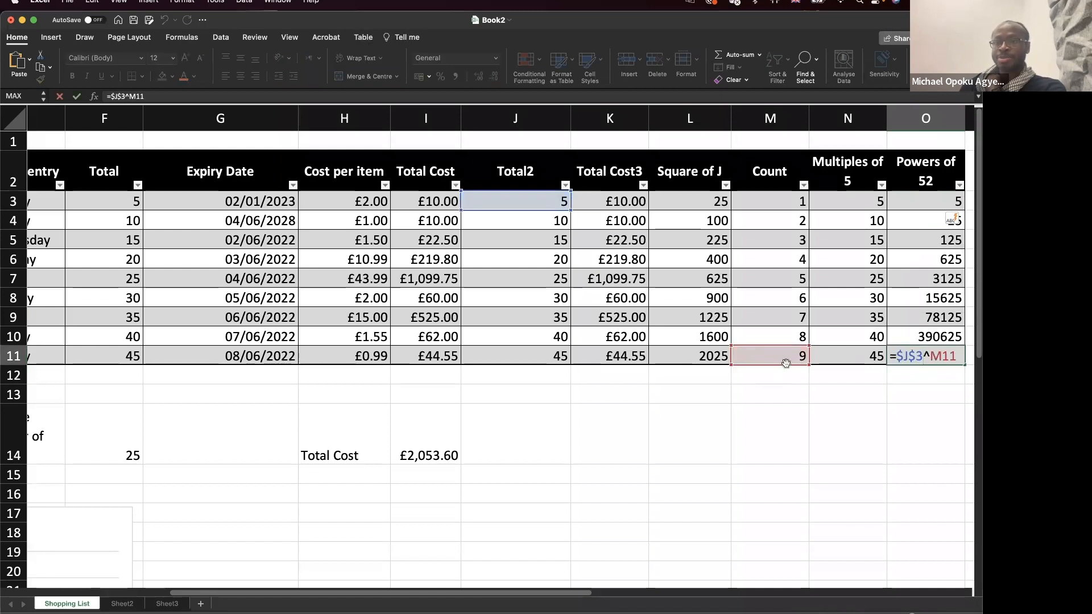
key("Escape")
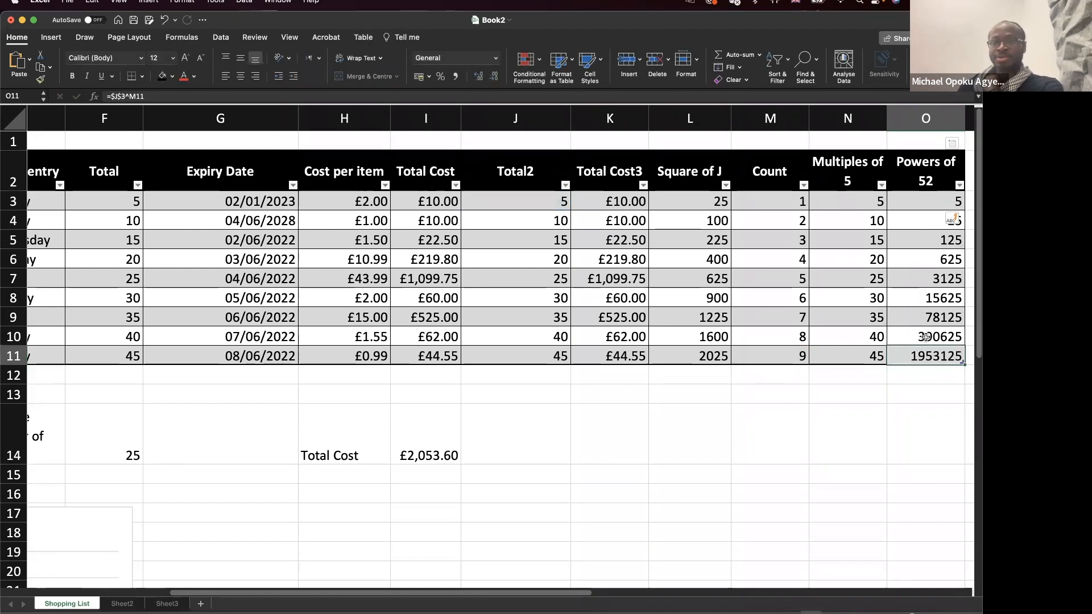
double_click(926, 337)
key("Escape")
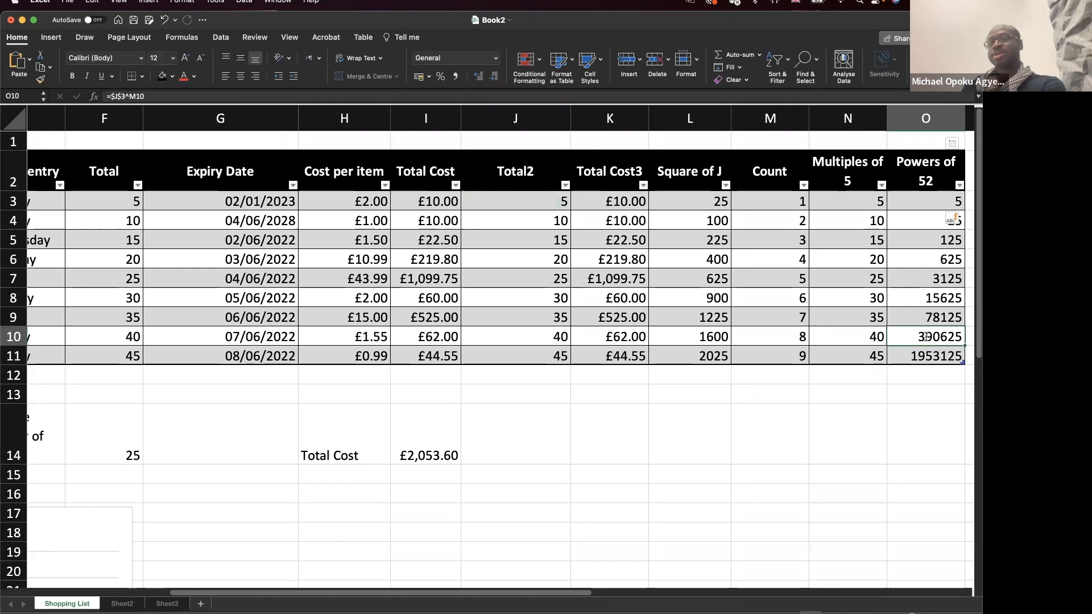
left_click(854, 431)
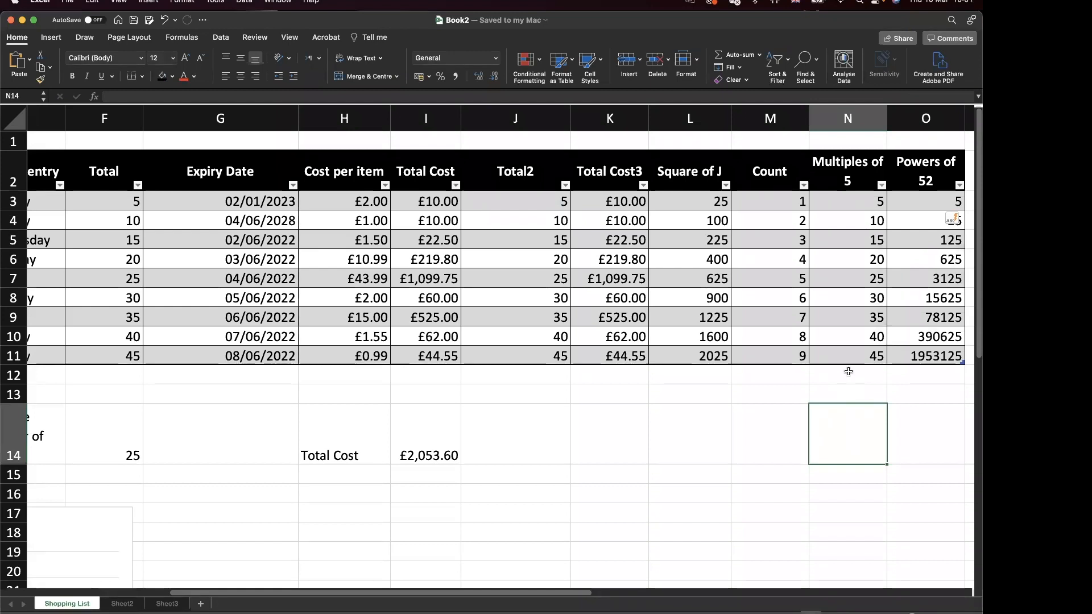
scroll(849, 371, "up", 1)
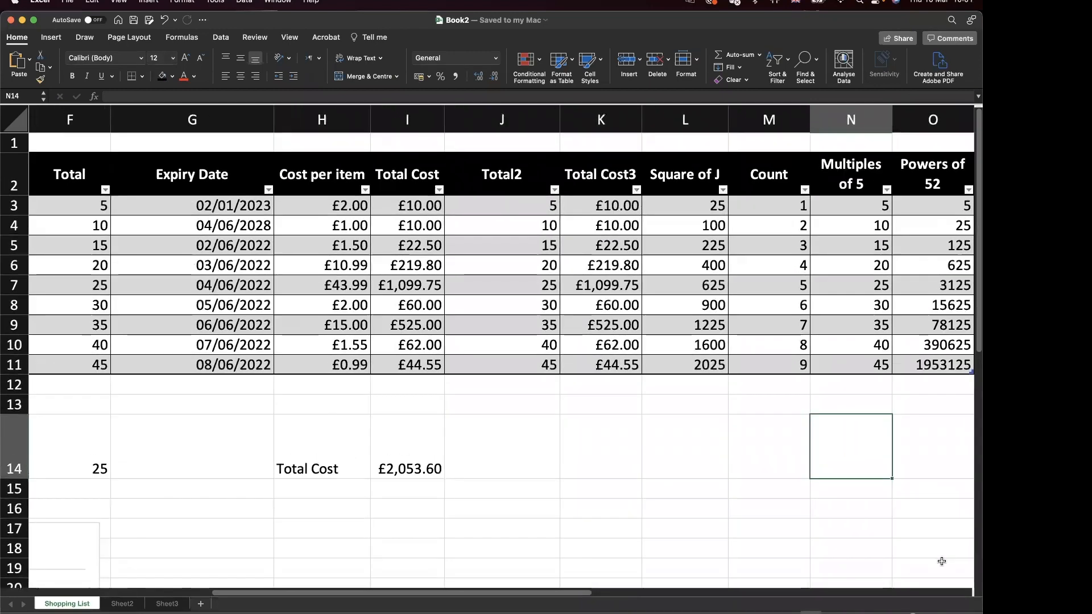
left_click(945, 613)
left_click(945, 613)
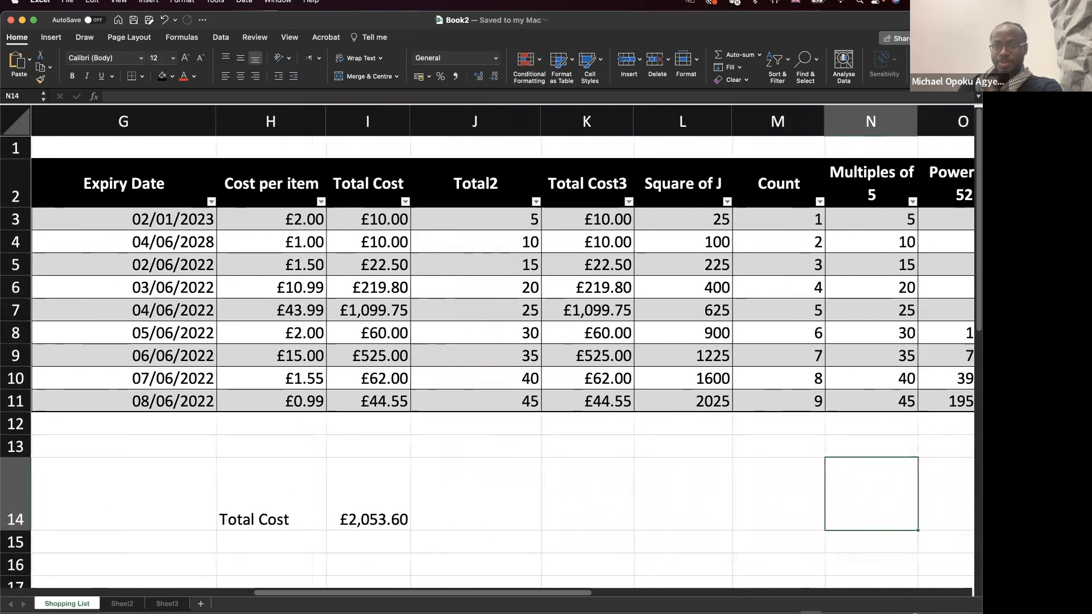
left_click(945, 613)
scroll(853, 454, "right", 4)
scroll(853, 453, "right", 5)
scroll(853, 454, "left", 4)
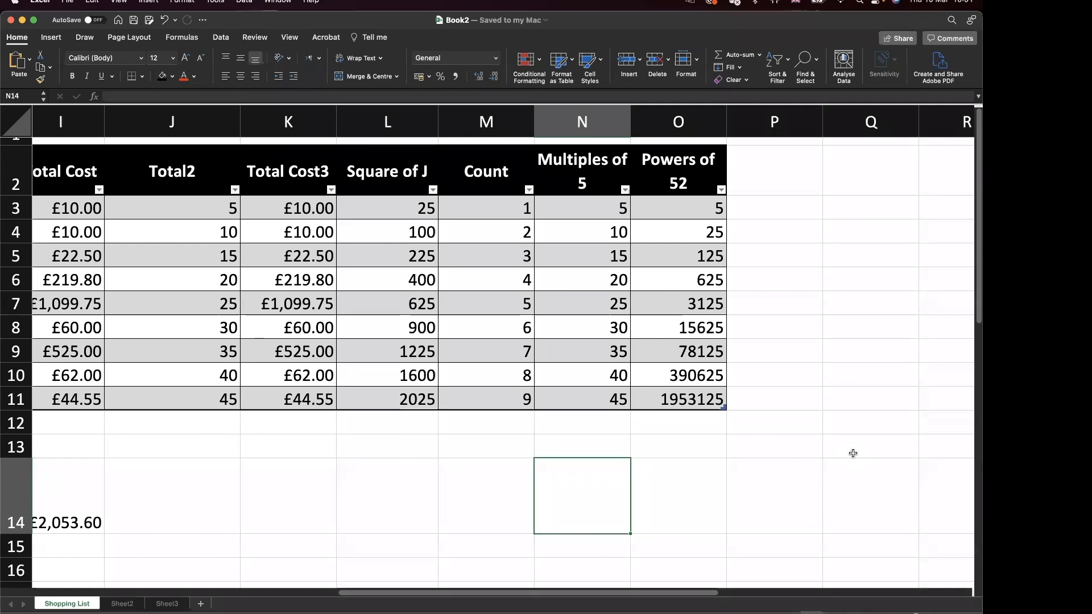
left_click(370, 209)
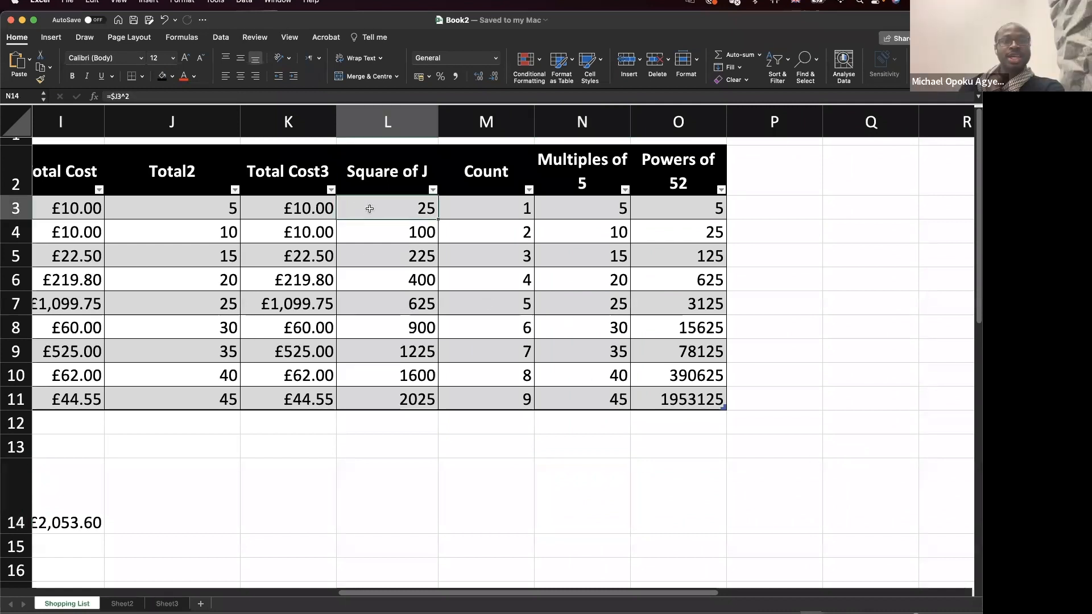
left_click(125, 604)
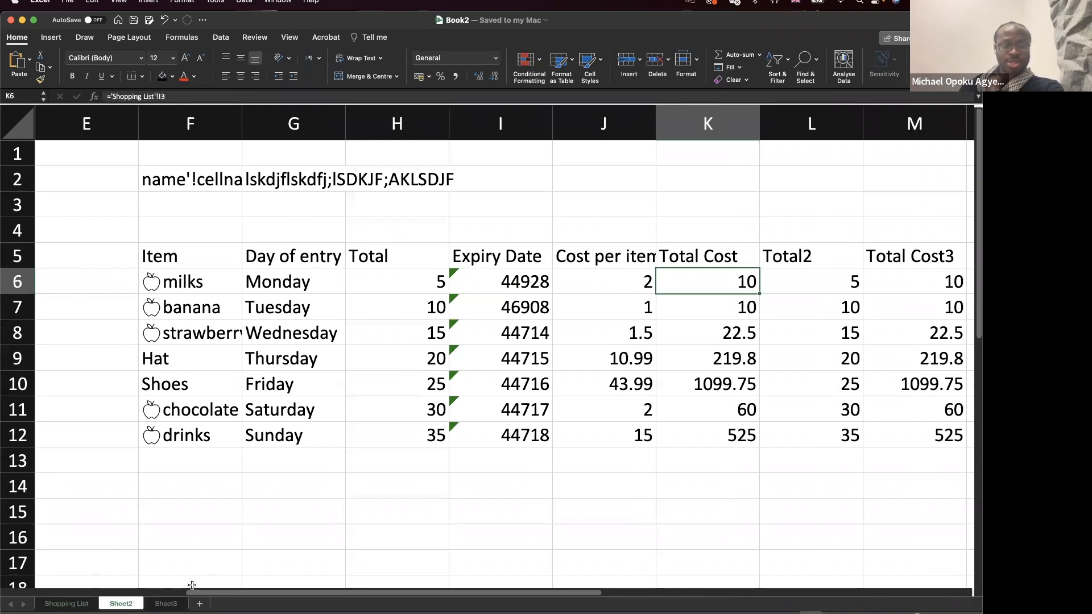
left_click(80, 604)
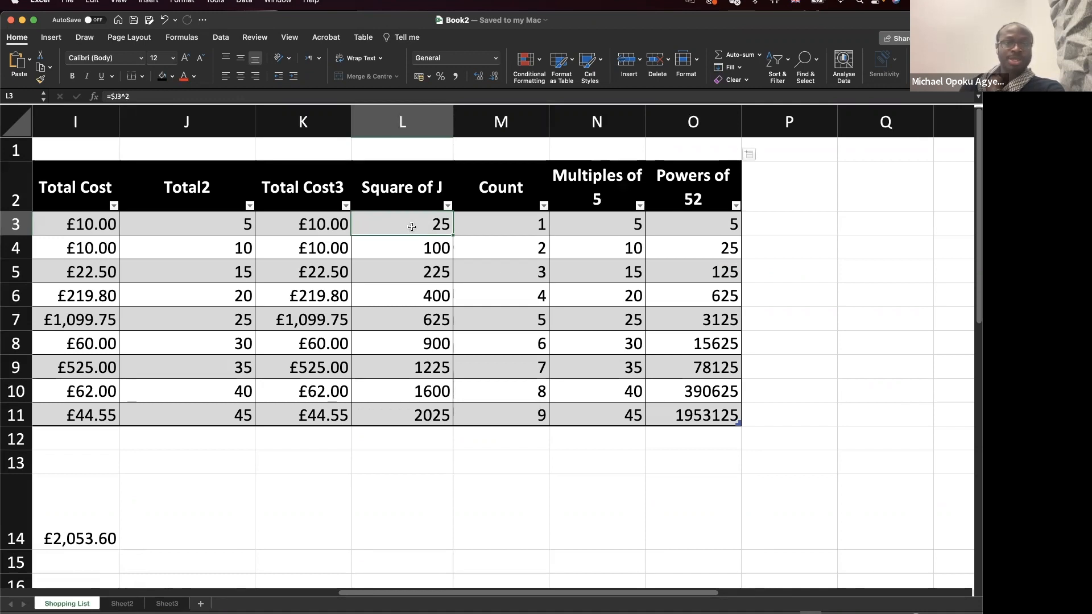
scroll(412, 226, "left", 3)
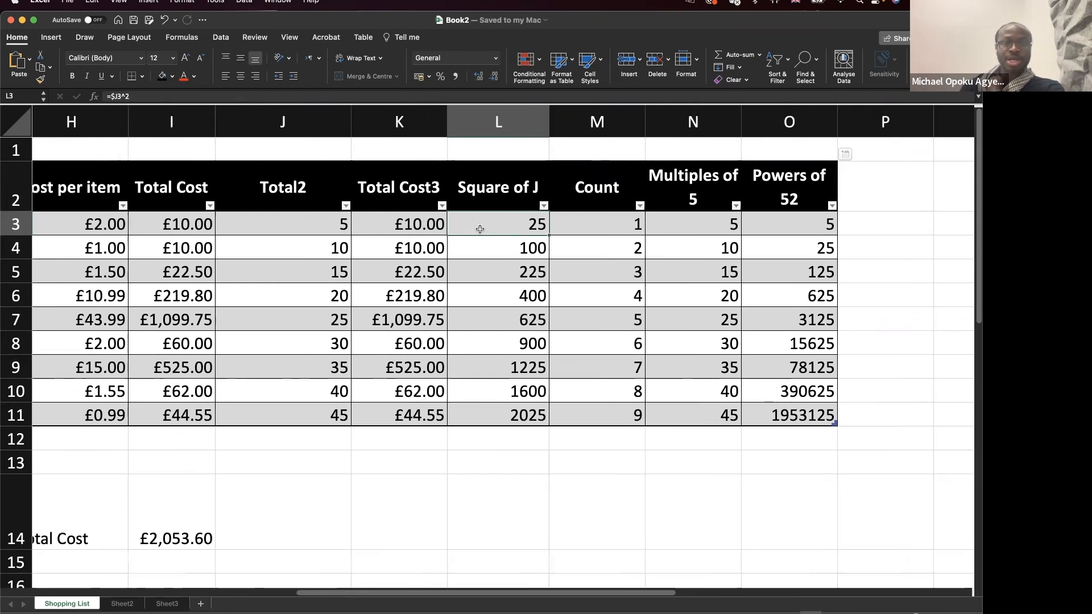
double_click(479, 228)
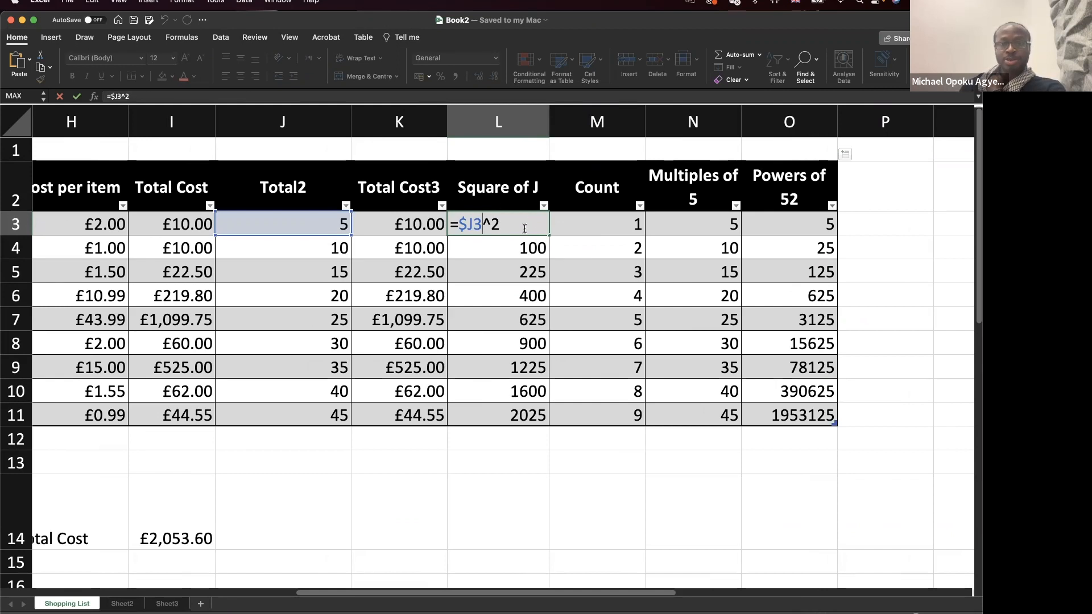
key("Escape")
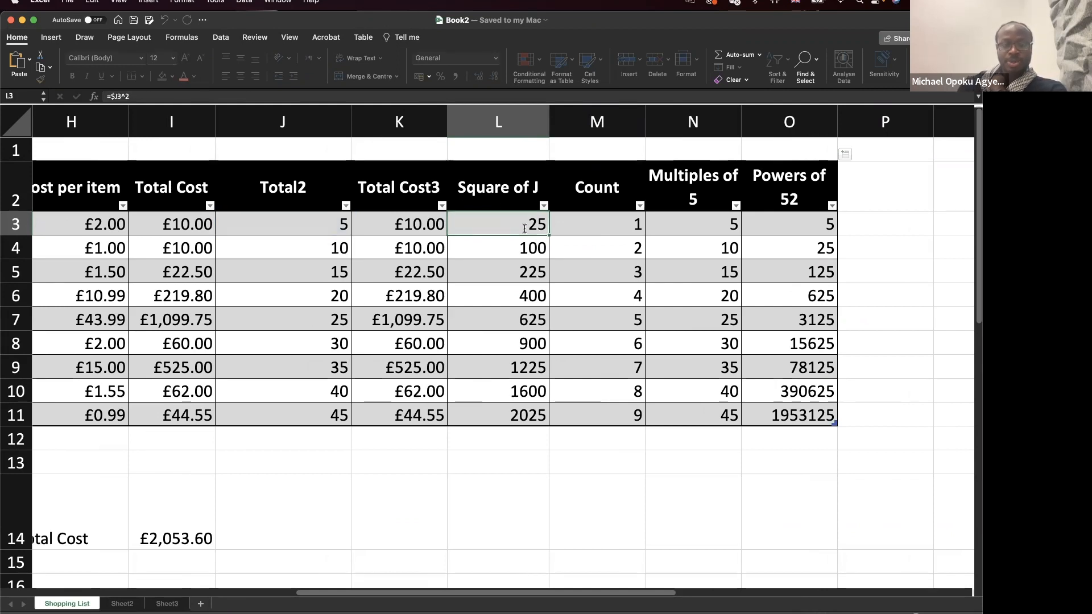
double_click(494, 413)
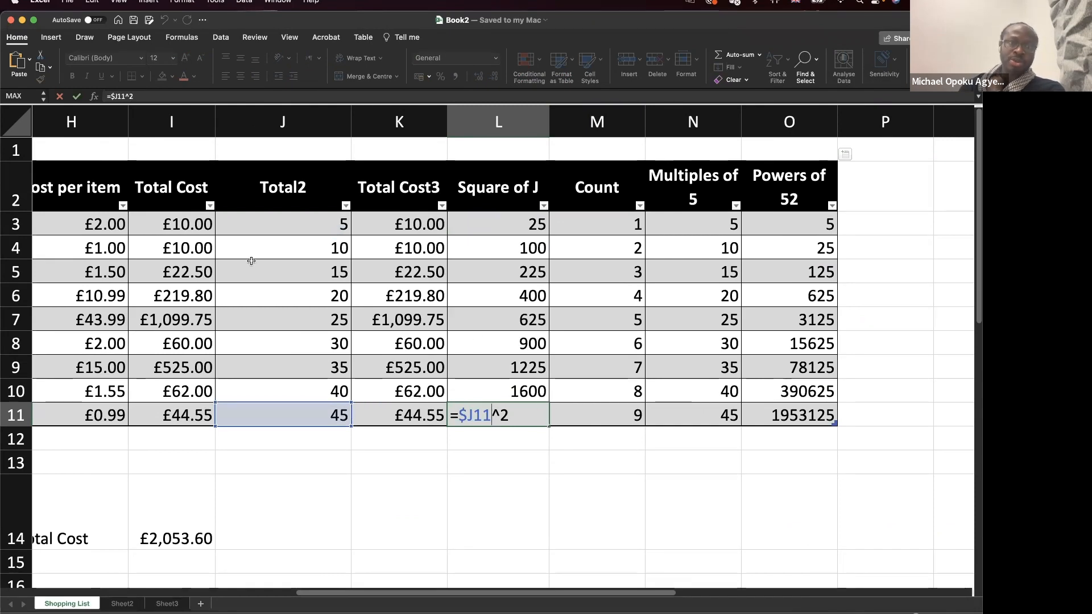
key("Escape")
left_click_drag(266, 168, 283, 412)
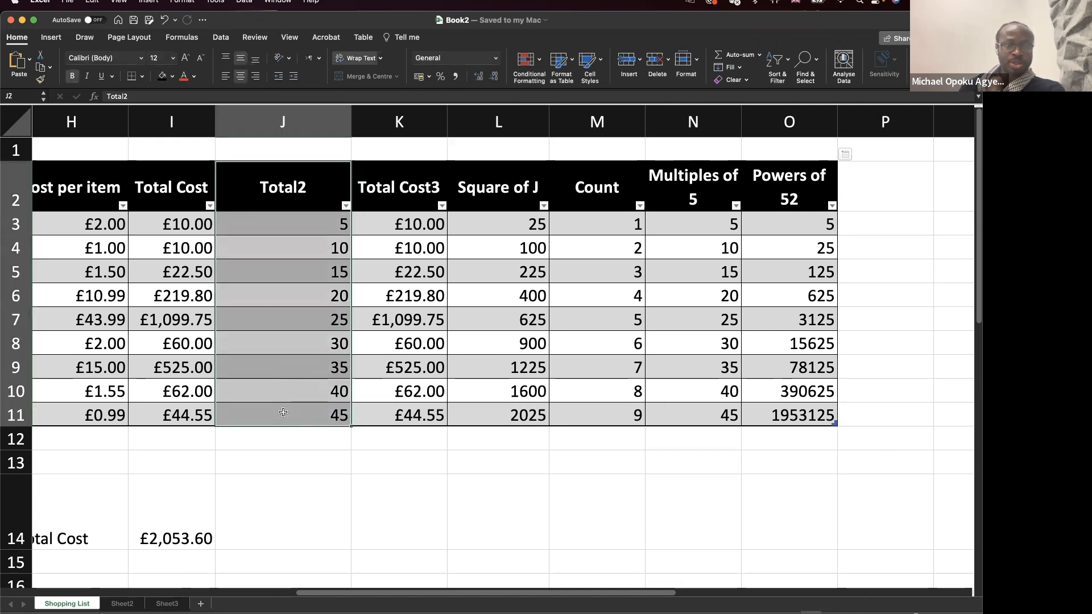
Fill the Total2 column yellow and make the J2 header text white.
left_click(173, 76)
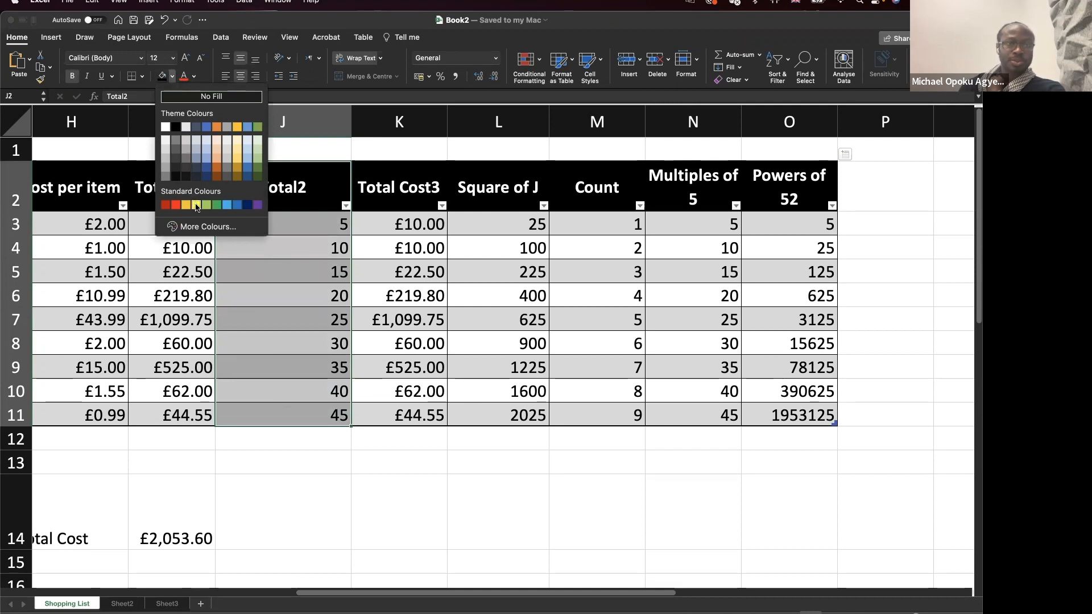
left_click(196, 205)
left_click(224, 196)
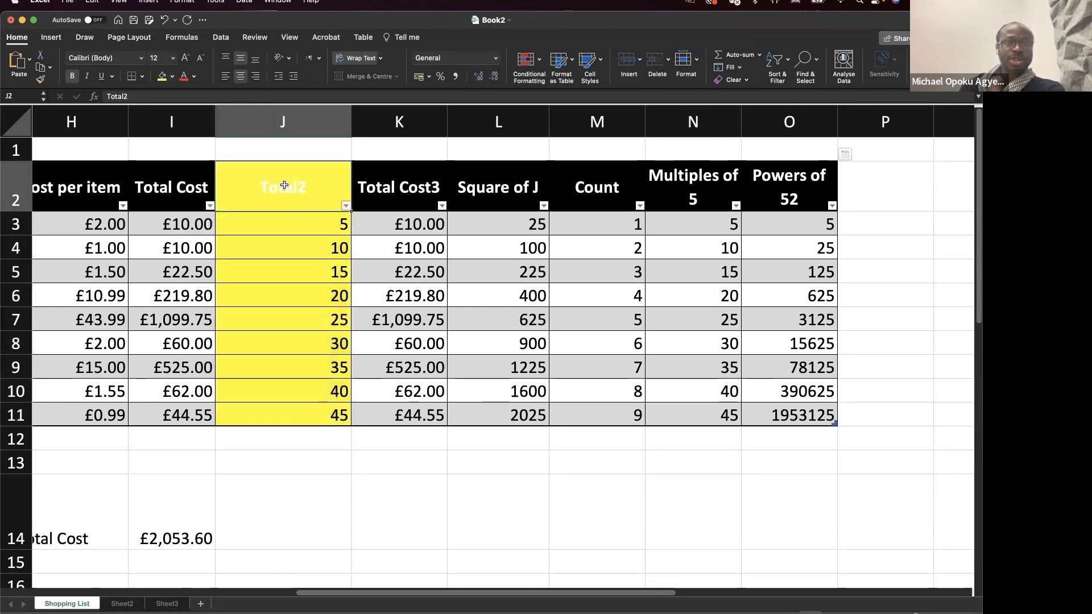
left_click(194, 76)
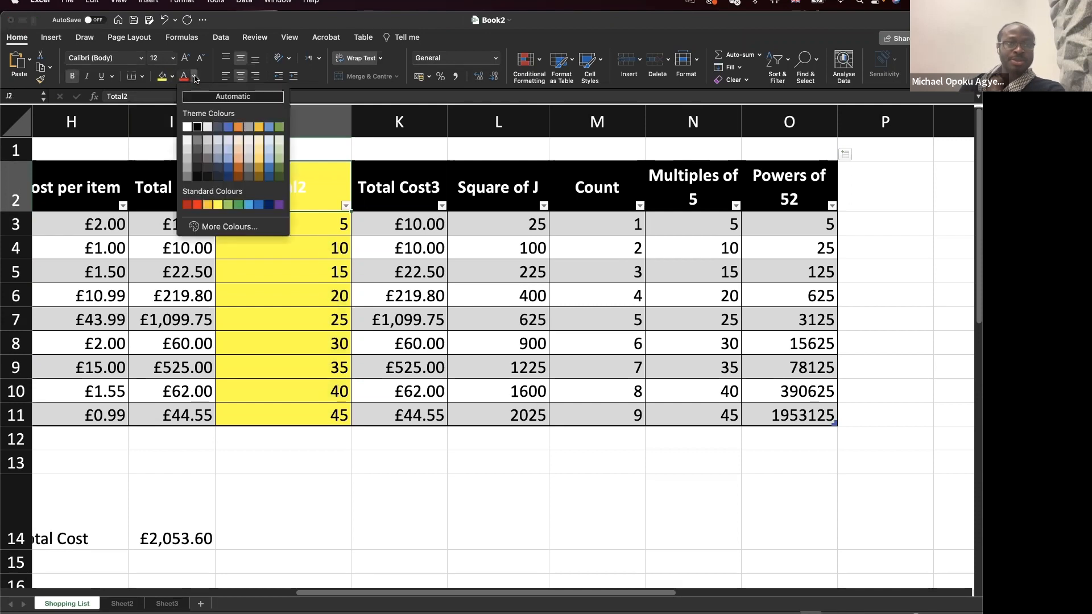
left_click(187, 126)
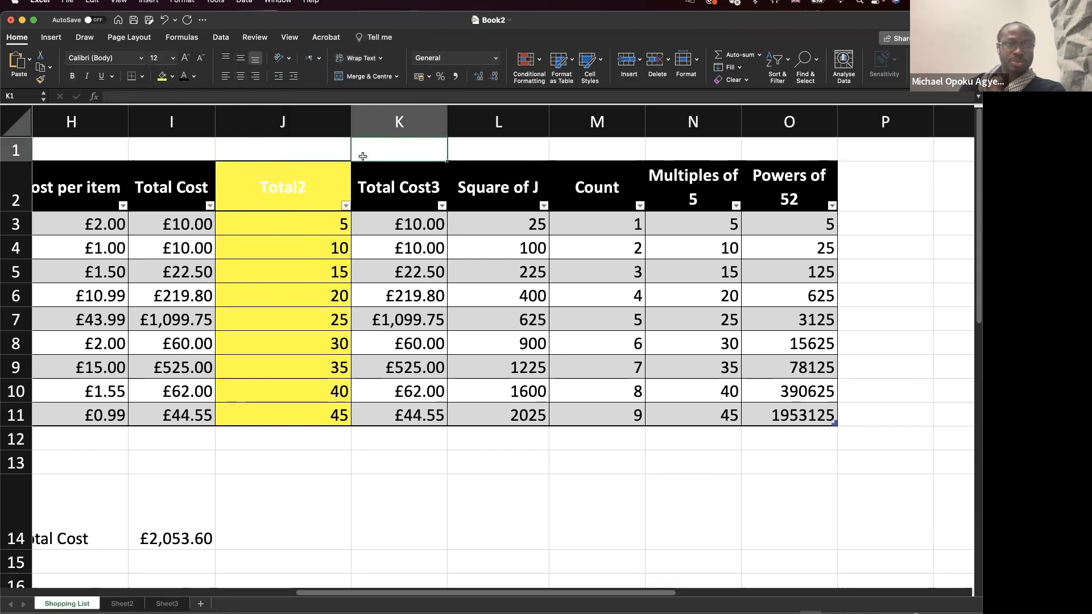
Undo the yellow fill on column J and select the values J3:J11.
left_click(289, 169)
left_click(292, 196)
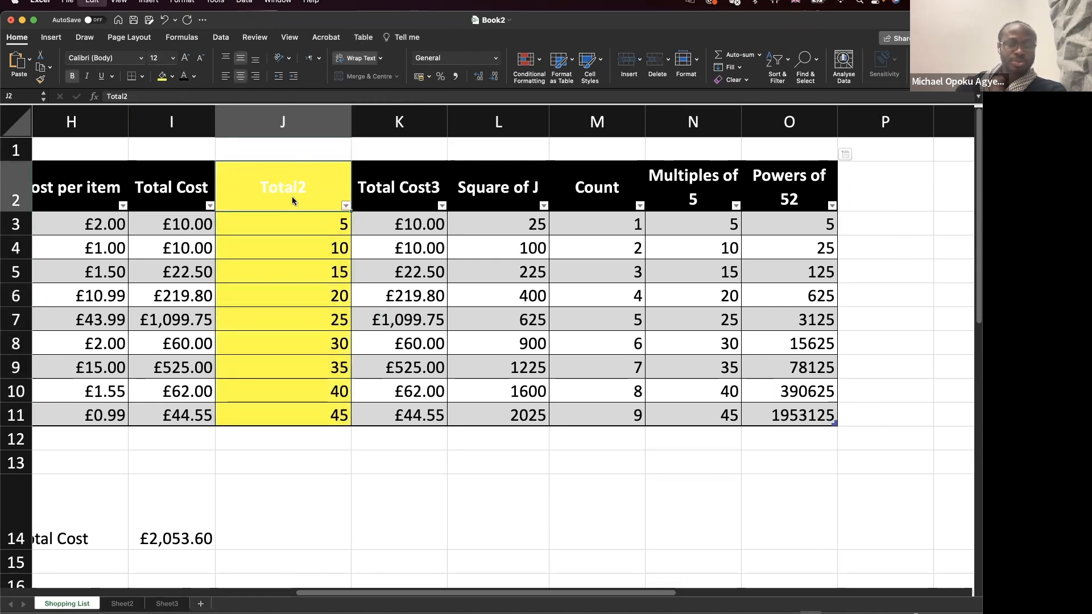
key("super+z")
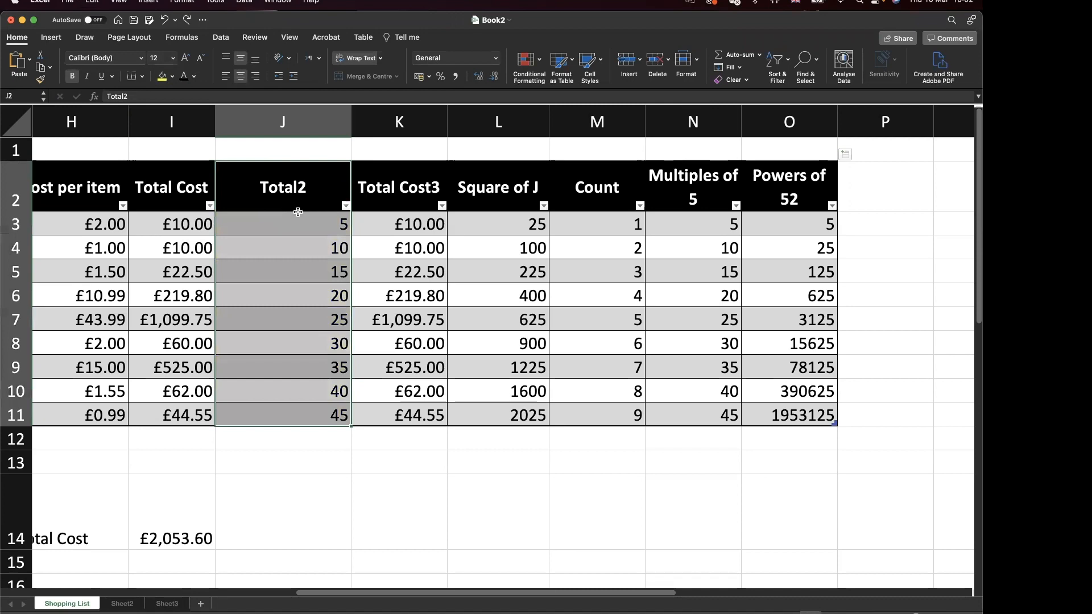
left_click(297, 219)
left_click_drag(306, 364, 307, 415)
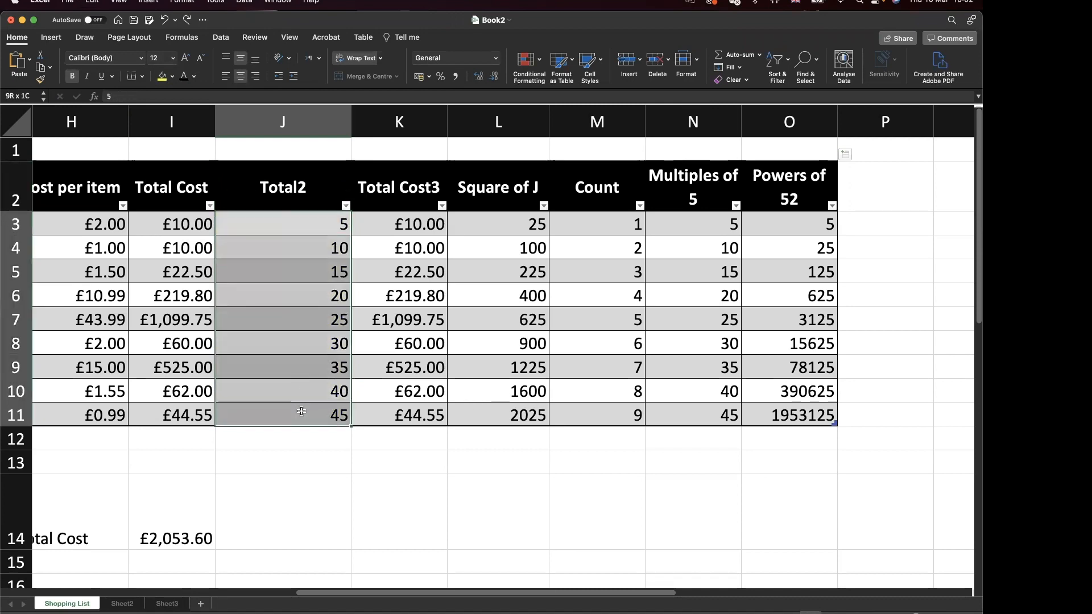
left_click(162, 76)
left_click(392, 272)
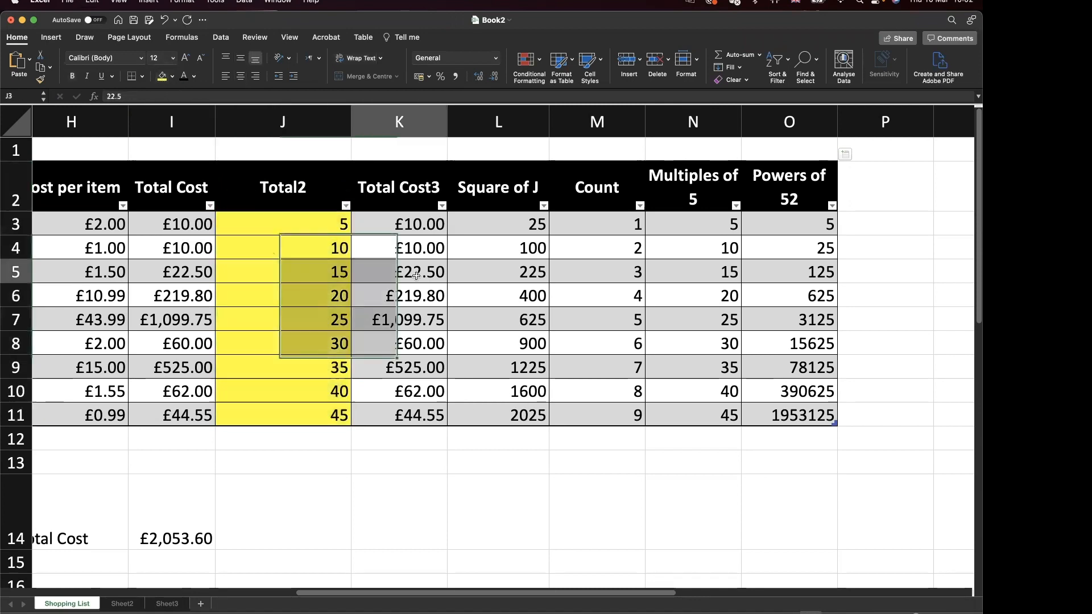
left_click(313, 224)
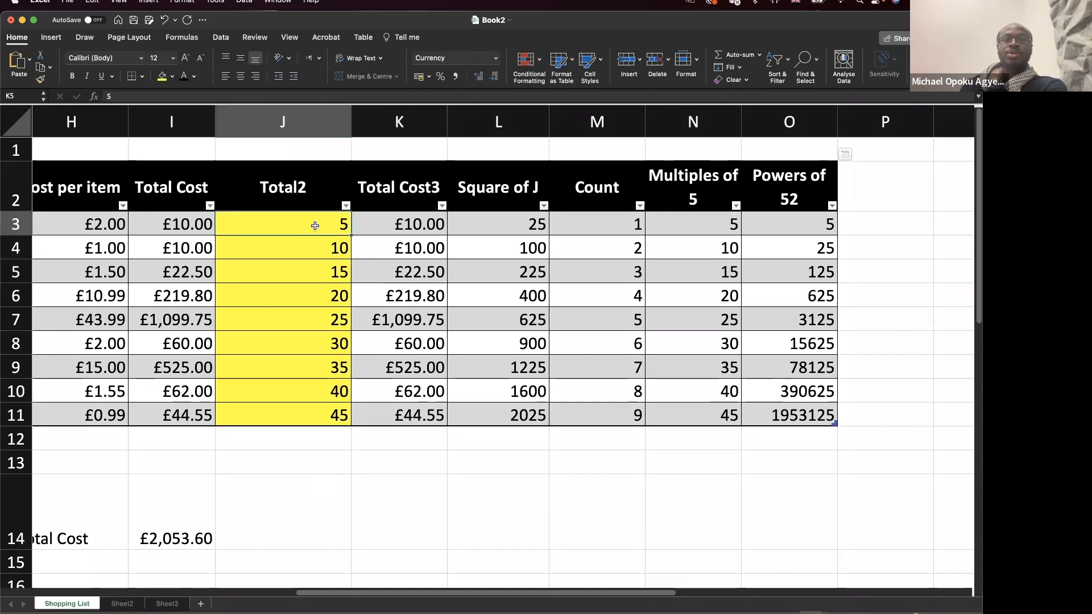
left_click(625, 221)
double_click(625, 221)
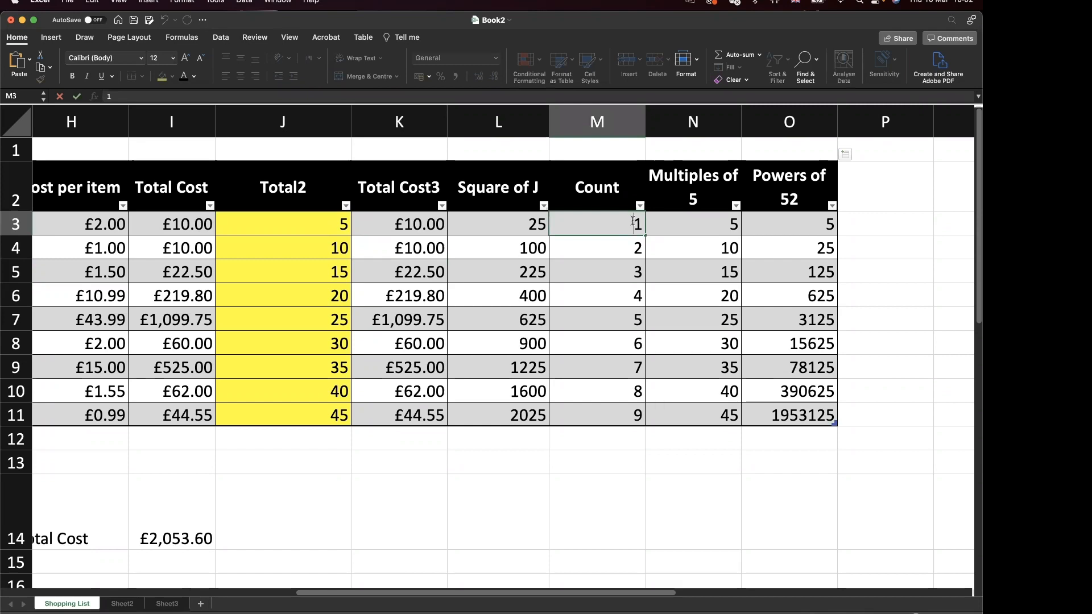
key("Return")
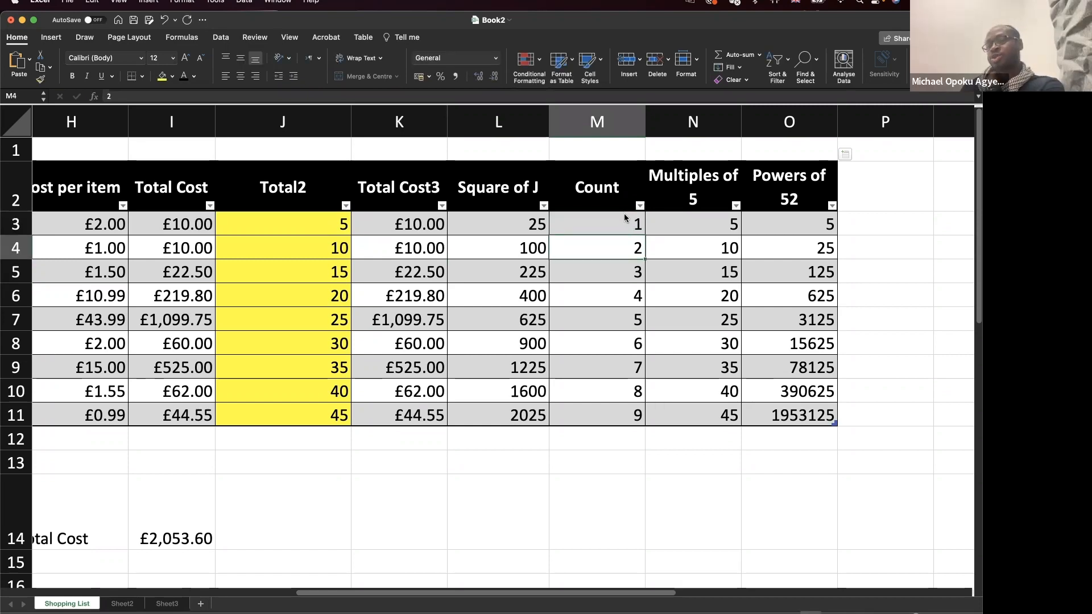
left_click(622, 225)
left_click(604, 241)
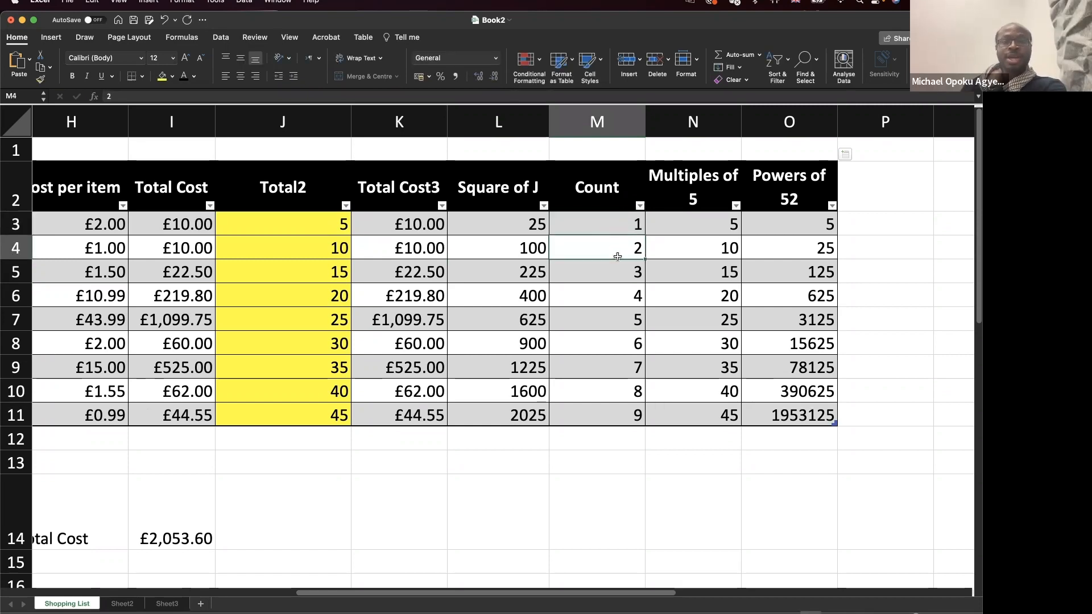
left_click(618, 276)
left_click(619, 305)
left_click(621, 321)
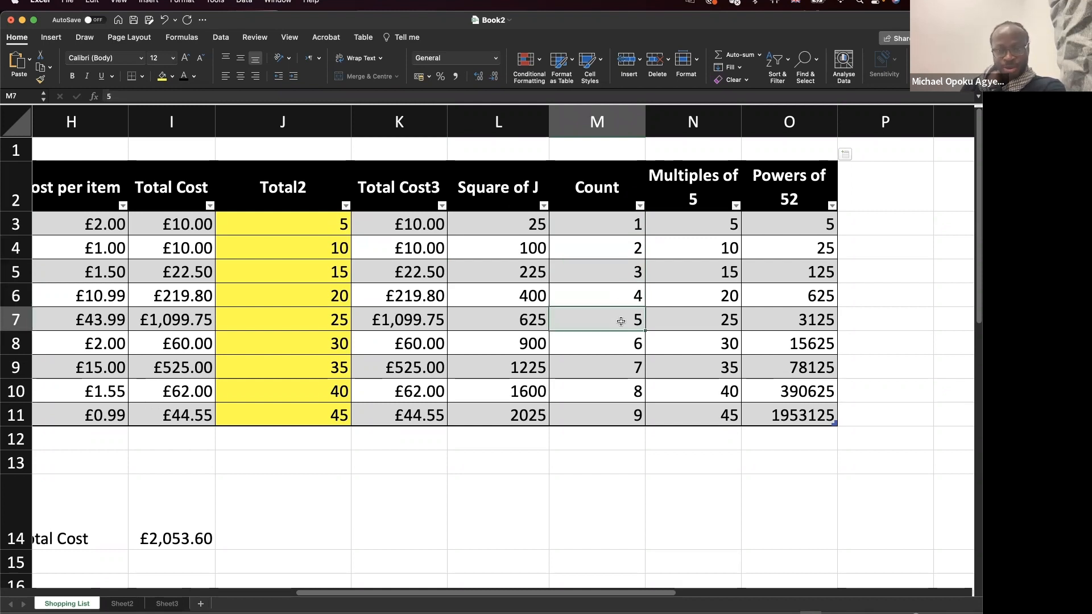
left_click(622, 357)
left_click(621, 429)
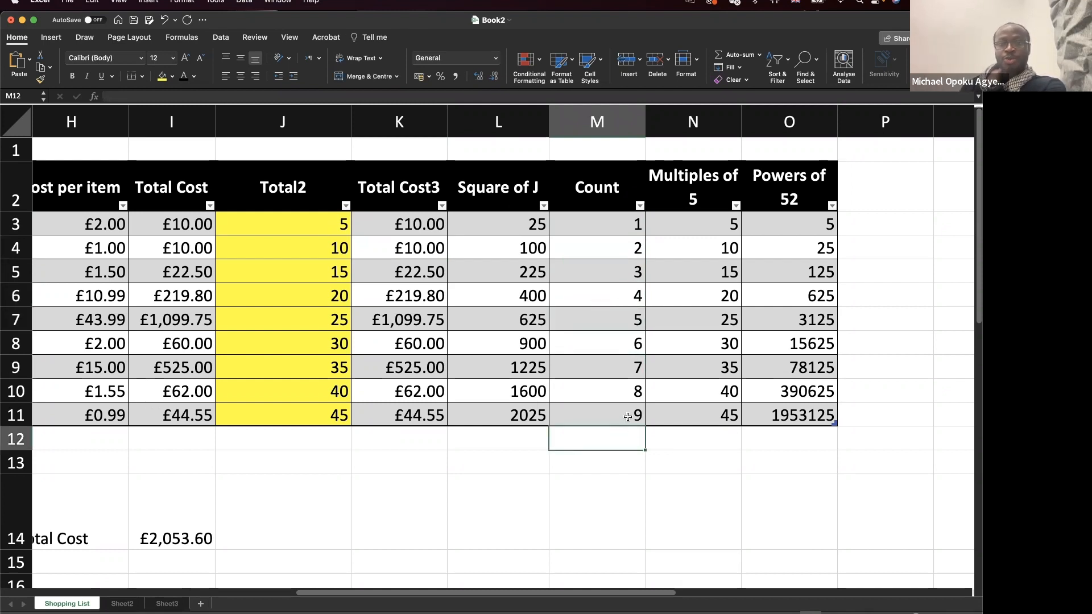
left_click(628, 417)
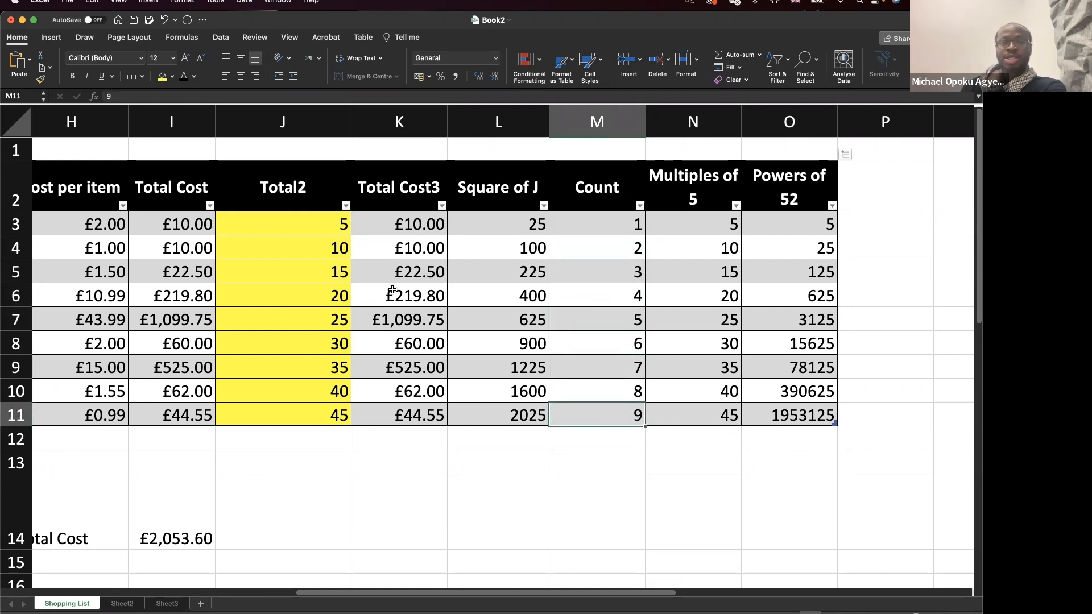
left_click(314, 228)
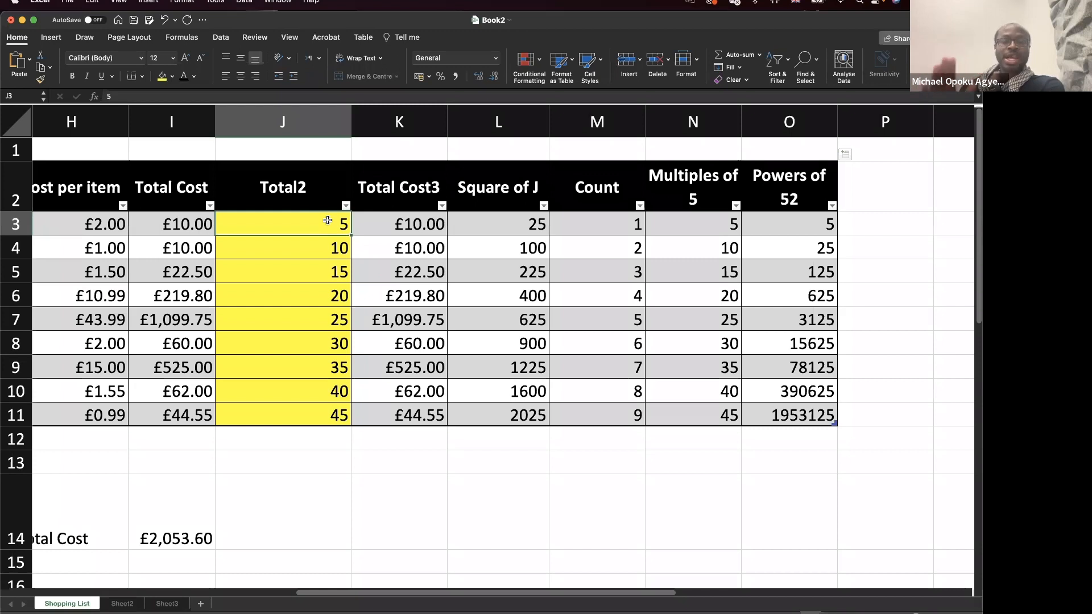
Change L3 to the relative formula =J3^2 and copy it down to L11.
double_click(504, 227)
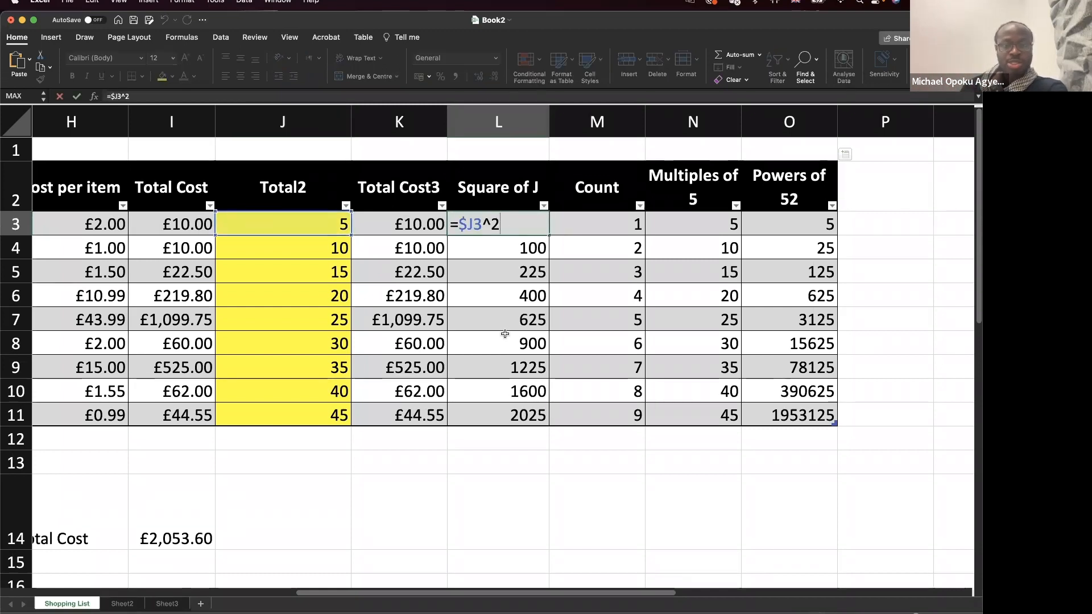
left_click(465, 224)
key("BackSpace")
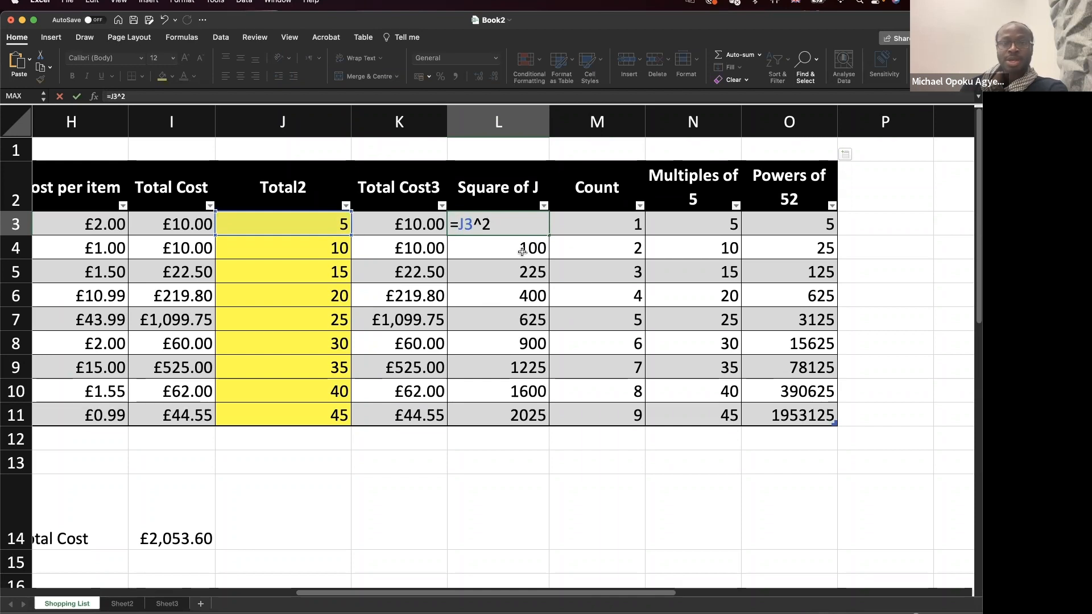
left_click(538, 229)
key("Return")
left_click(543, 224)
left_click_drag(547, 235, 548, 418)
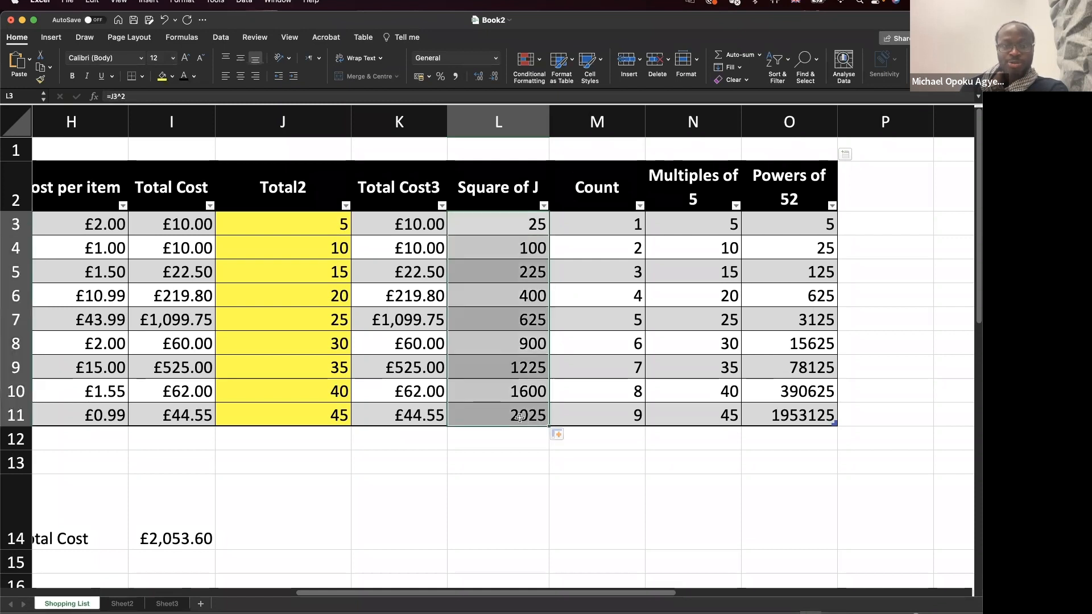
Check the formulas in L11 and L3, then re-enter =J11^2 in L11.
double_click(520, 416)
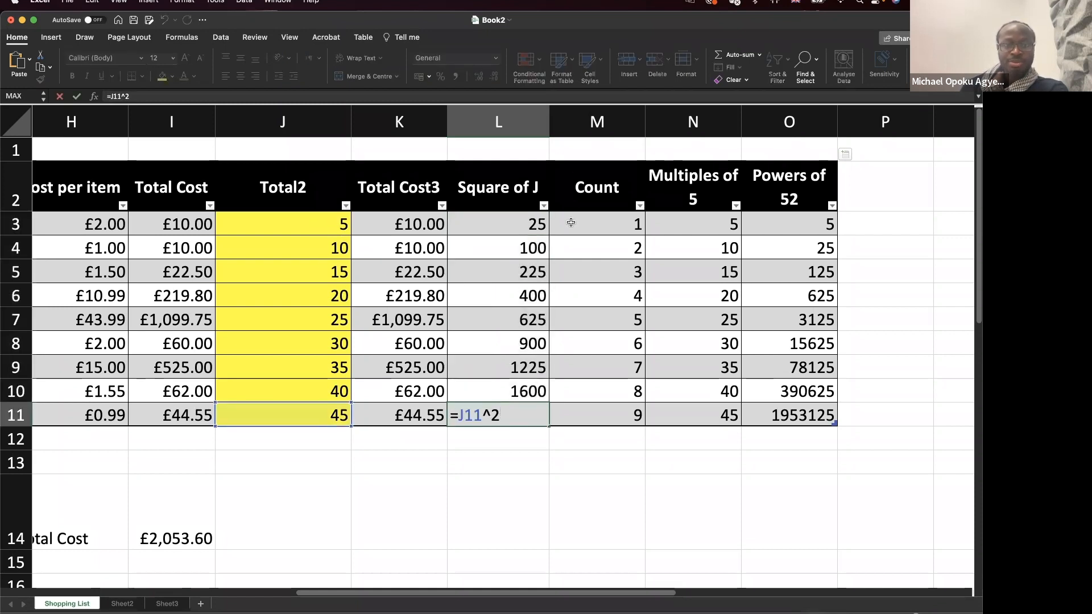
key("Escape")
double_click(527, 226)
key("Escape")
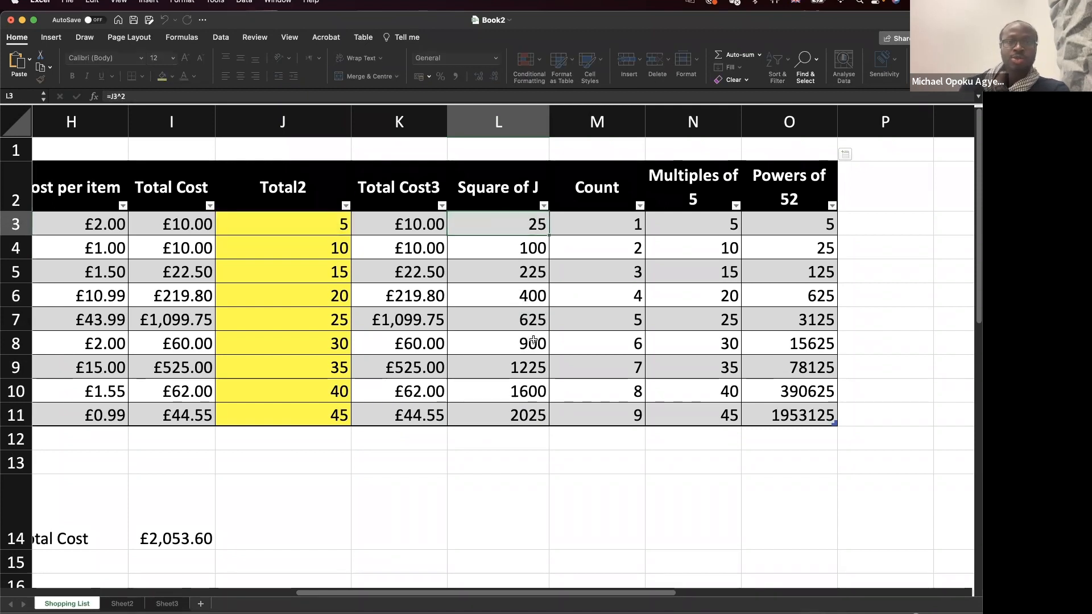
left_click(294, 228)
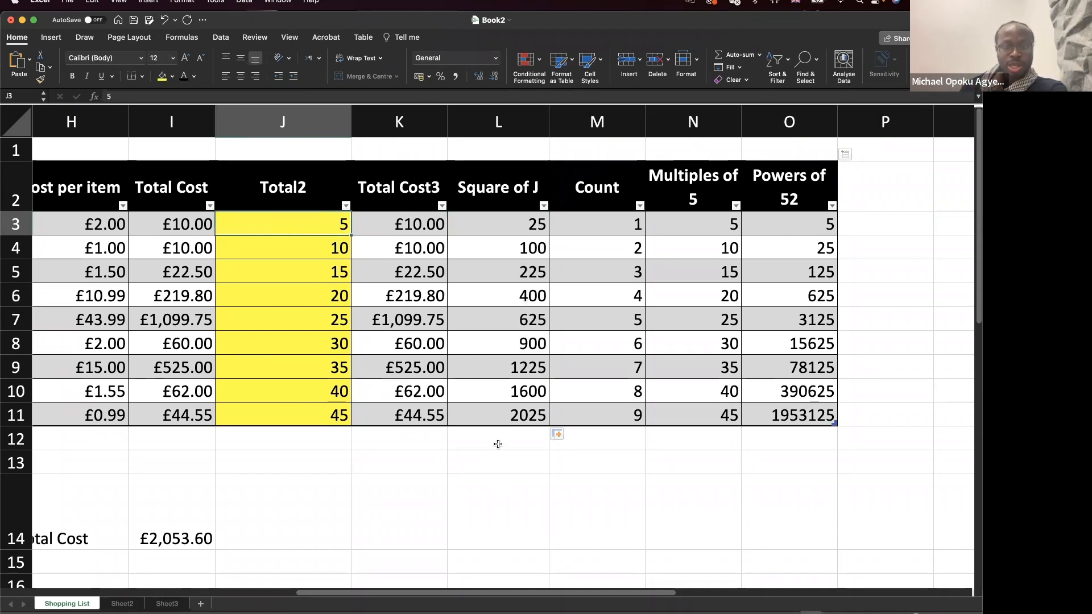
left_click(498, 415)
type("=J11^2")
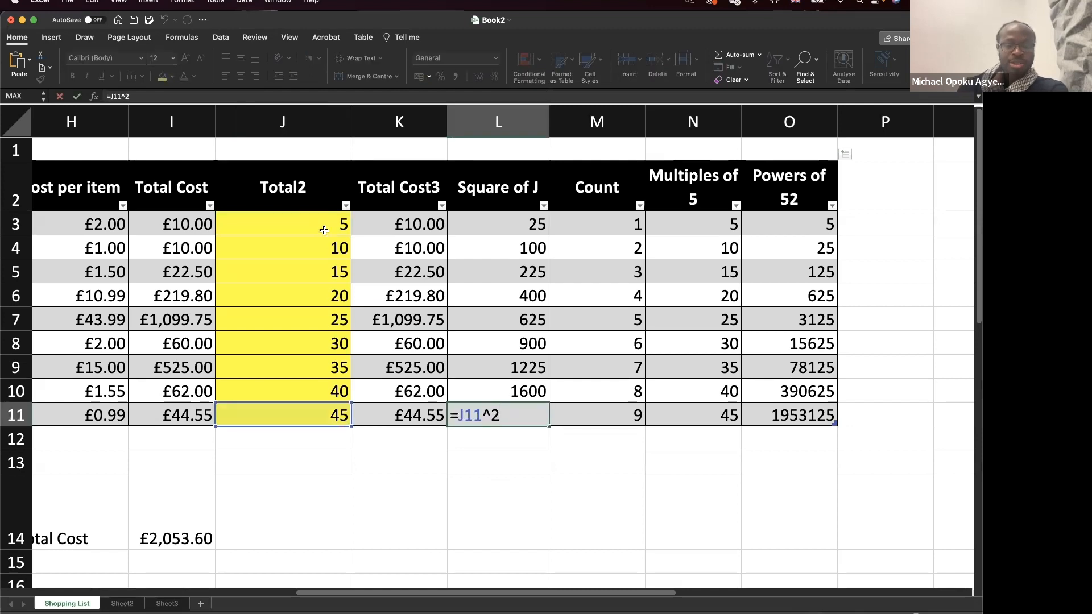
key("ctrl+Return")
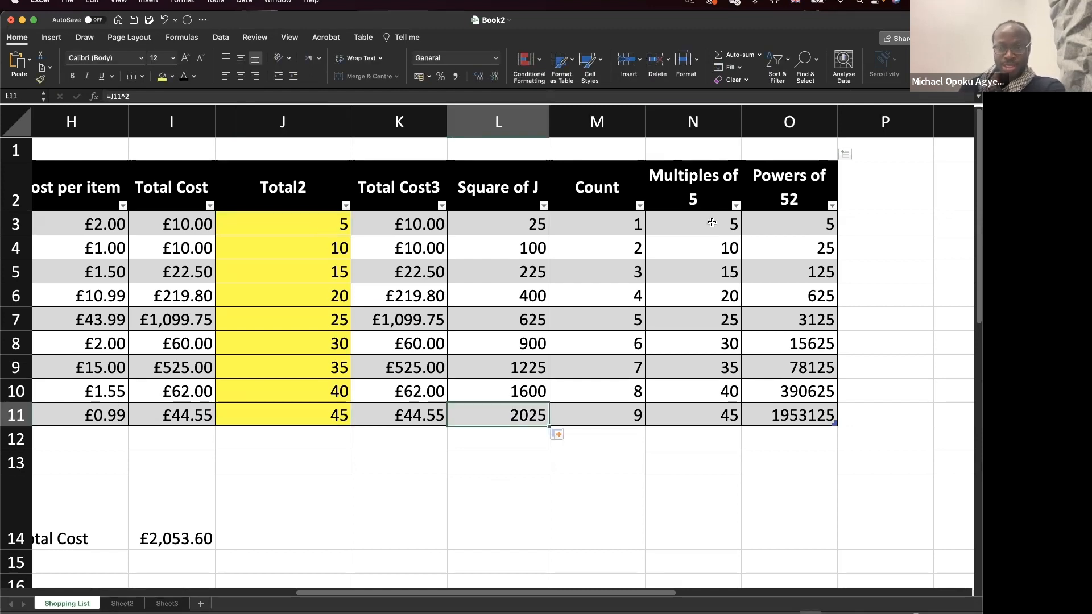
double_click(708, 222)
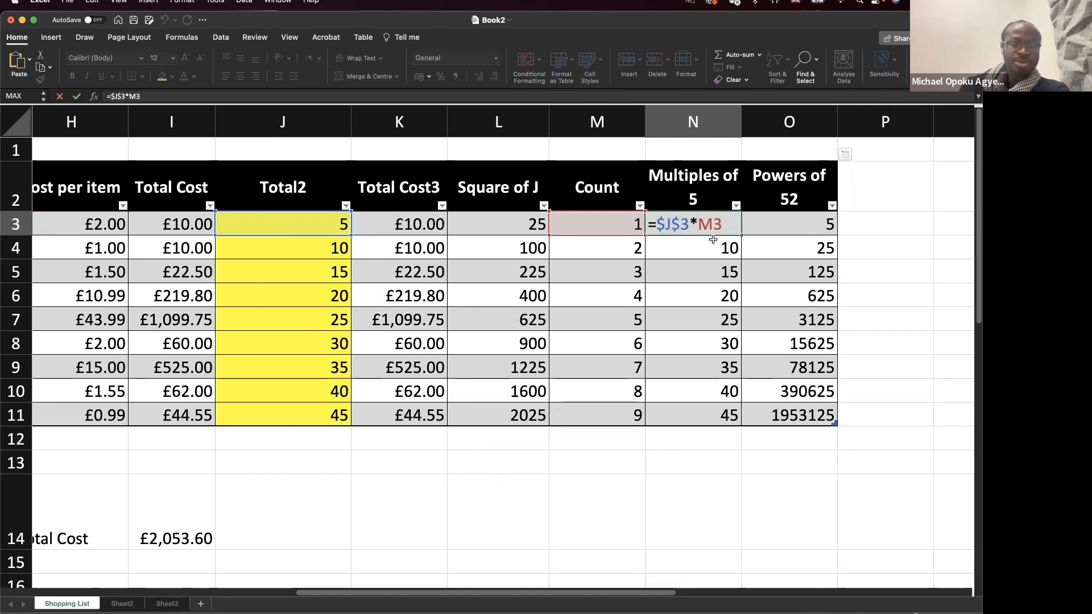
Make N3's formula fully absolute with $ signs, then inspect the copied formula in N8.
type("$")
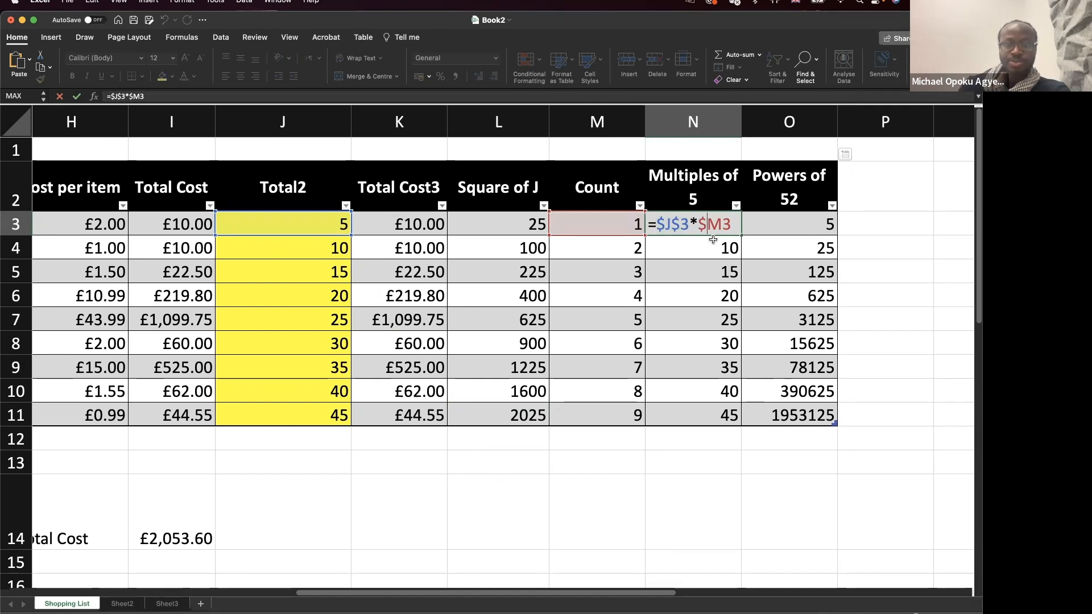
key("Right")
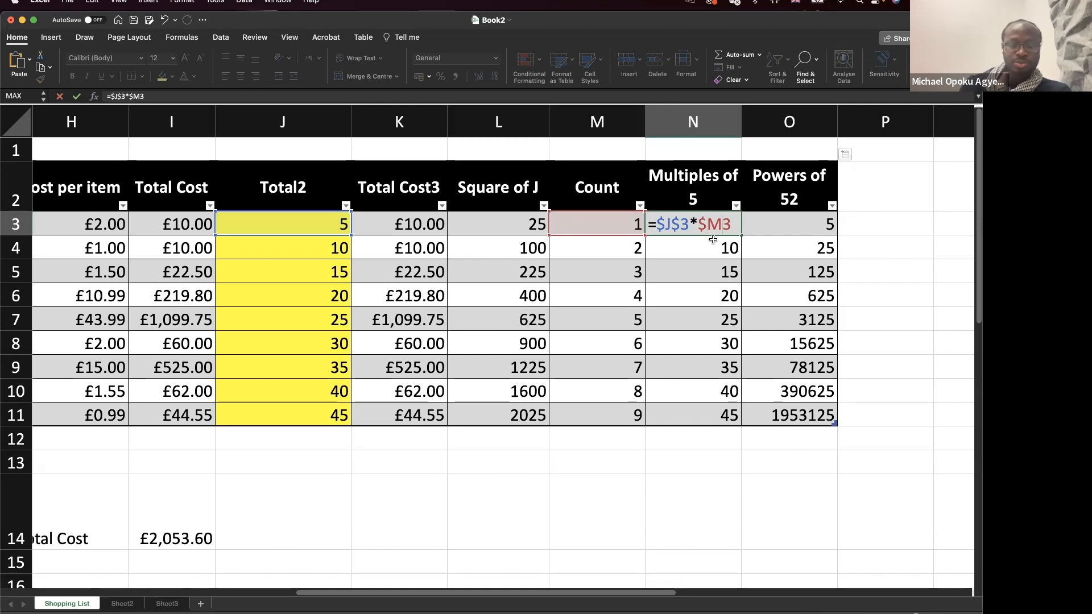
type("$")
key("Return")
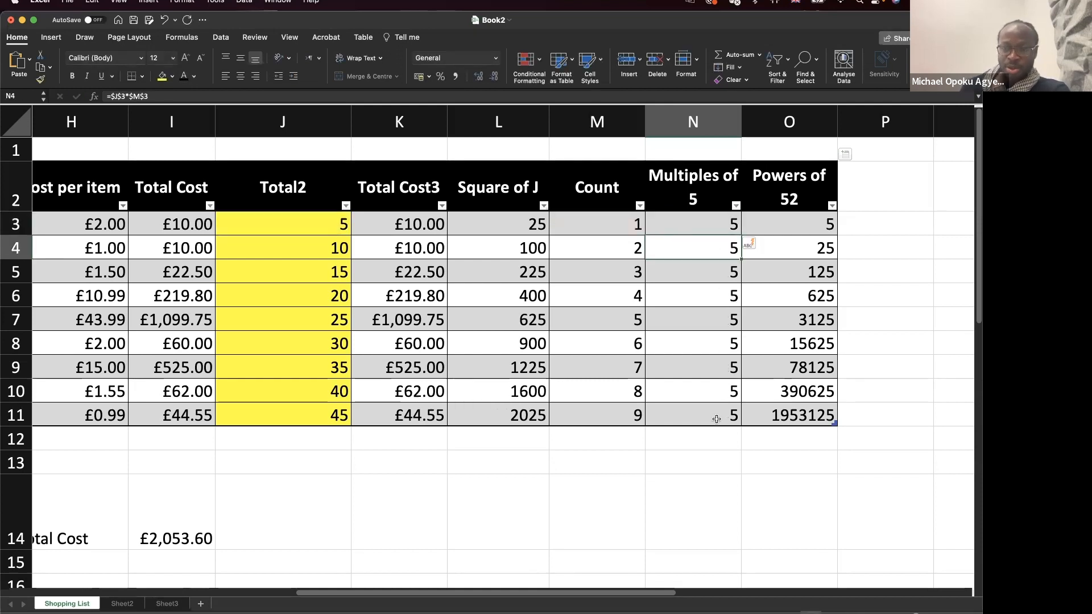
double_click(707, 343)
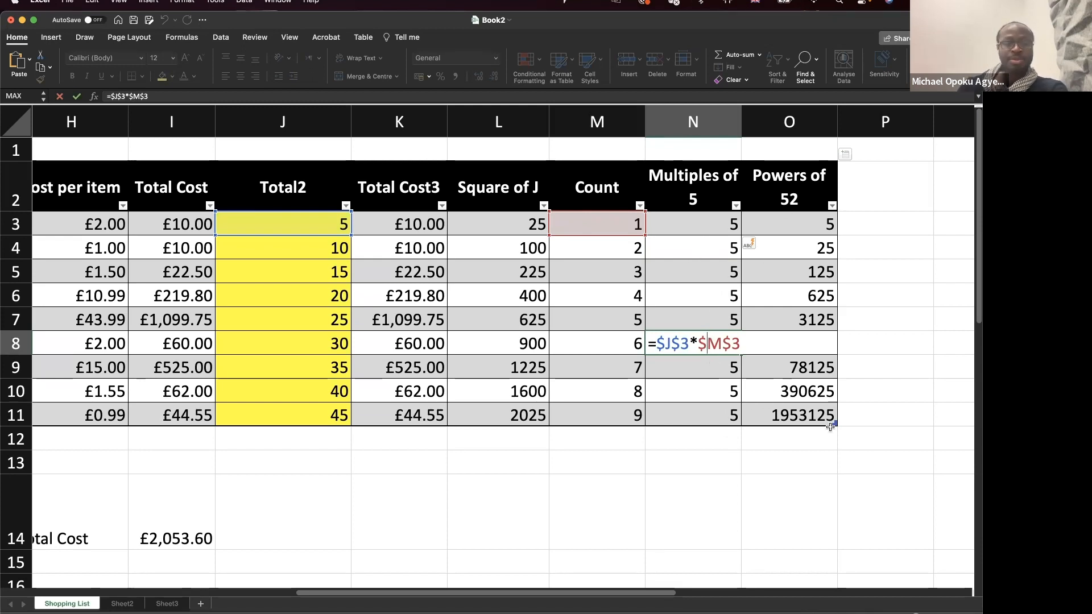
key("super+Return")
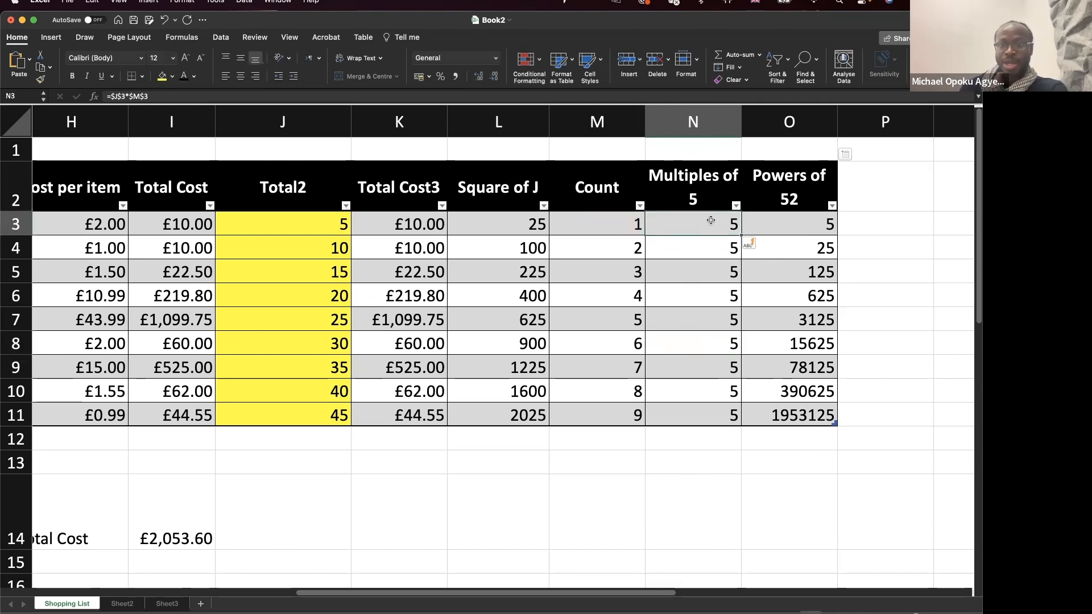
Edit N3 to =$J$3*M3 so column N lists multiples of 5 up to 45.
double_click(710, 223)
key("BackSpace")
key("BackSpace")
key("Return")
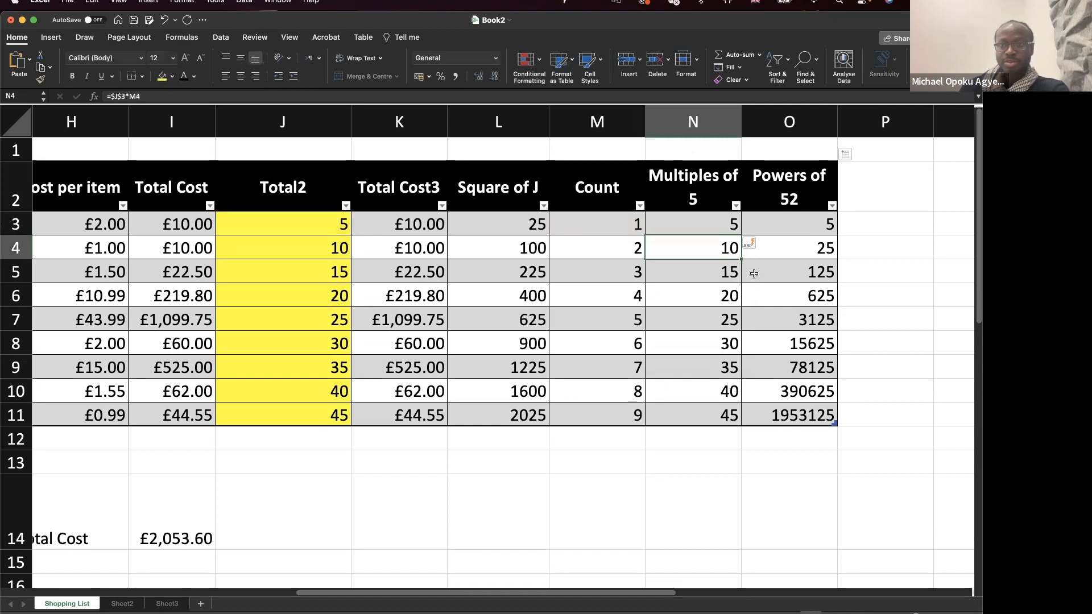
double_click(720, 227)
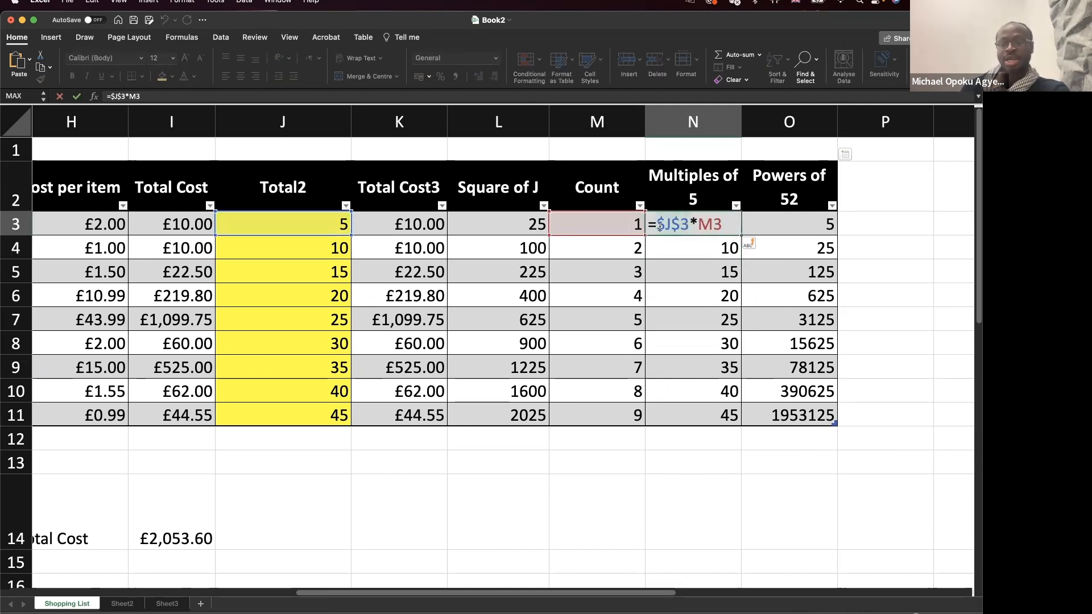
key("Return")
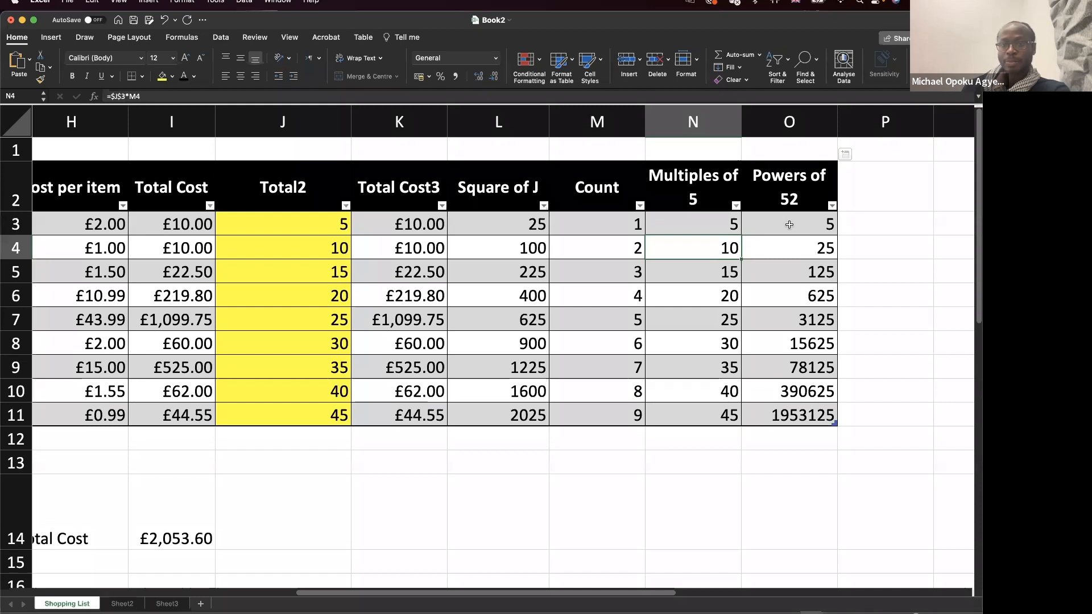
Inspect the formulas in O11 (=$J$3^M11) and N11 (=$J$3*M11).
key("Right")
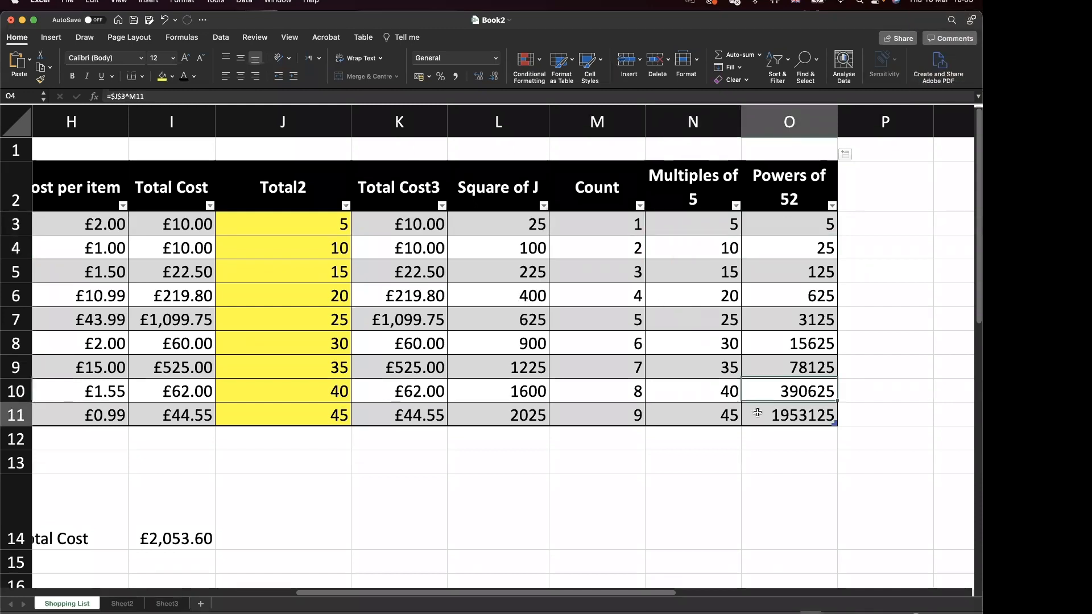
double_click(758, 412)
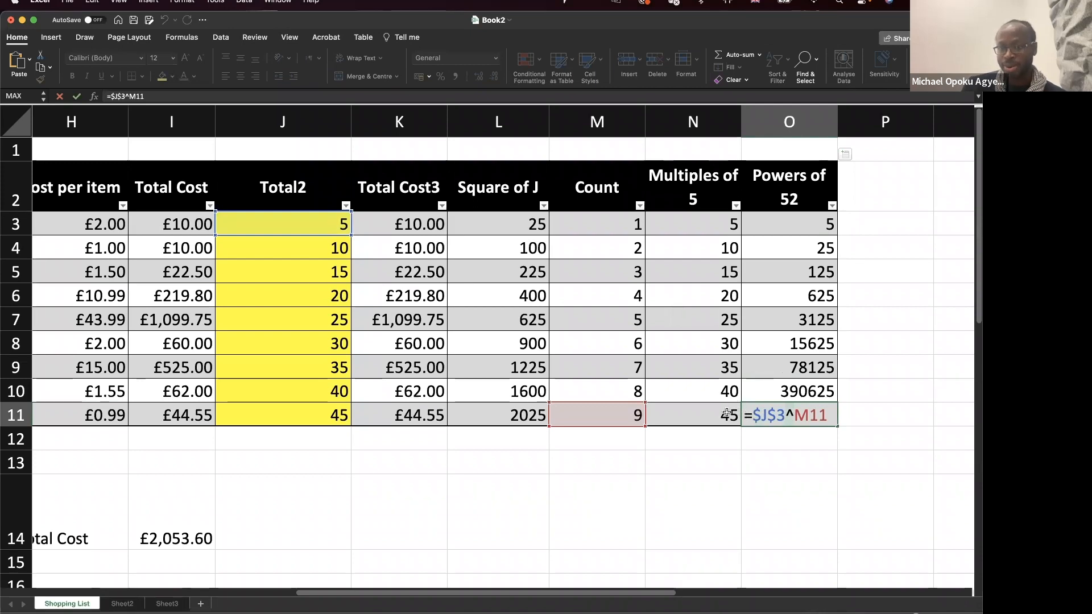
key("Return")
double_click(693, 413)
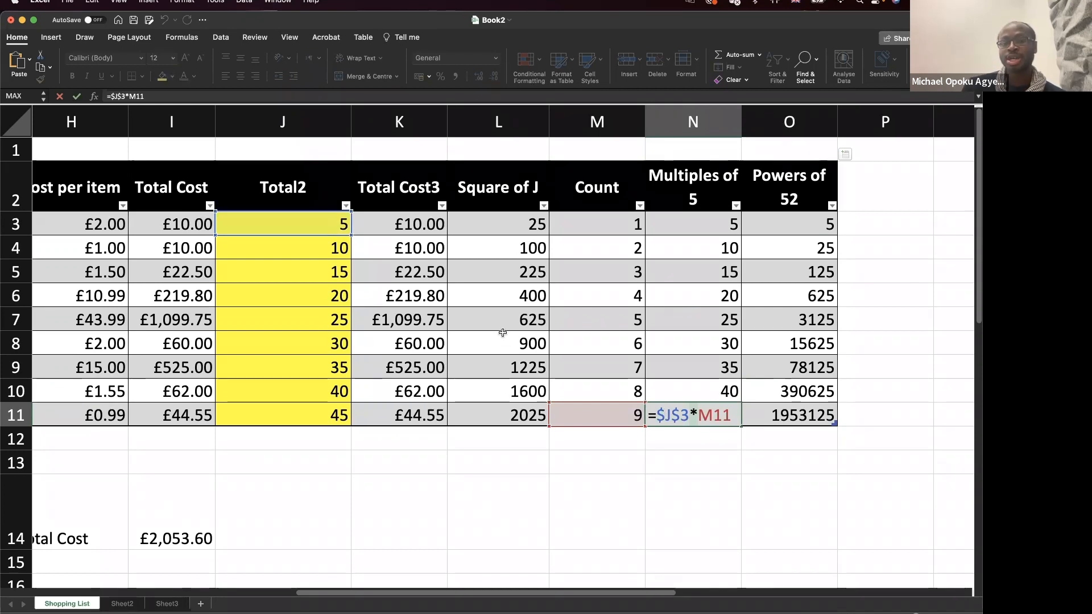
key("Return")
double_click(348, 225)
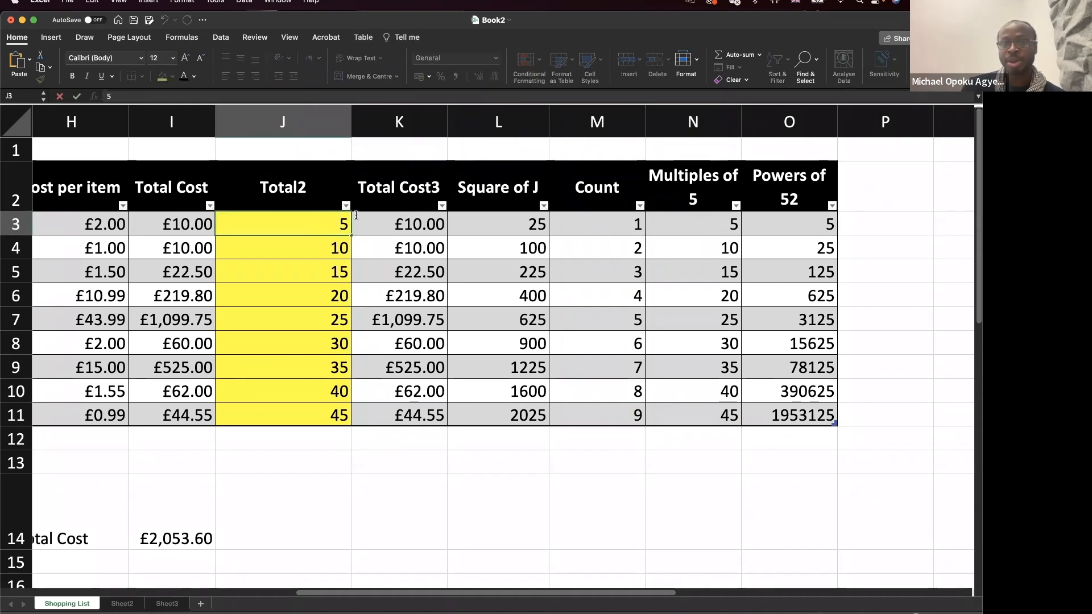
left_click(603, 217)
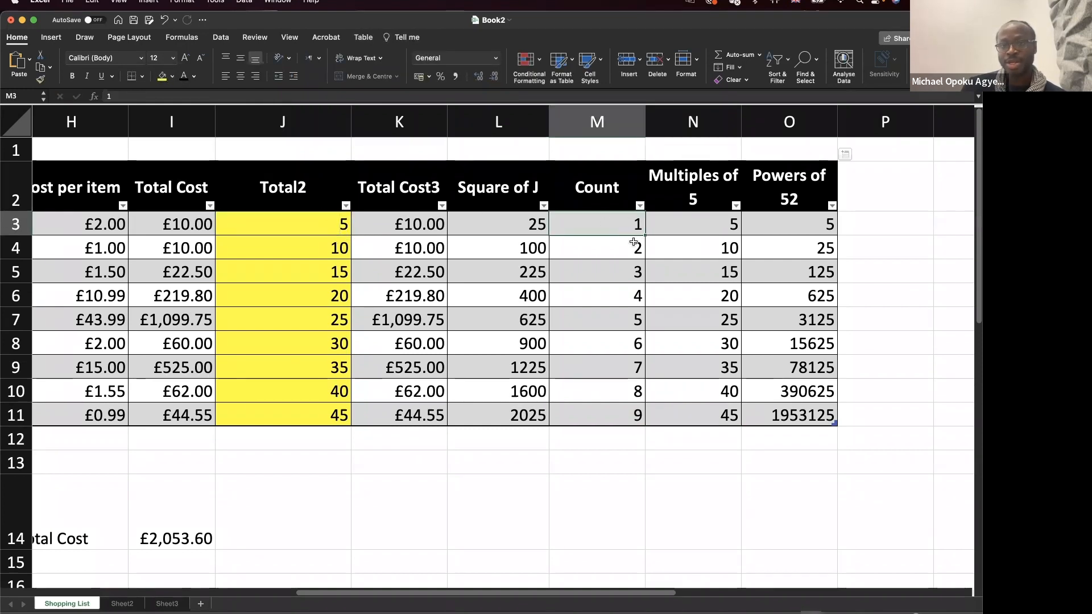
double_click(697, 224)
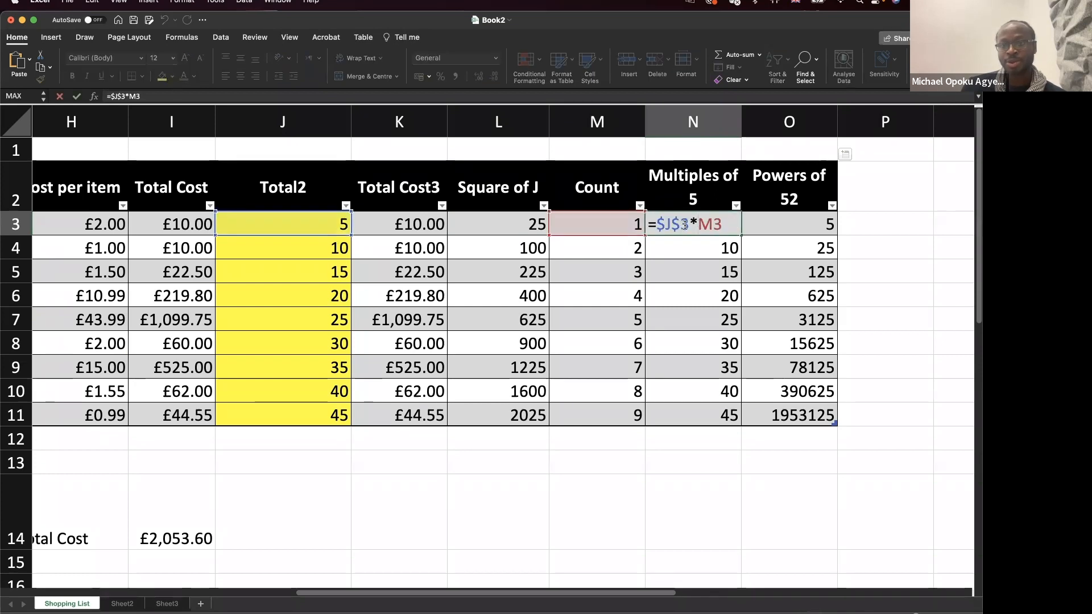
left_click(507, 222)
key("Escape")
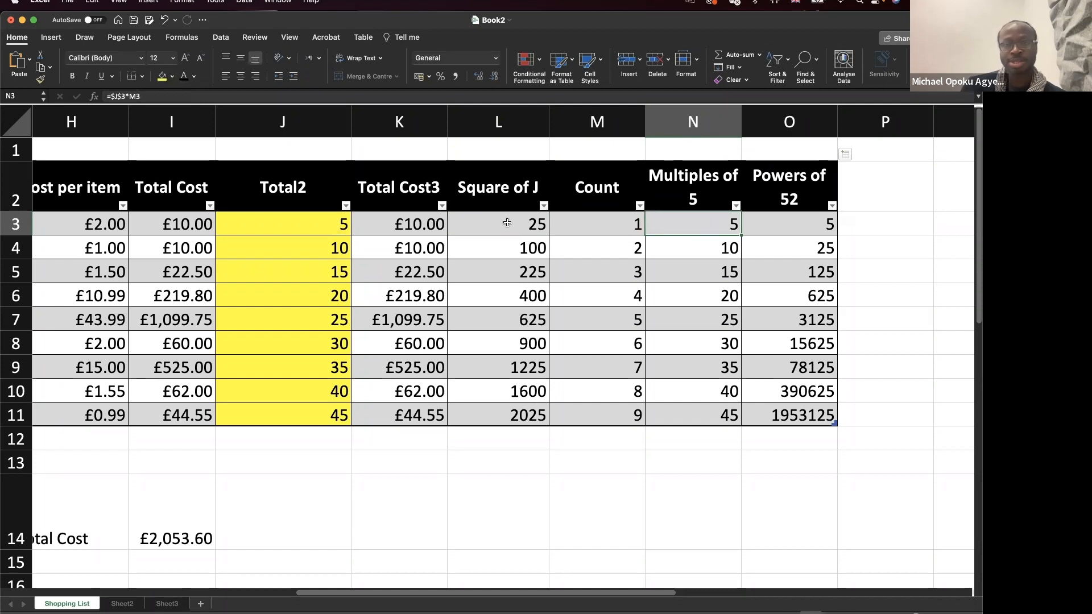
double_click(507, 223)
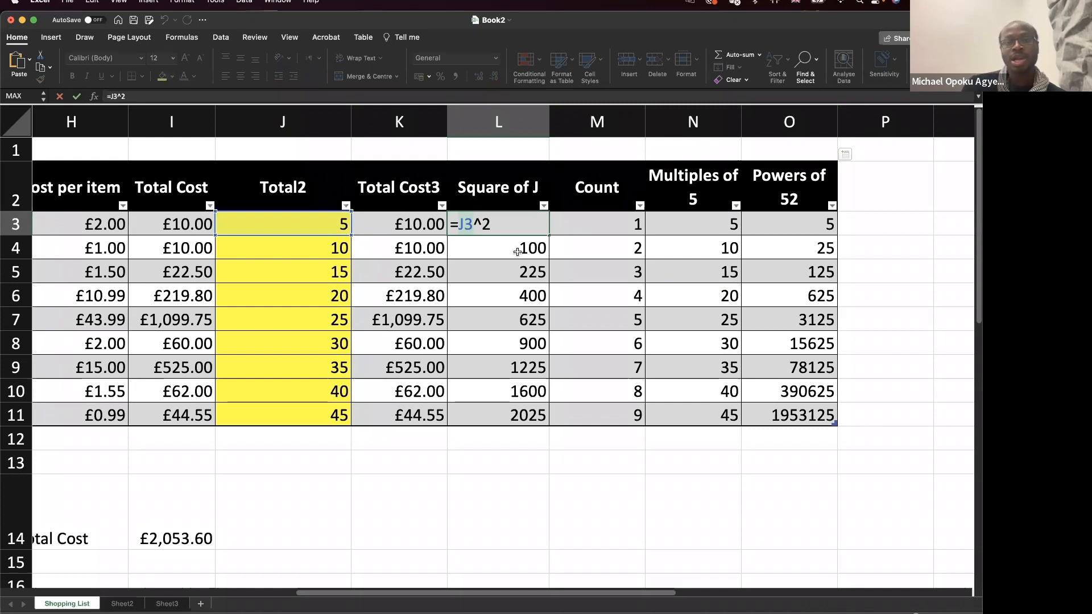
Clear the squares below L3, then recommit L3's squaring formula to refill the column.
key("Return")
left_click_drag(525, 237, 524, 430)
key("Delete")
double_click(522, 226)
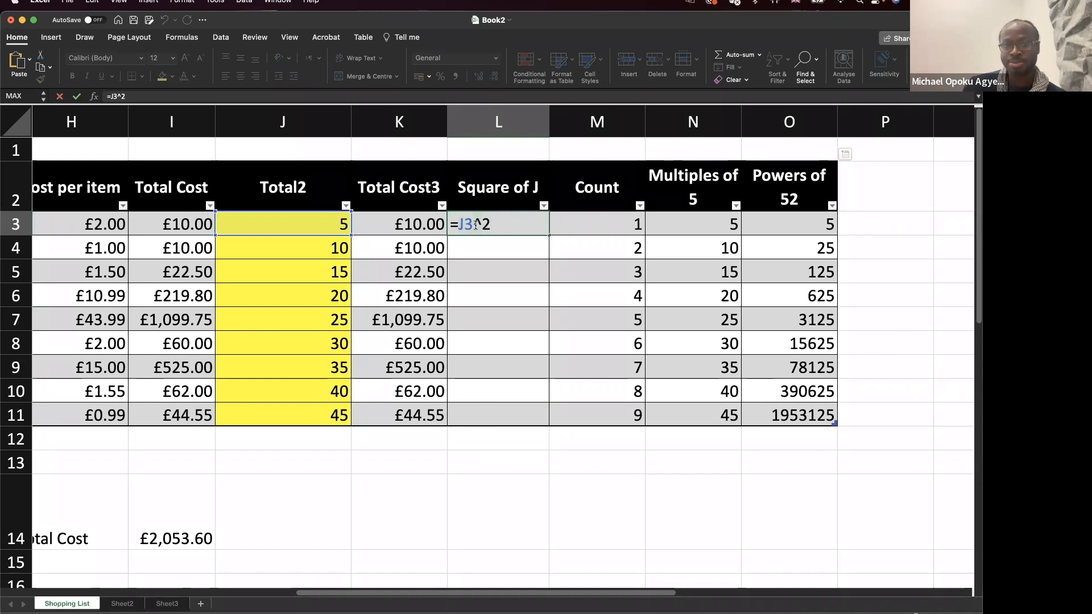
key("Return")
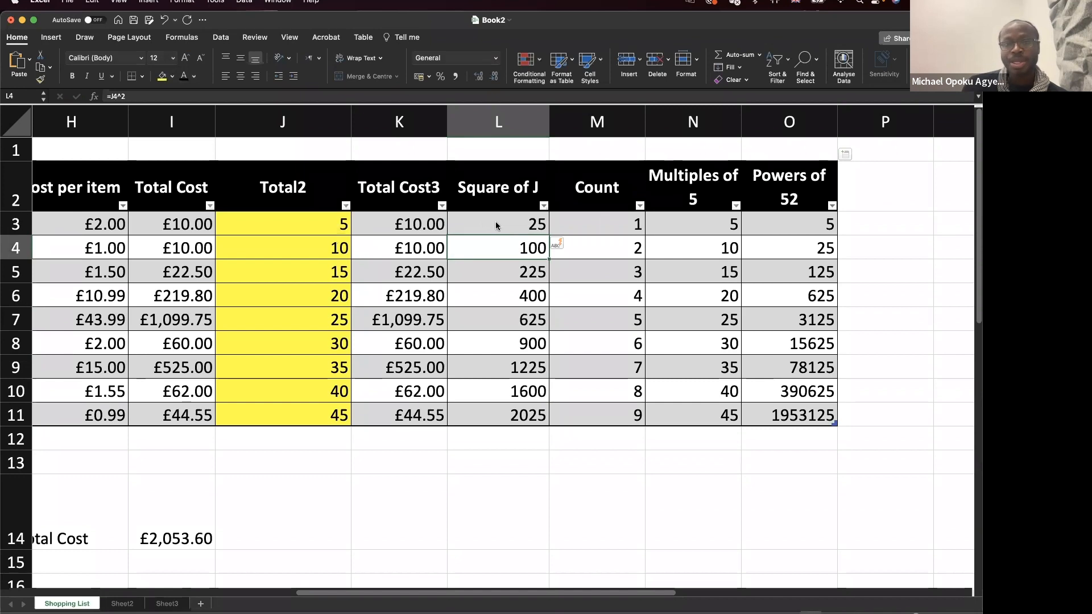
Clear L4:L11 again and copy L3's formula into L4 only, giving 100.
left_click_drag(513, 244, 527, 421)
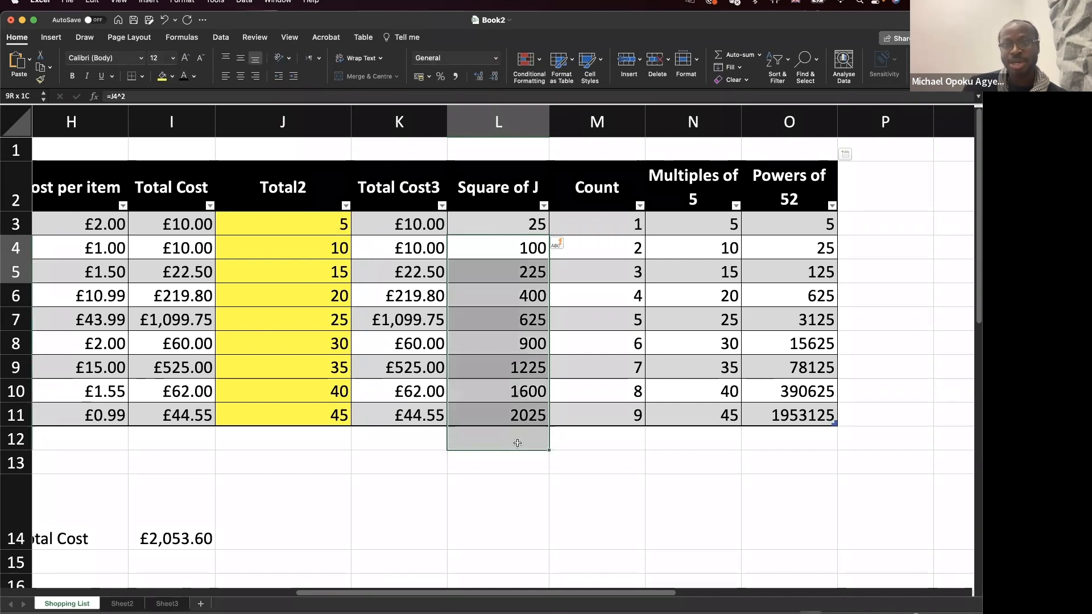
key("Delete")
key("Return")
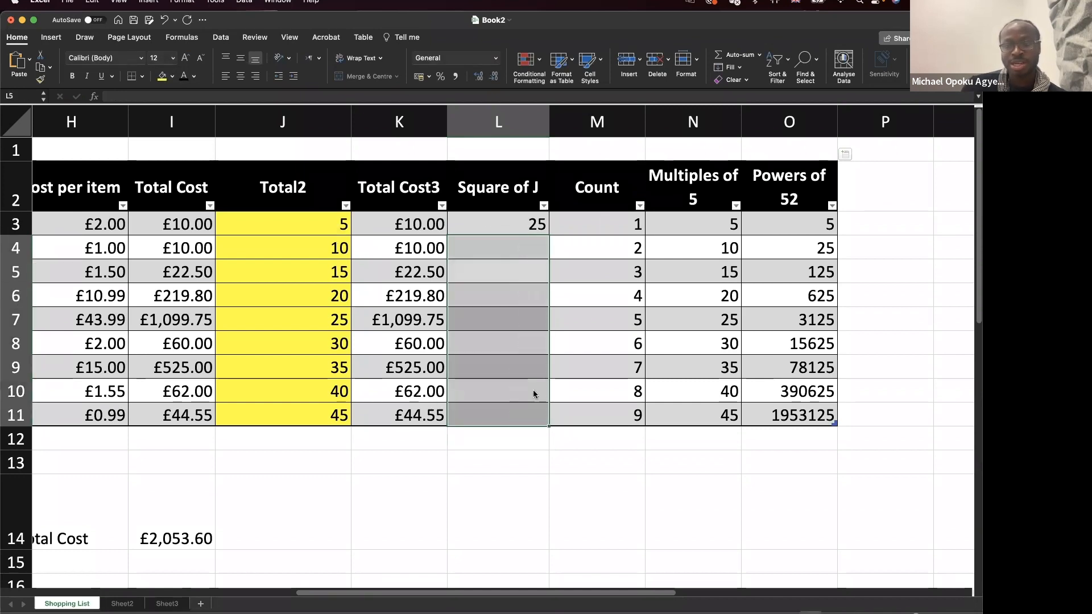
left_click(534, 224)
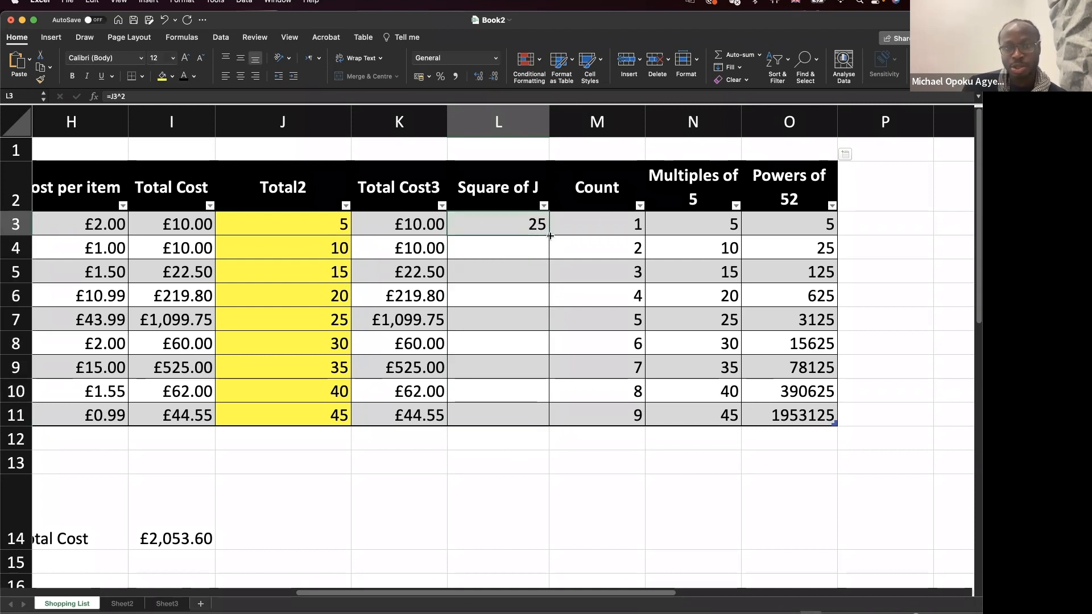
left_click_drag(548, 258, 548, 258)
Copy the squaring formula from L4 into L5, showing =J4^2 and =J5^2.
left_click(530, 248)
double_click(530, 248)
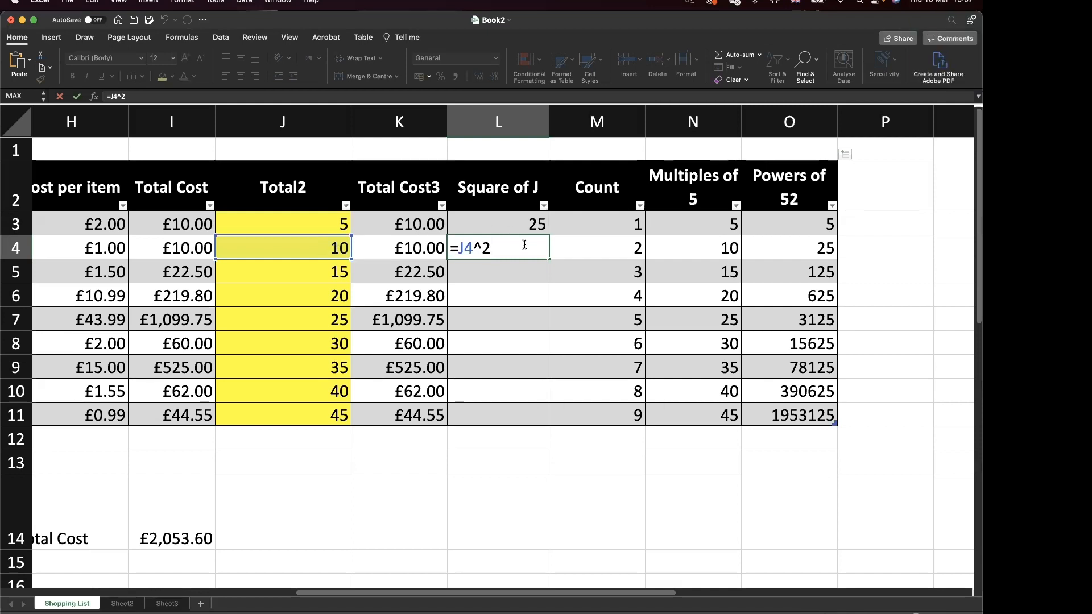
left_click_drag(550, 259, 549, 282)
double_click(541, 276)
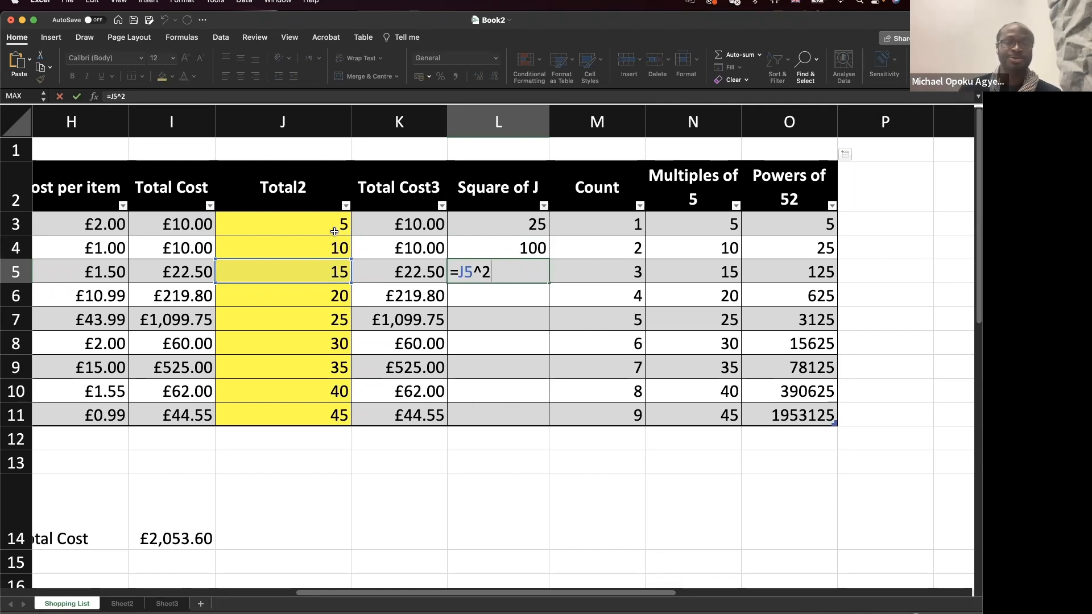
key("ctrl+Return")
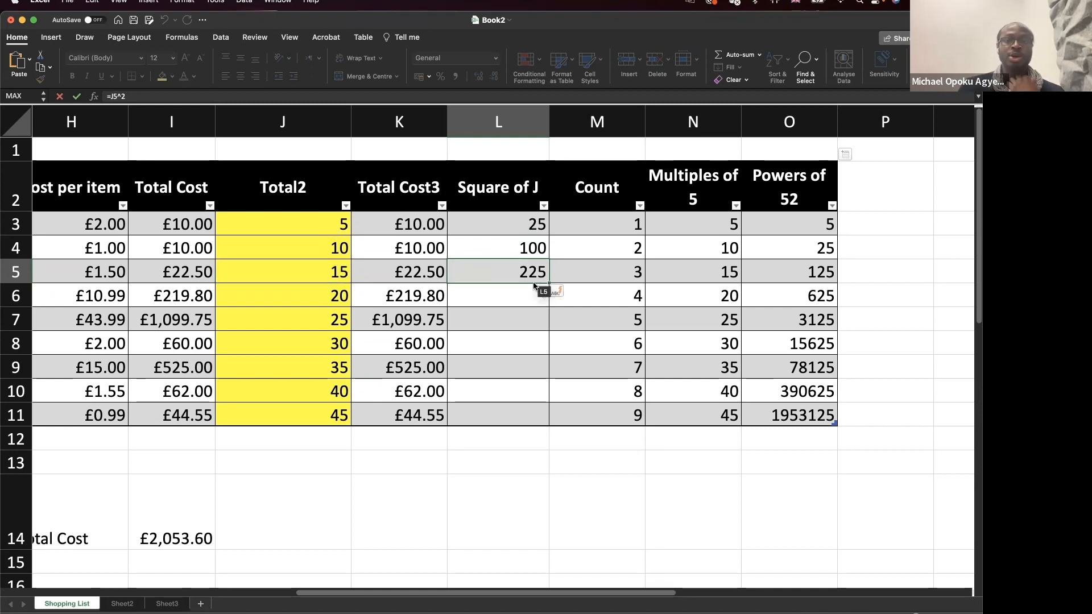
Fill the formula down to L11, confirming =J11^2 squares J11's value into 2025.
left_click_drag(547, 282, 538, 420)
double_click(538, 419)
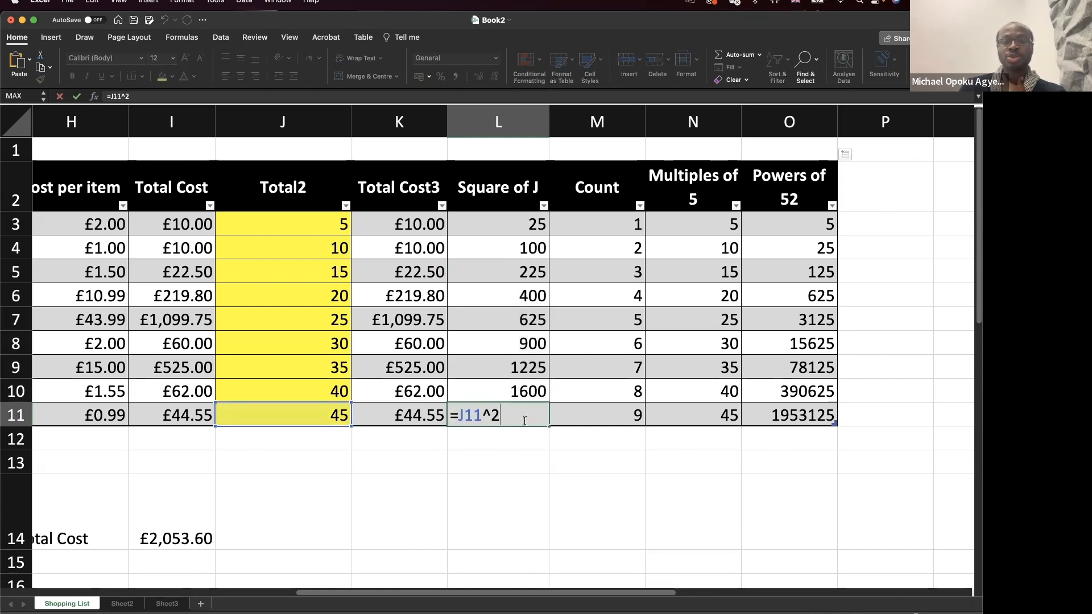
key("Escape")
left_click(325, 416)
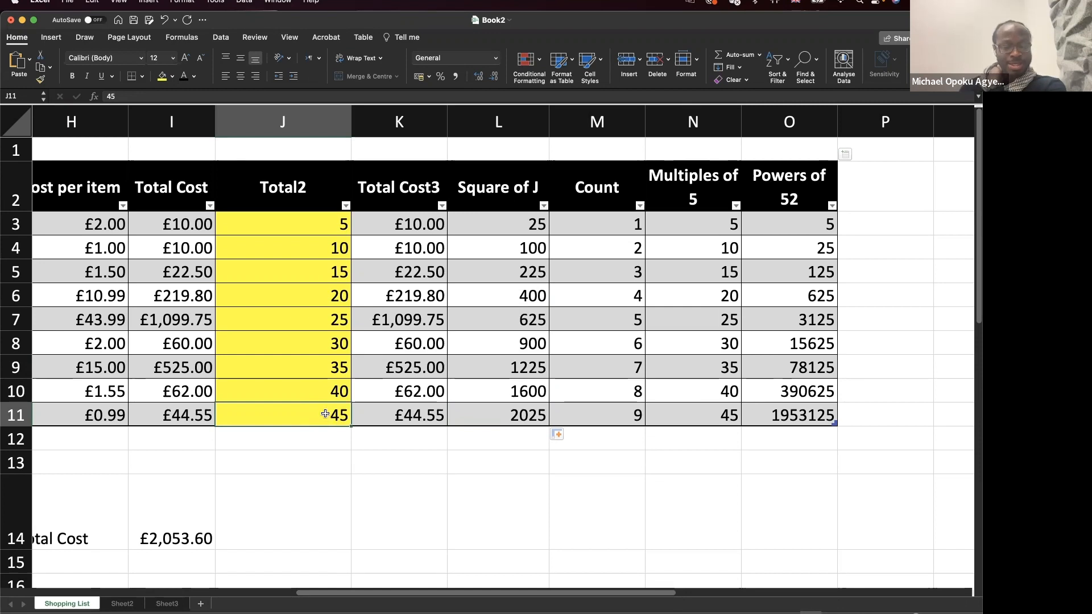
double_click(327, 411)
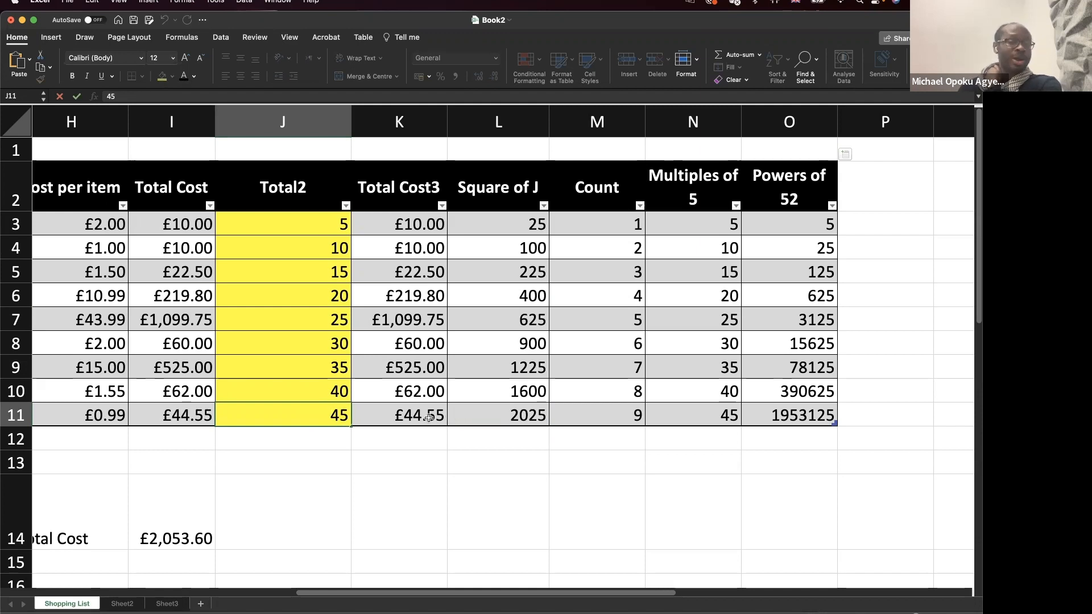
double_click(513, 222)
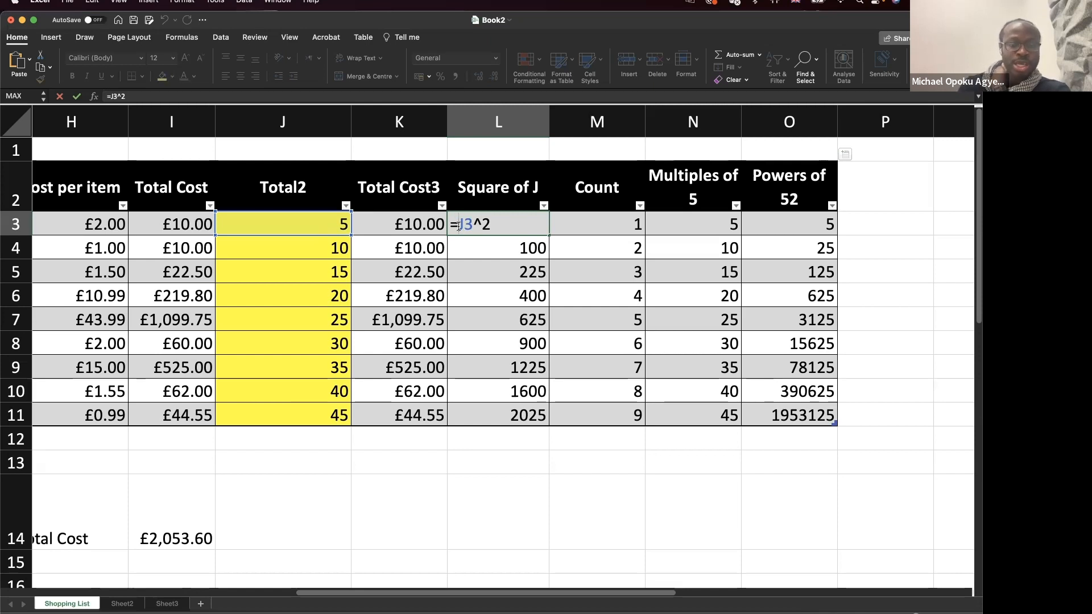
Change L3 to the absolute =$J$3^2 and check L11 still refers to J3.
type("$J")
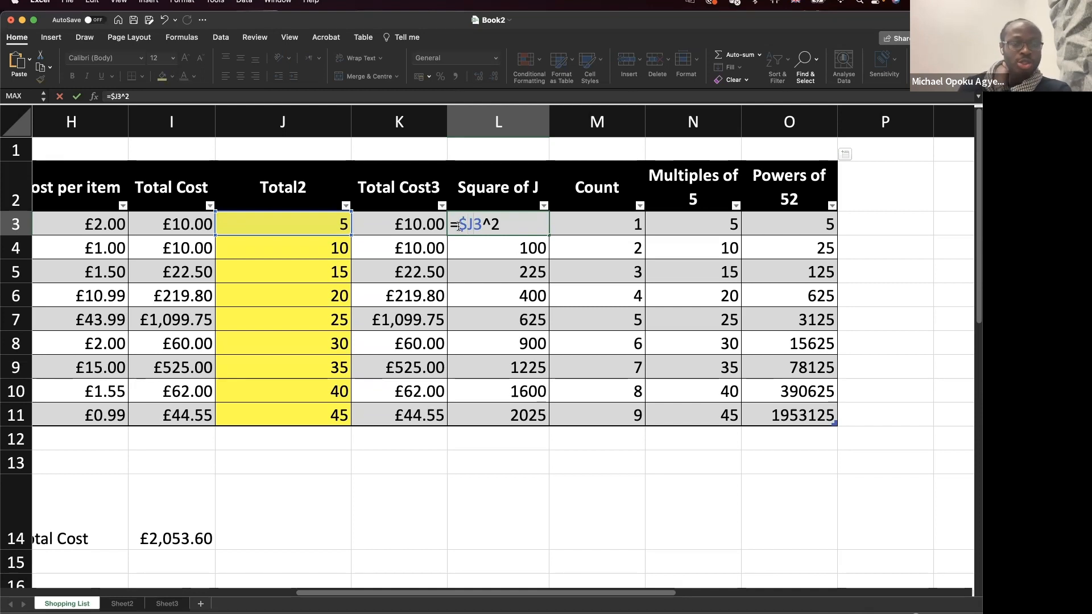
type("$")
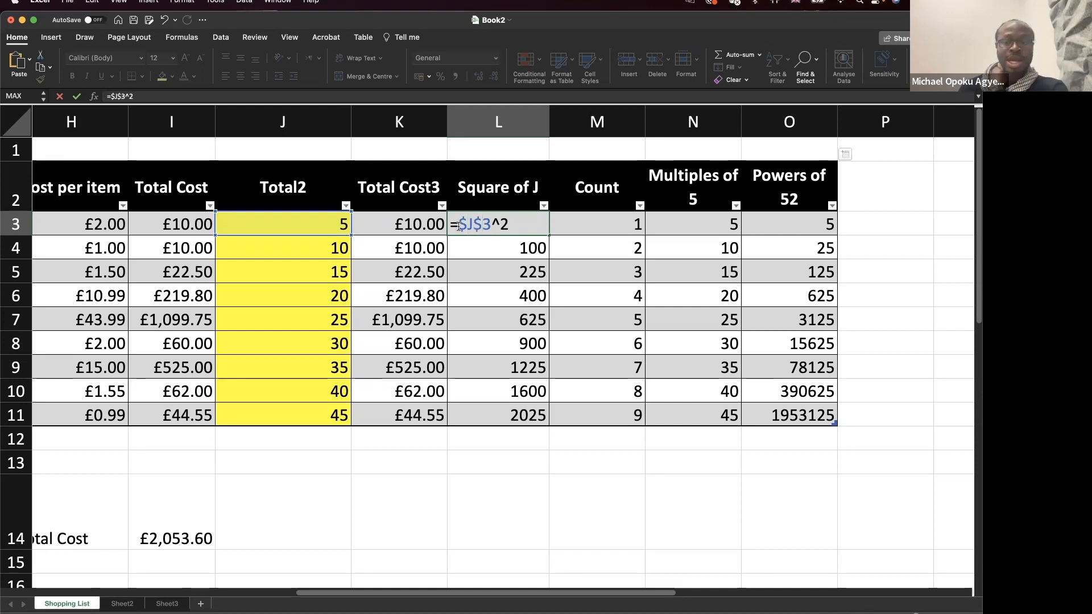
key("Return")
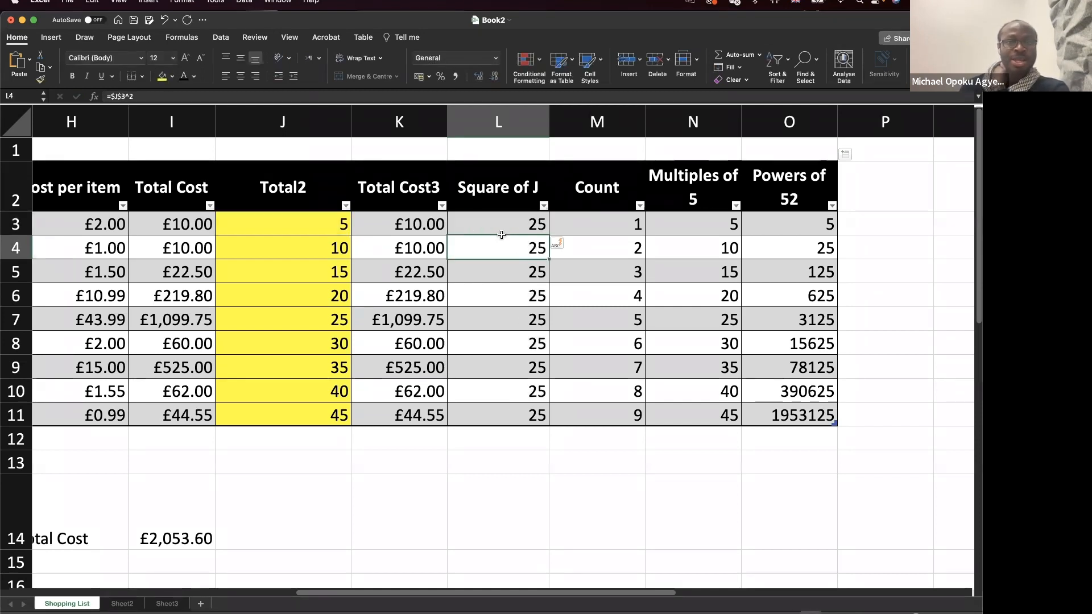
left_click(339, 231)
left_click(521, 413)
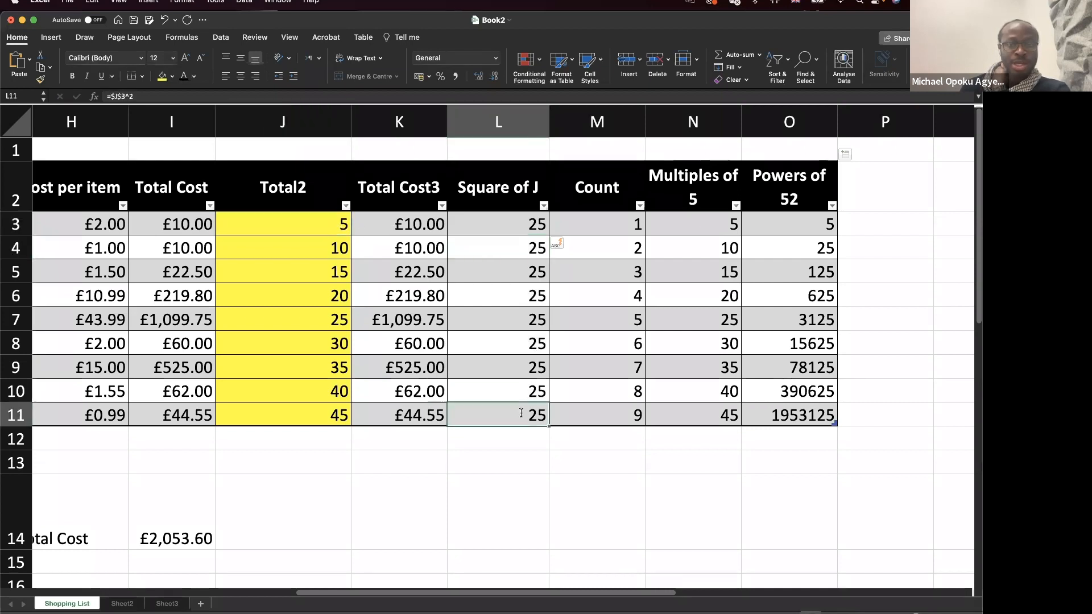
double_click(521, 413)
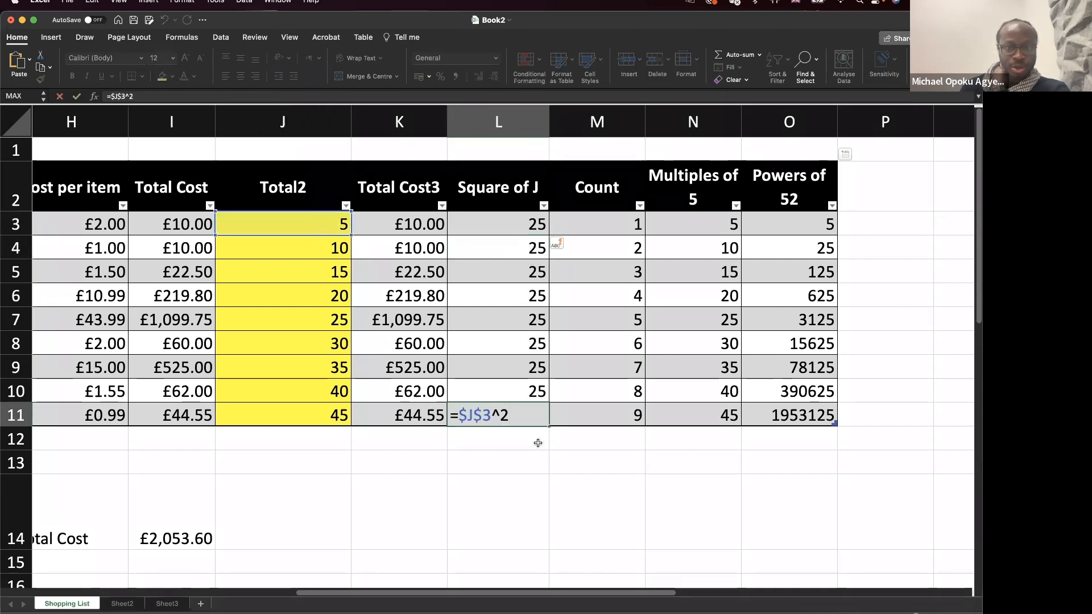
Clear L4:L11 and refill L3's absolute formula down to L11, every row pointing to J3.
left_click_drag(524, 253, 531, 415)
key("Delete")
left_click(540, 227)
left_click_drag(548, 236, 548, 419)
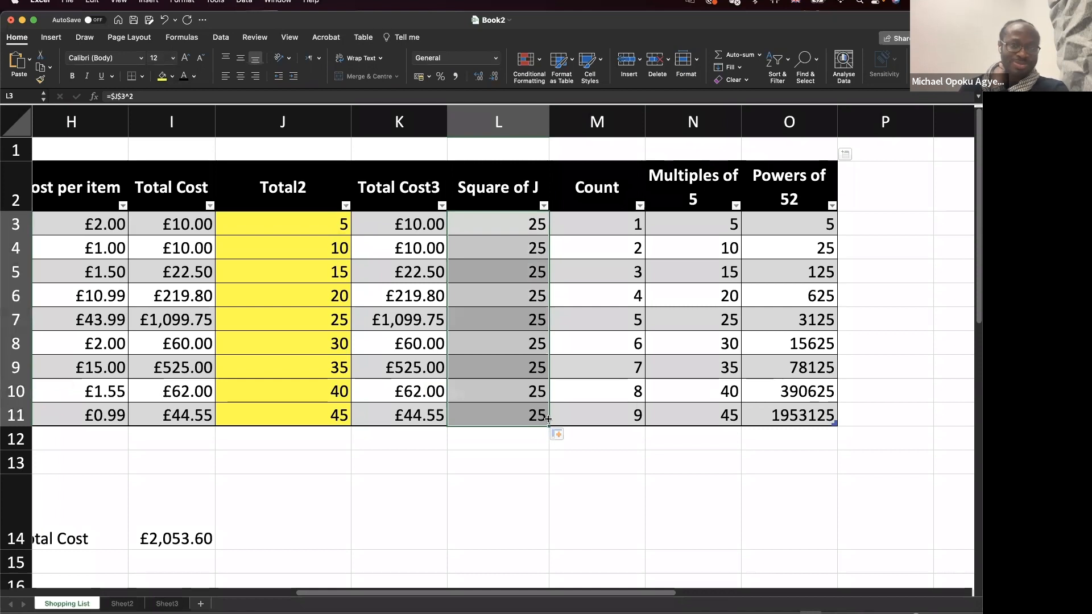
double_click(545, 416)
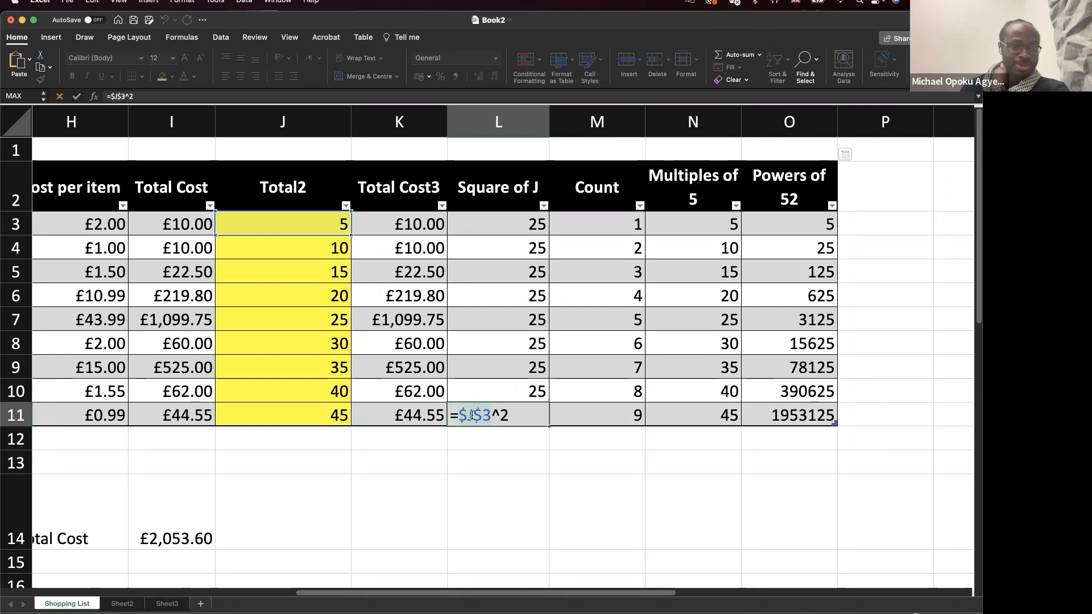
key("Return")
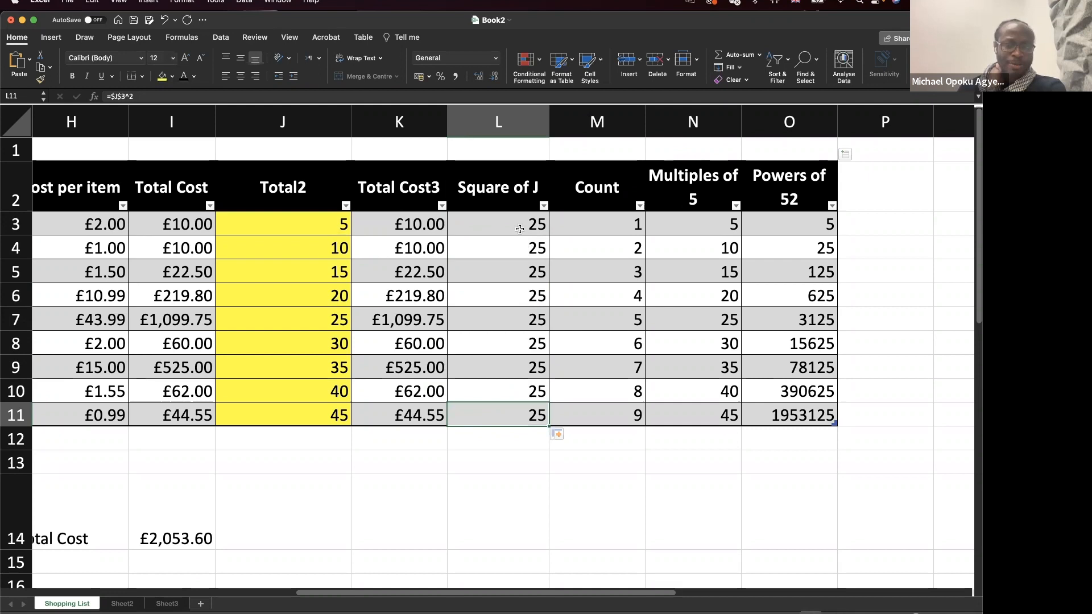
Edit L3 back to the relative =J3^2 and copy it down the Square of J column.
double_click(522, 226)
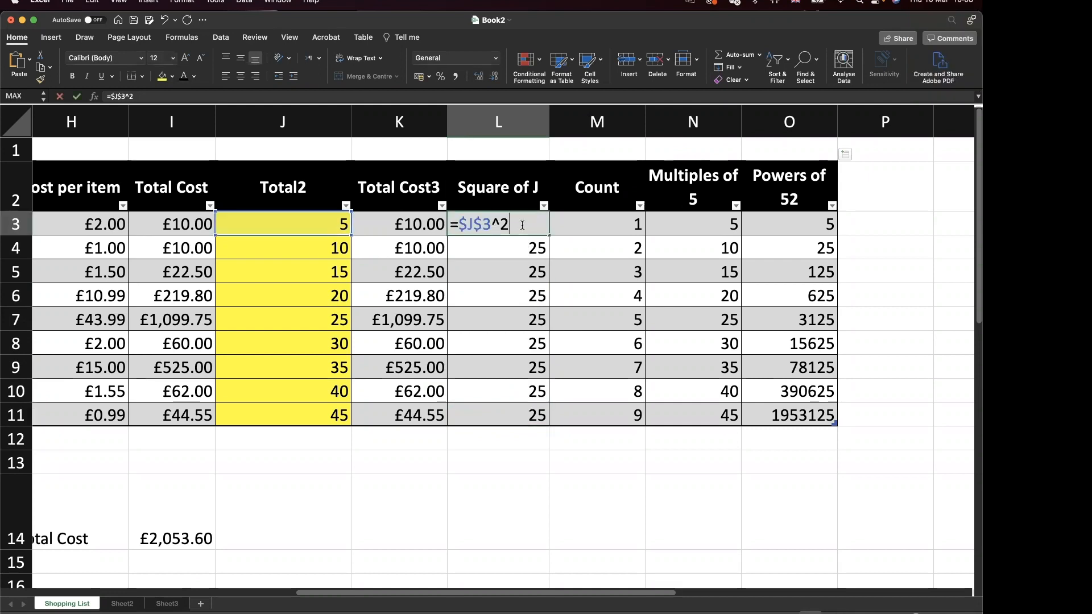
left_click(468, 224)
key("BackSpace")
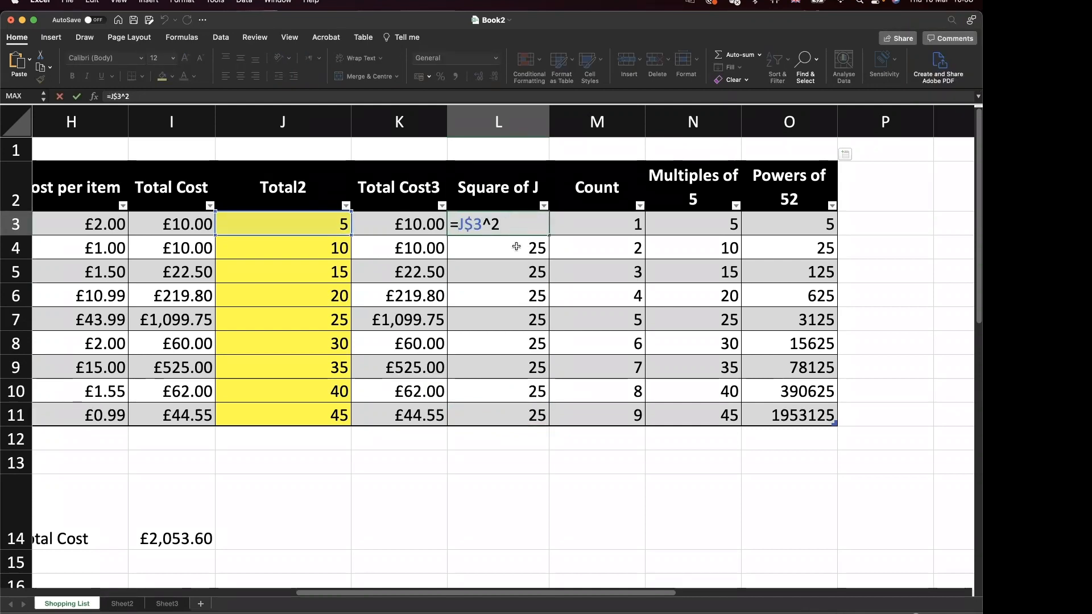
key("Right")
key("Right")
key("BackSpace")
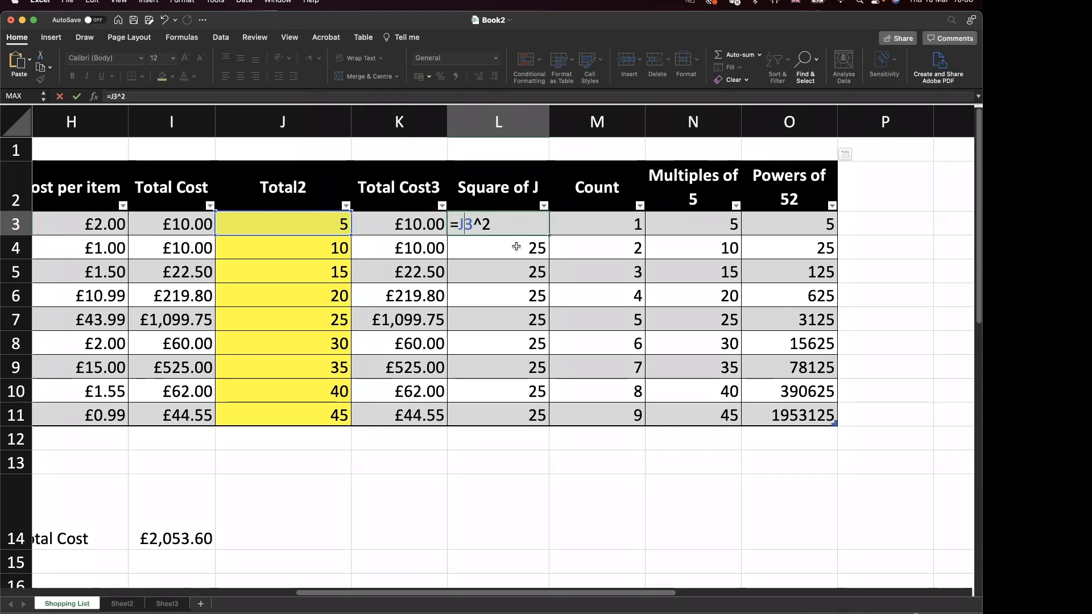
key("Return")
left_click(524, 228)
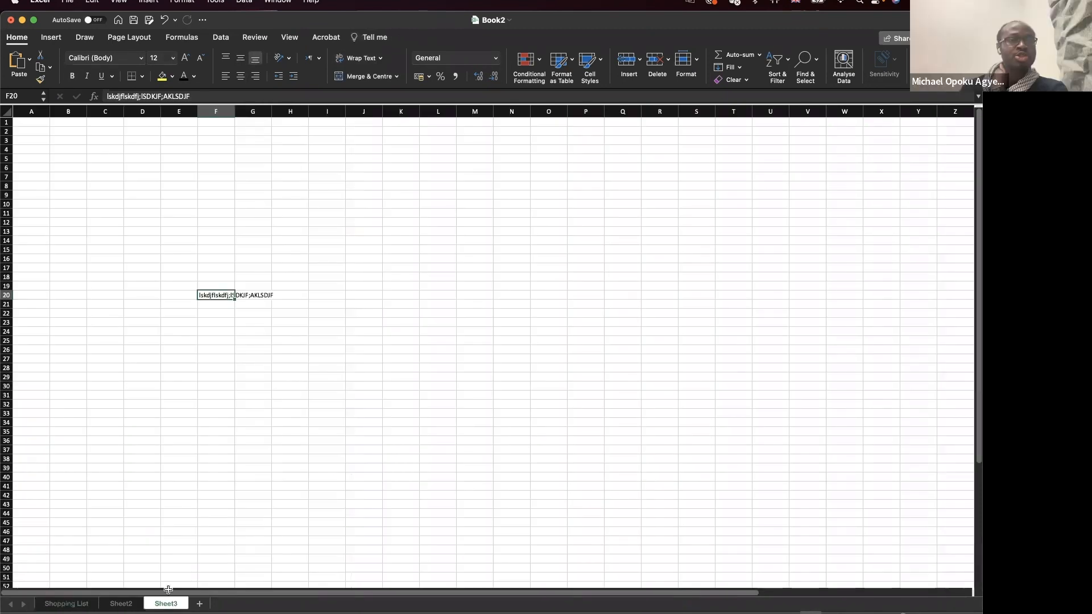
Delete the stray text in F20 and zoom in on the sheet.
left_click(221, 320)
left_click(223, 294)
key("BackSpace")
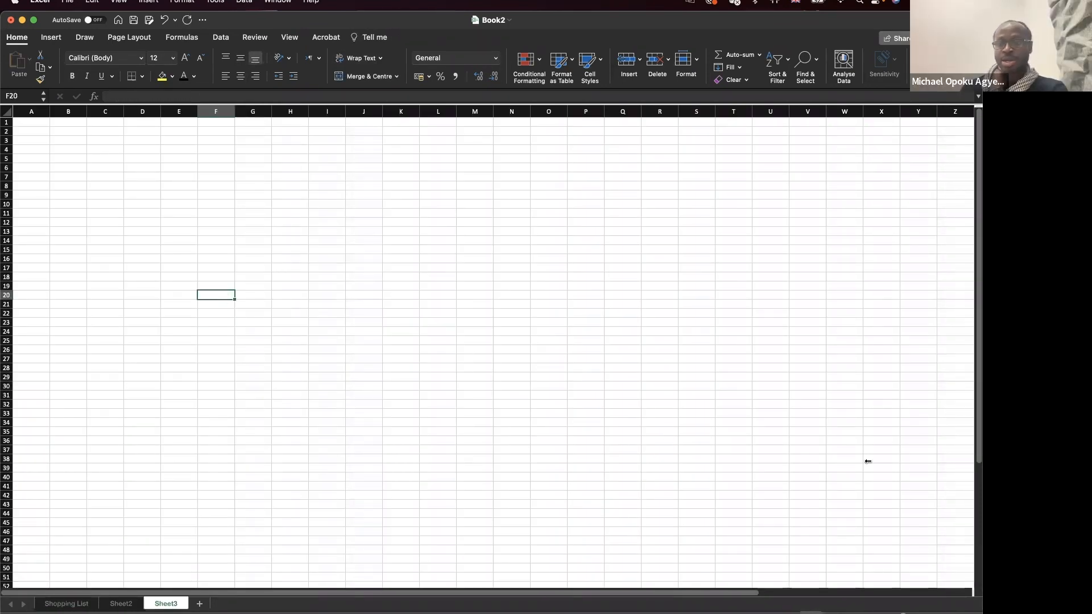
left_click(939, 613)
left_click(939, 613)
left_click(940, 613)
left_click(940, 613)
left_click(940, 613)
left_click(940, 613)
left_click(939, 613)
left_click(940, 613)
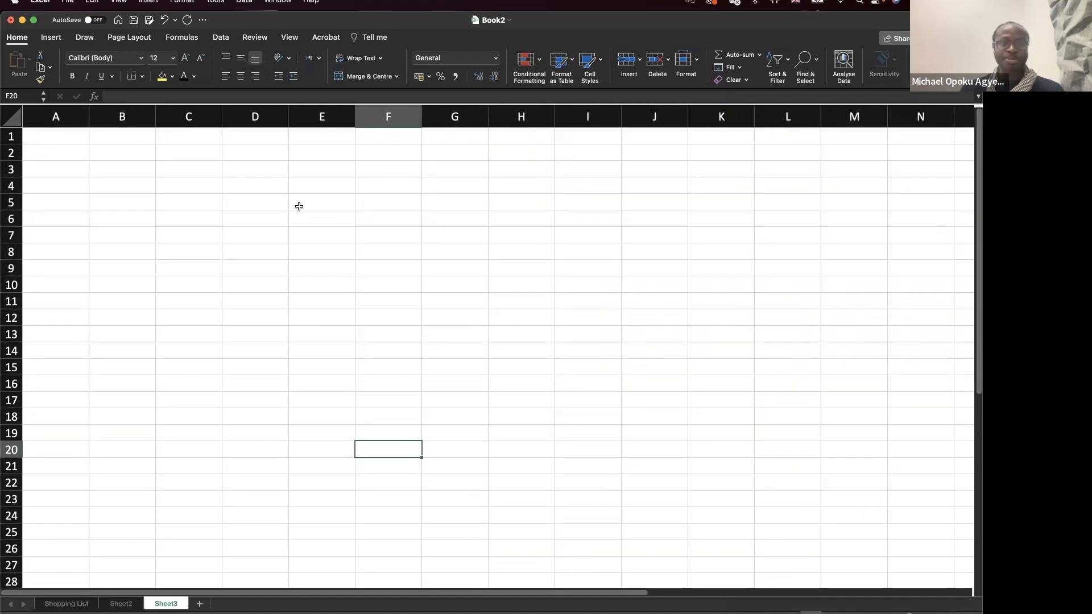
Enter 2, 3 and 4 into E5:E7, correcting E7 from 5 to 4.
left_click(329, 198)
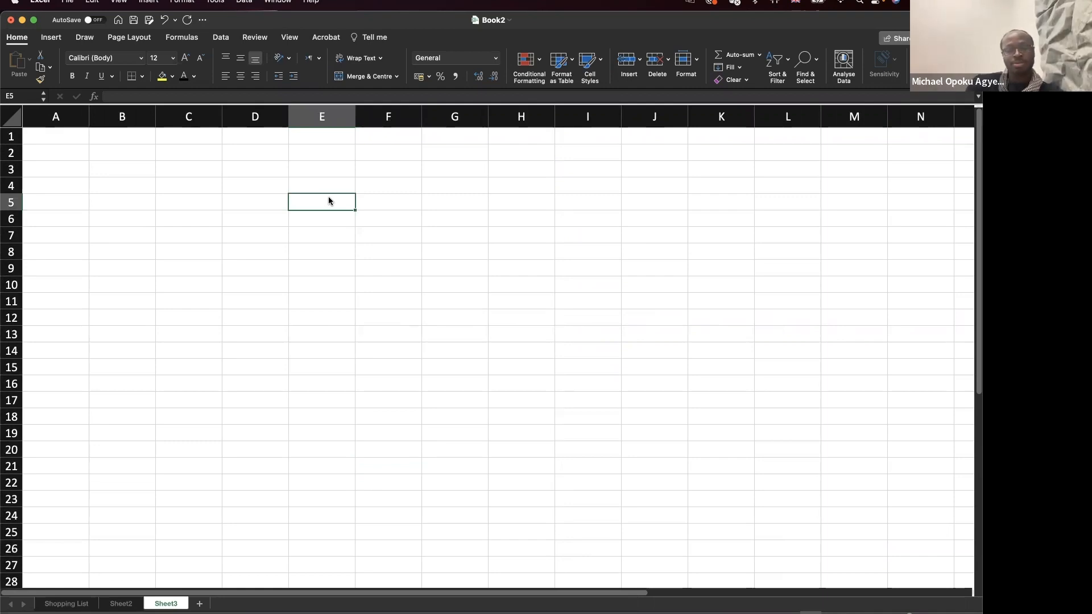
type("2")
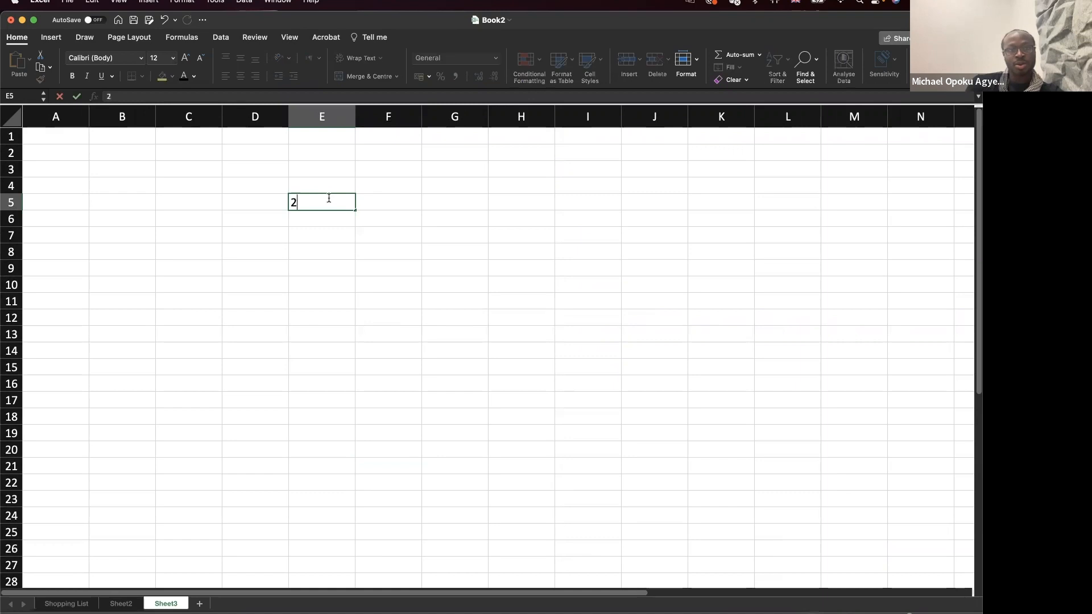
key("Return")
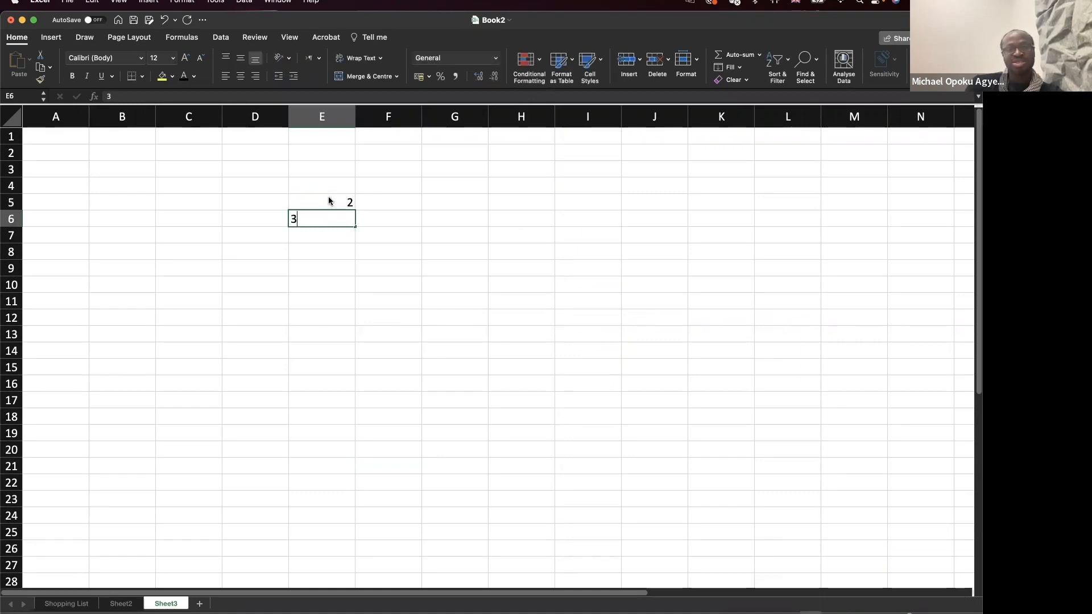
key("Return")
type("5")
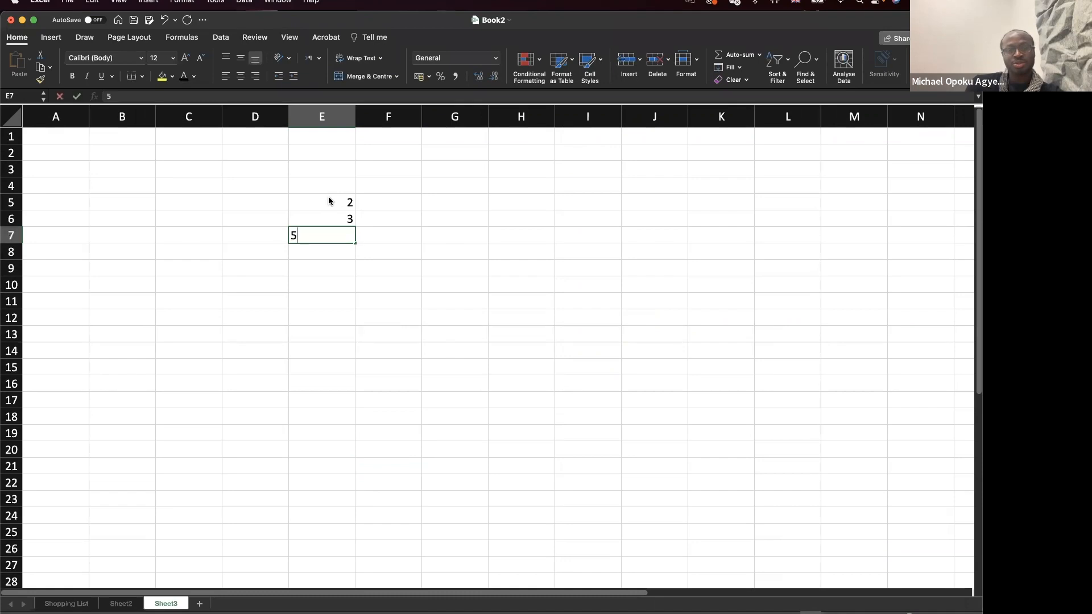
key("Return")
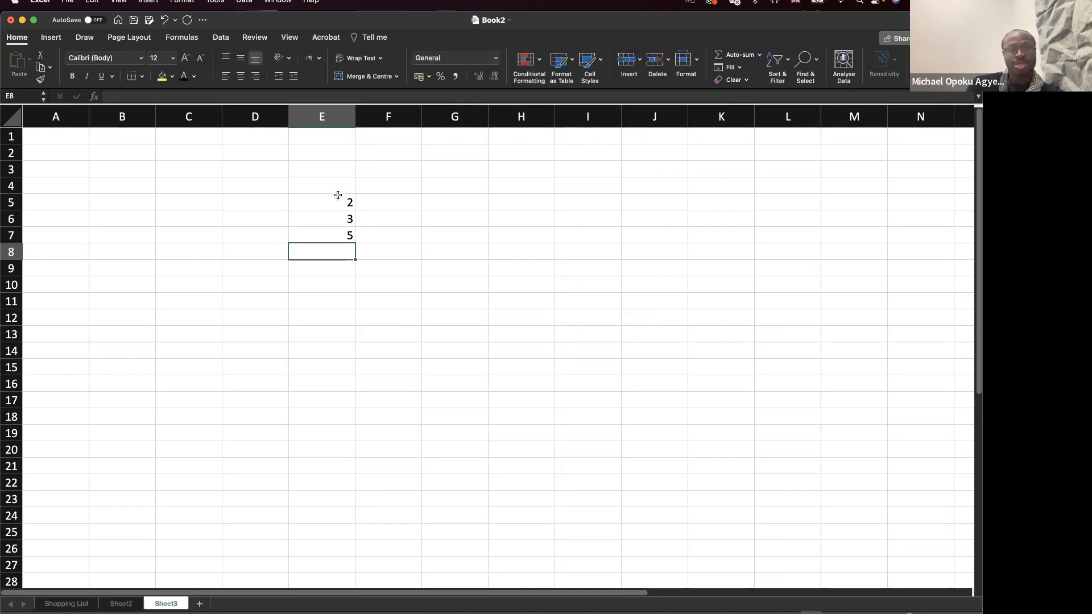
left_click(351, 235)
left_click_drag(345, 200, 345, 236)
left_click(344, 231)
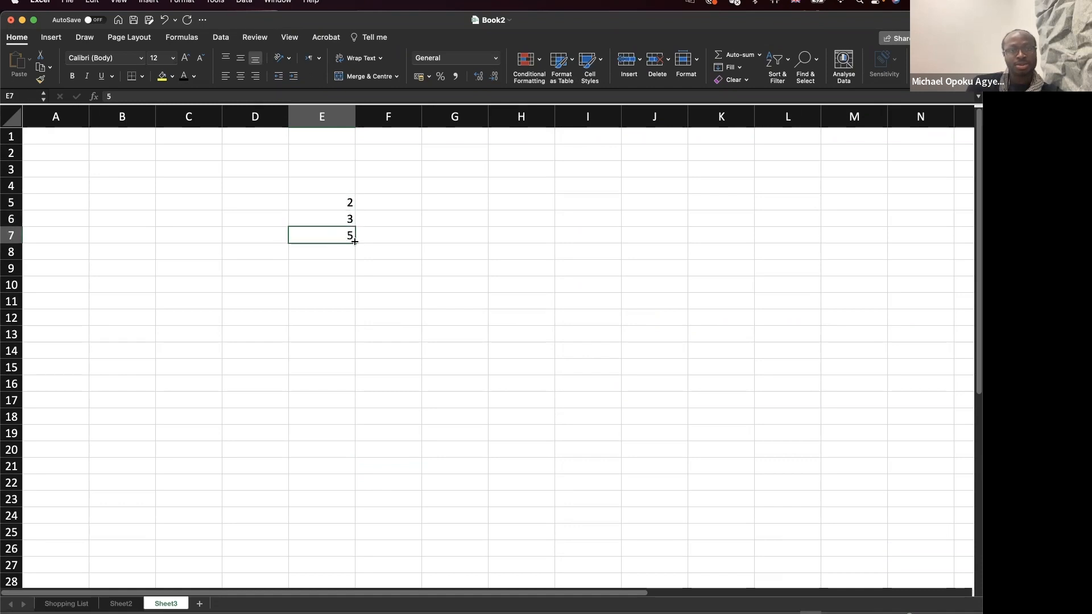
type("4")
key("Return")
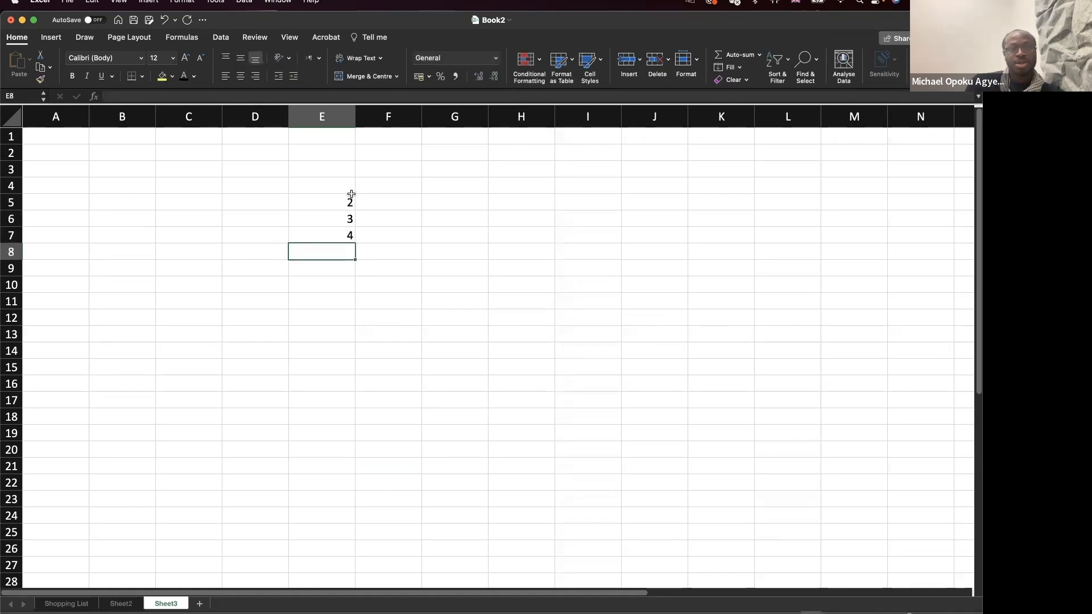
Add 1 in E4 and fill the 1–4 series down to 10 in E13.
left_click(347, 186)
type("1")
key("Return")
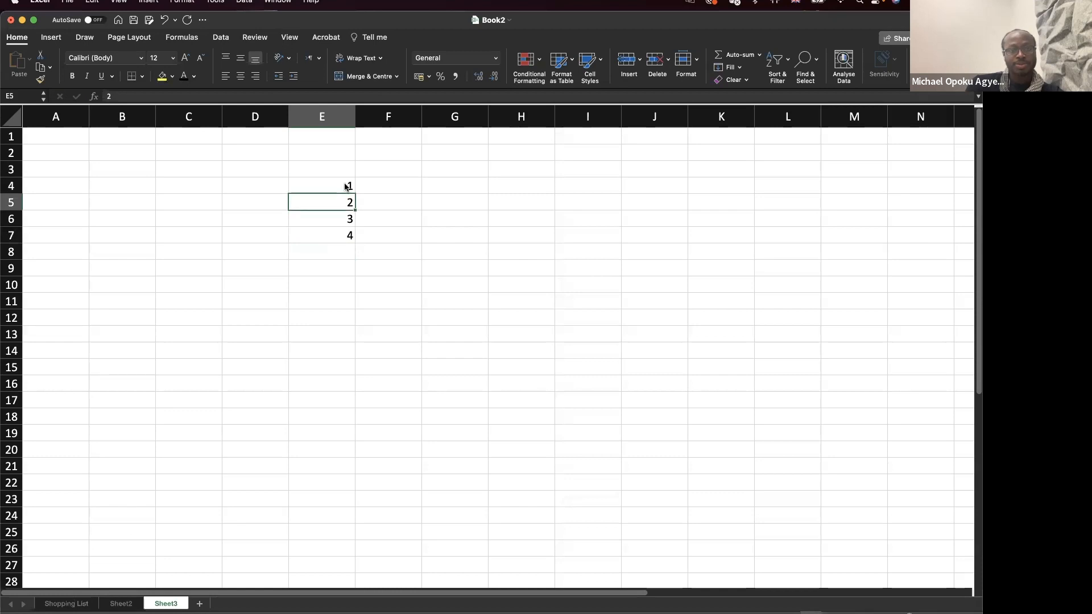
left_click(347, 186)
left_click_drag(342, 189, 350, 242)
left_click(353, 248)
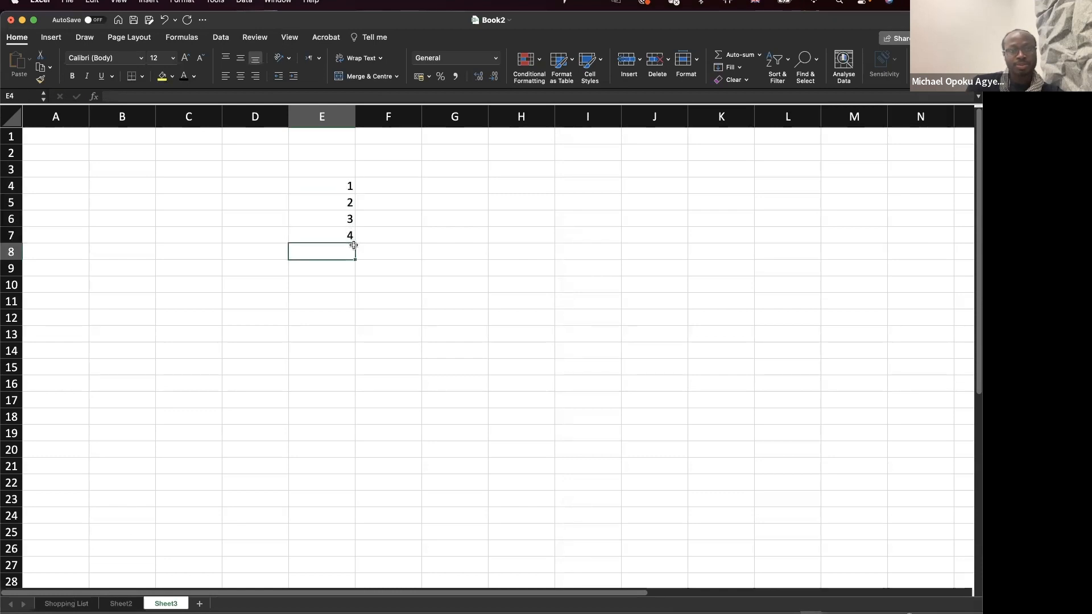
left_click_drag(334, 182, 357, 348)
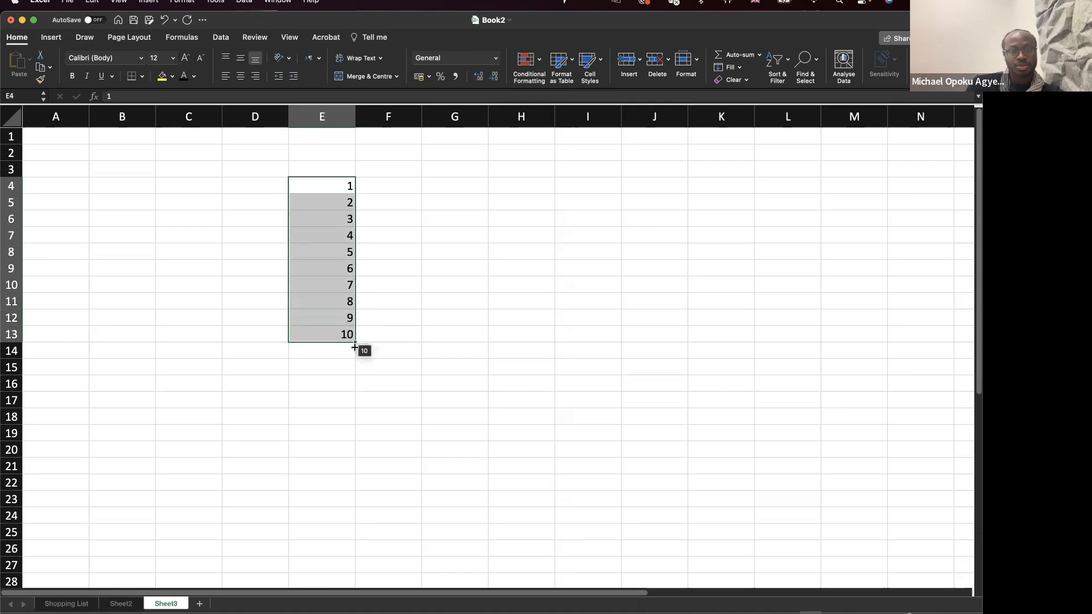
Zoom in and type the heading Number into E3 above the 1–10 list.
scroll(345, 169, "right", 1)
scroll(346, 169, "right", 3)
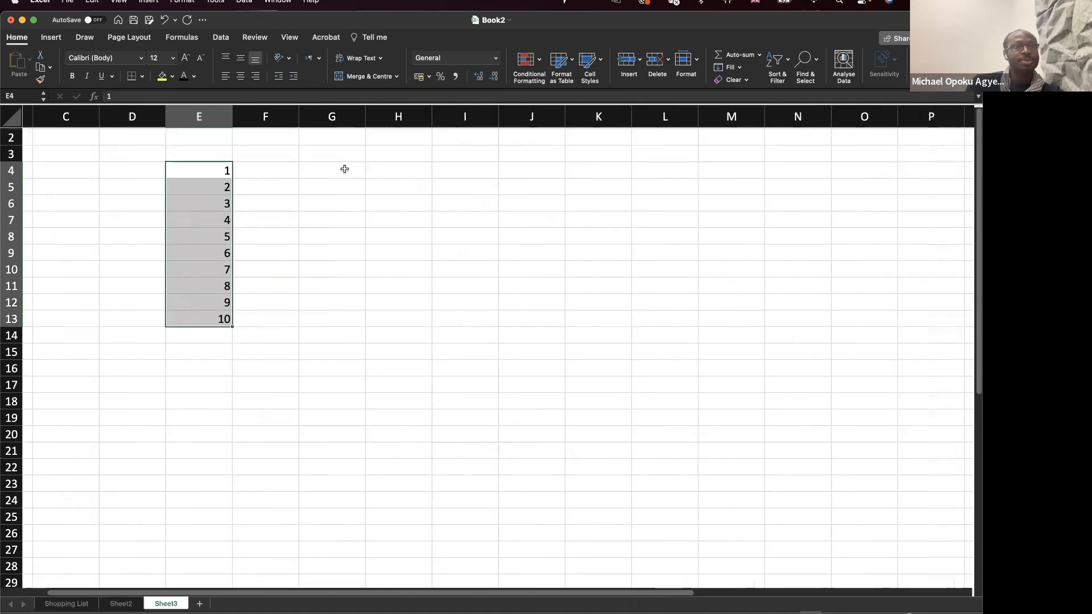
scroll(345, 169, "down", 2)
scroll(344, 169, "right", 1)
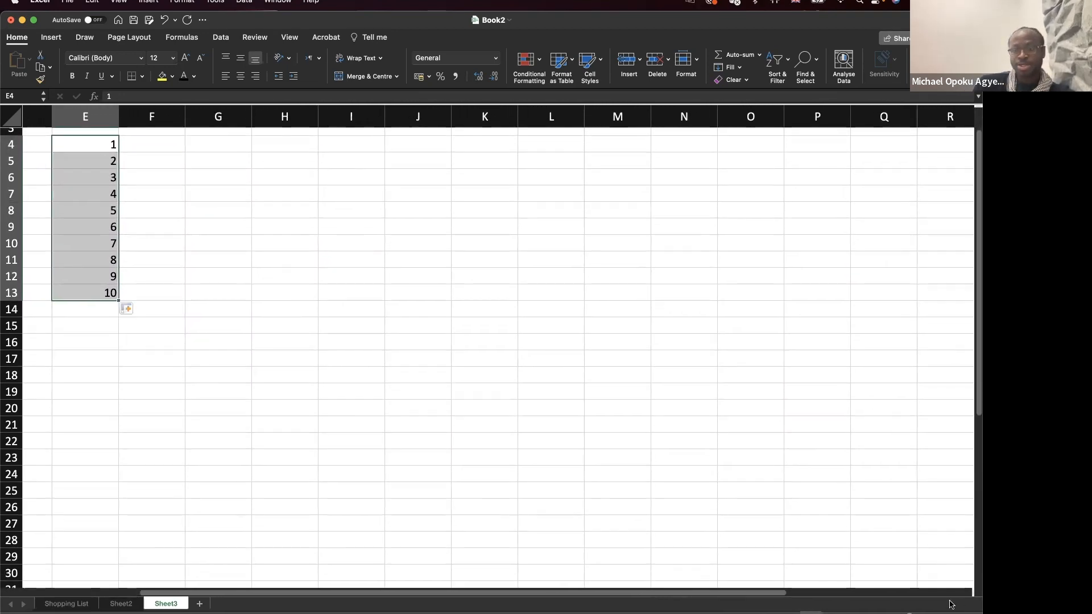
left_click(936, 613)
left_click(936, 613)
left_click(936, 613)
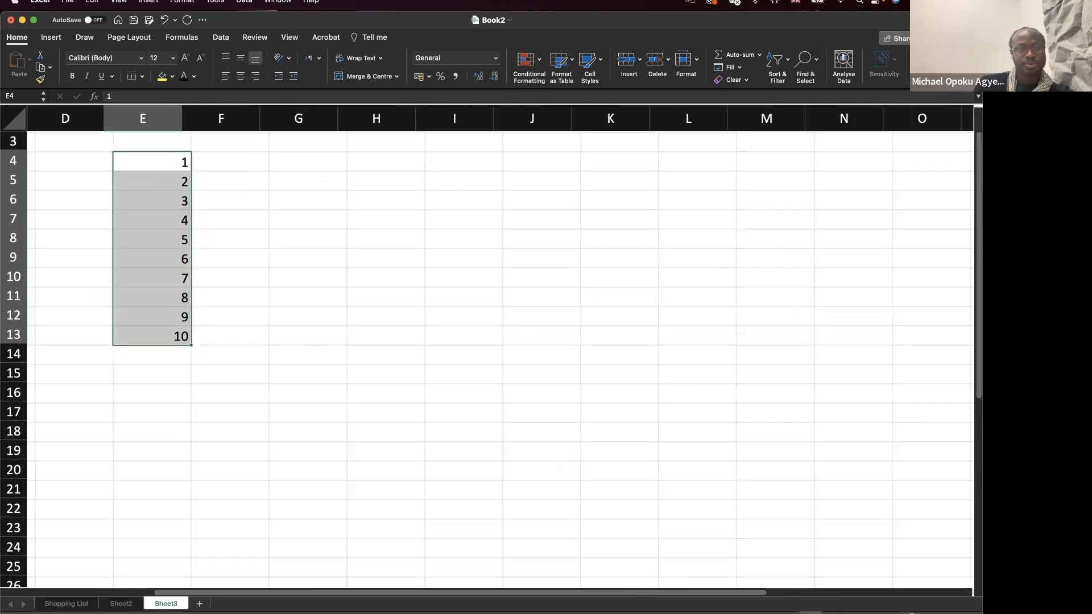
left_click(936, 613)
left_click(936, 613)
left_click(936, 613)
left_click(936, 613)
left_click(937, 613)
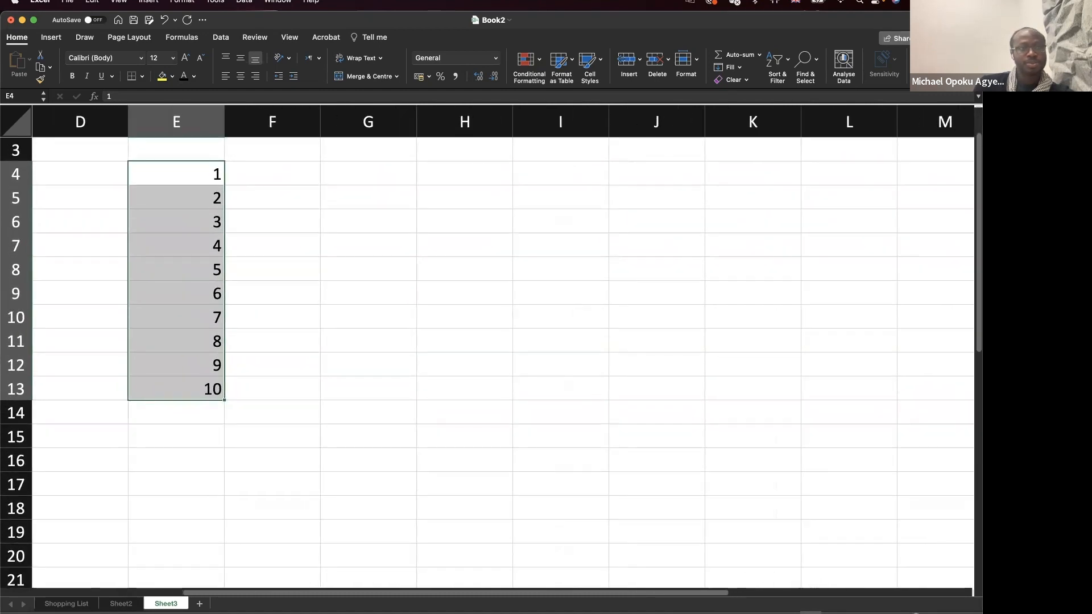
left_click(936, 613)
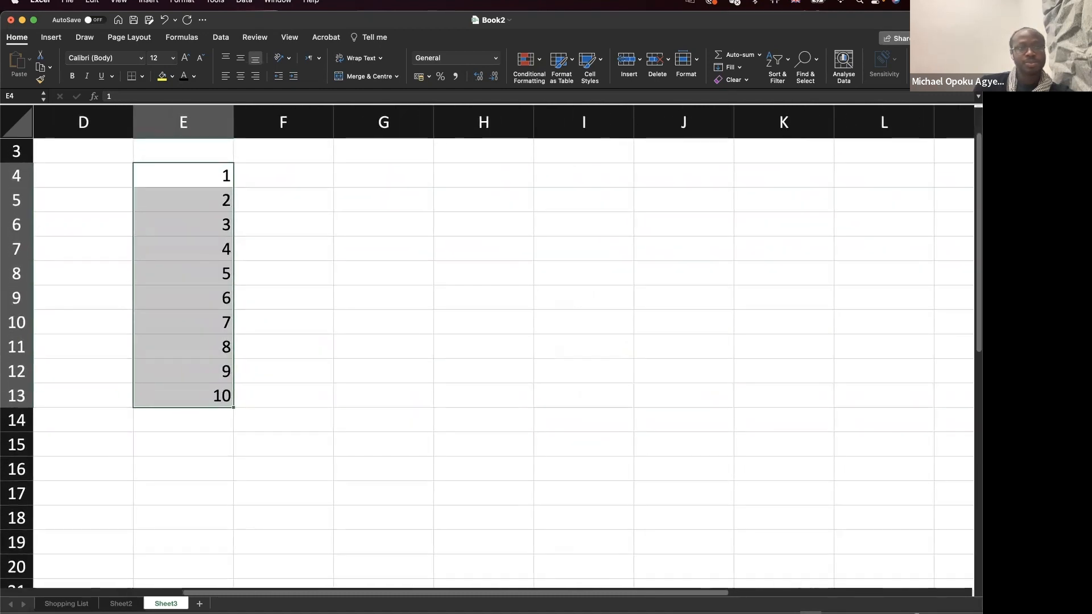
left_click(154, 148)
type("Number")
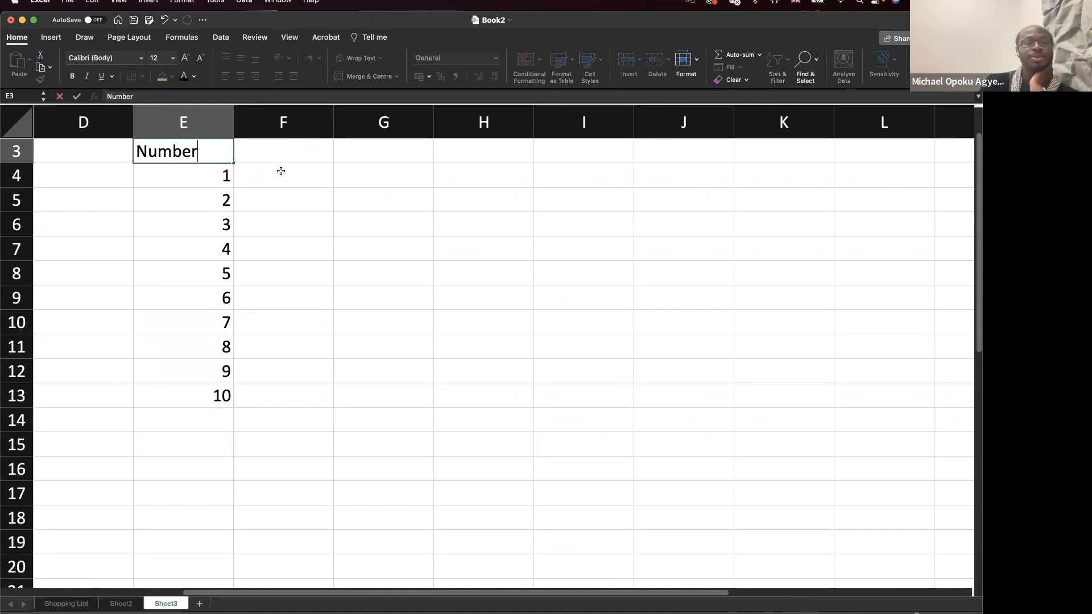
left_click(285, 172)
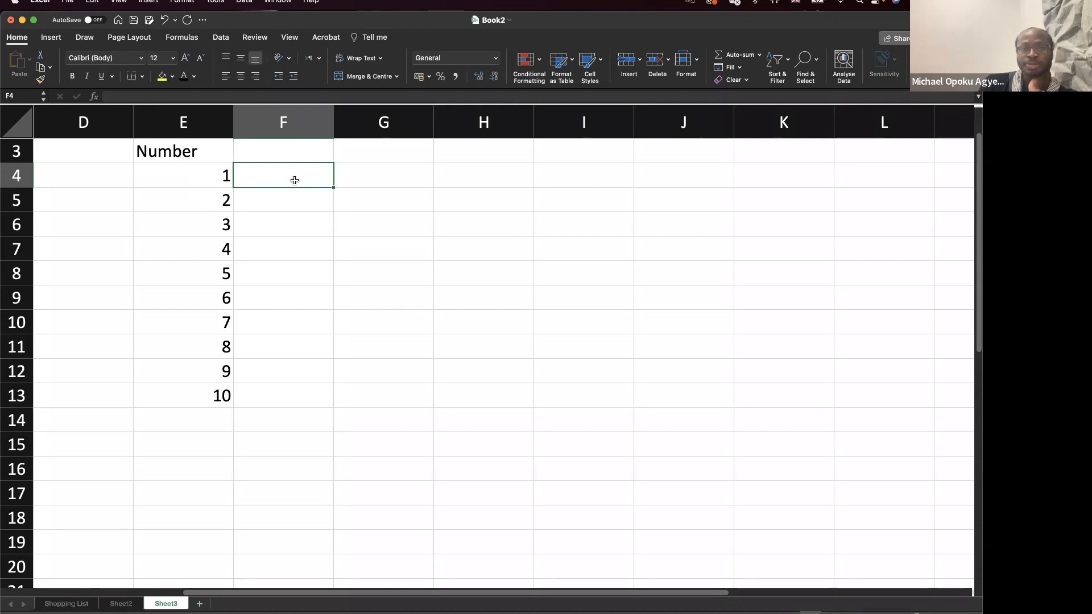
Discard a started formula in F4 and review the numbers from E4 to E13.
type("=e")
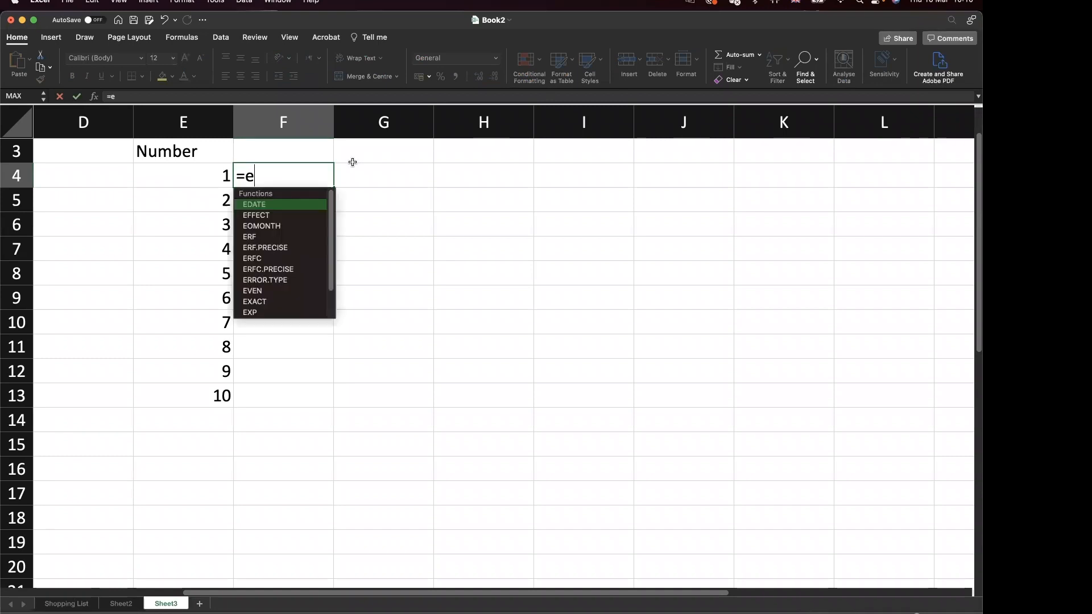
type("4")
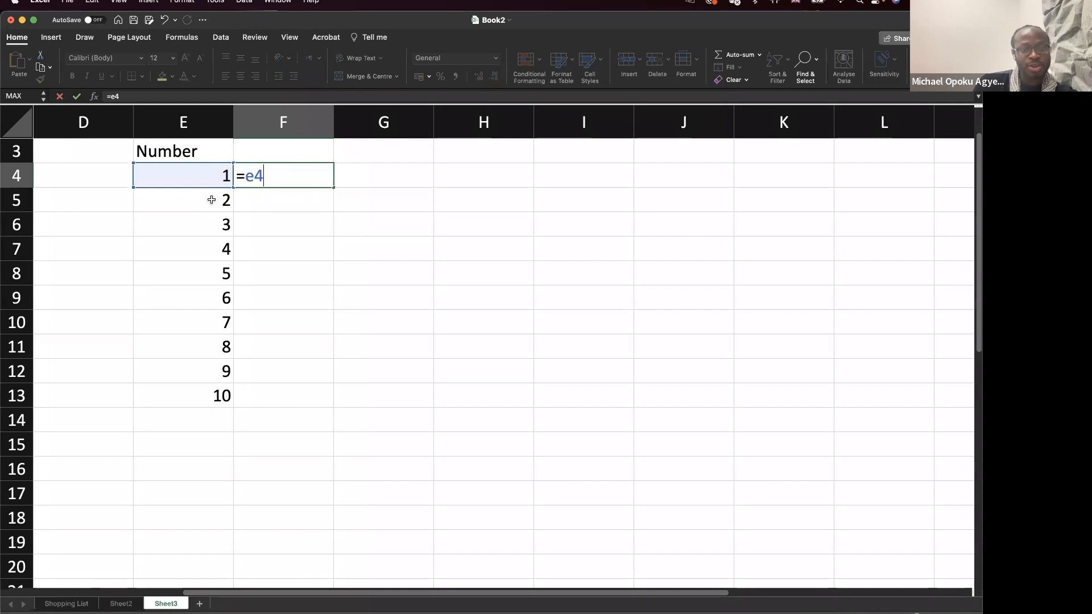
key("BackSpace")
key("BackSpace")
key("BackSpace")
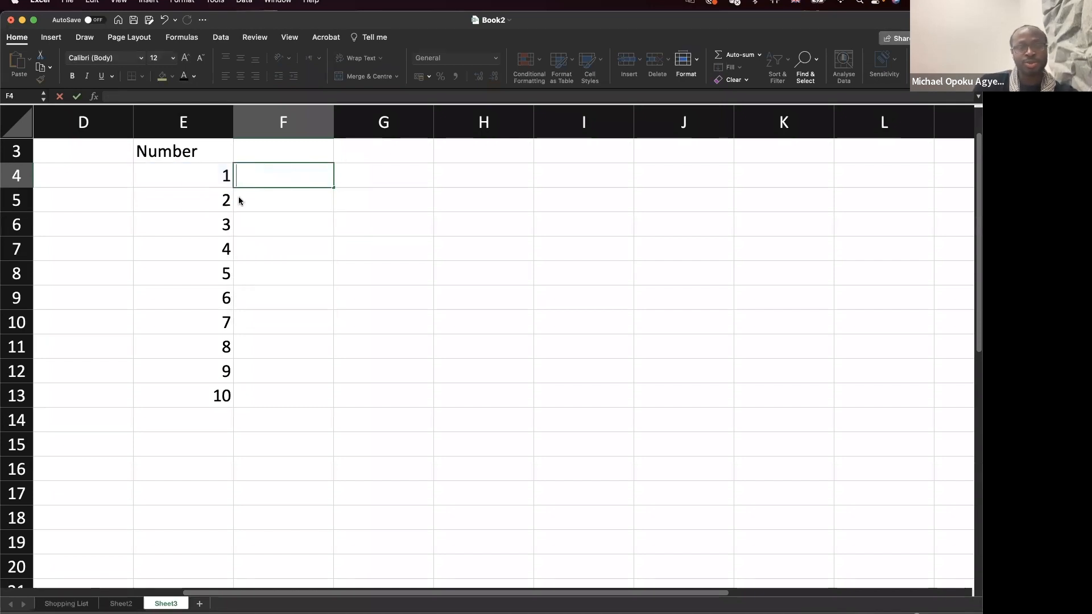
key("Return")
left_click(217, 178)
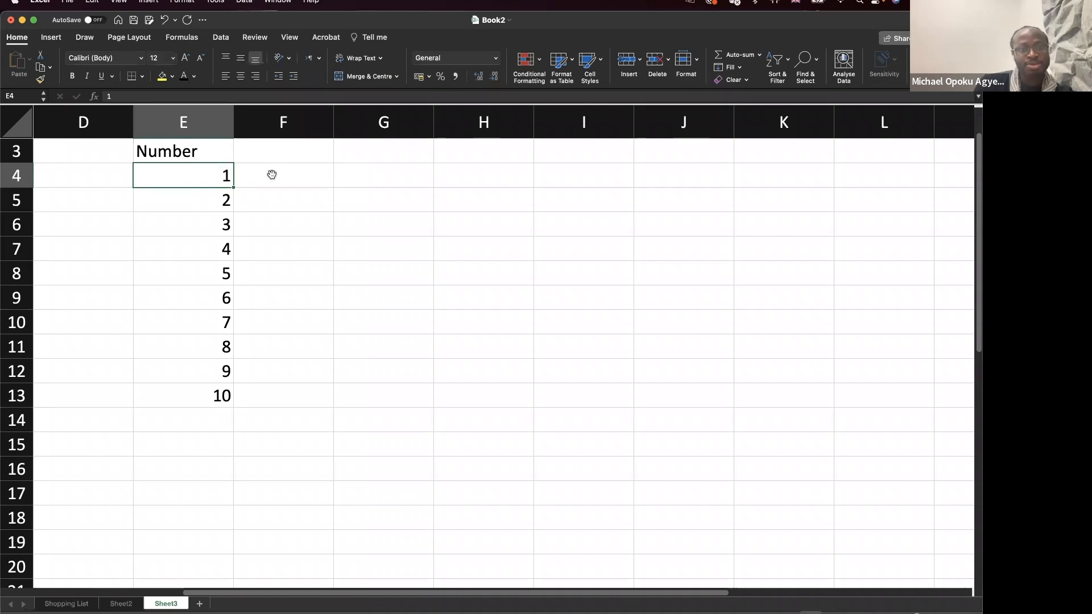
left_click(215, 198)
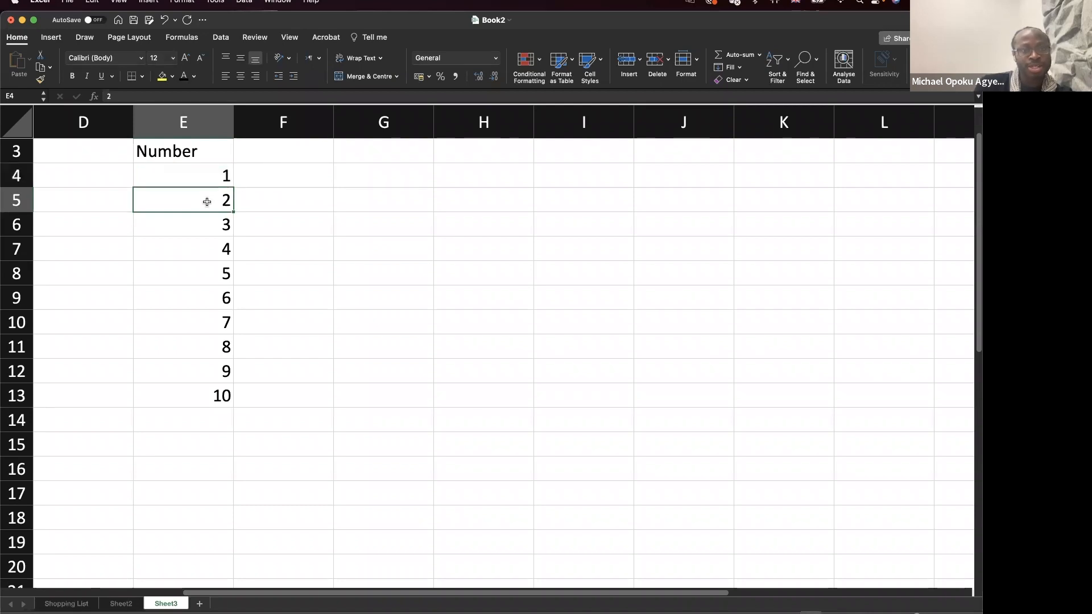
left_click(262, 203)
left_click(202, 404)
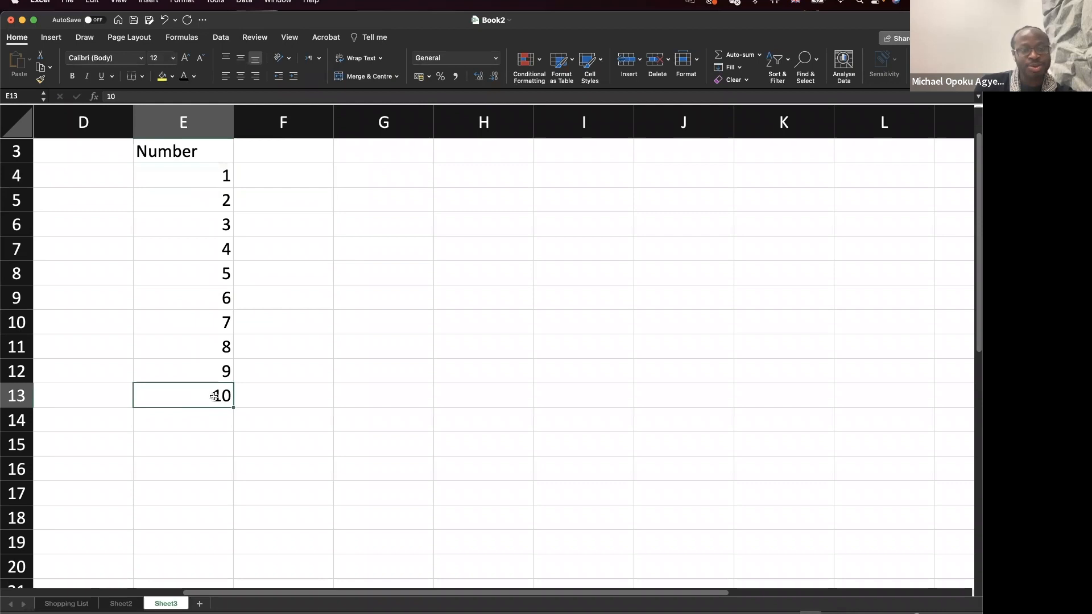
left_click(250, 393)
left_click(266, 178)
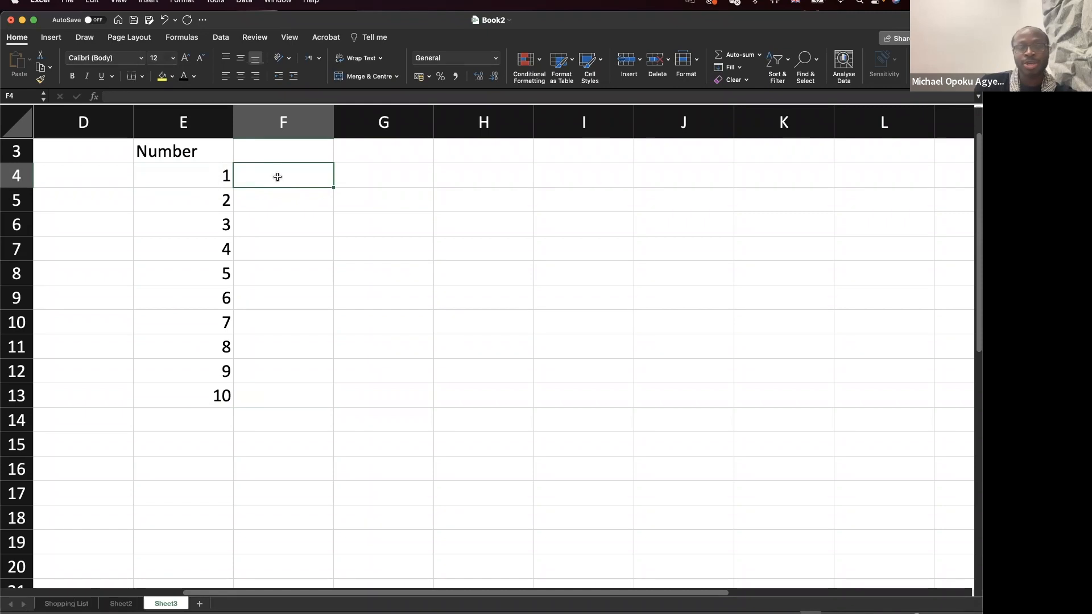
Enter the doubling formula =E4*2 in F4.
type("=4")
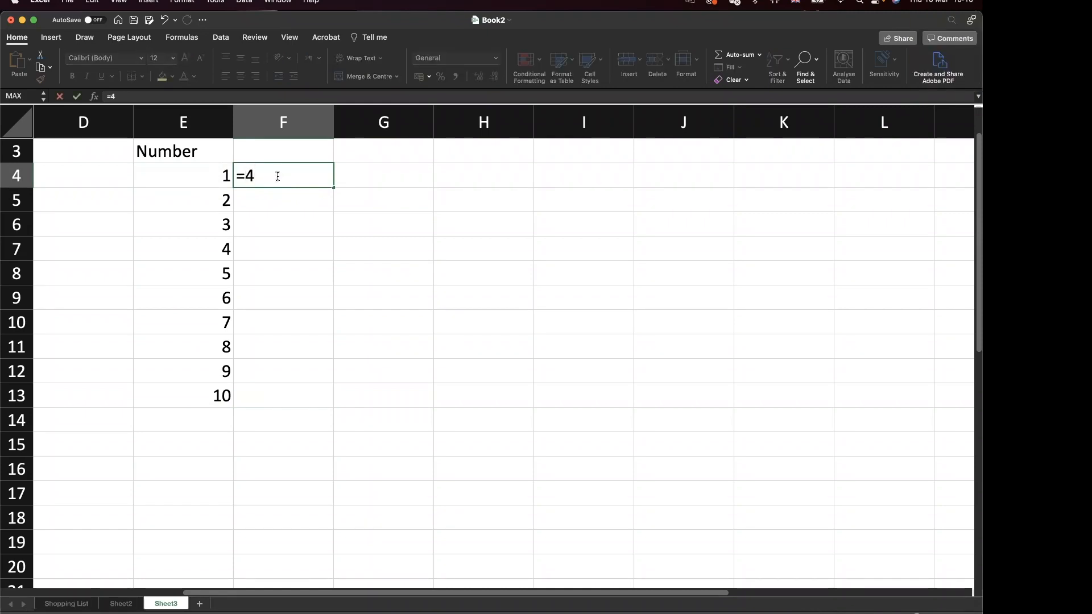
key("BackSpace")
type("e")
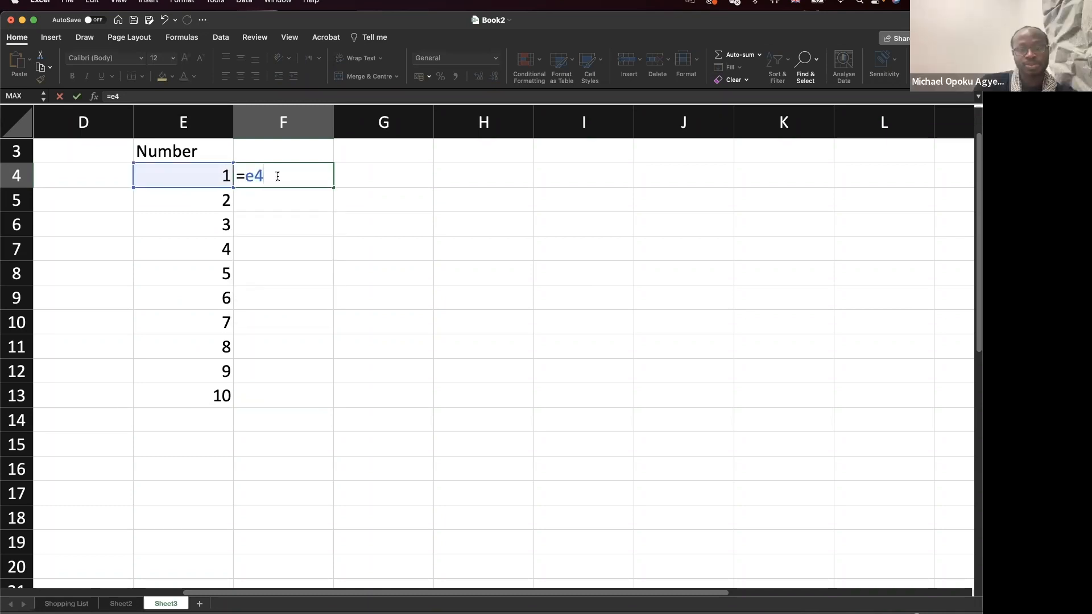
type("*")
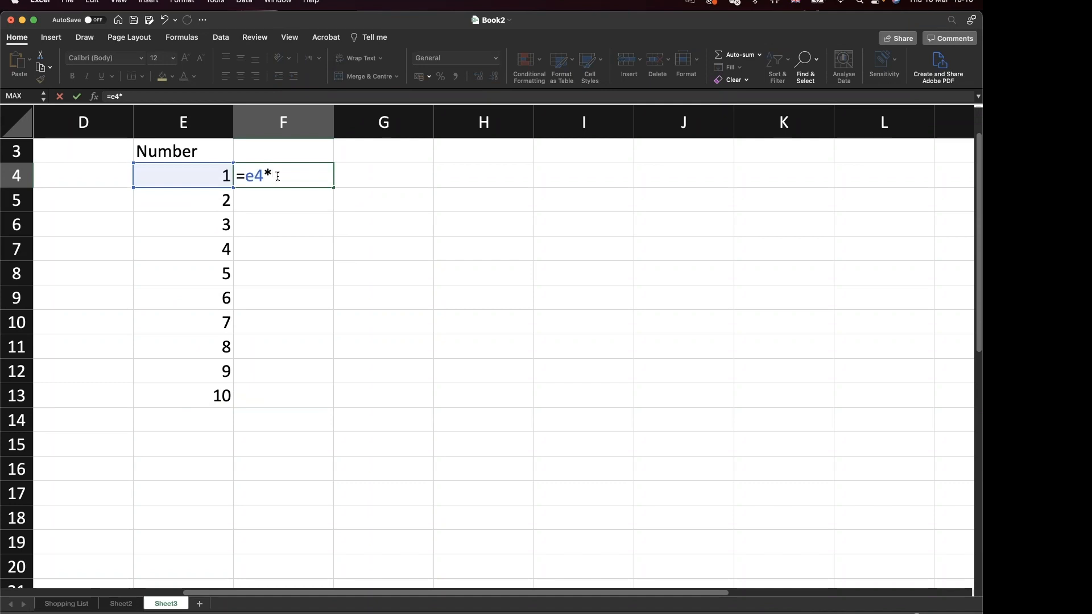
key("Return")
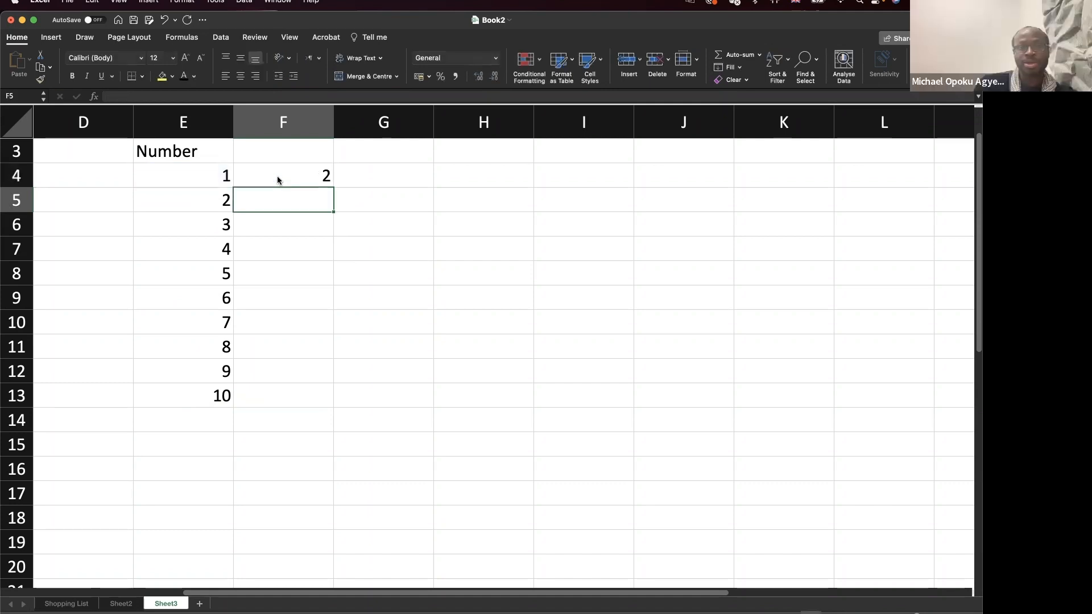
Fill the doubling formula down to F13, giving 2 through 20, and check the copies.
left_click(302, 180)
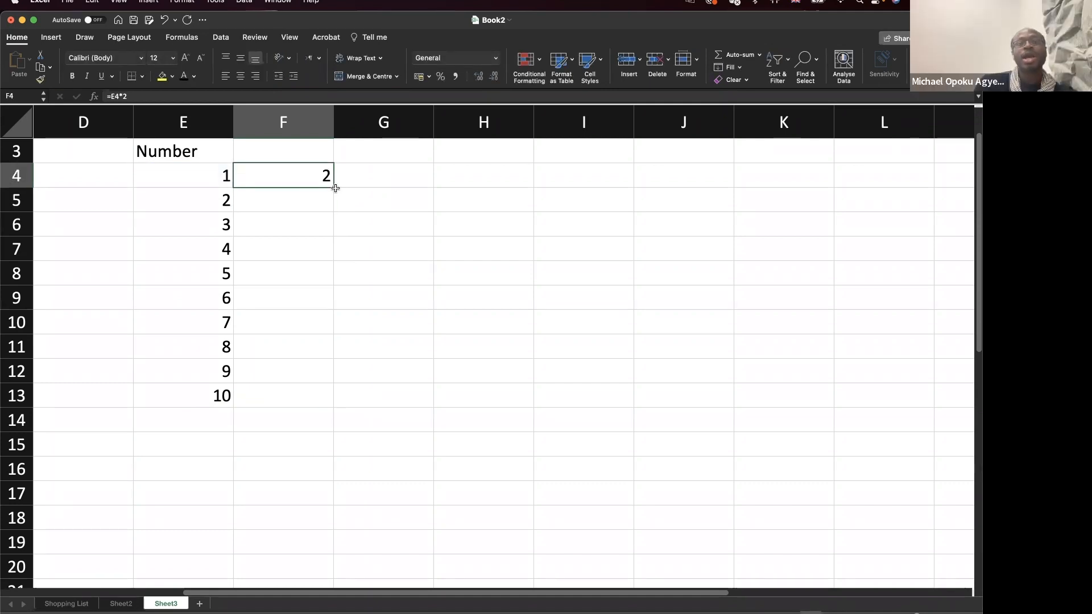
left_click_drag(334, 187, 320, 402)
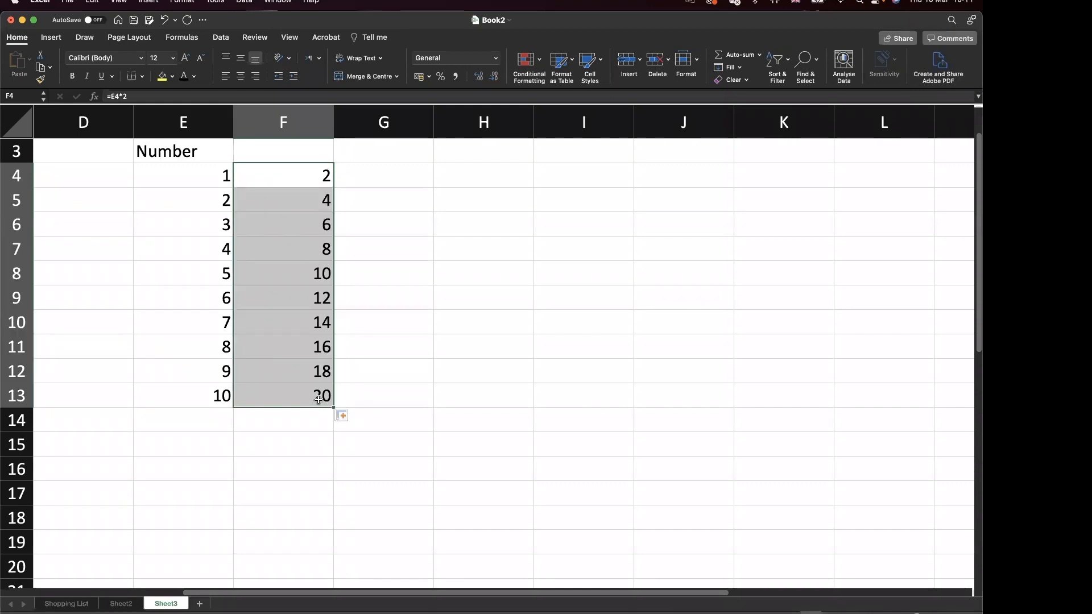
left_click(221, 399)
left_click(304, 405)
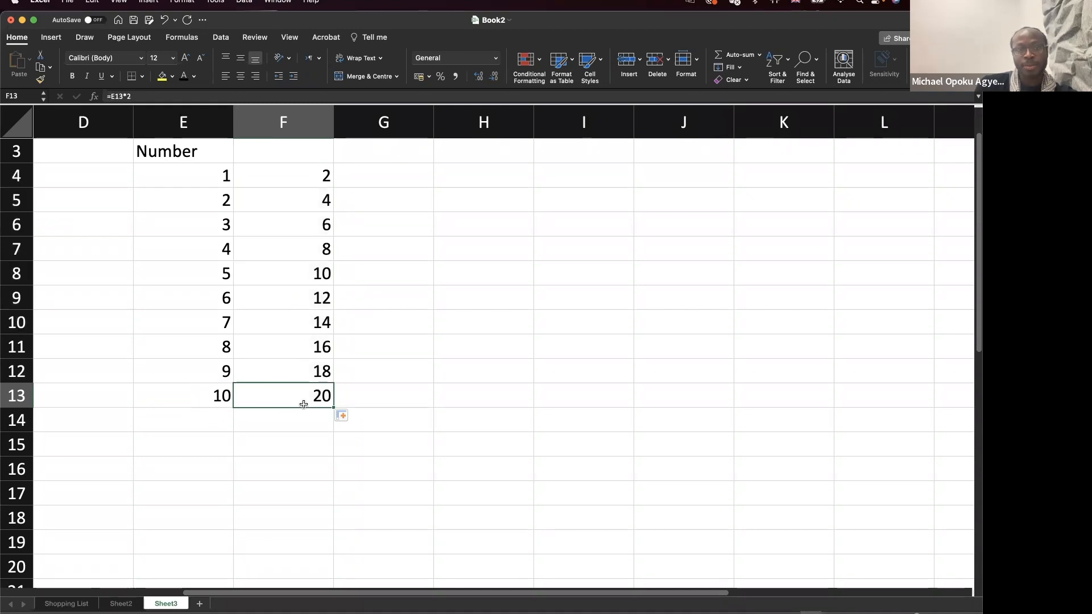
left_click_drag(304, 404, 306, 189)
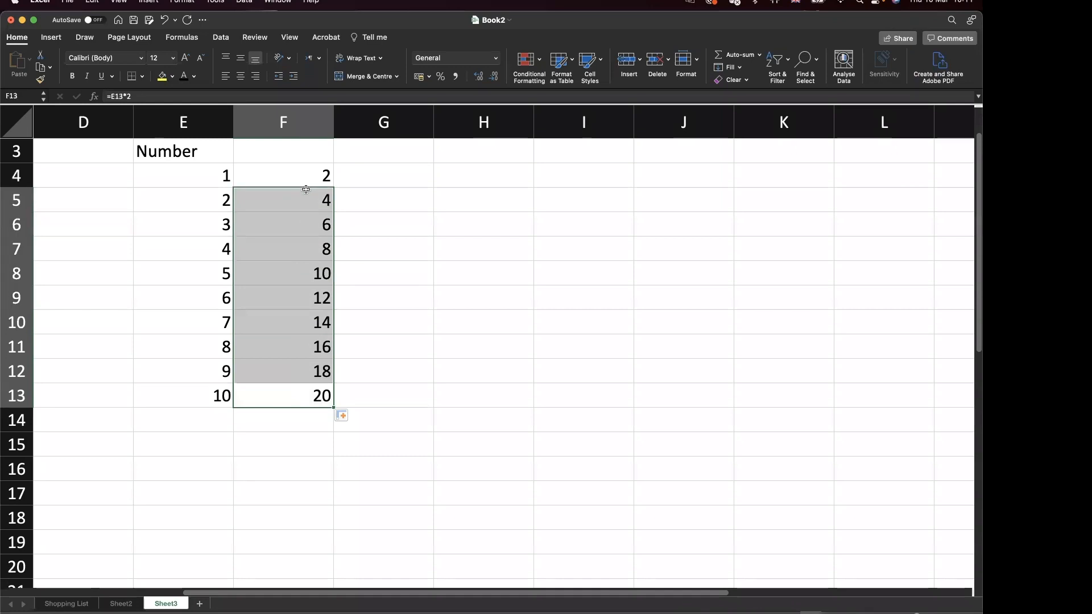
Type the heading e*2 into F3, fixing a stray x.
left_click(302, 157)
type("e")
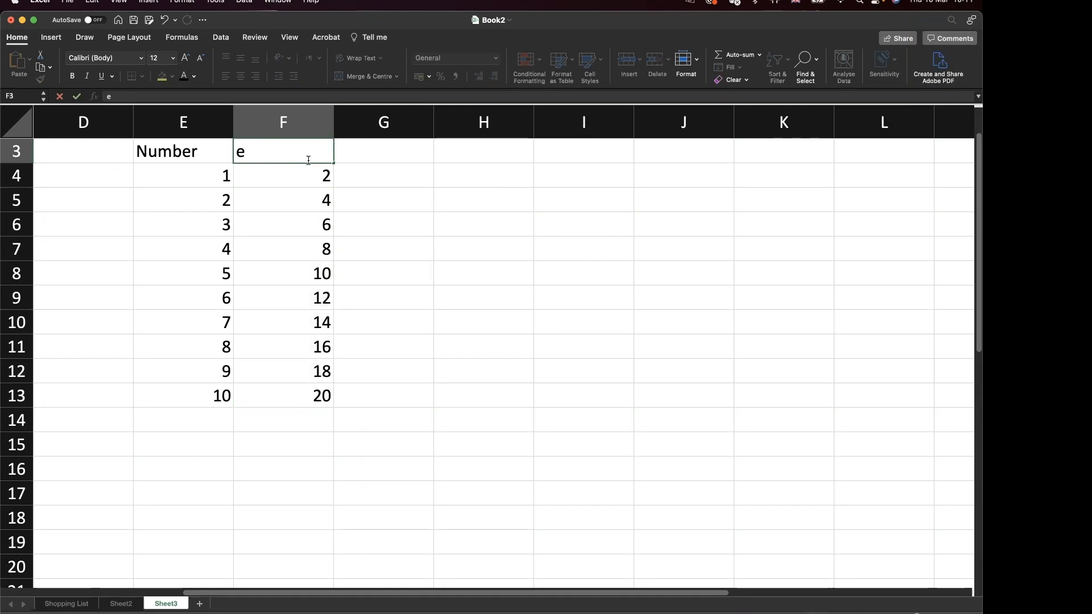
type("x")
key("BackSpace")
type("*2")
key("Return")
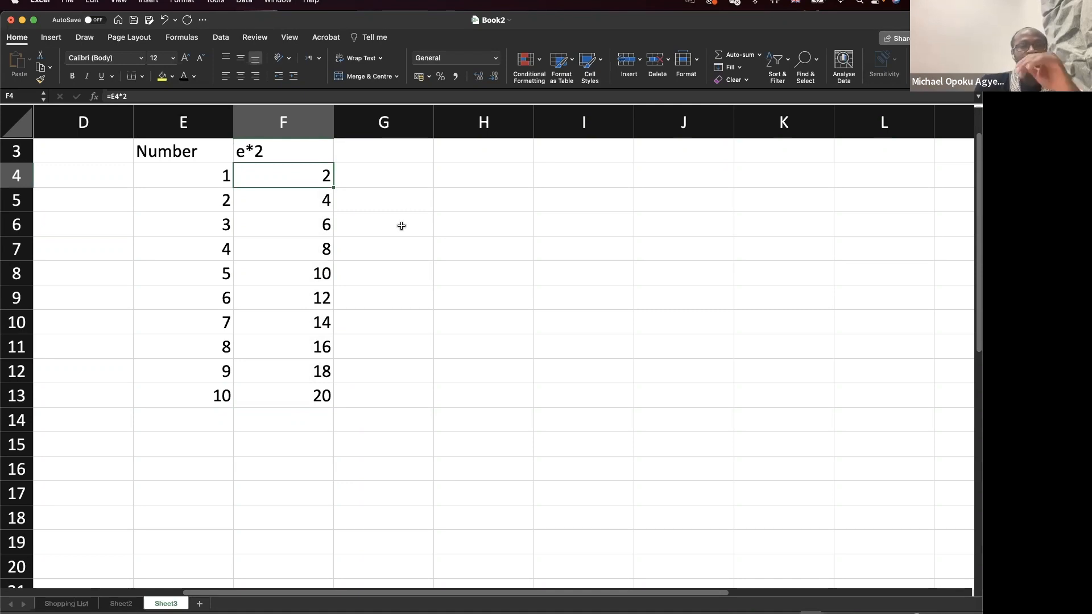
Point out the value 6 in E9, then move to G4 in the next column.
left_click(403, 157)
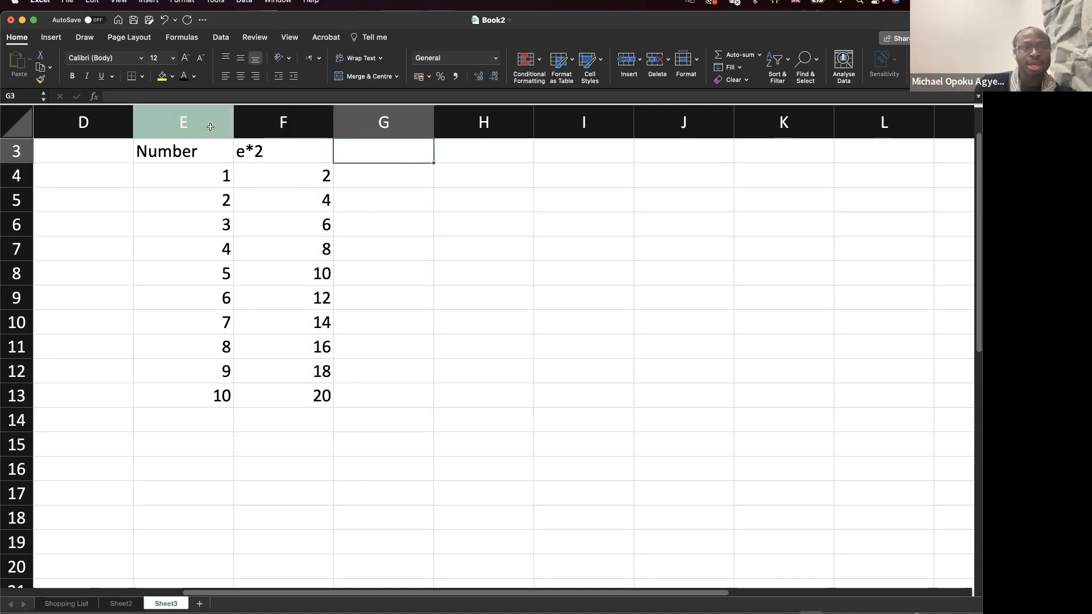
left_click(210, 298)
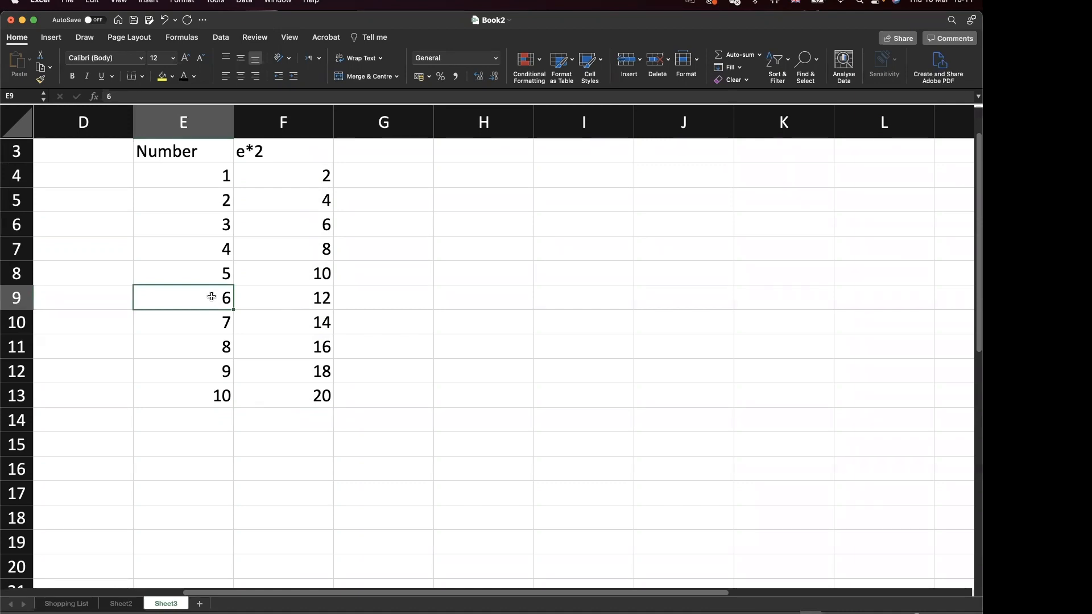
left_click(361, 153)
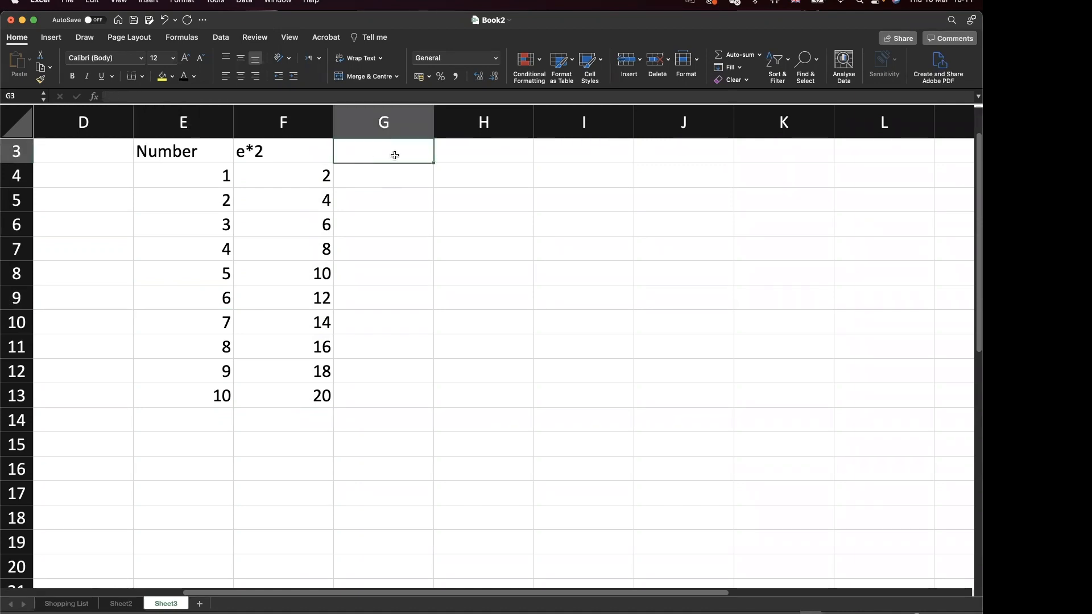
left_click(400, 164)
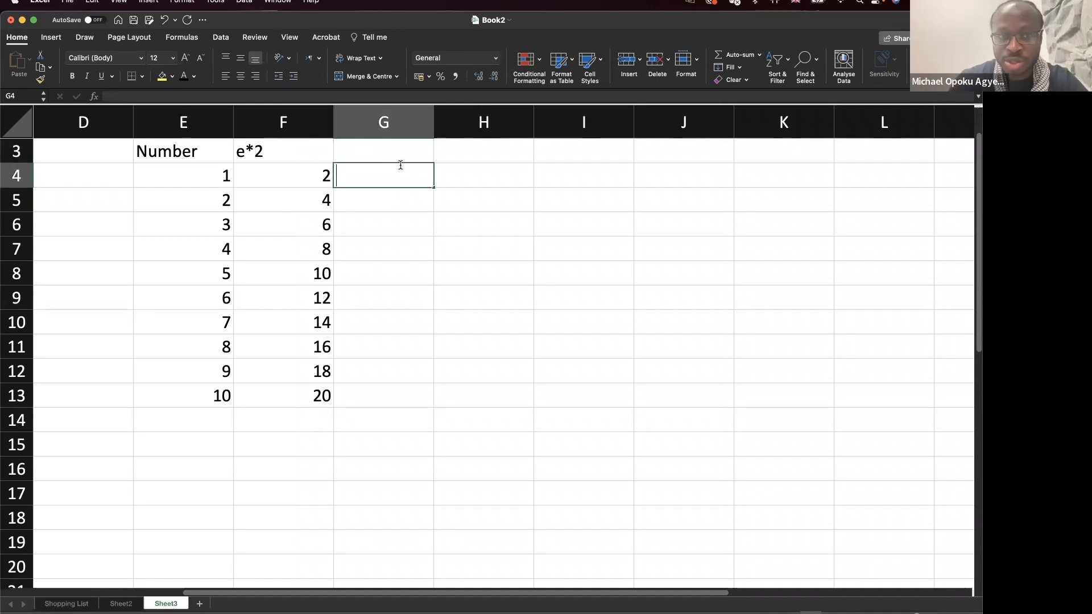
Enter =$E$9*2 in G4 and fill it to G13, each cell showing 12.
type("=$")
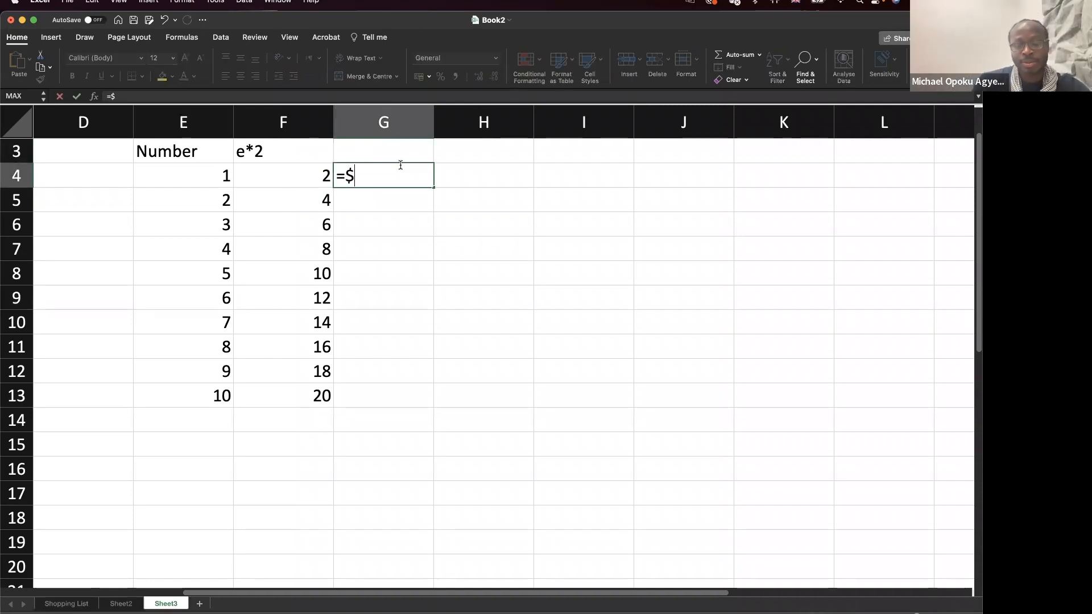
type("e$")
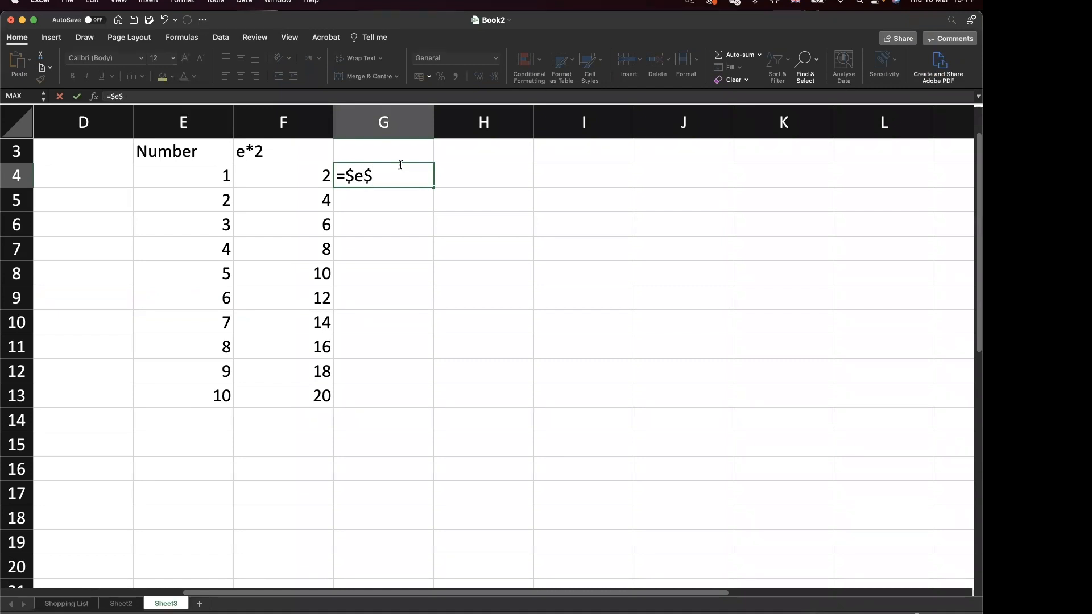
type("9")
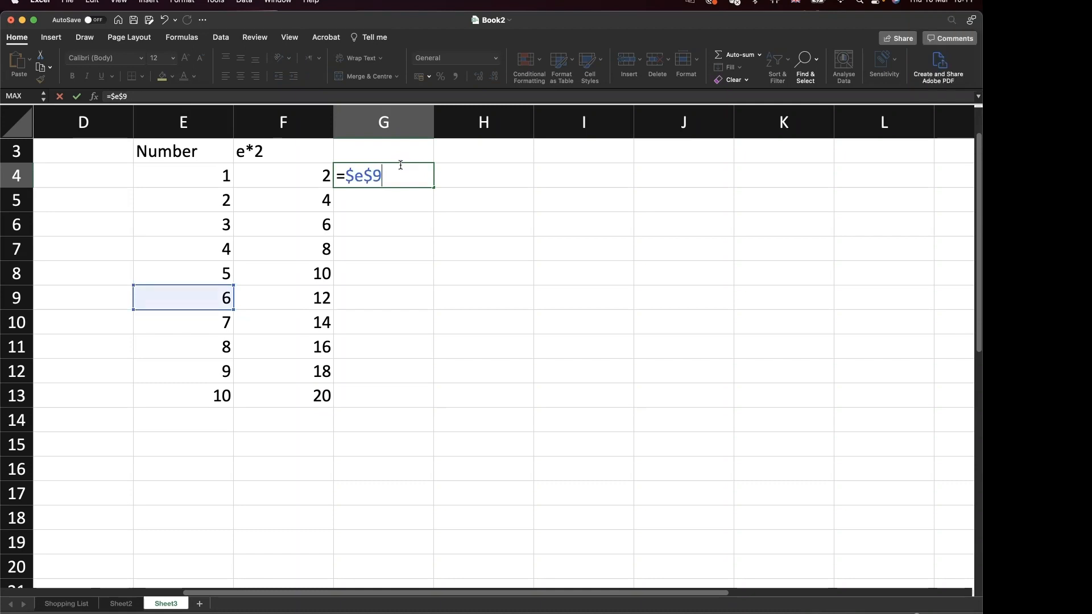
type("*2")
key("Return")
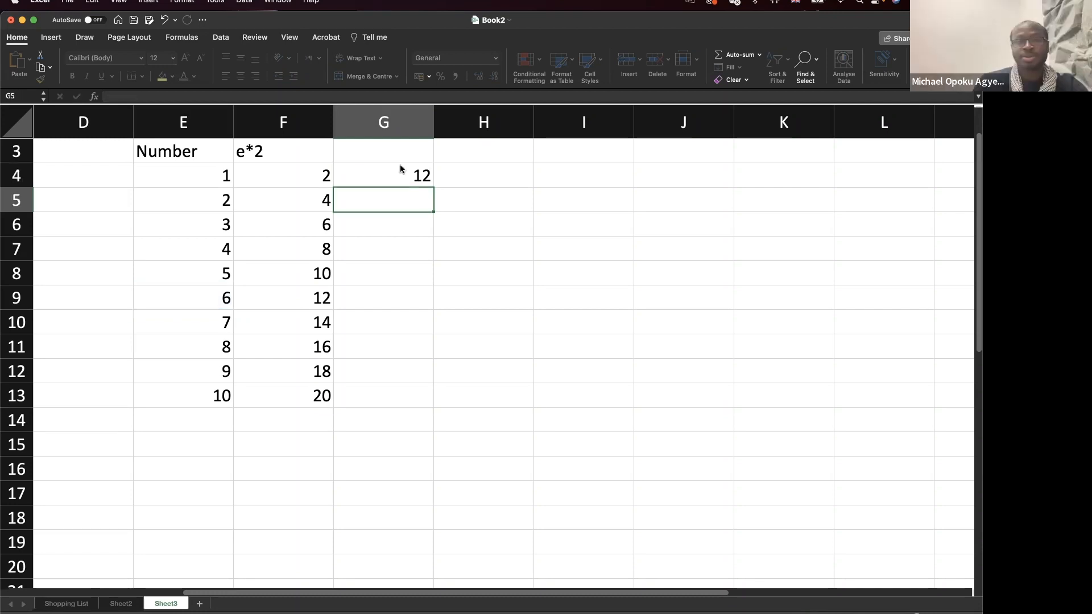
left_click(421, 177)
left_click_drag(432, 188, 423, 405)
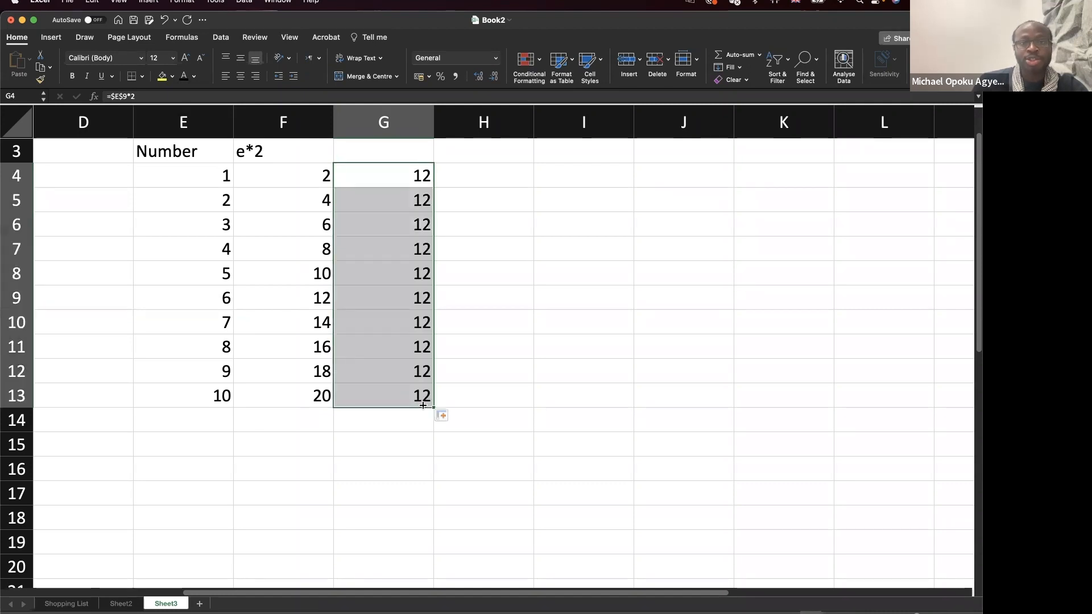
double_click(423, 405)
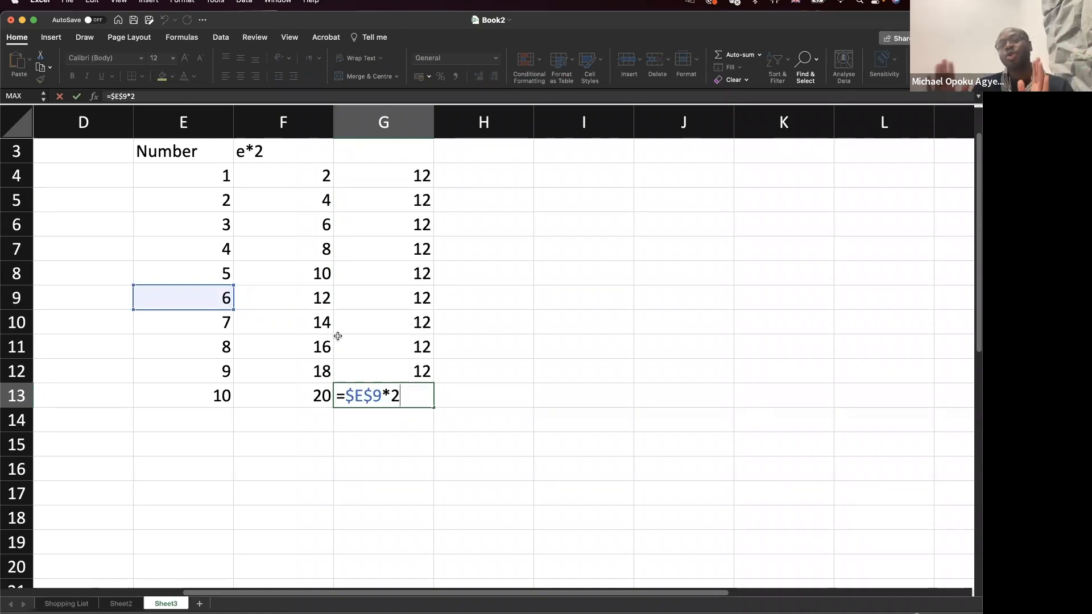
key("Return")
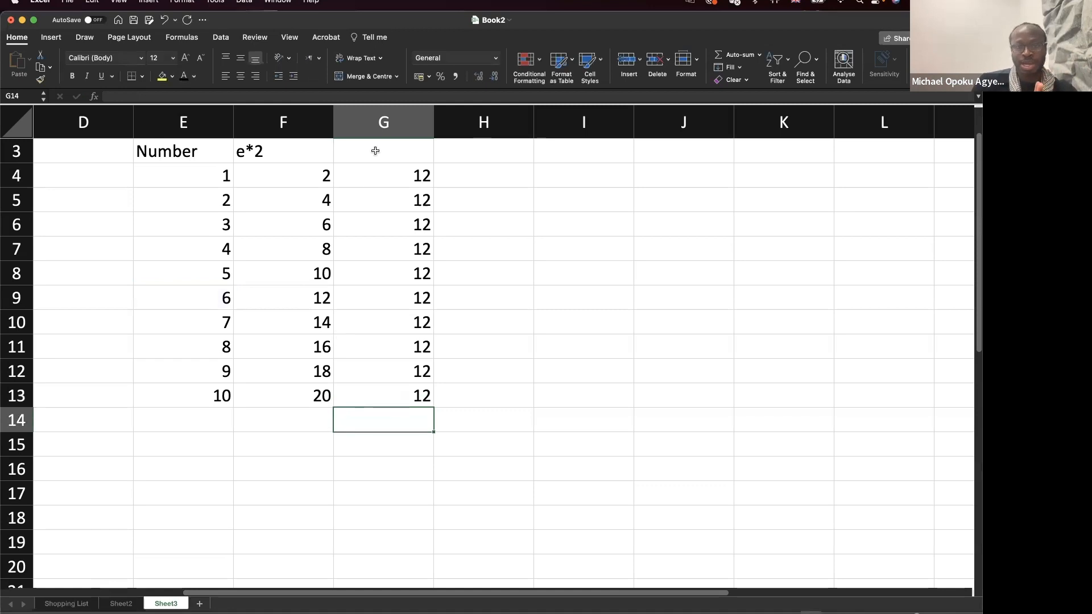
left_click(408, 171)
double_click(409, 174)
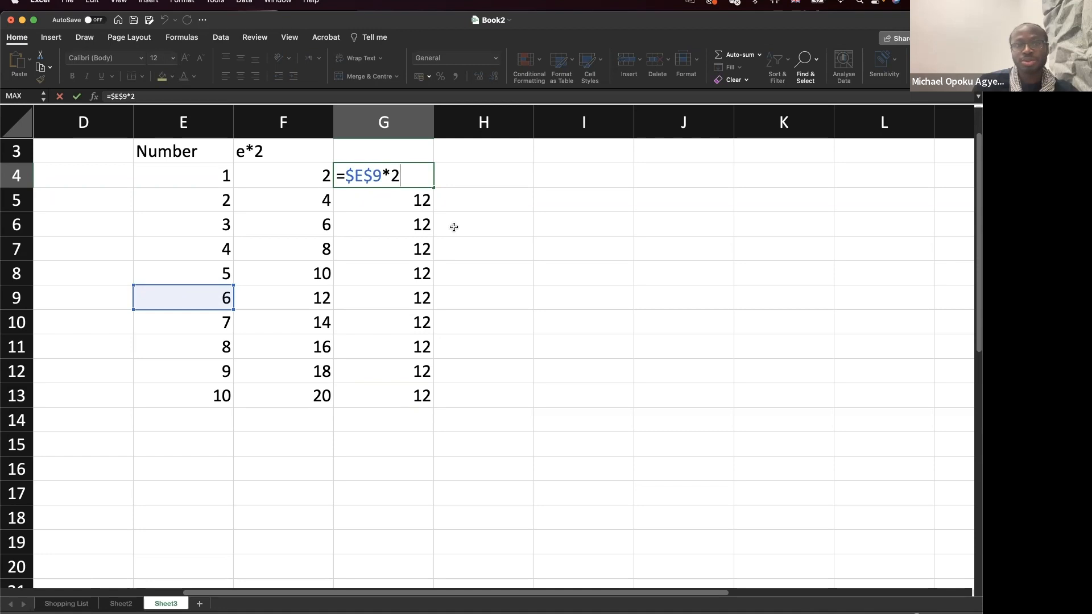
key("Return")
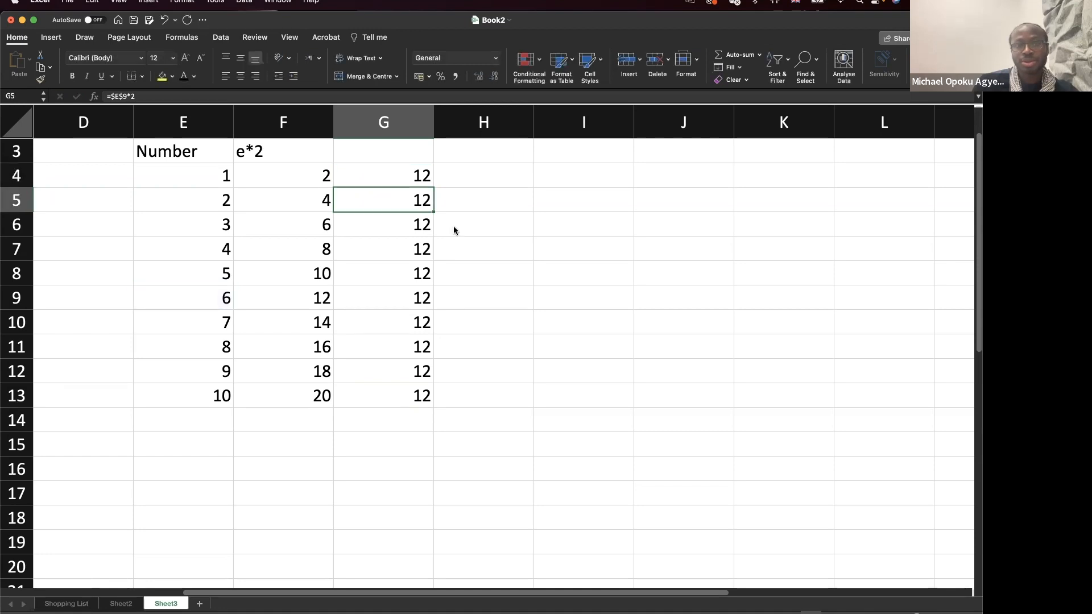
left_click(410, 174)
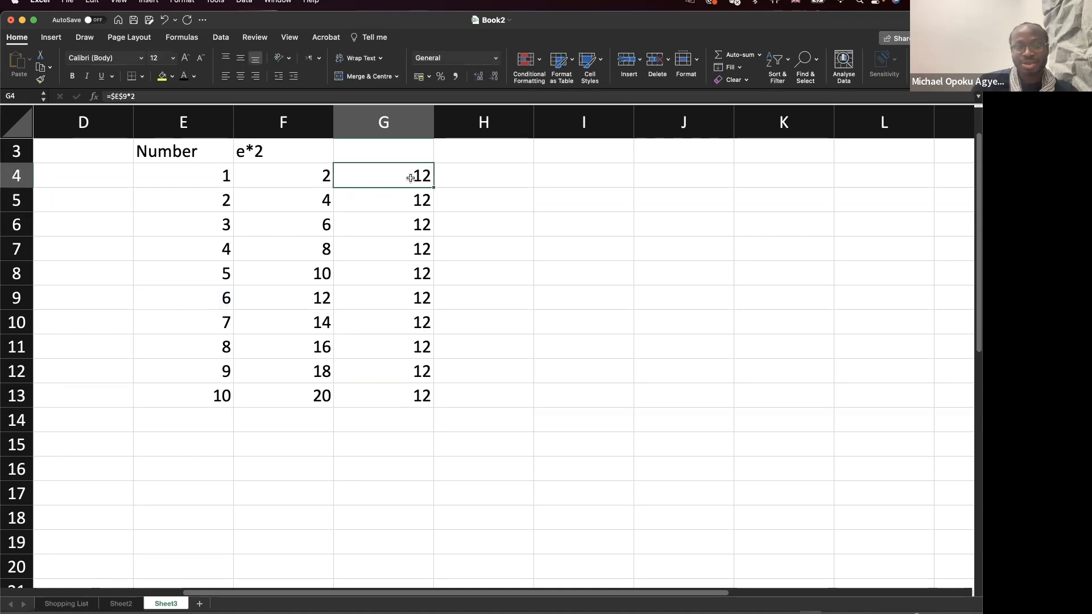
left_click_drag(434, 187, 430, 404)
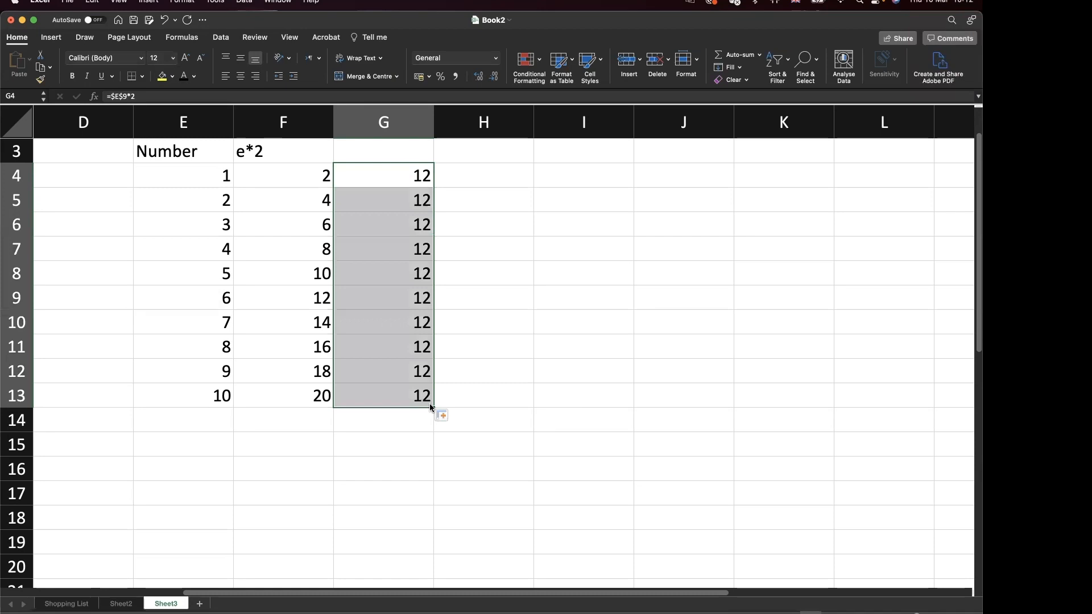
double_click(400, 397)
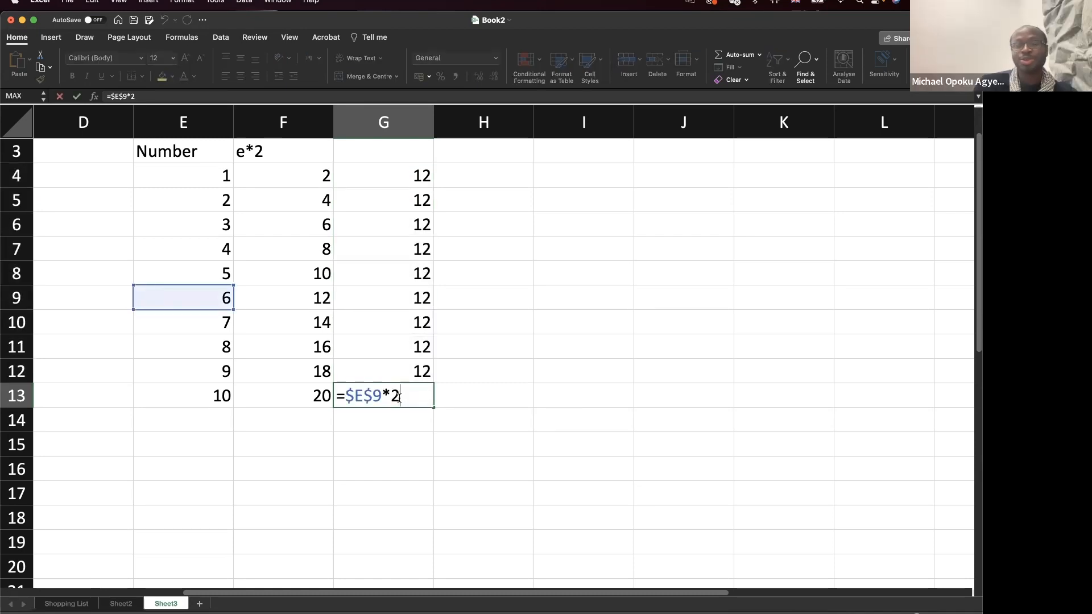
left_click_drag(354, 395, 347, 396)
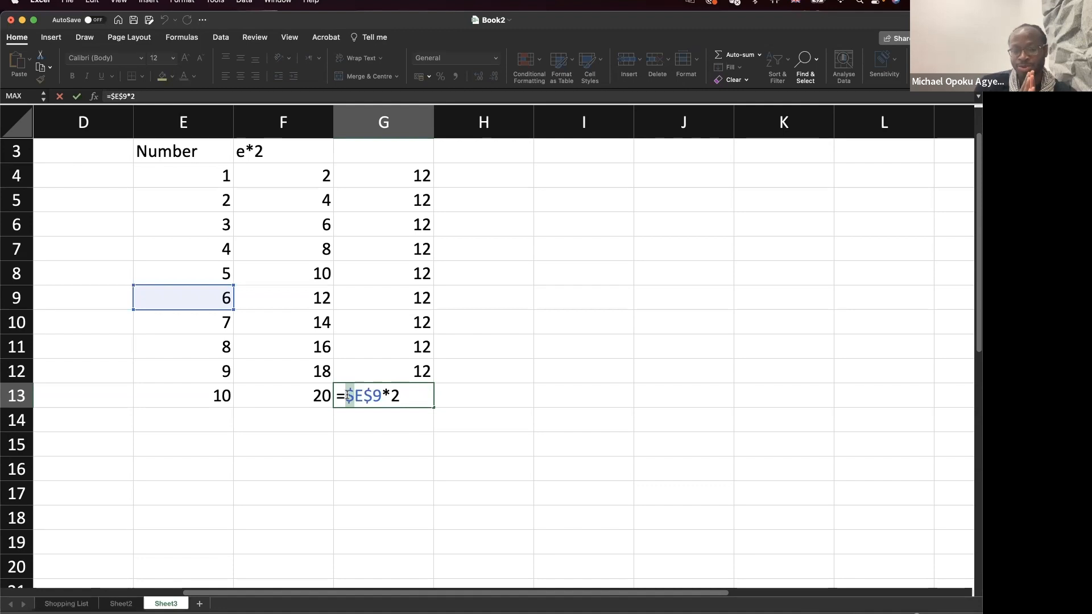
key("Return")
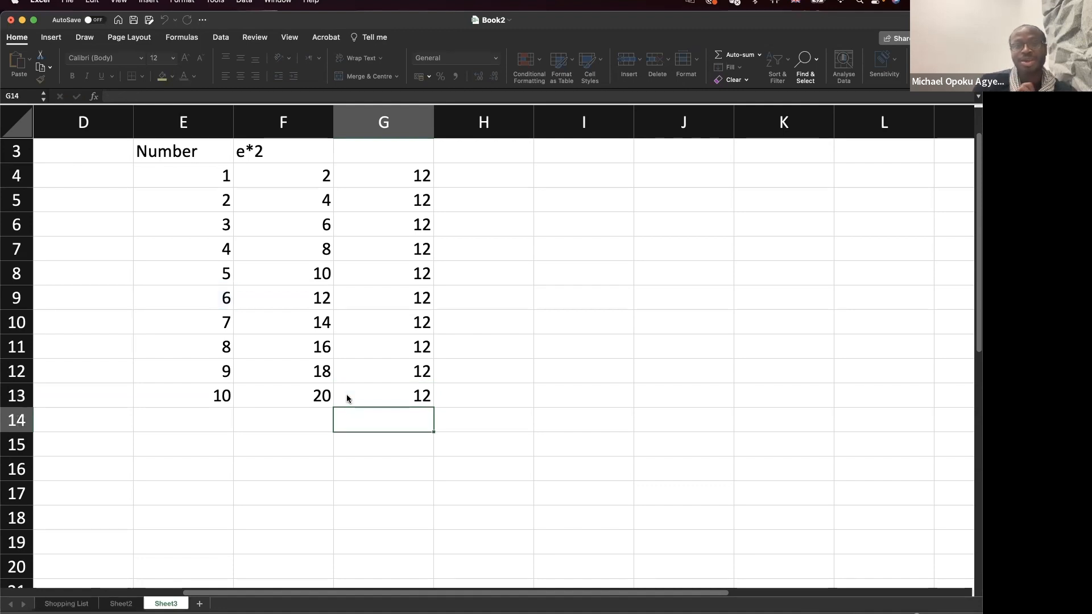
double_click(310, 370)
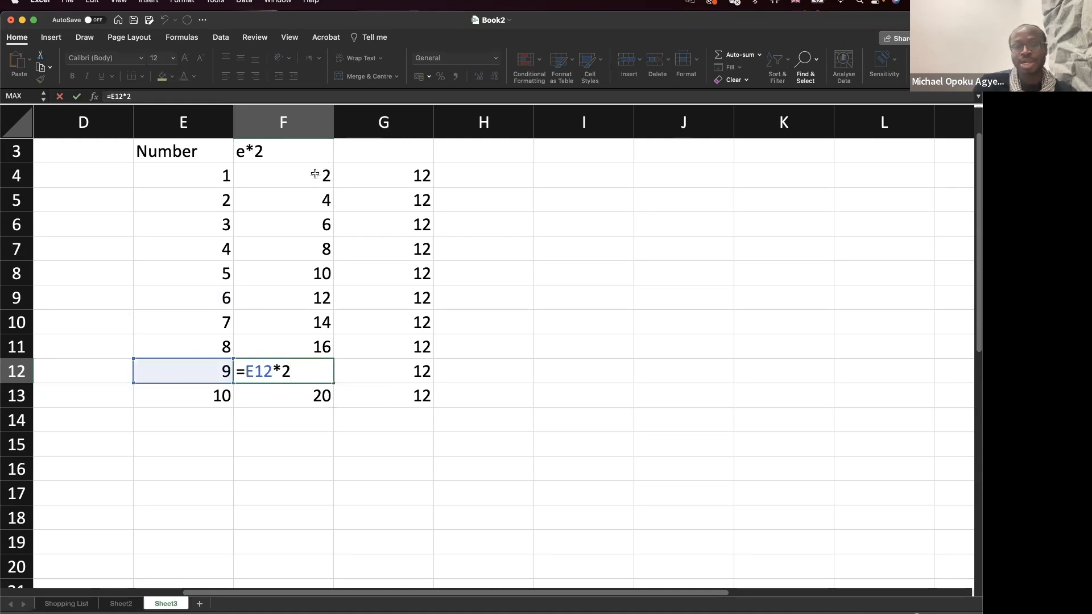
key("Return")
double_click(326, 205)
key("Return")
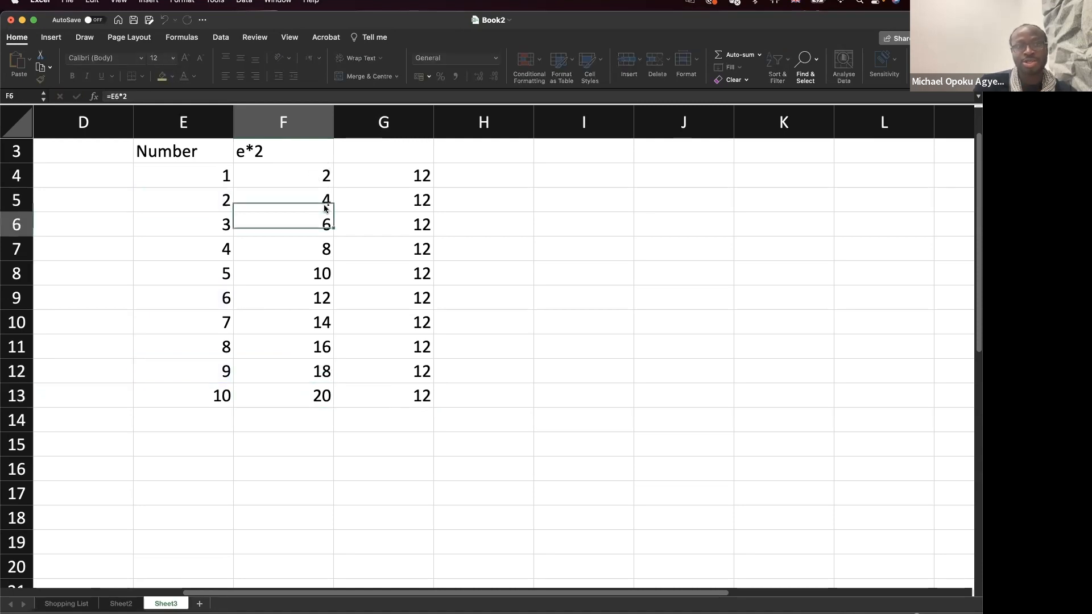
double_click(307, 267)
key("Return")
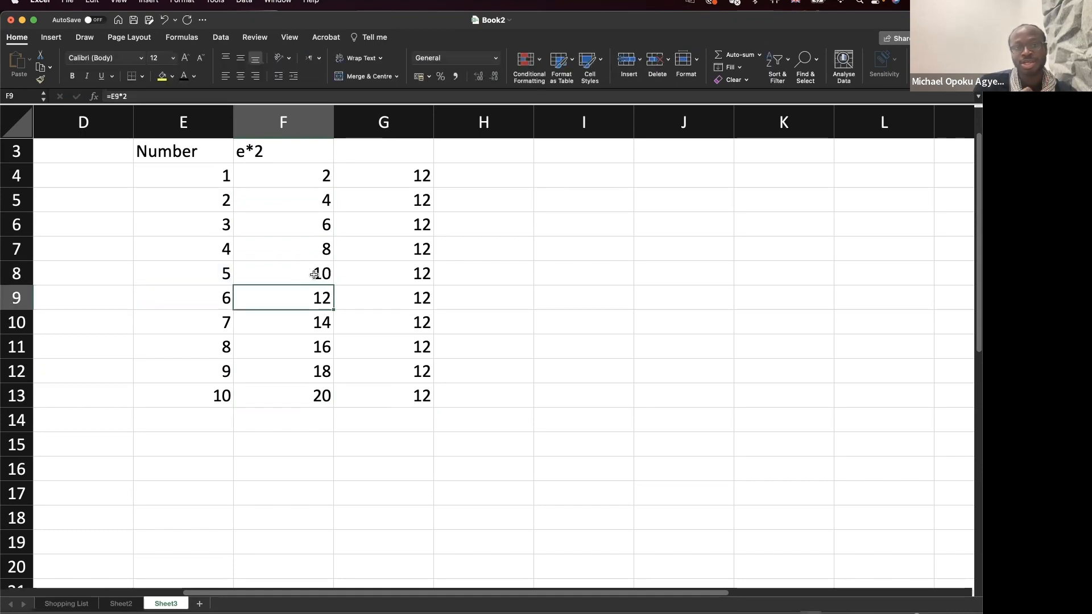
double_click(302, 367)
key("Return")
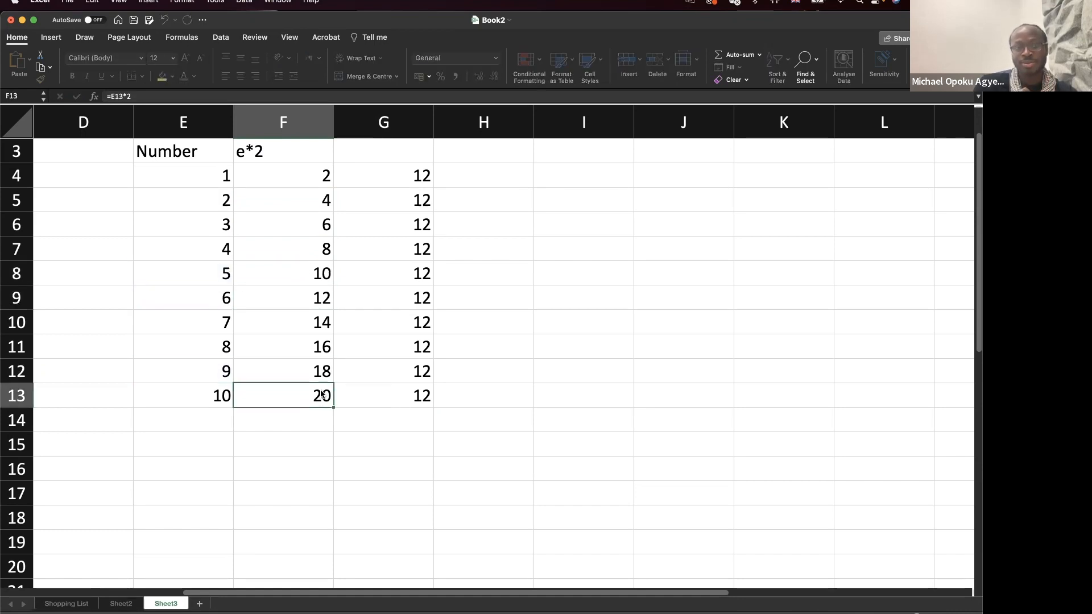
double_click(305, 183)
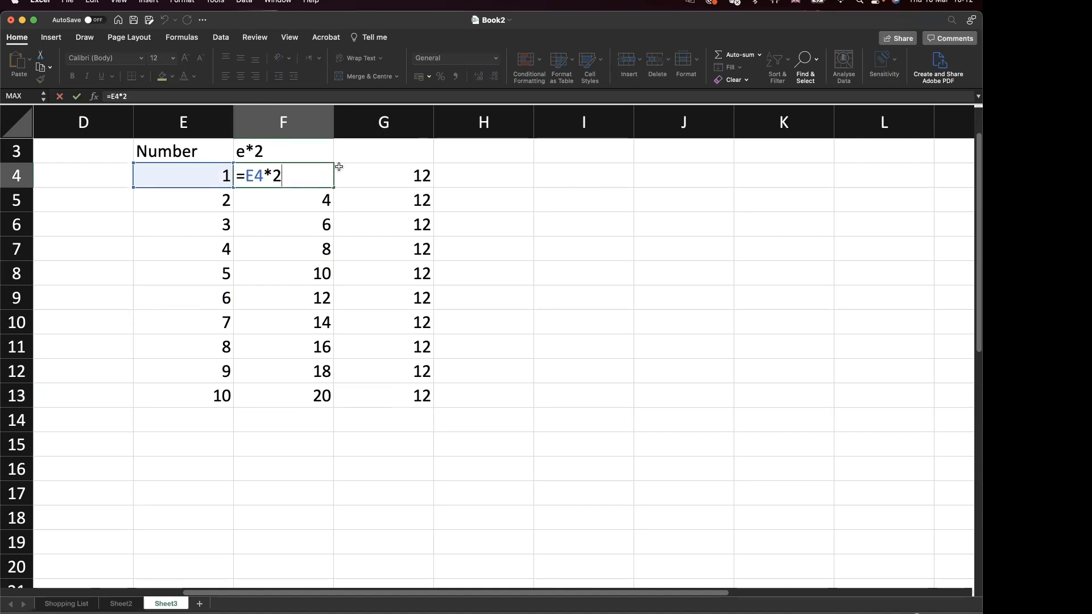
key("Return")
left_click(373, 182)
double_click(373, 182)
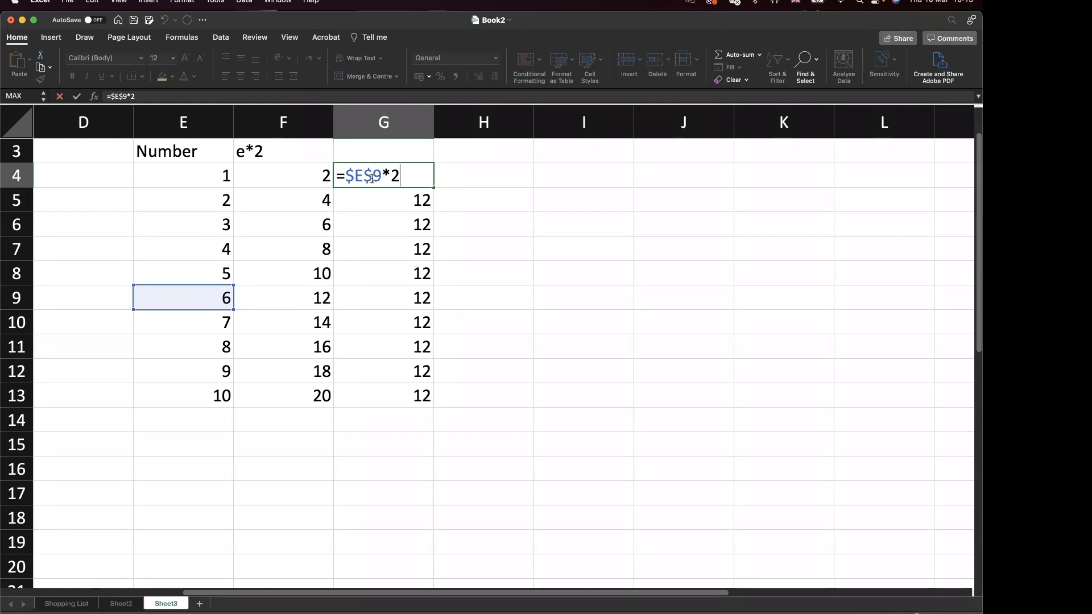
Change G4 to =$E$9*F4, fill to G13 (12 through 120), then show Shopping List sheet.
key("BackSpace")
type("f4")
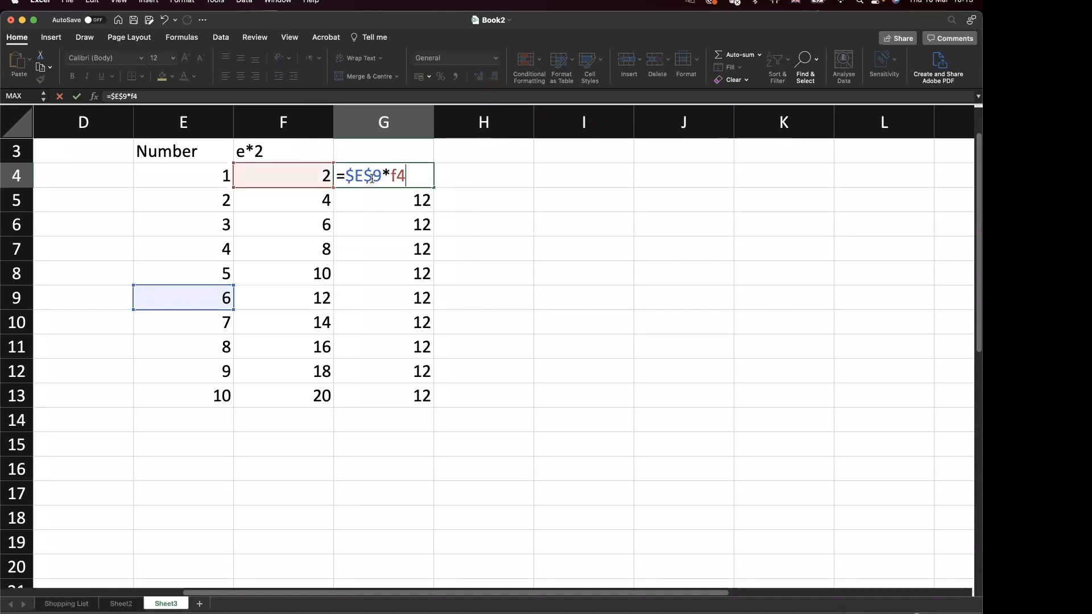
key("Return")
left_click(414, 168)
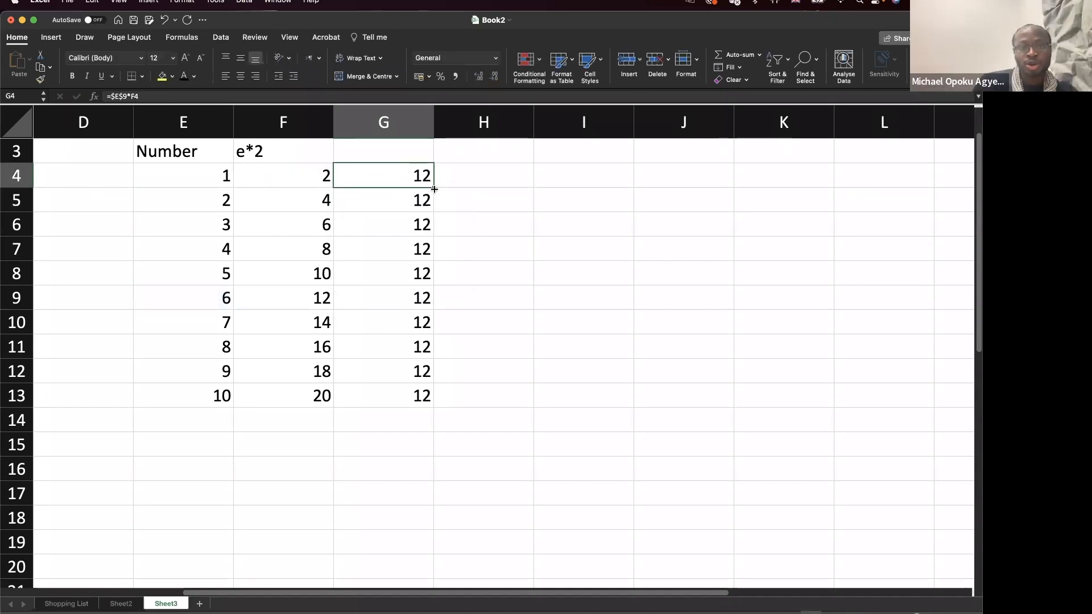
left_click_drag(434, 188, 426, 396)
double_click(427, 396)
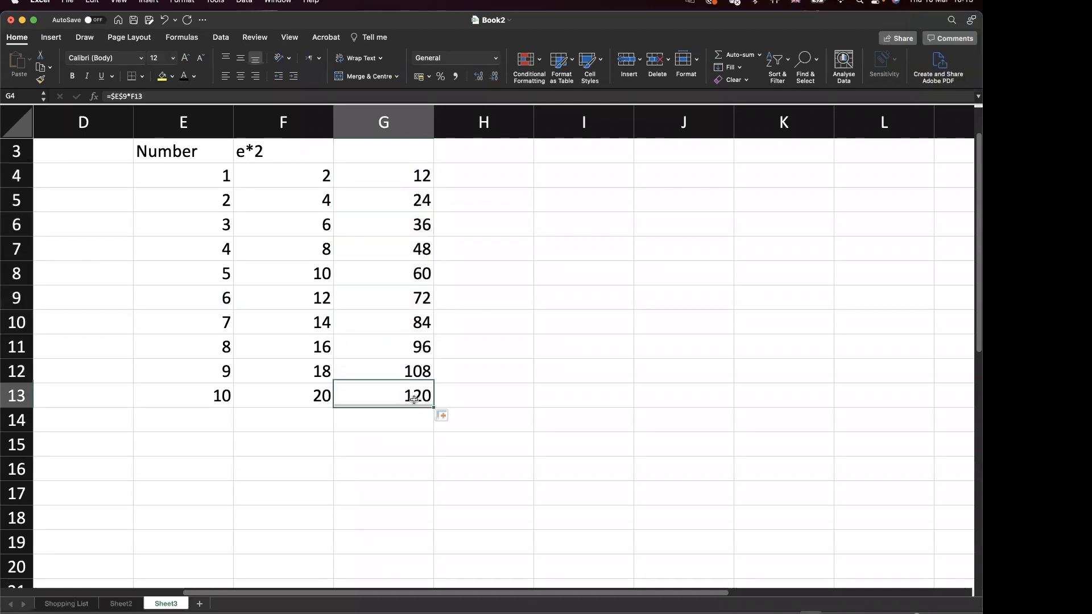
key("Escape")
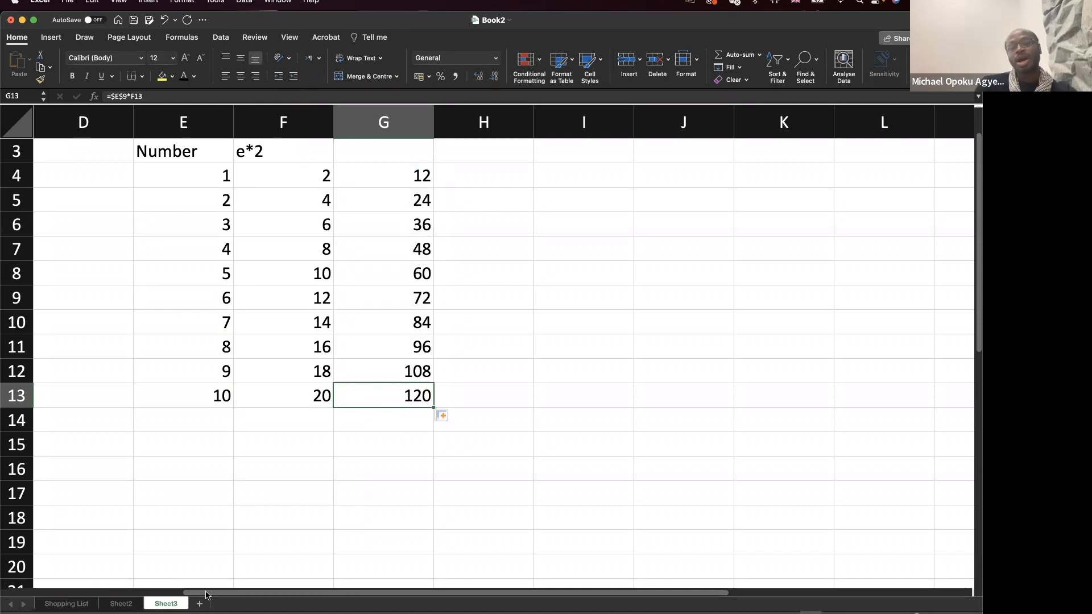
left_click(67, 604)
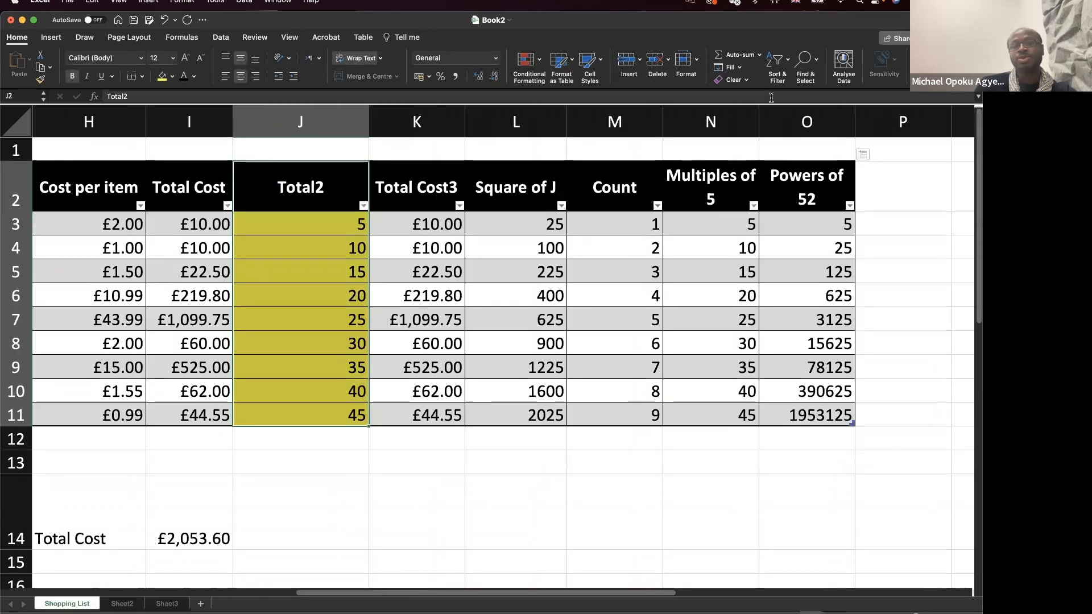
scroll(576, 263, "right", 5)
scroll(576, 264, "right", 2)
scroll(576, 263, "left", 6)
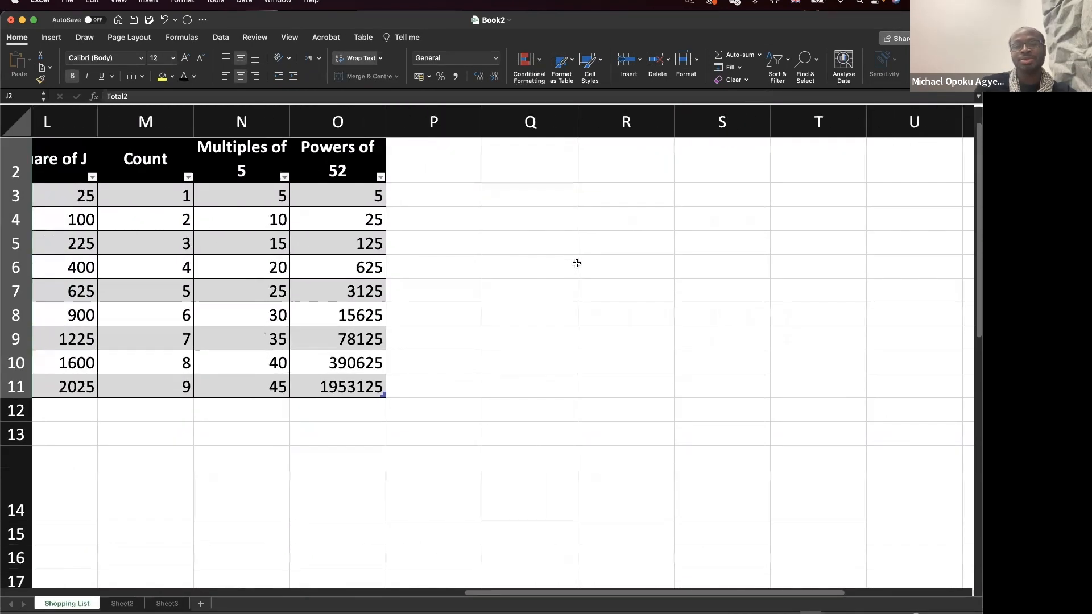
scroll(576, 264, "down", 2)
scroll(576, 264, "up", 2)
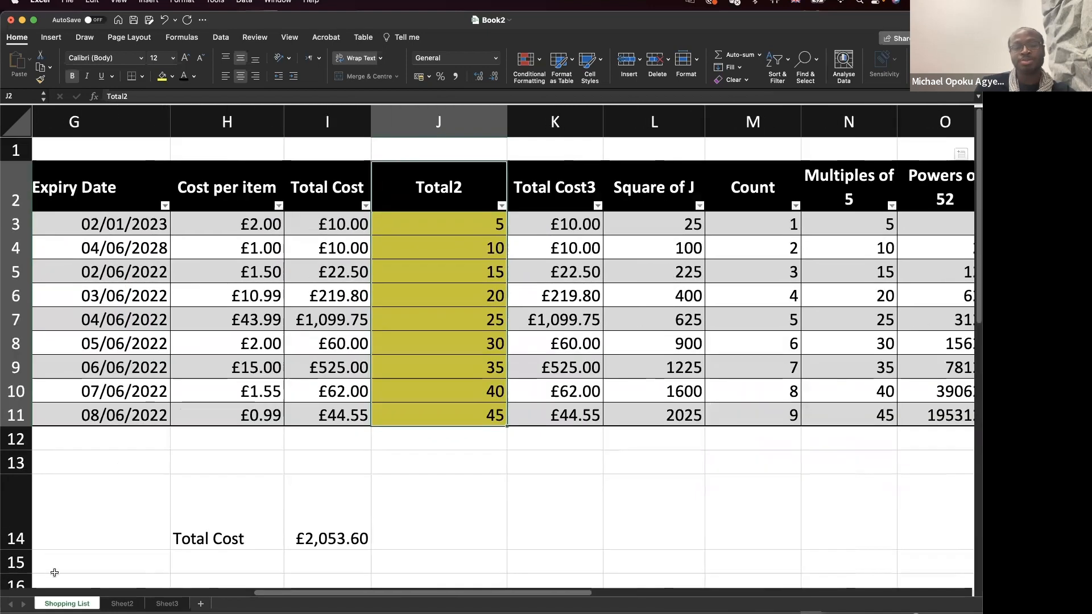
left_click(168, 604)
left_click(417, 426)
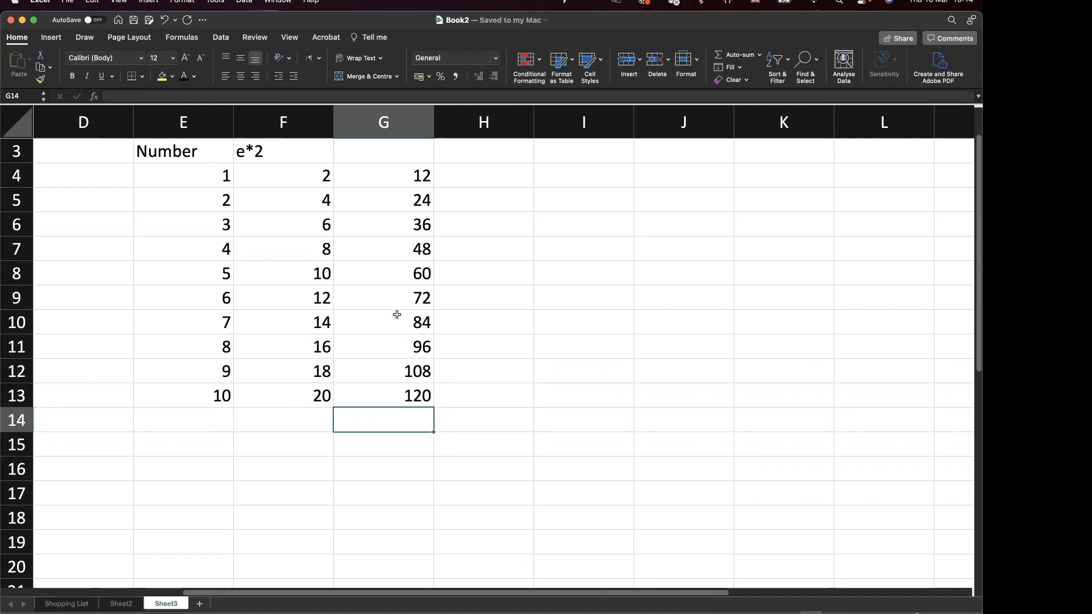
Select the formula results in F4:G13 and delete them.
scroll(397, 314, "right", 5)
scroll(397, 314, "left", 4)
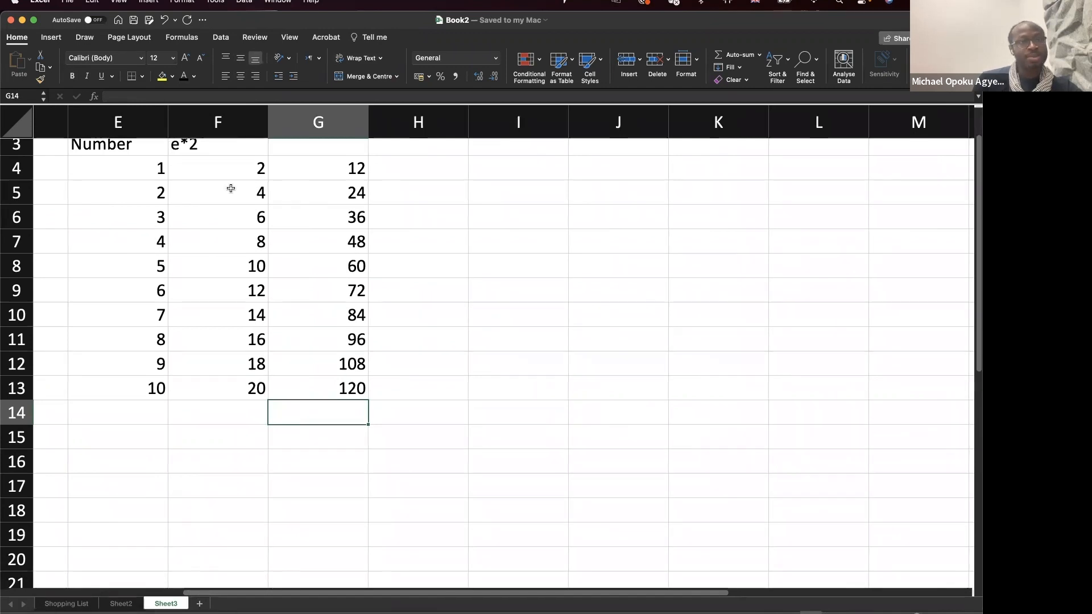
left_click_drag(231, 169, 341, 219)
left_click_drag(340, 282, 326, 393)
key("Delete")
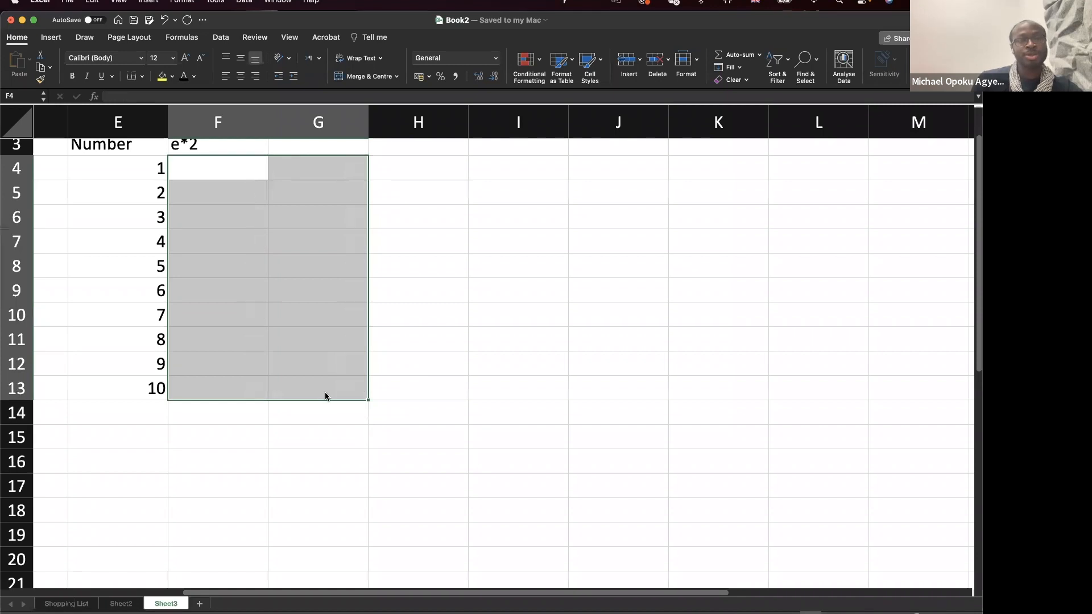
Review the Number values in E4:E13 against the now-empty cell F4.
left_click(225, 164)
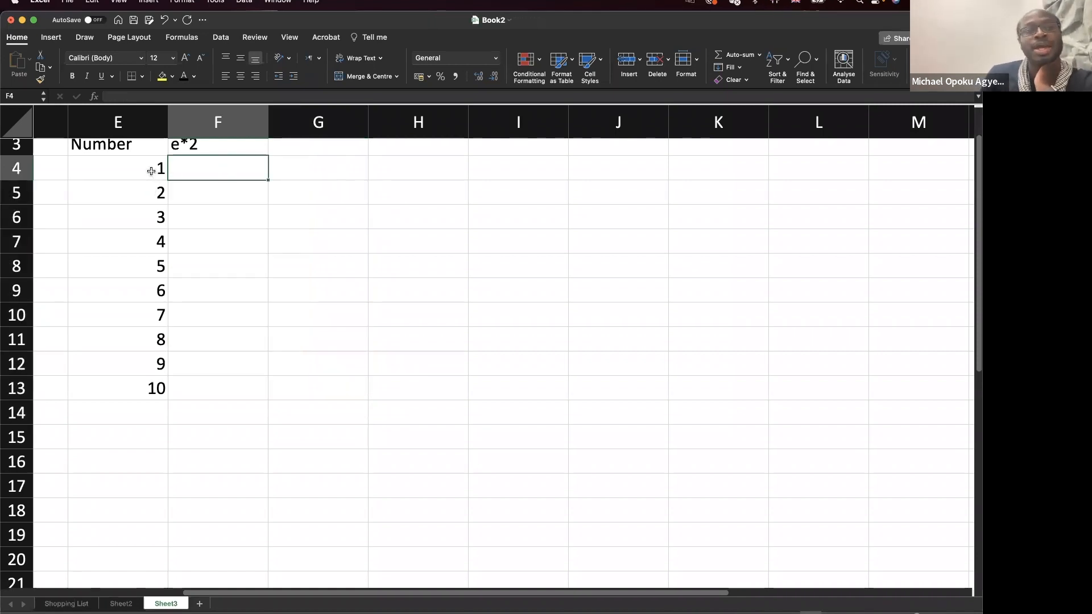
left_click(150, 171)
left_click(134, 220)
left_click(142, 310)
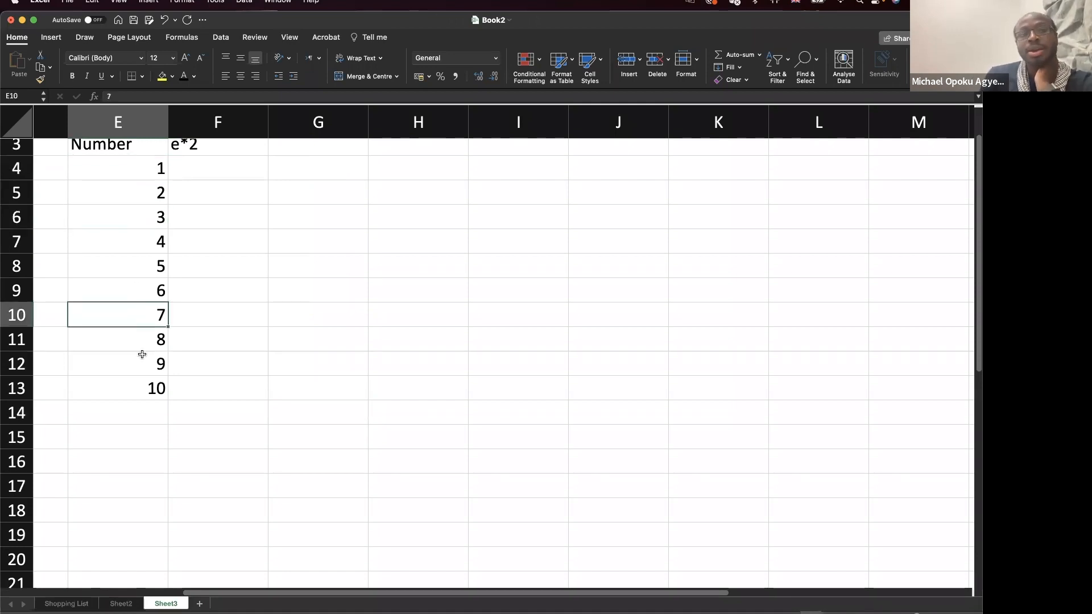
left_click(137, 393)
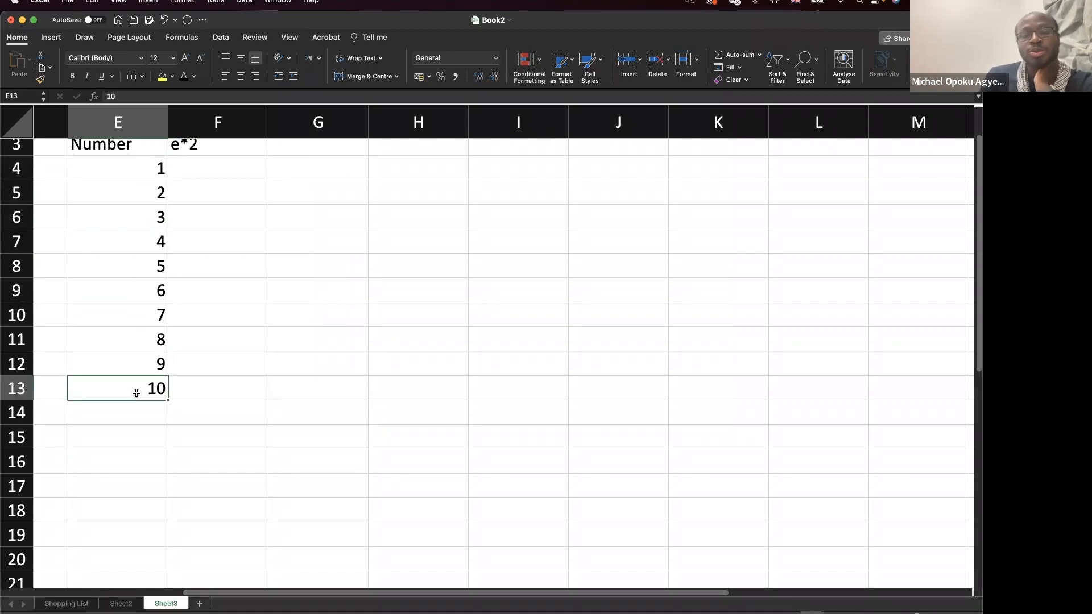
left_click(224, 174)
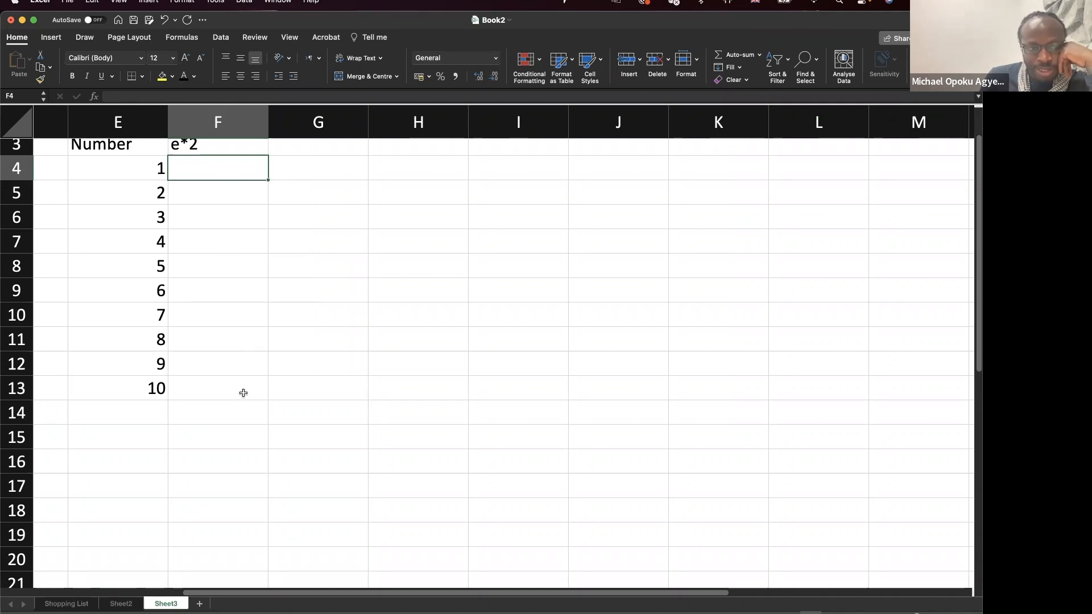
left_click(124, 389)
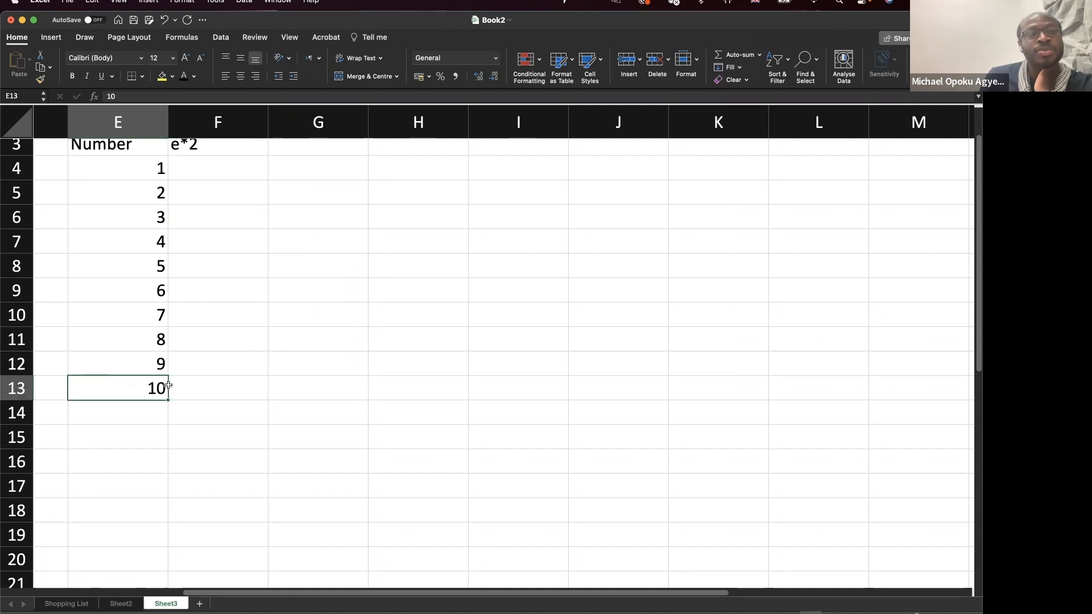
left_click(93, 166)
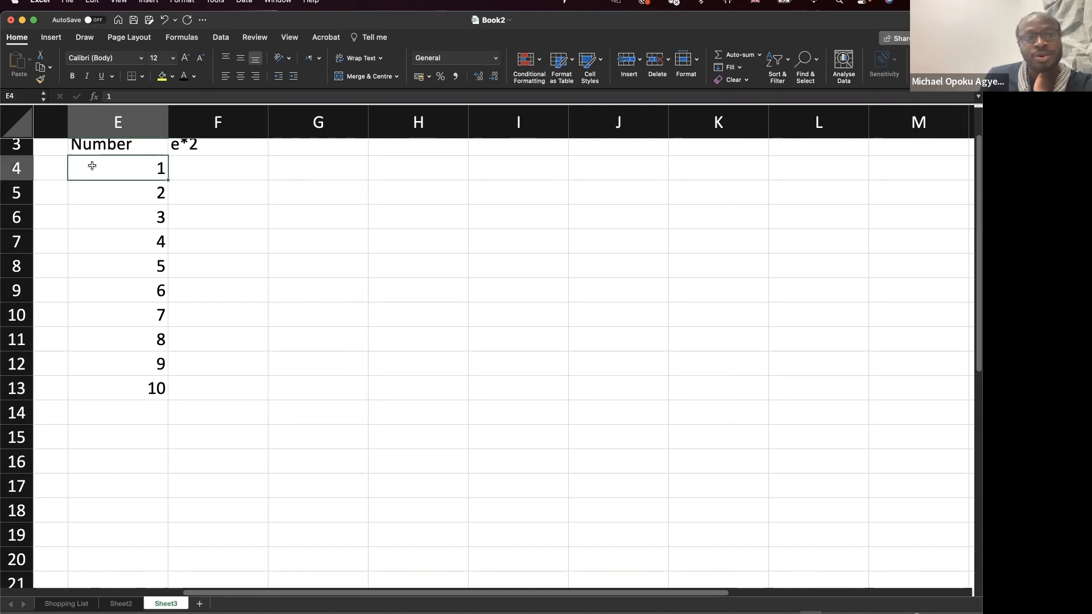
left_click(204, 173)
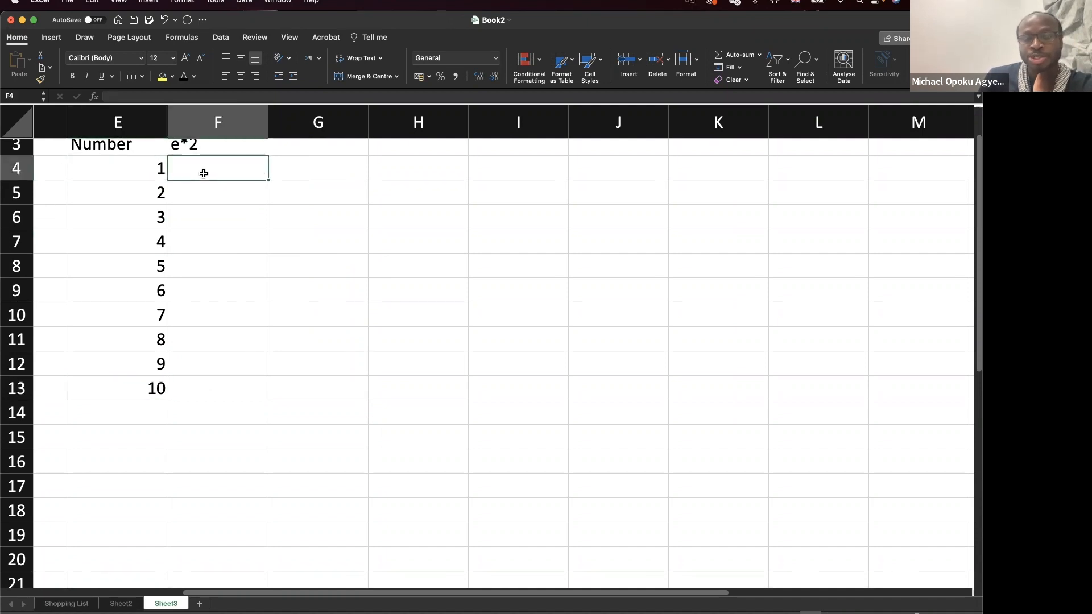
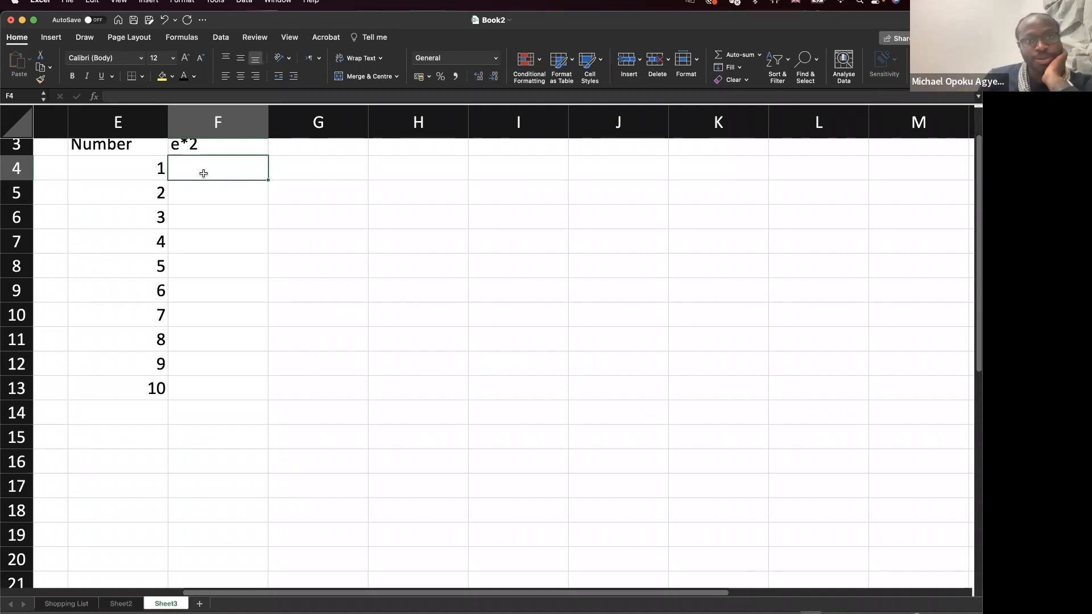
Enter =E4*2 in F4 so it shows 2, double the first Number.
type("=")
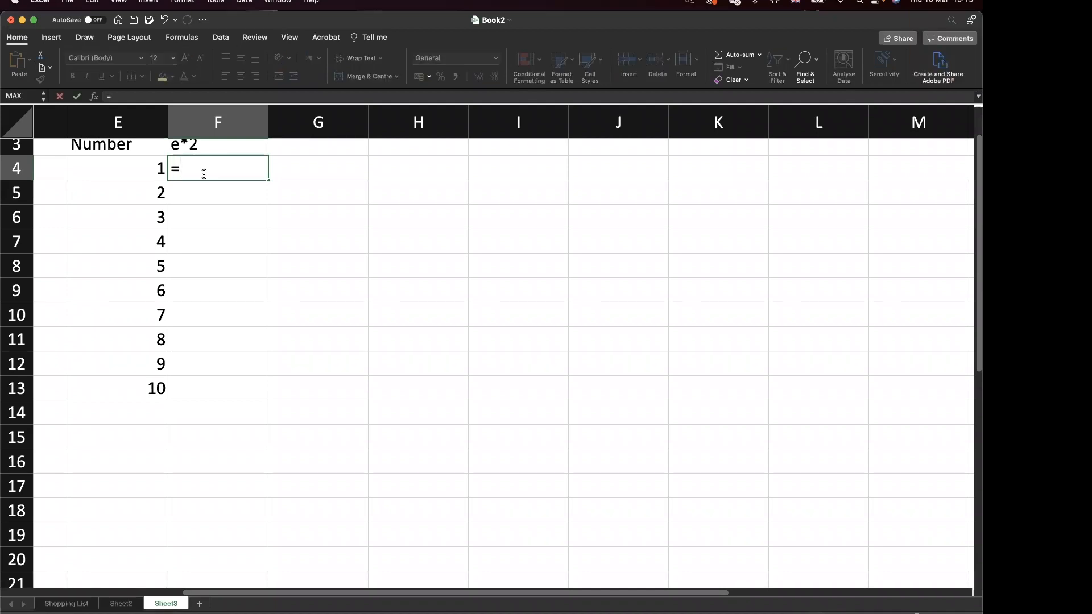
type("4")
key("BackSpace")
type("e")
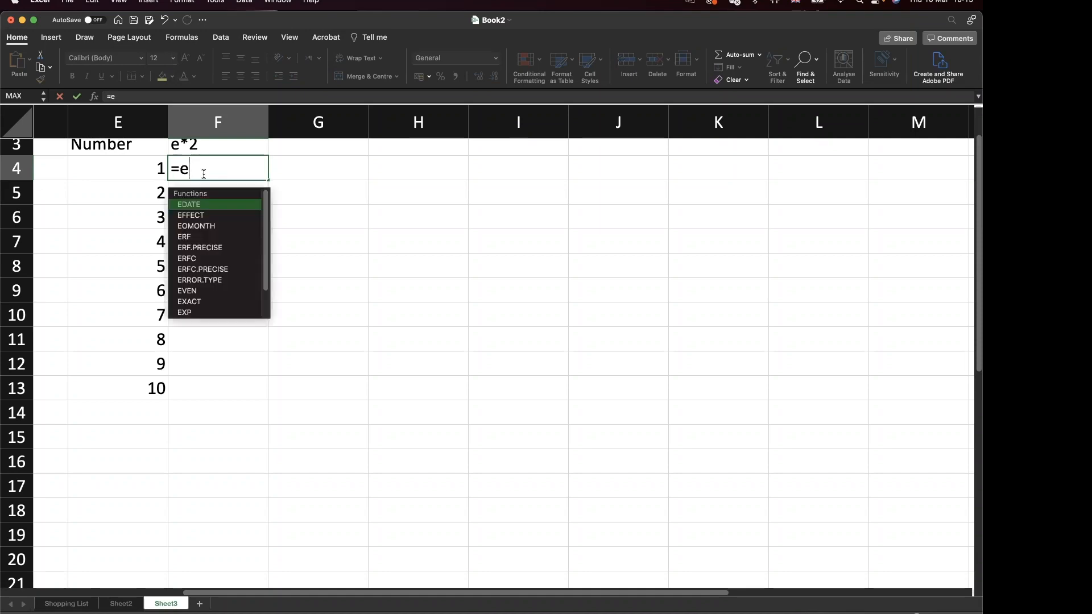
type("4")
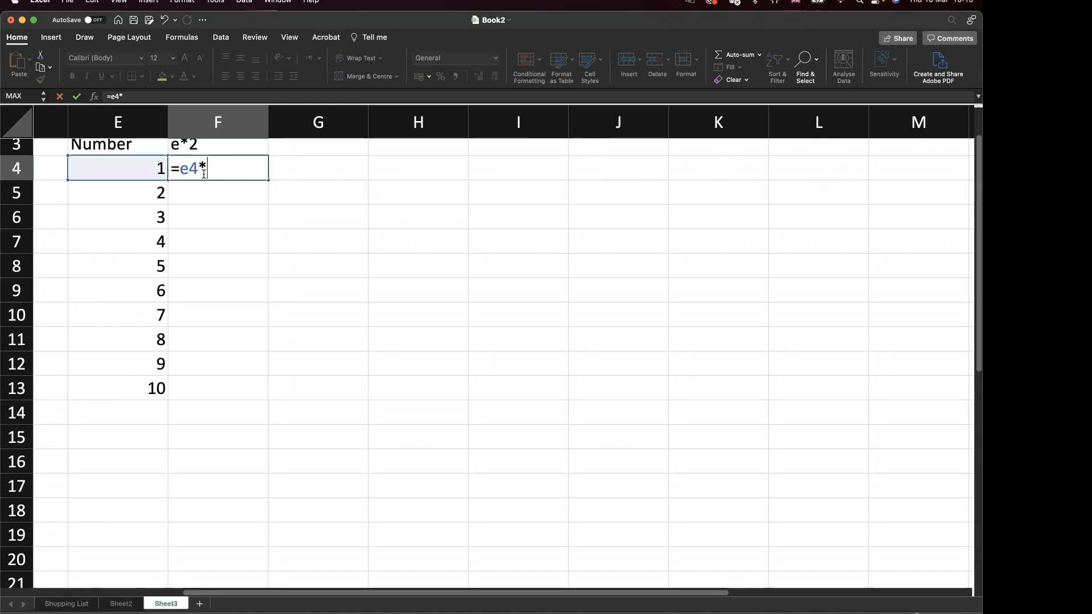
type("*2")
key("Return")
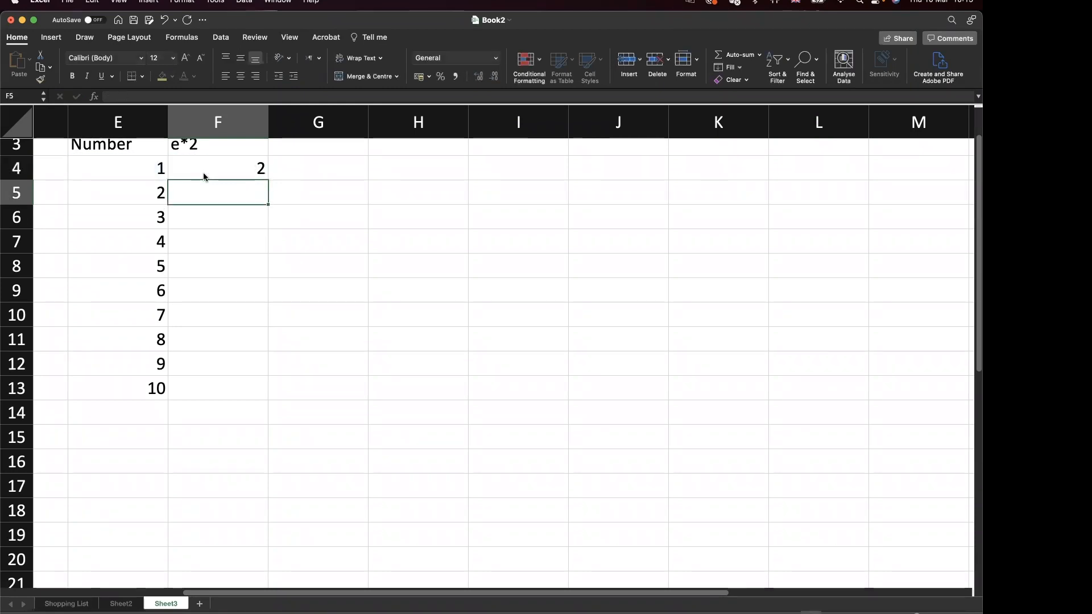
left_click(251, 173)
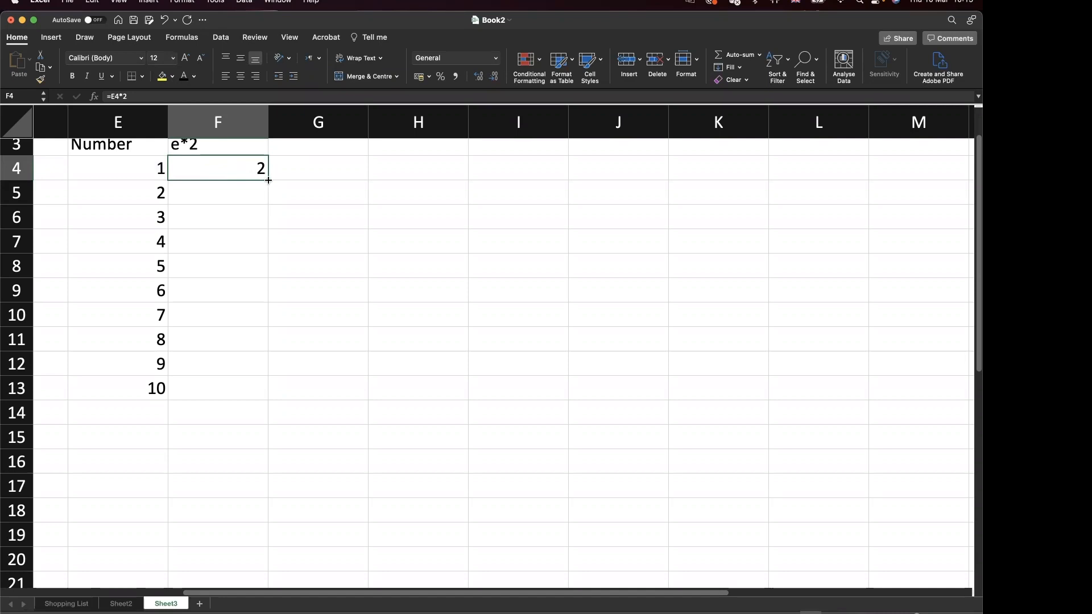
Fill the doubling formula from F4 down to F13, then compare F4, F5 and F13 with E4.
left_click_drag(269, 180, 238, 399)
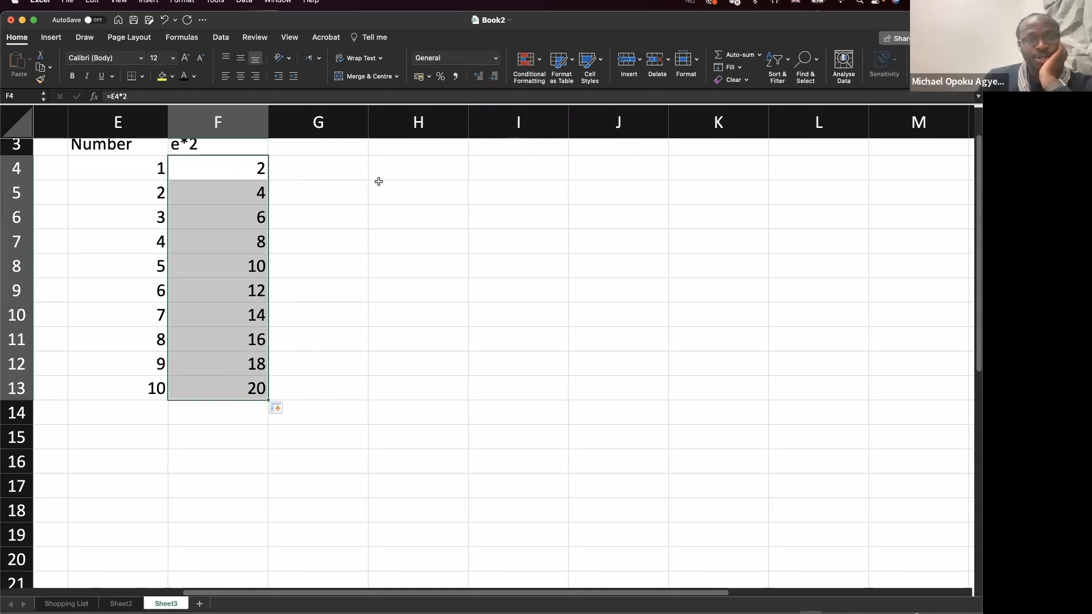
left_click(251, 169)
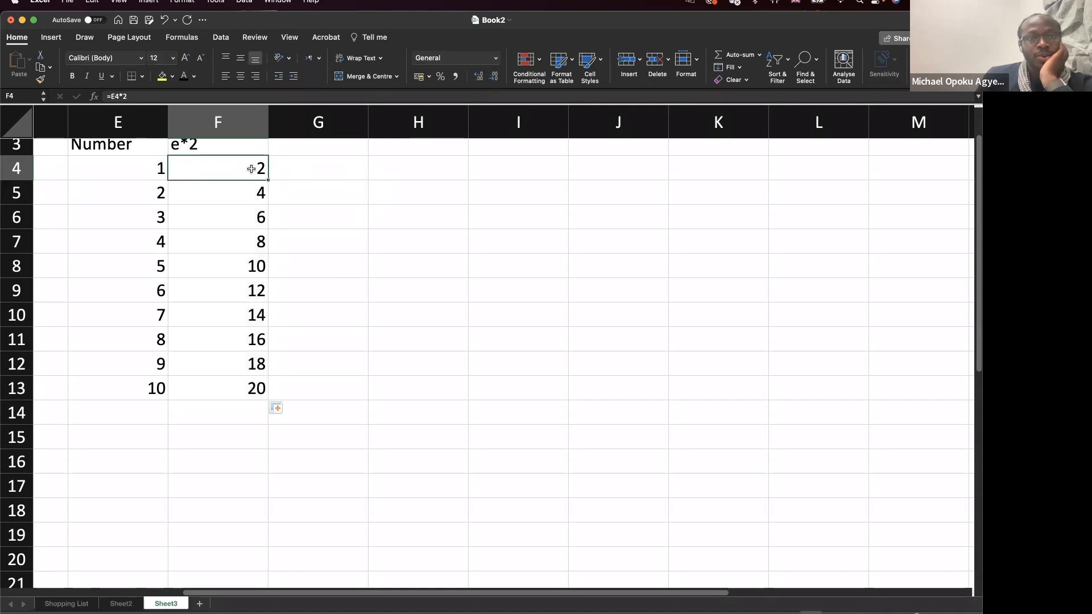
left_click(146, 167)
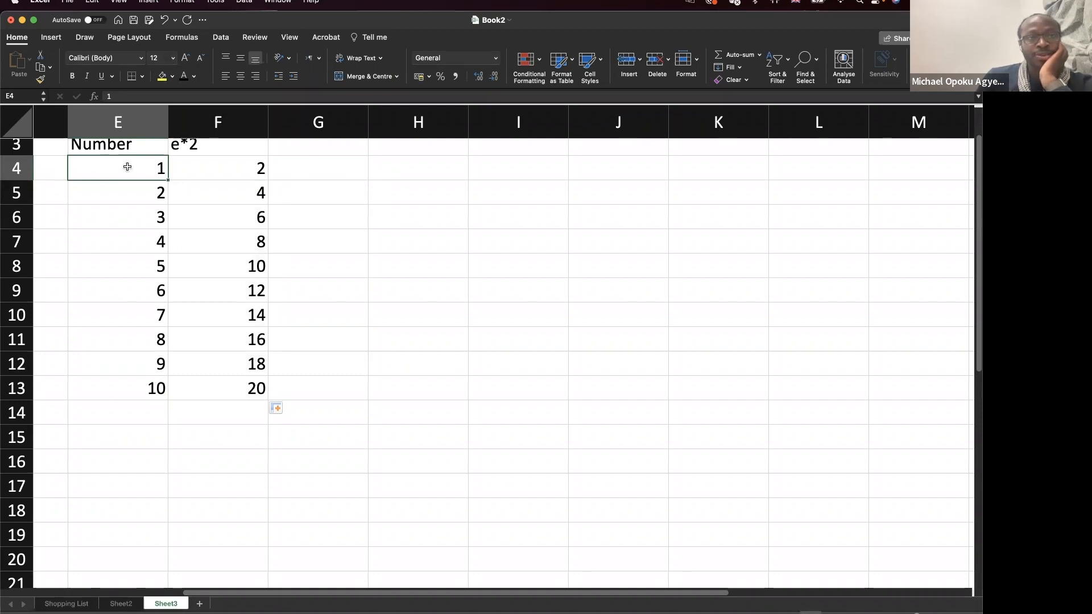
left_click(249, 170)
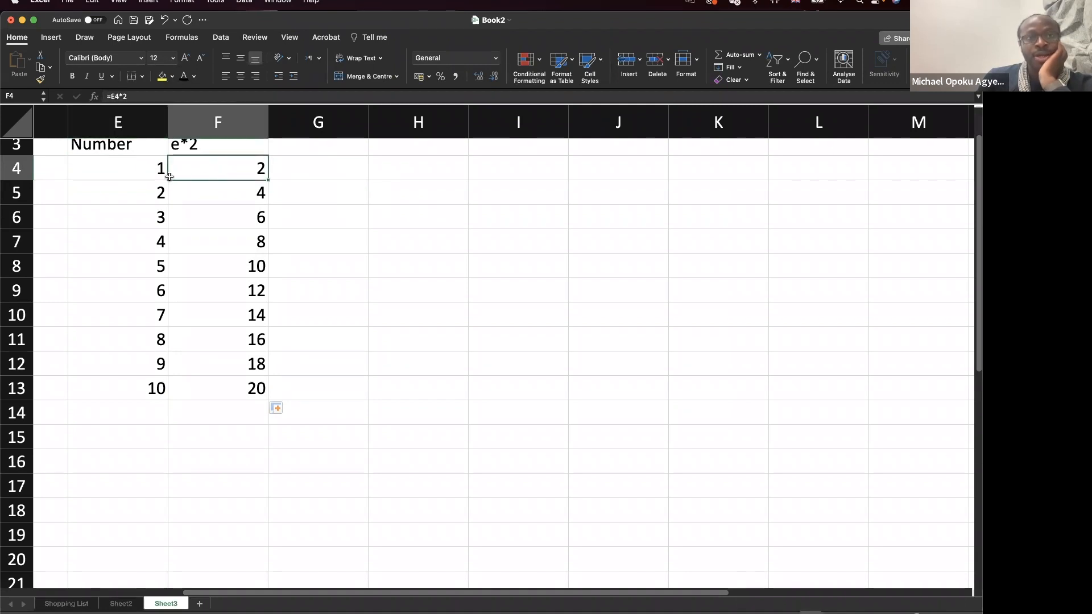
left_click(143, 174)
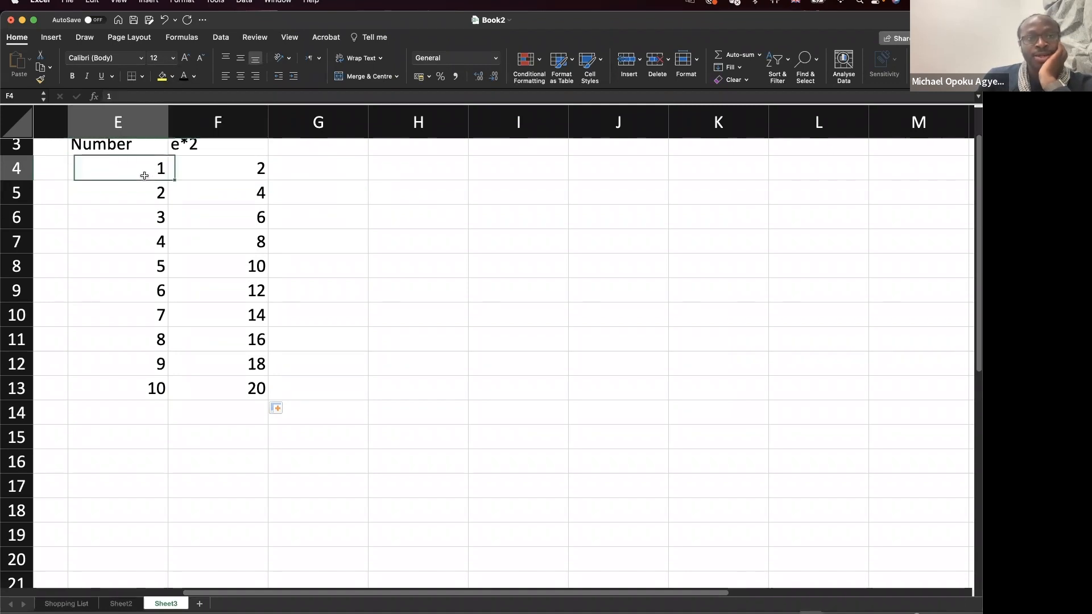
left_click(230, 195)
left_click(156, 171)
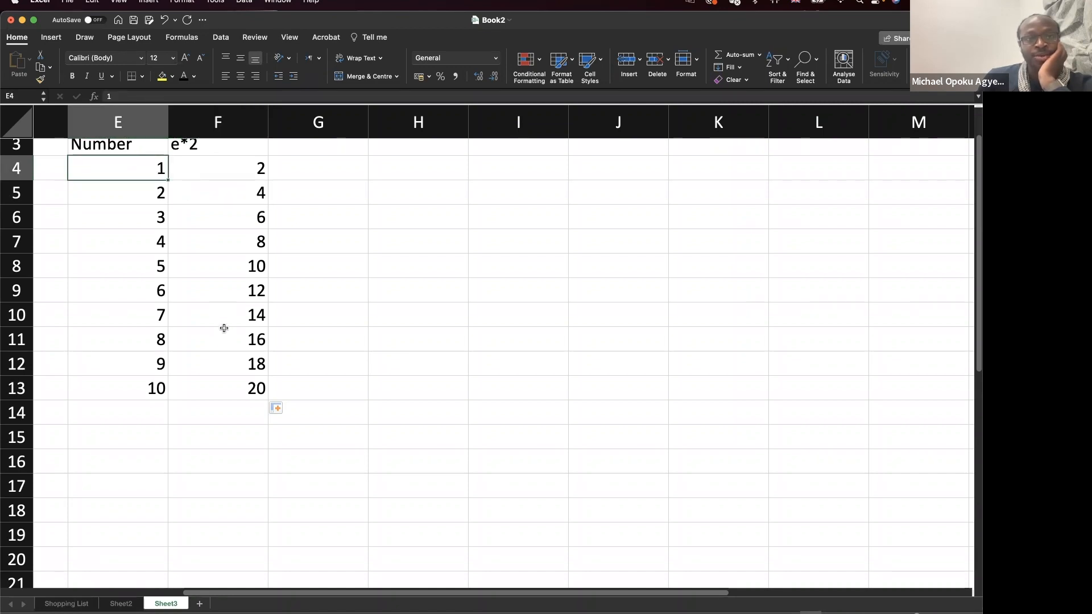
left_click(238, 384)
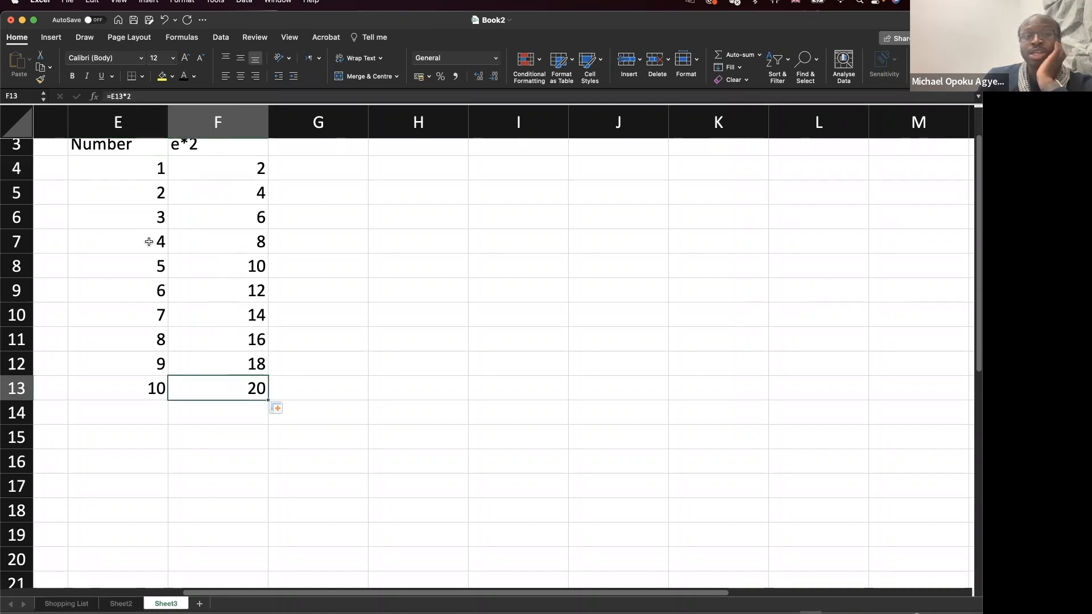
Show that F13's formula references E13 while F4's references E4.
double_click(199, 389)
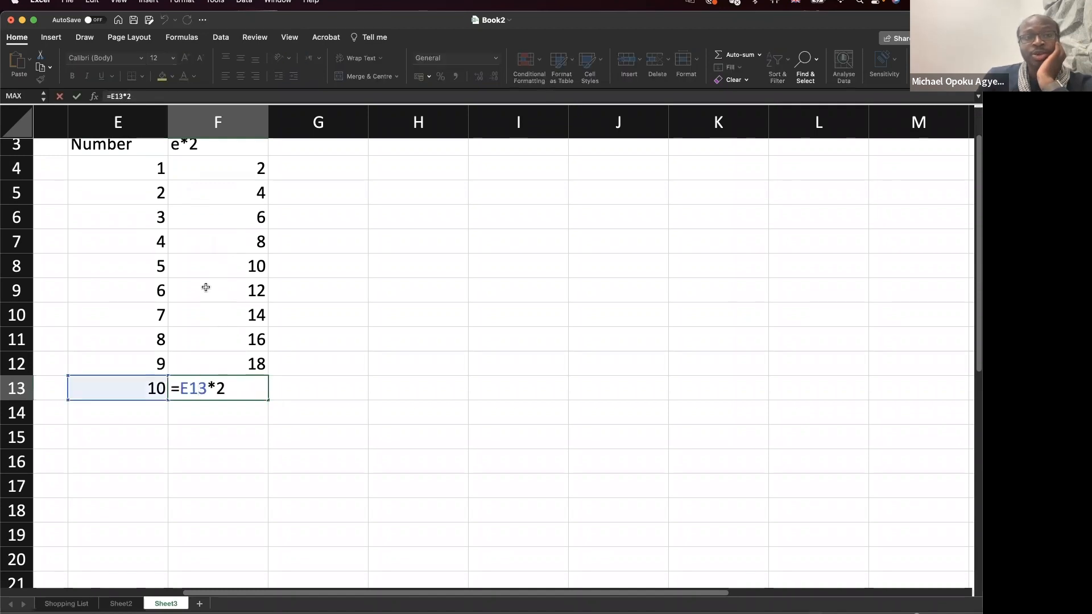
key("Escape")
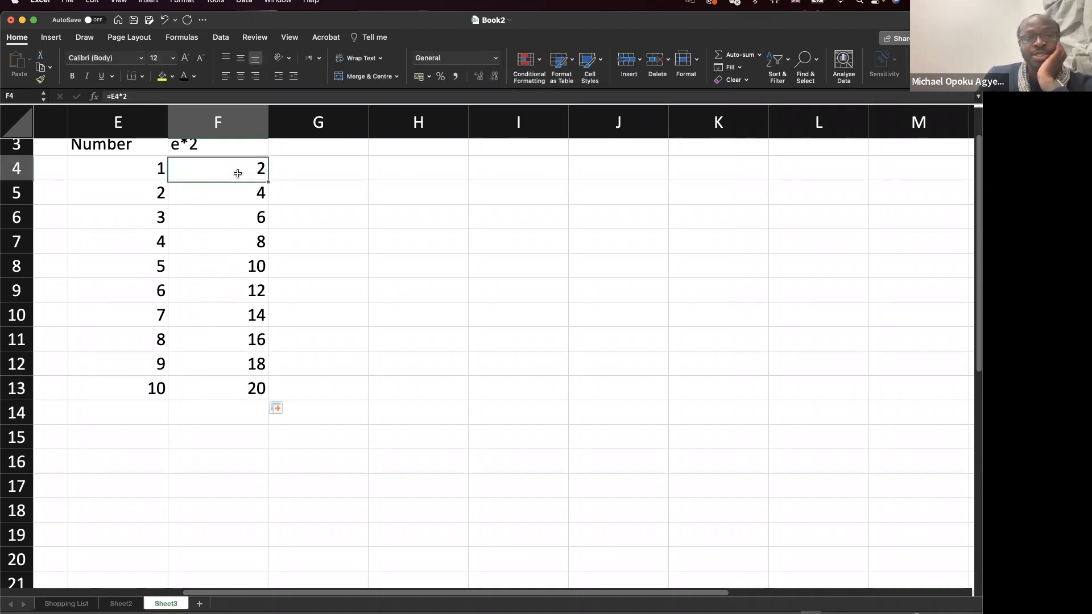
double_click(235, 170)
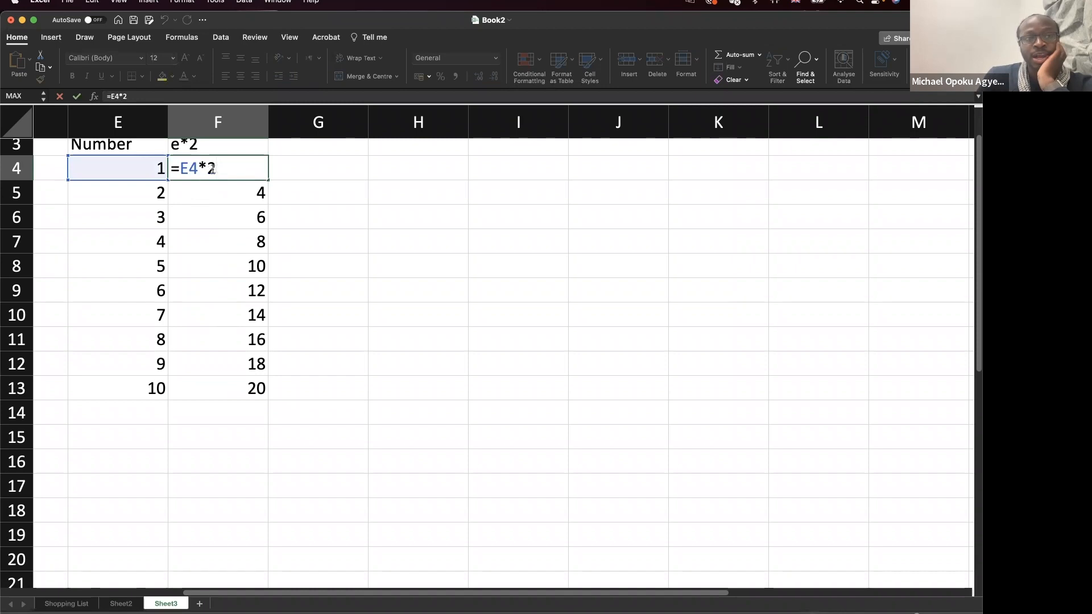
key("Escape")
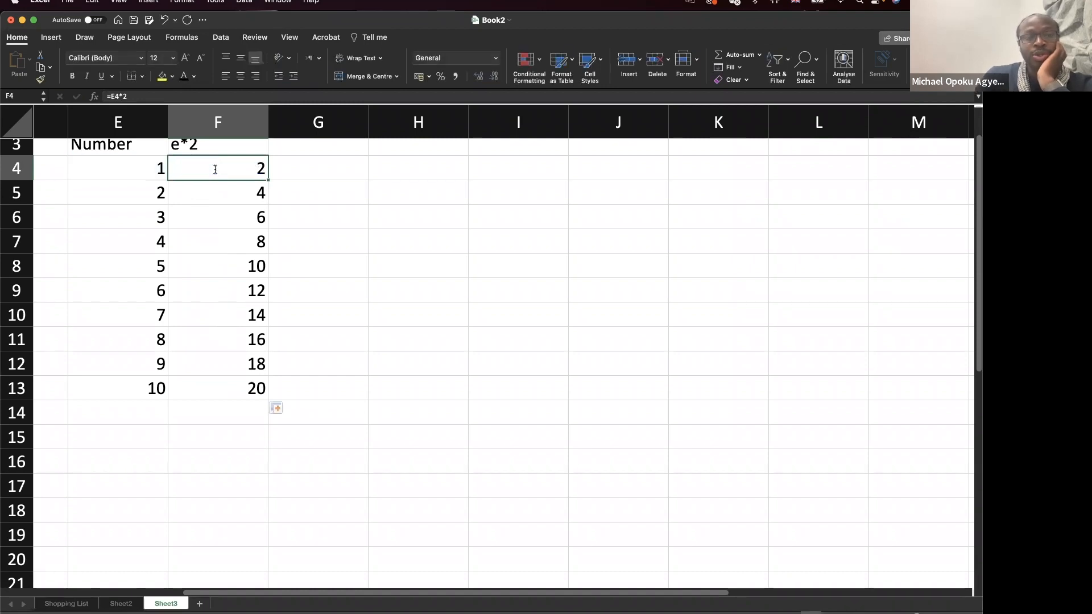
double_click(239, 389)
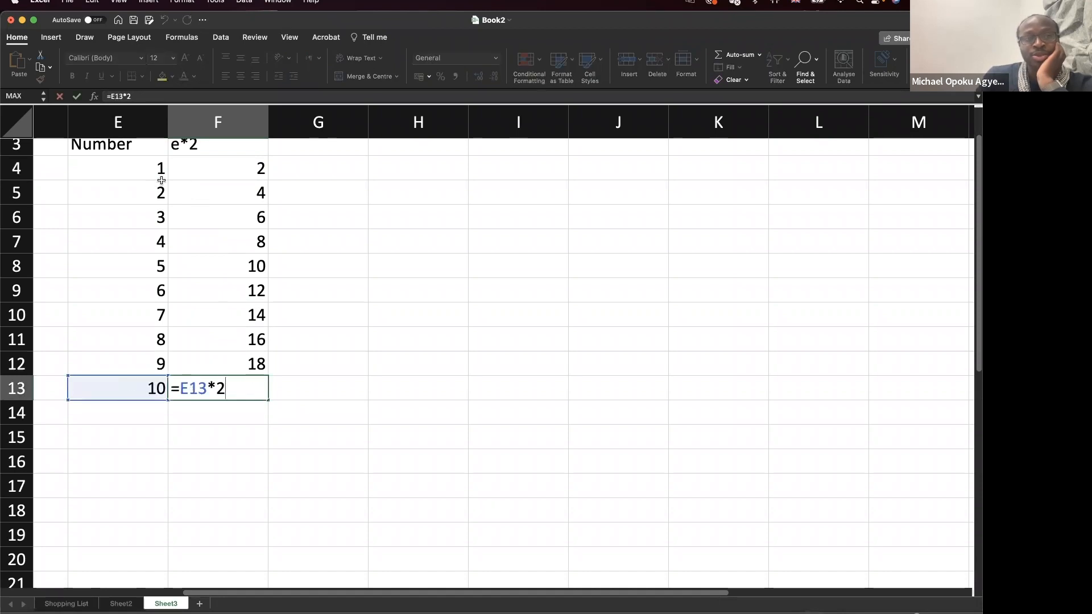
key("Escape")
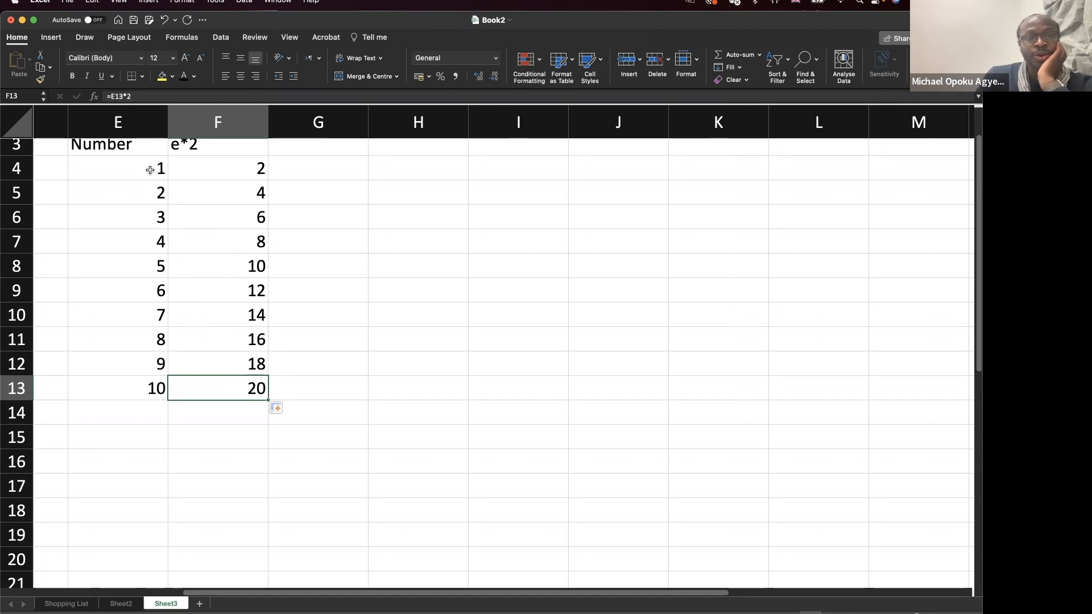
Walk down the Numbers in E4:E13 from 1 to 10 and back to the top.
left_click(150, 170)
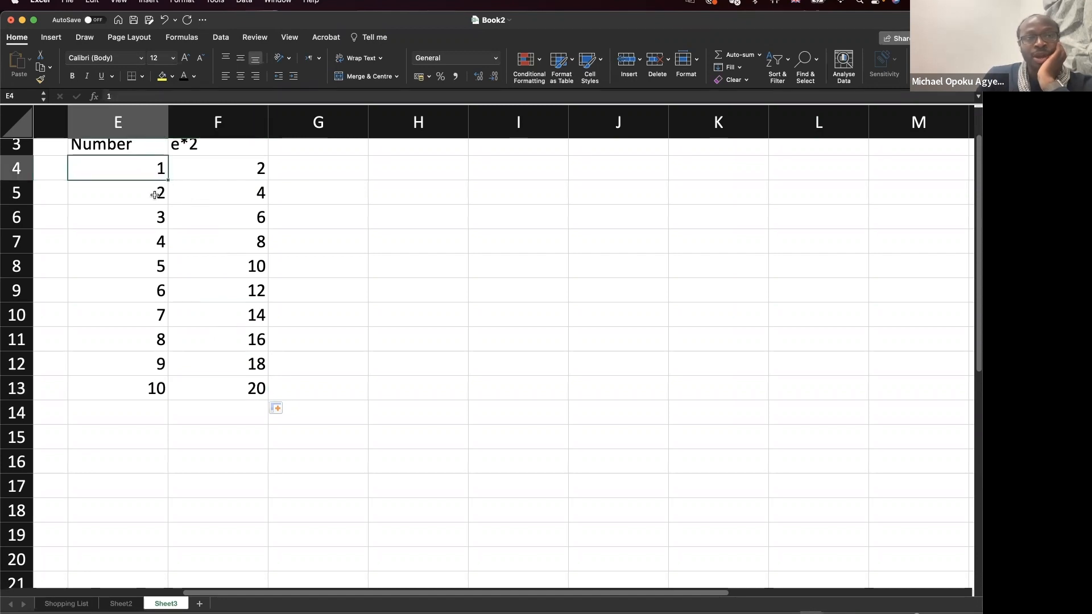
left_click(157, 194)
left_click(159, 215)
left_click(152, 249)
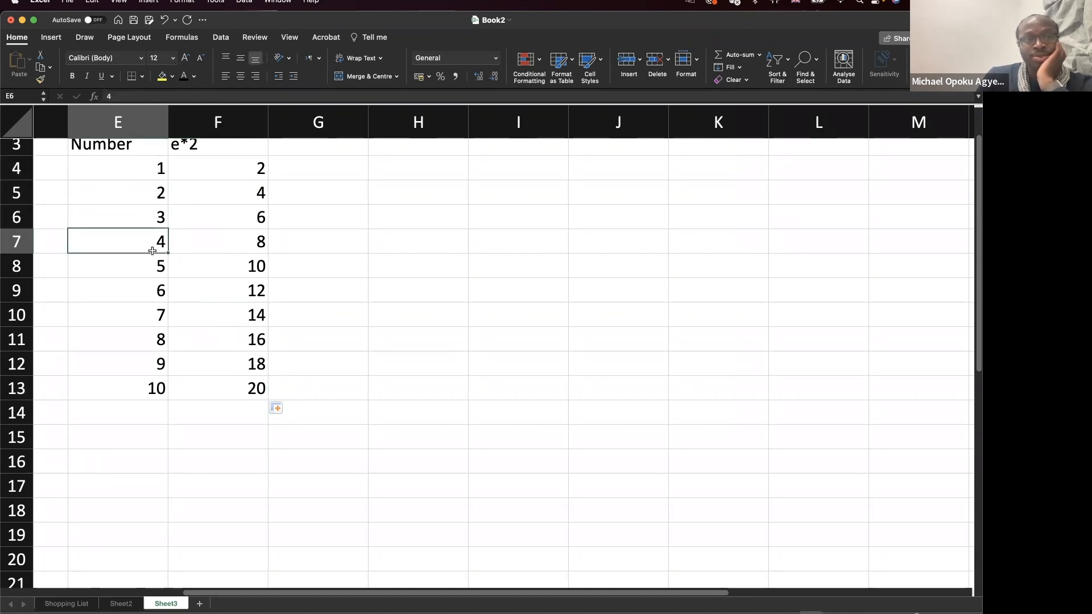
left_click(149, 284)
left_click(149, 314)
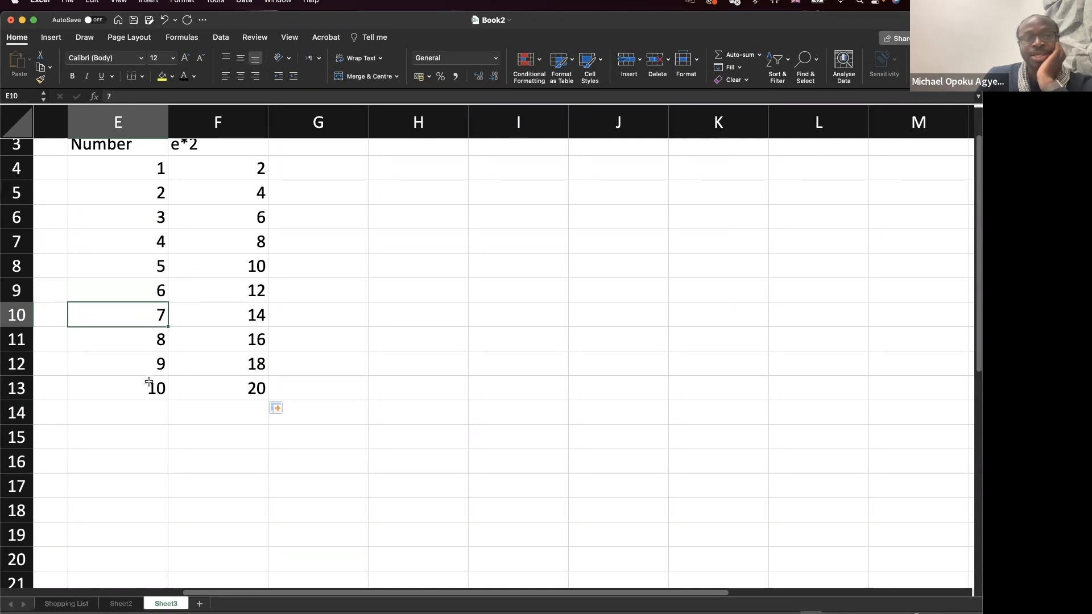
left_click(149, 382)
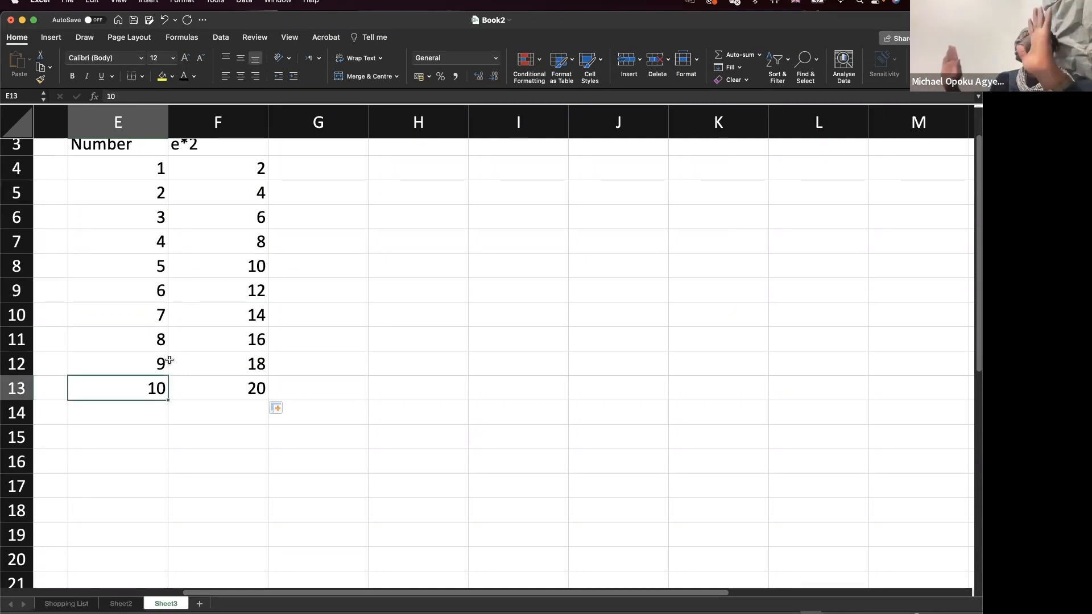
left_click(154, 176)
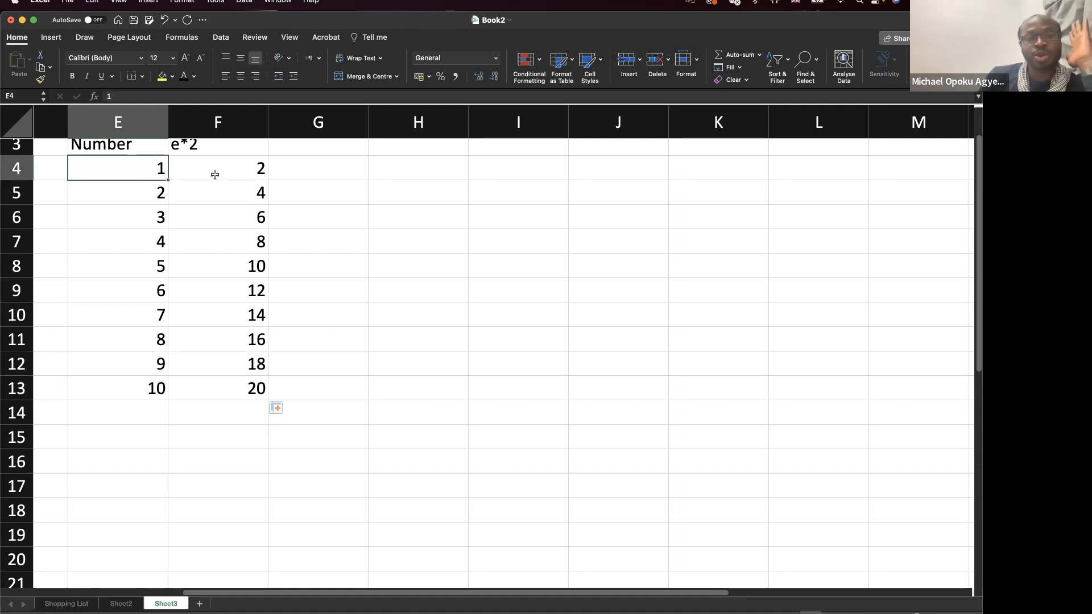
left_click(330, 146)
left_click(313, 182)
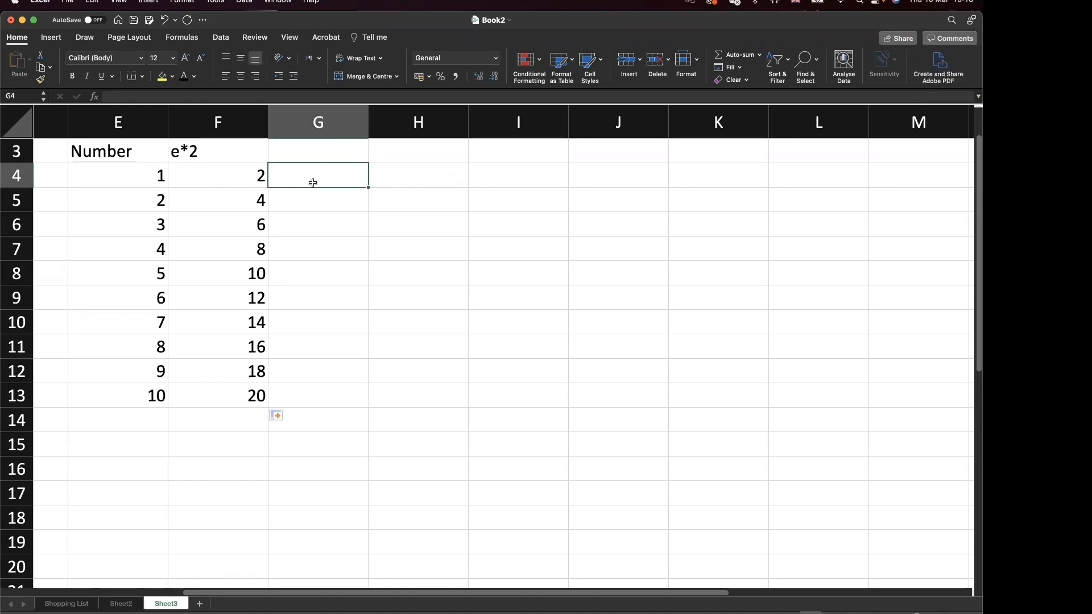
Enter =$E$4*F4 in G4, locking the reference to E4, giving 2.
type("=")
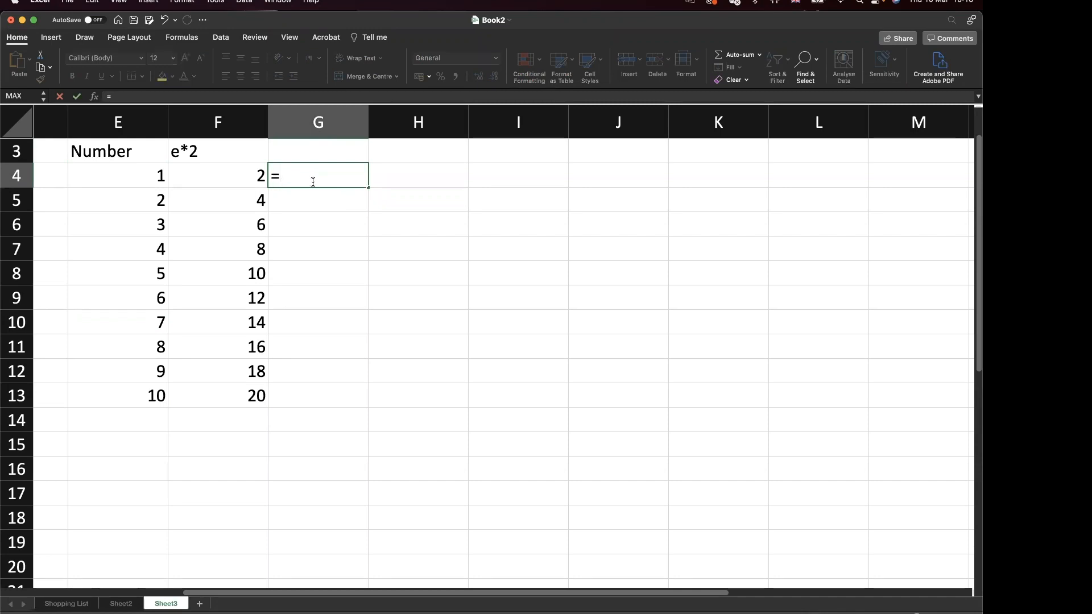
type("$")
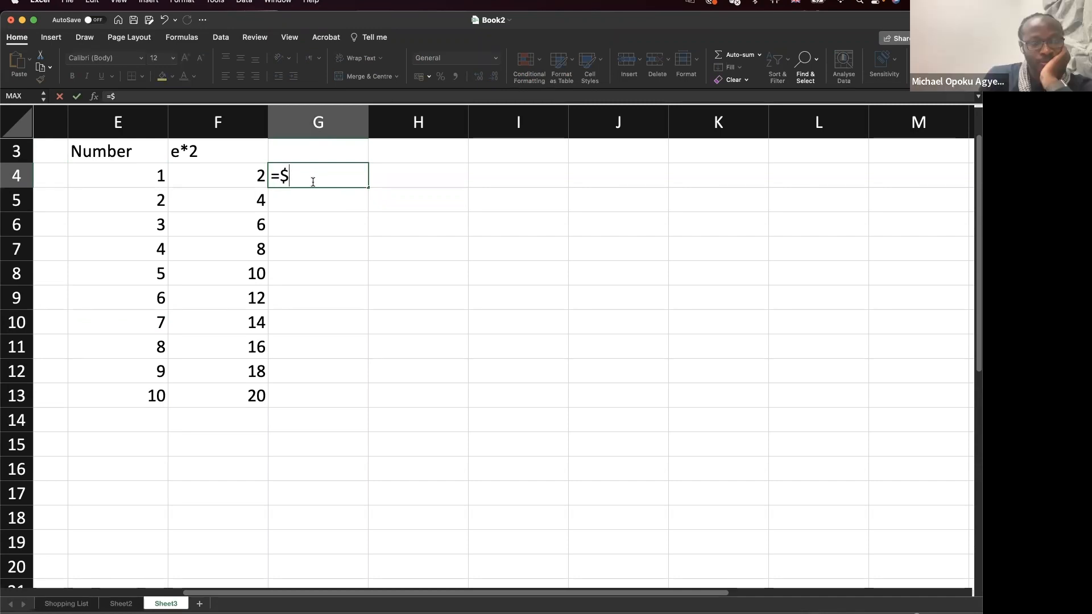
type("e")
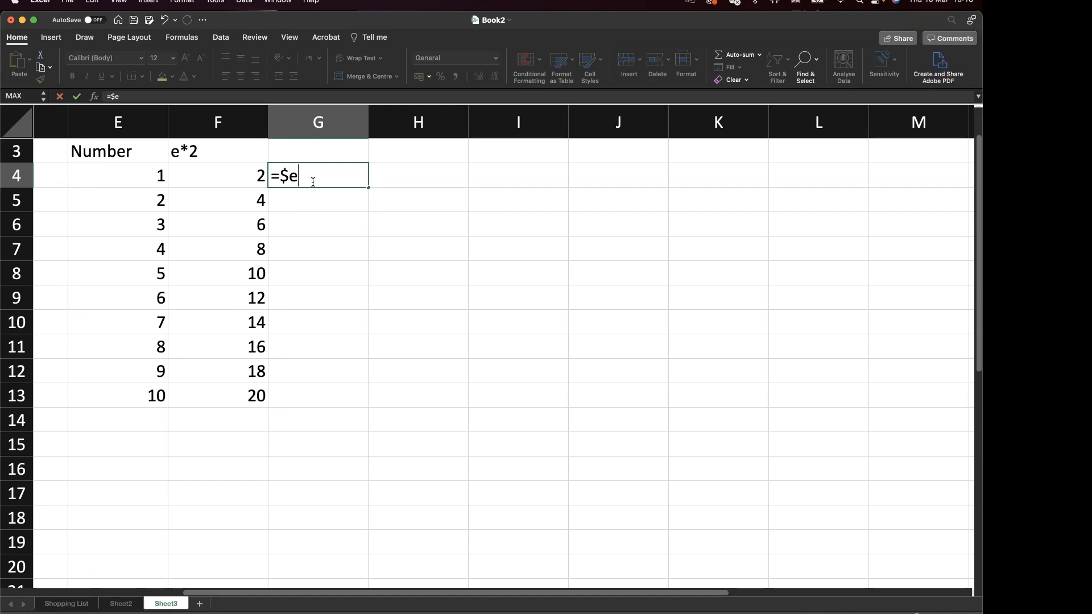
type("$4")
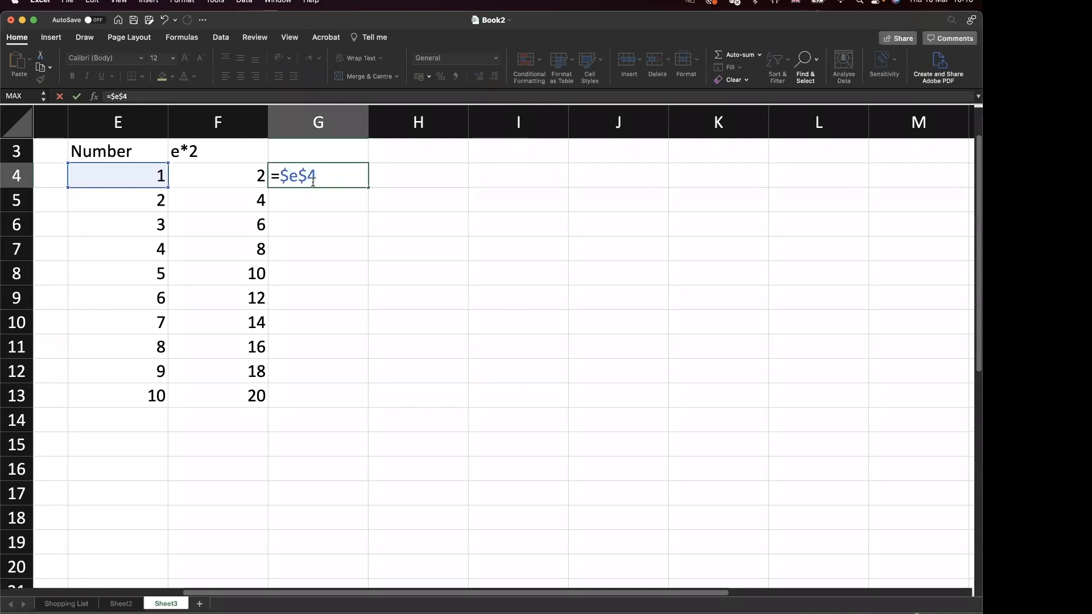
type("*")
type("f4")
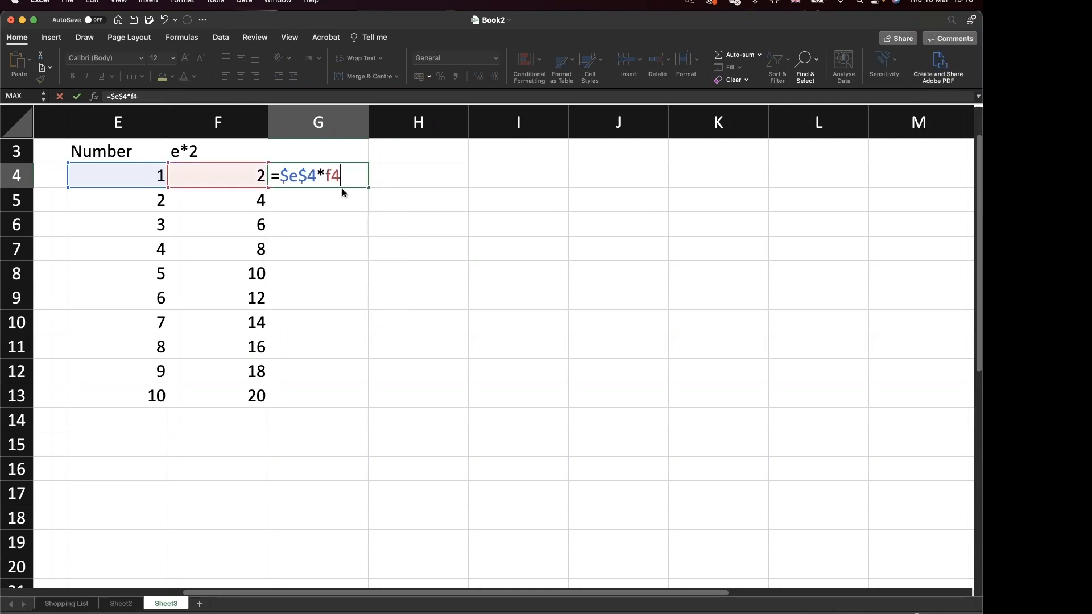
key("Return")
left_click(359, 180)
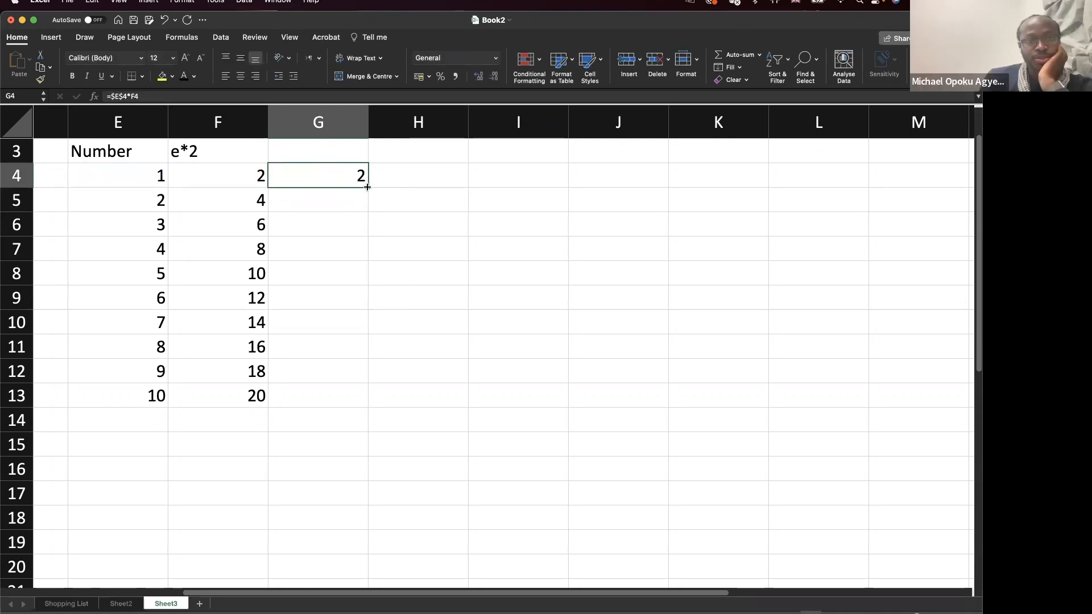
Fill G4's formula down to G13 and highlight the fixed $E$4 reference in G13.
left_click_drag(367, 189, 353, 400)
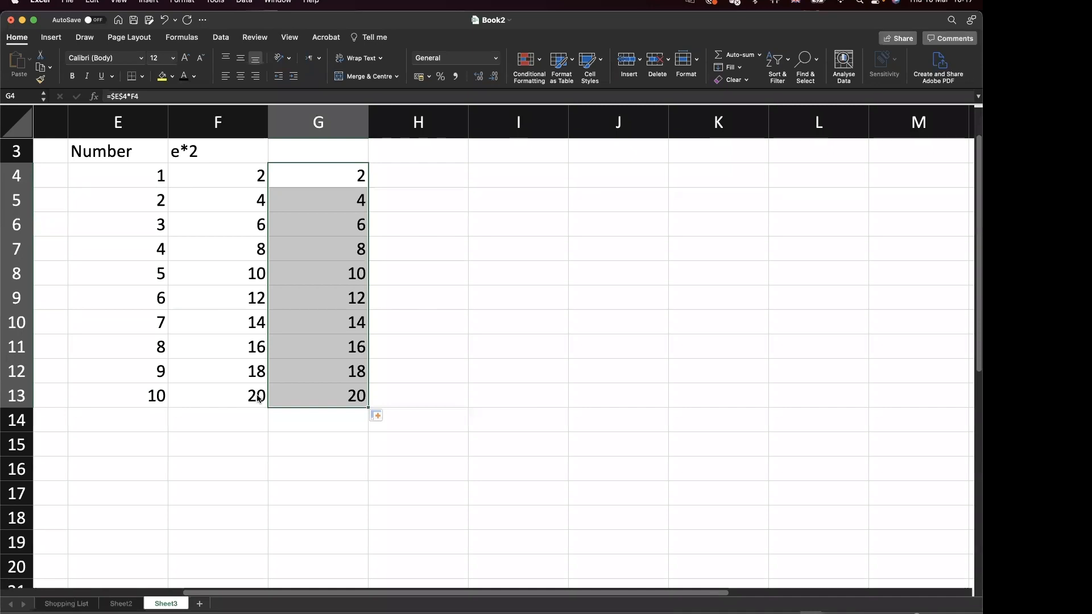
double_click(296, 394)
left_click_drag(317, 394, 280, 396)
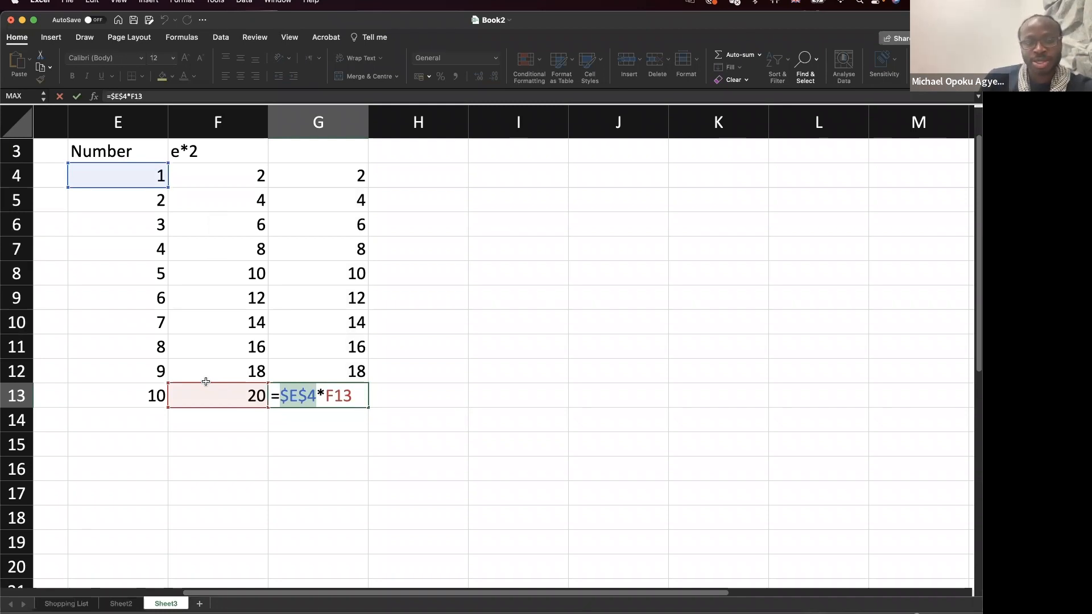
key("Return")
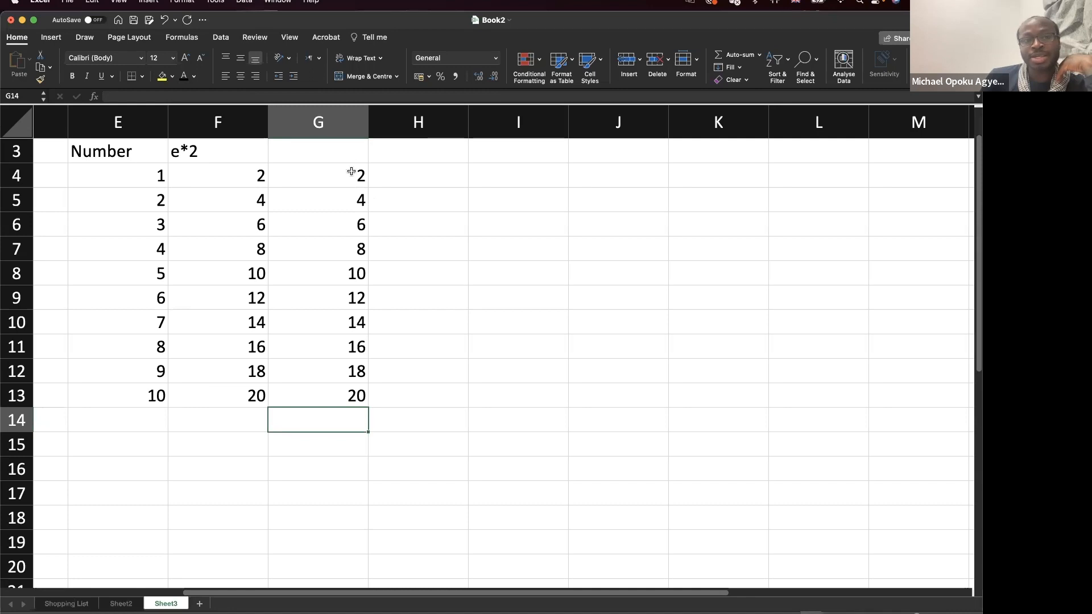
Point back and forth between E4 and F4 as the formula's inputs.
left_click(159, 175)
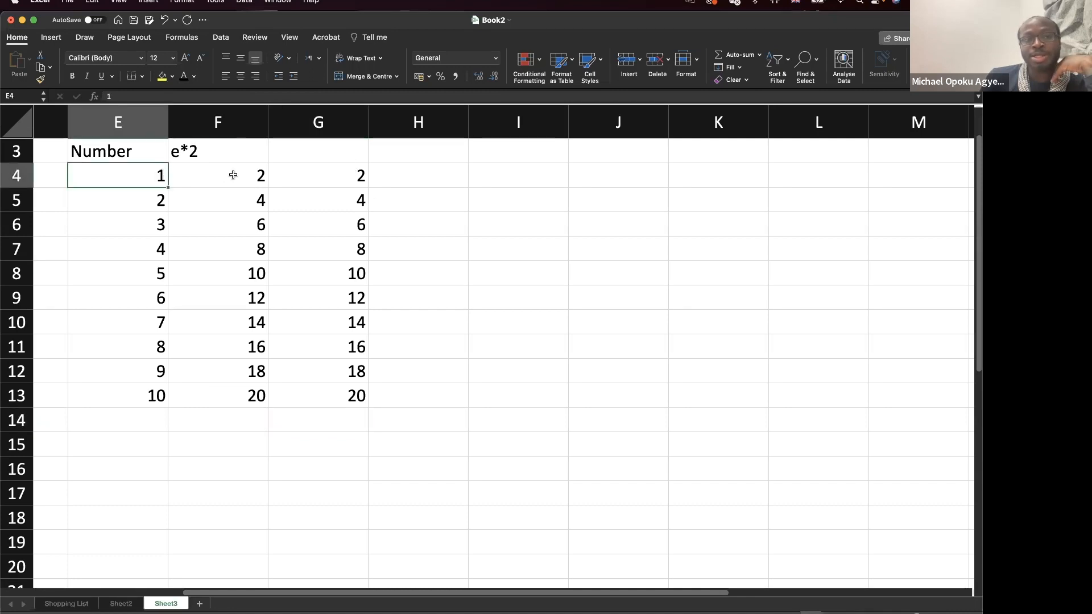
left_click(233, 174)
left_click(136, 176)
left_click(215, 175)
left_click(126, 176)
left_click(224, 175)
left_click(125, 174)
left_click(222, 175)
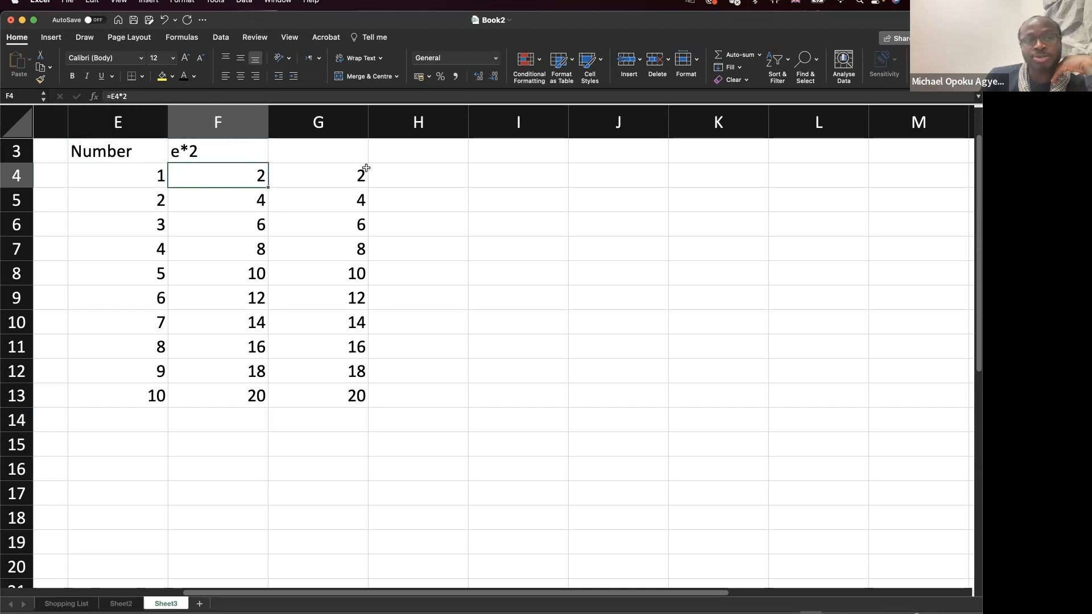
Edit G4 to =$E$4*$F$4, locking both references.
double_click(344, 175)
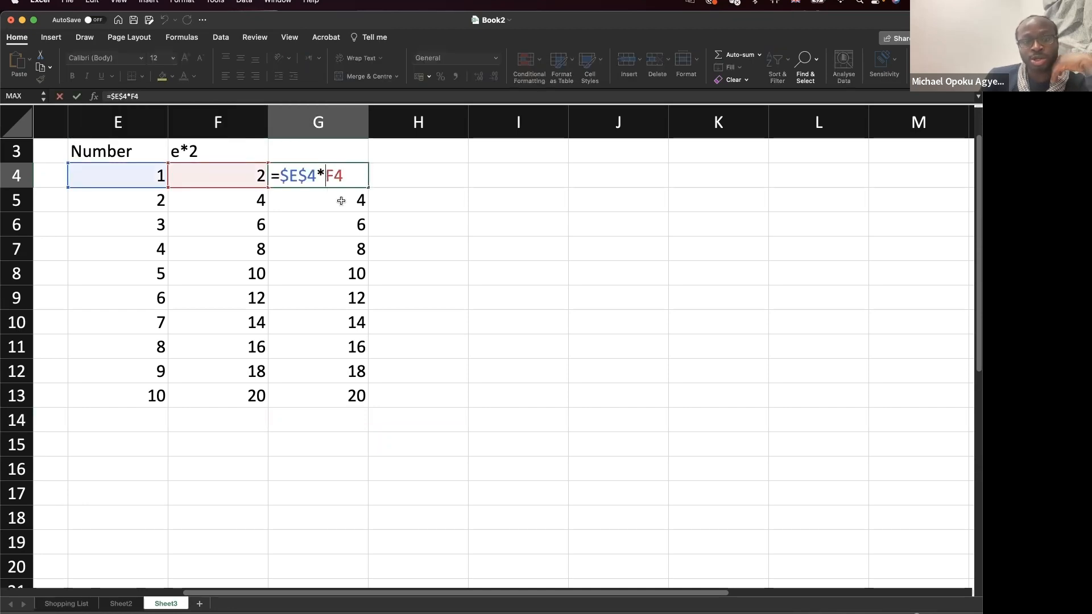
key("Left")
key("Left")
type("$")
key("Right")
key("Right")
key("Left")
type("$")
key("Return")
Fill G4 down to G13, undo the fill, and label G3 'absolute'.
left_click(358, 182)
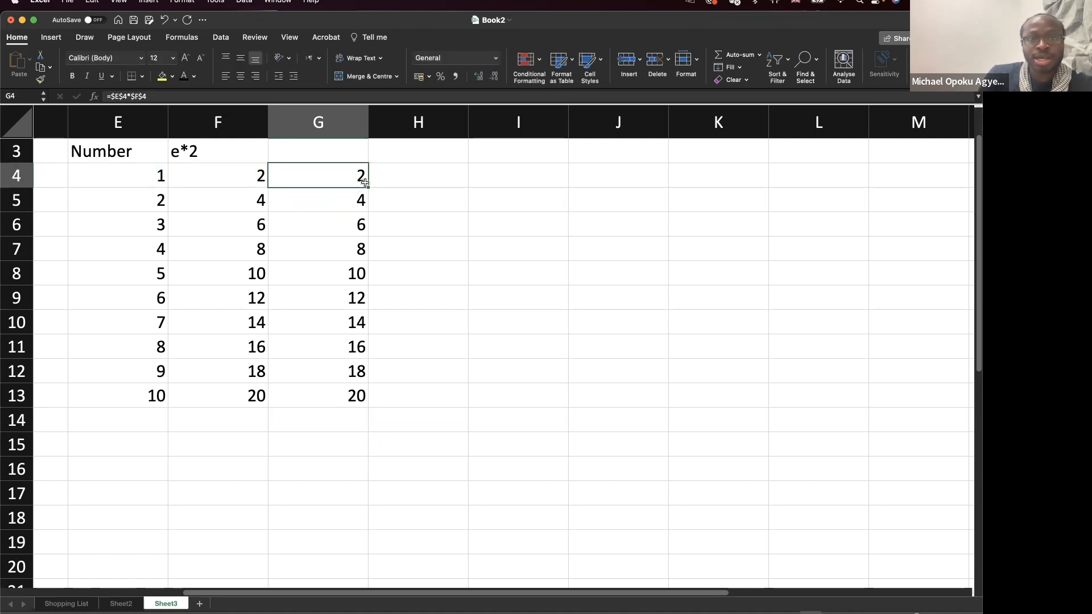
left_click_drag(367, 188, 359, 405)
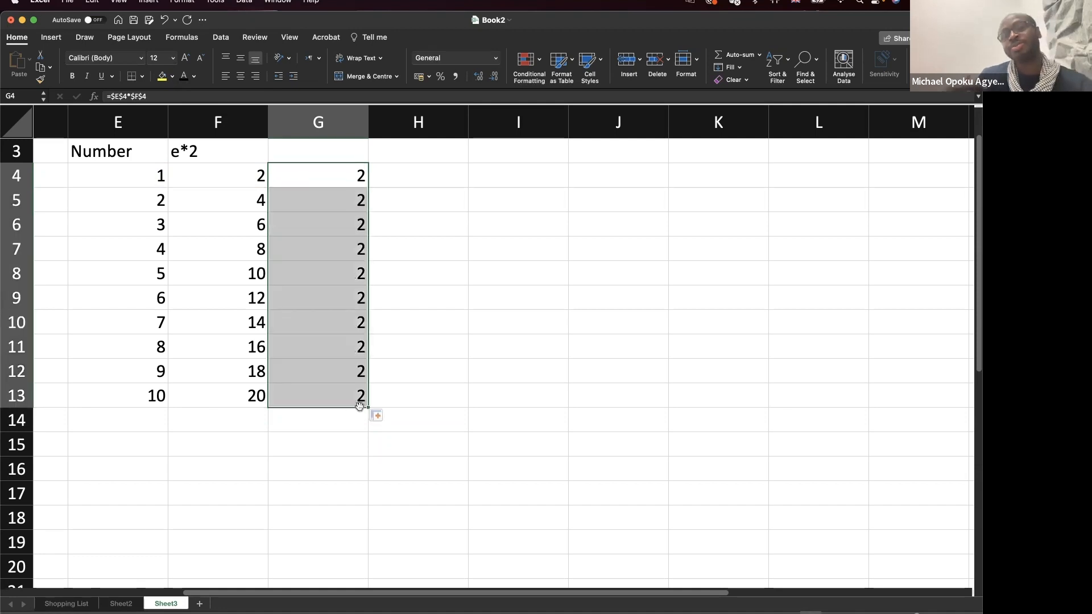
key("super+z")
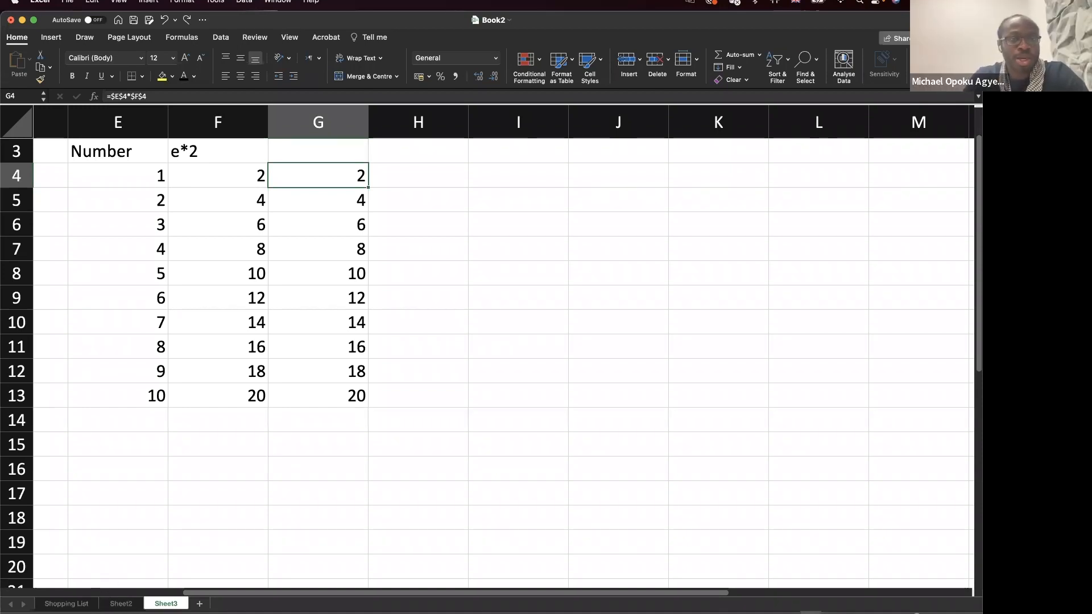
left_click(332, 153)
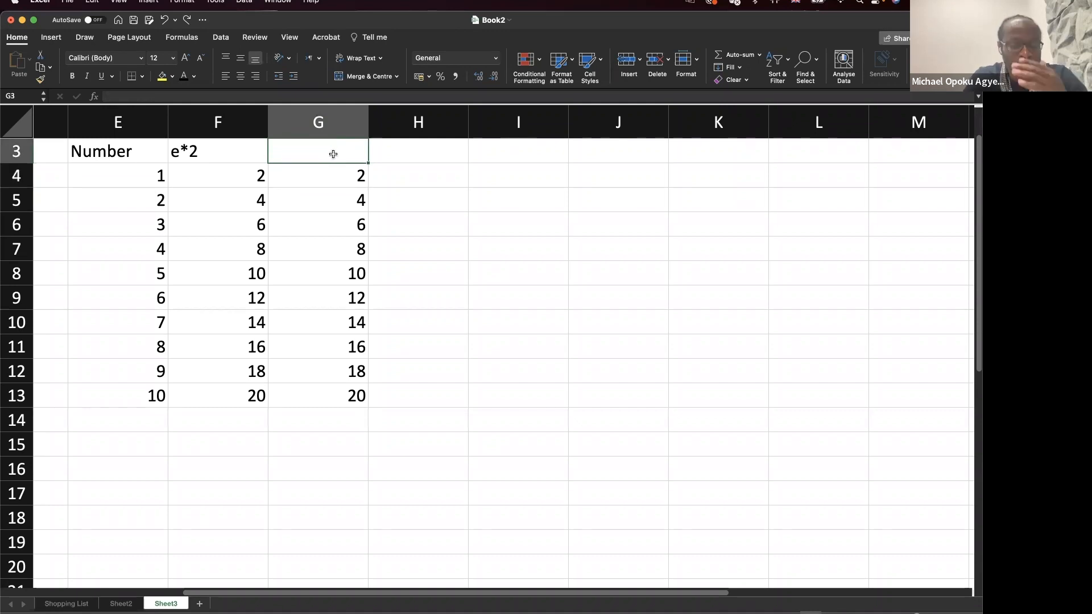
type("absolut")
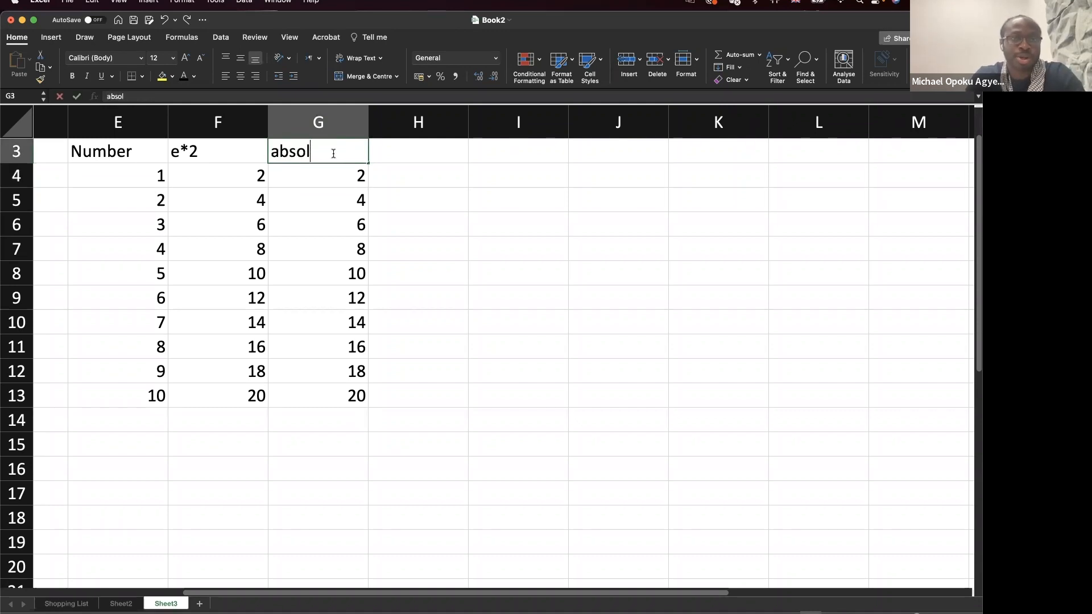
type("e")
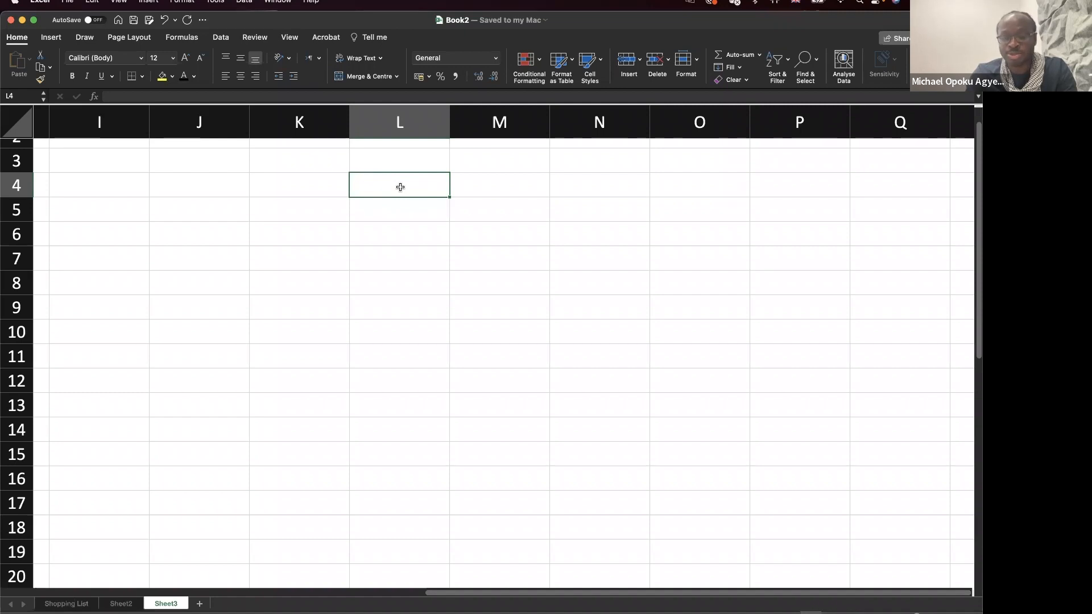
Enter 4 in L4, 6 in L5 and the label Total in K7.
type("28")
key("Return")
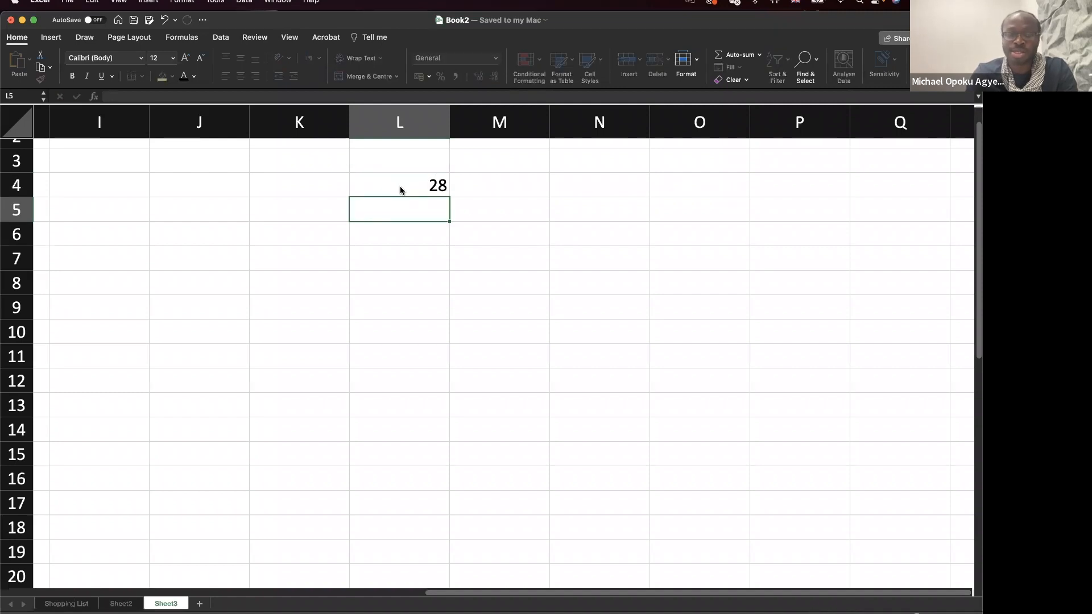
left_click(400, 188)
type("4")
key("Return")
type("6")
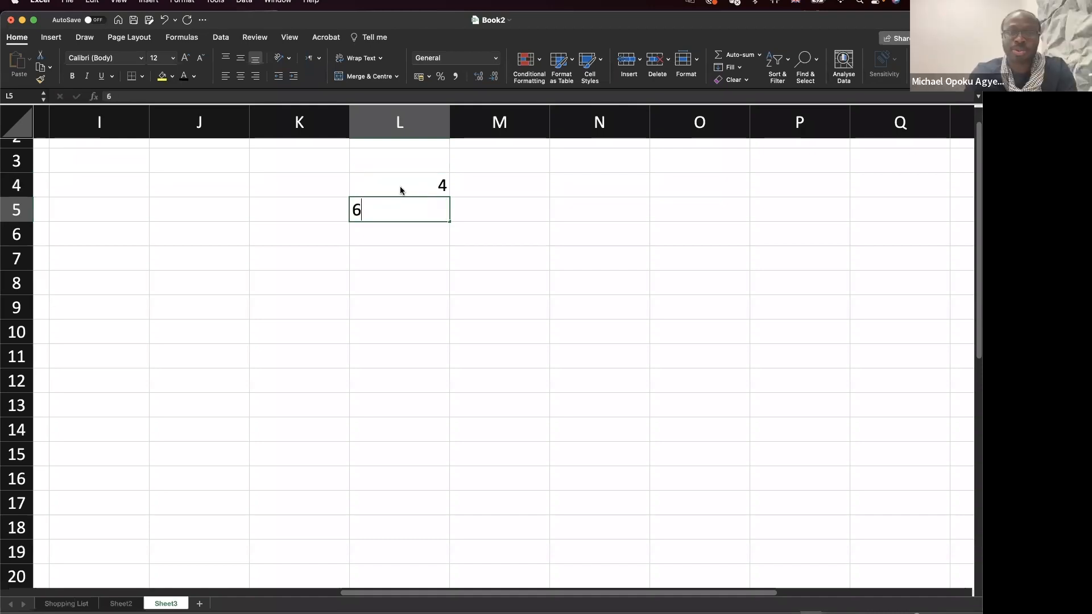
key("Tab")
key("Return")
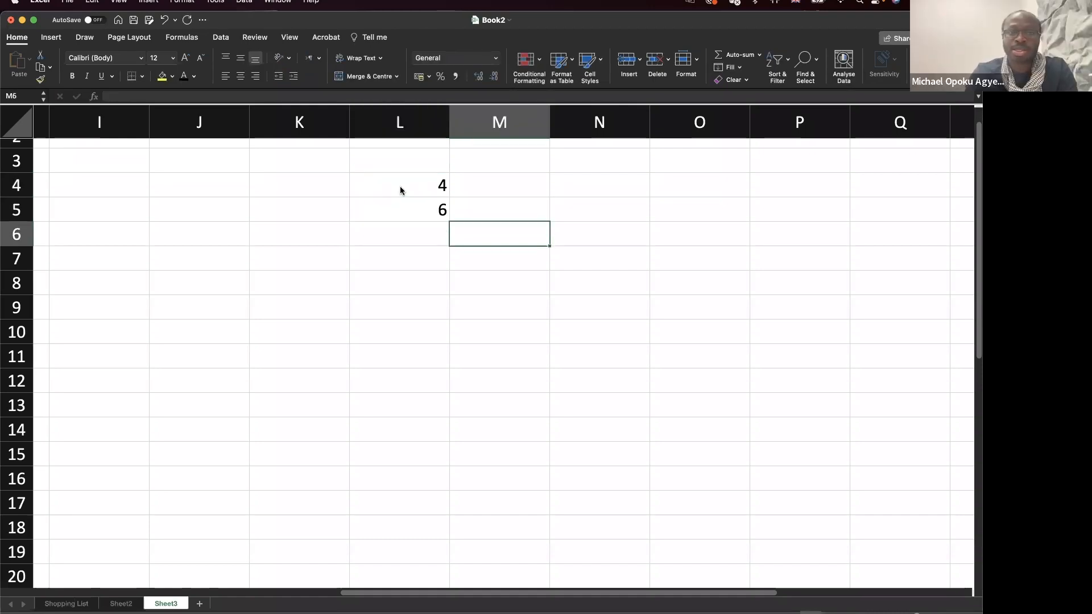
key("Return")
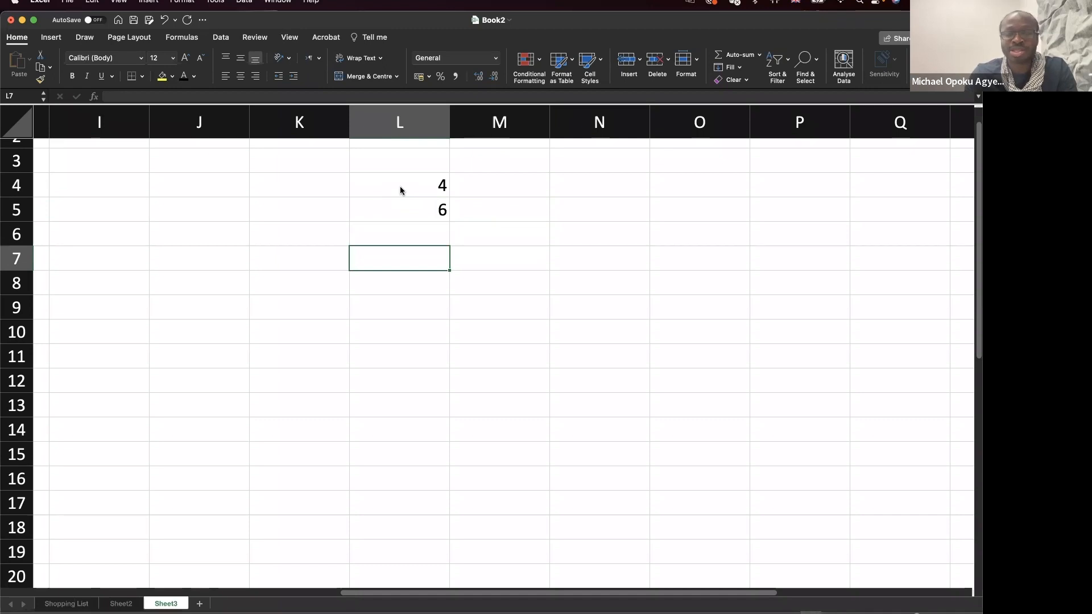
left_click(327, 254)
type("To")
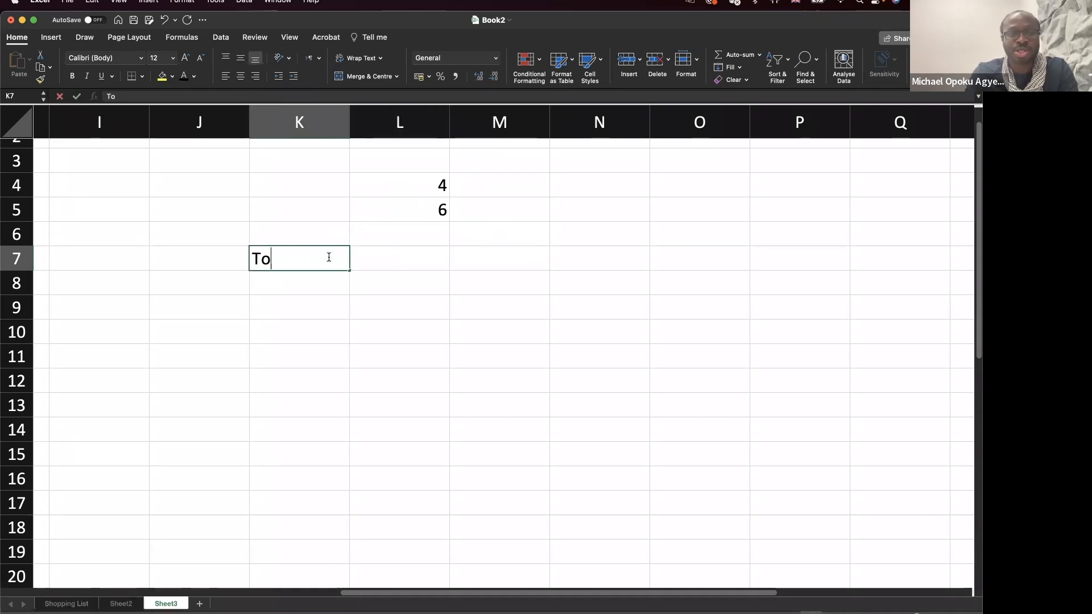
type("tal")
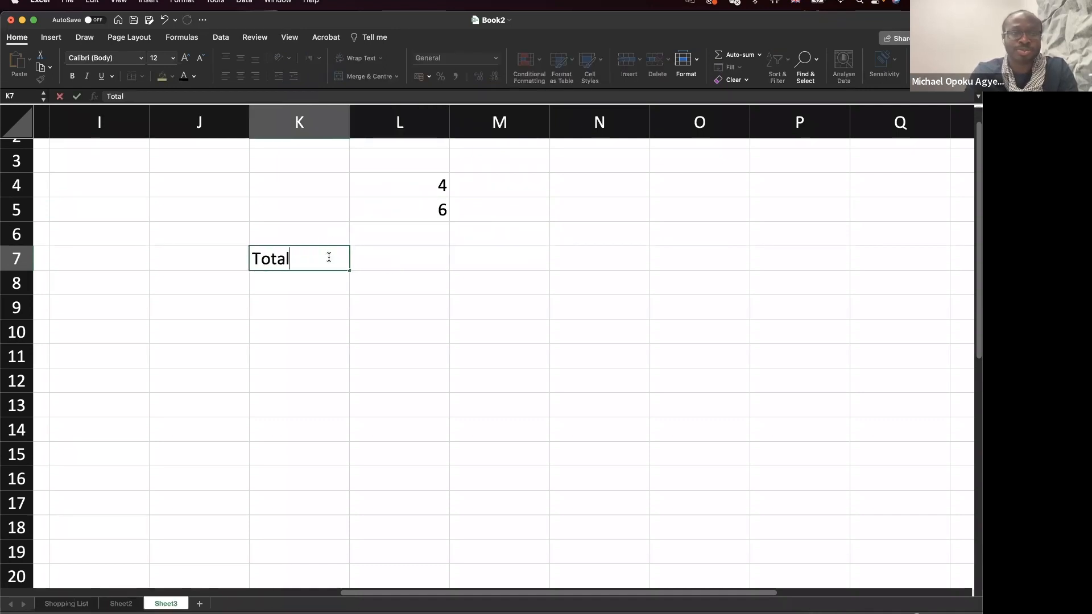
left_click(395, 265)
Enter =SUM(L4,L5) in L7 so the total shows 10.
type("=su")
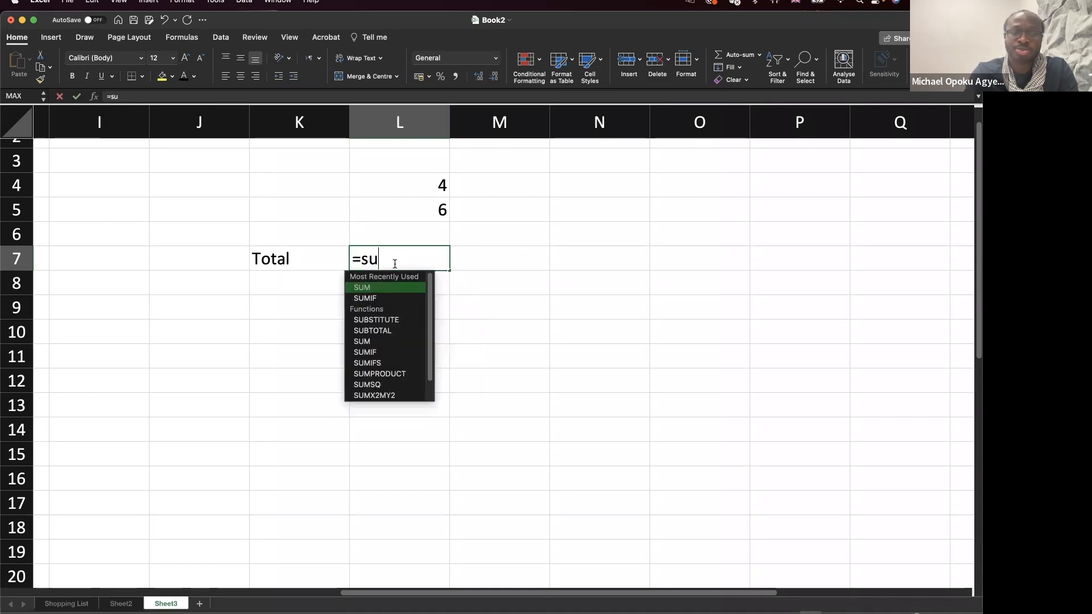
type("m(")
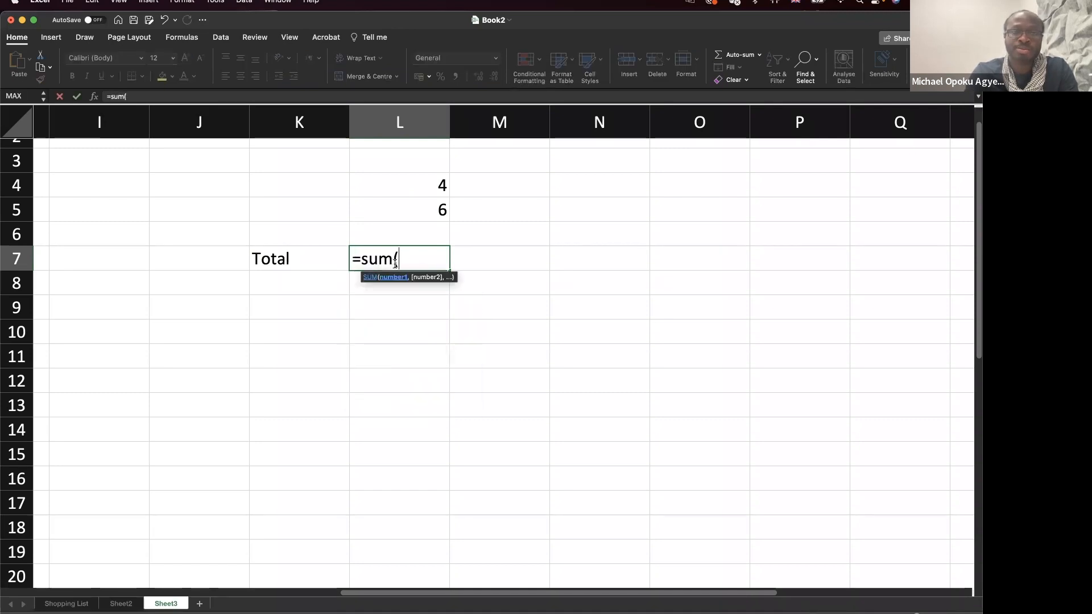
key("BackSpace")
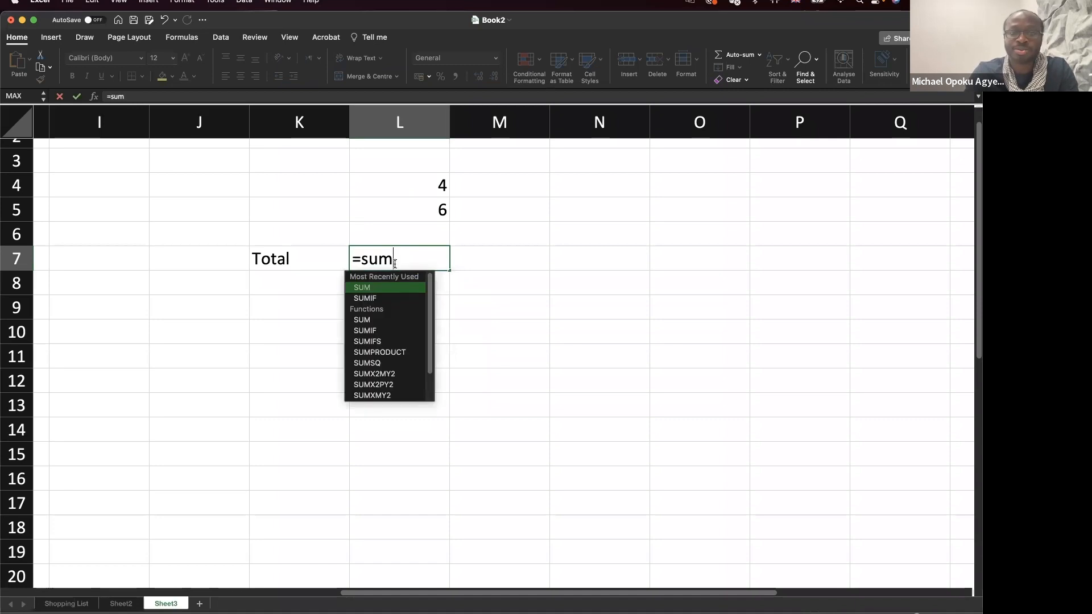
left_click_drag(424, 182, 424, 209)
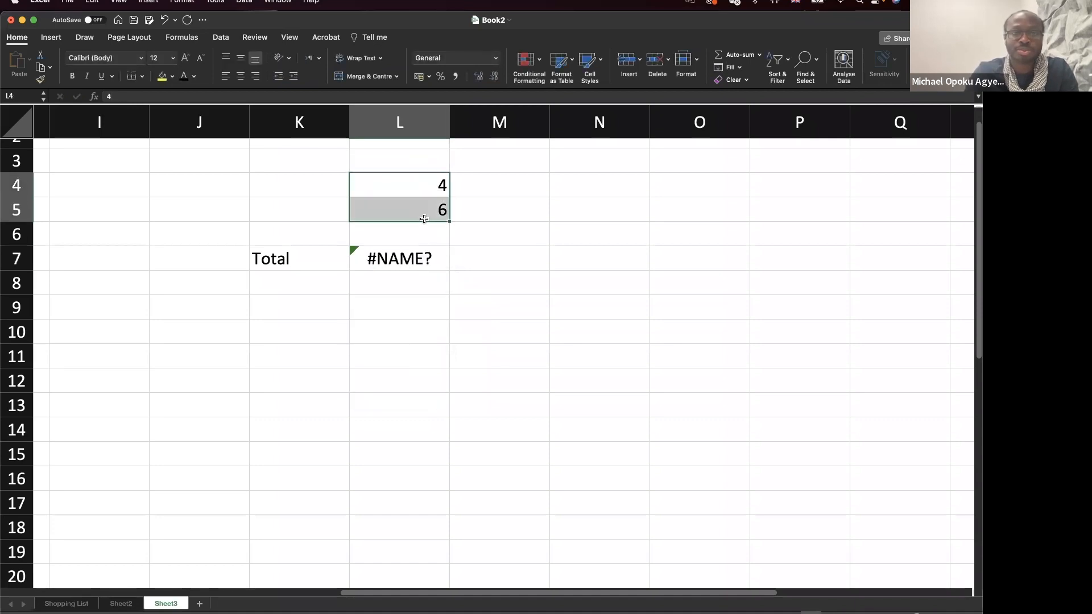
double_click(404, 255)
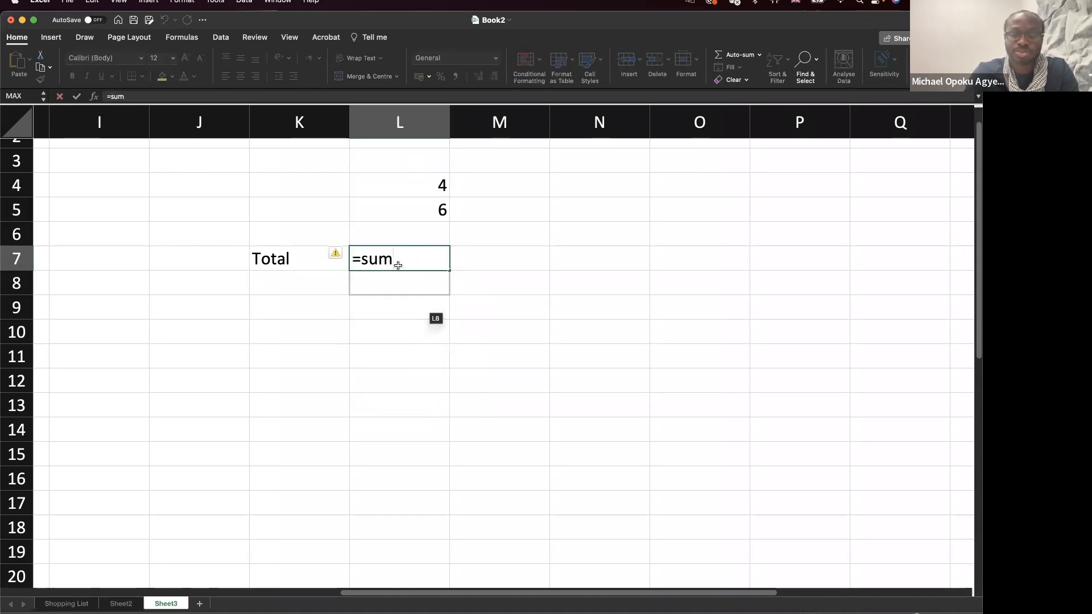
type("(")
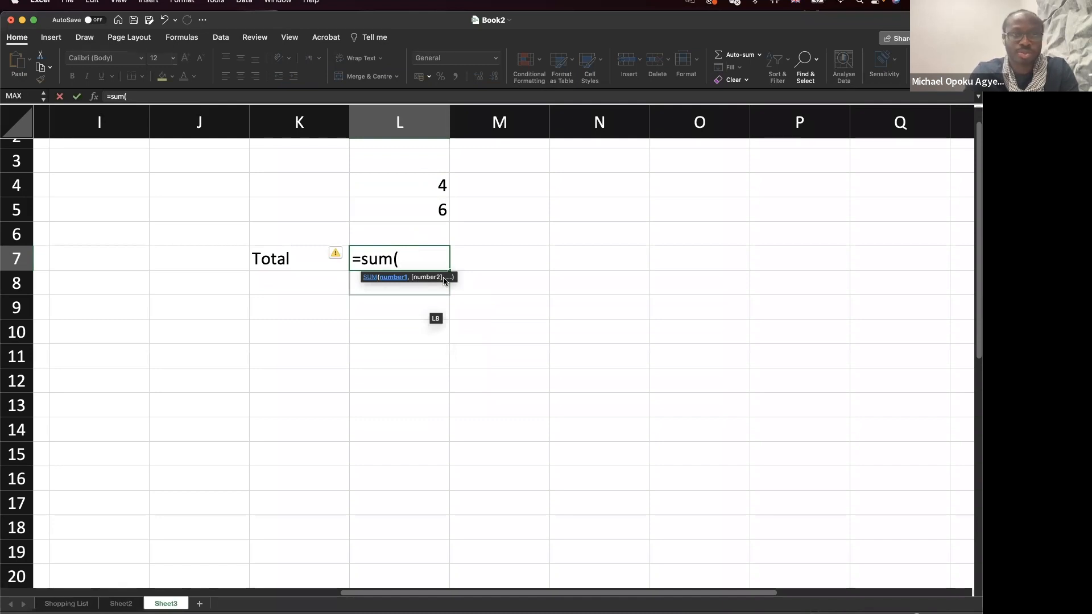
type("l")
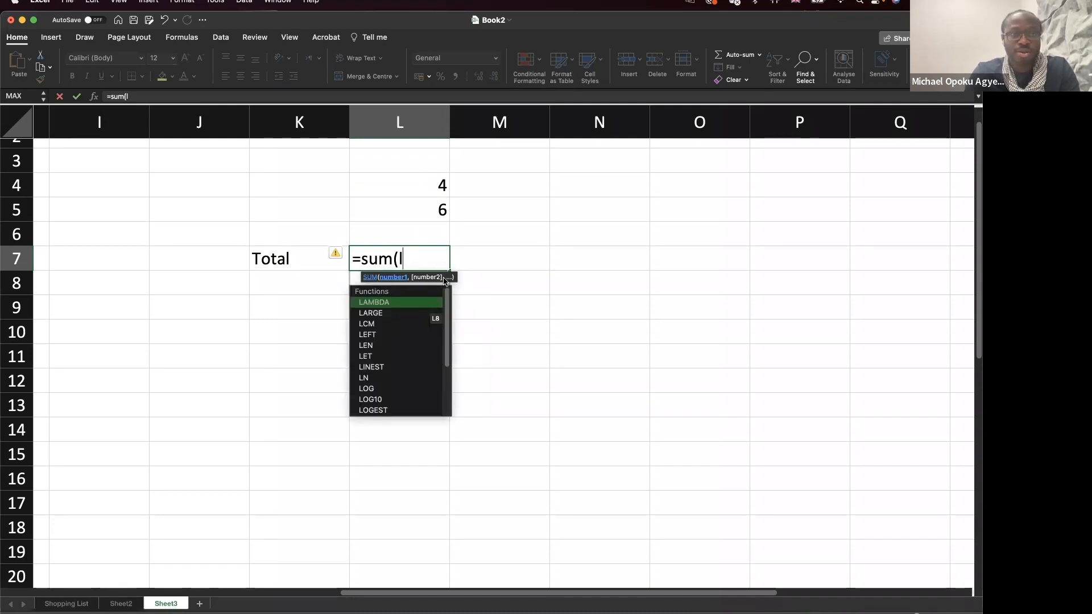
type("4")
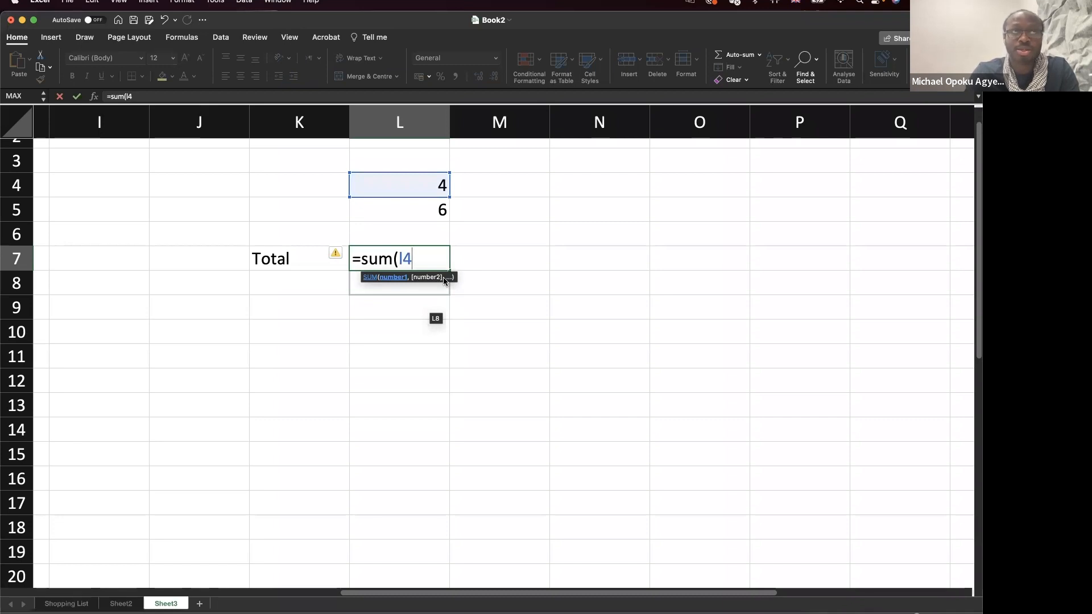
type(",l")
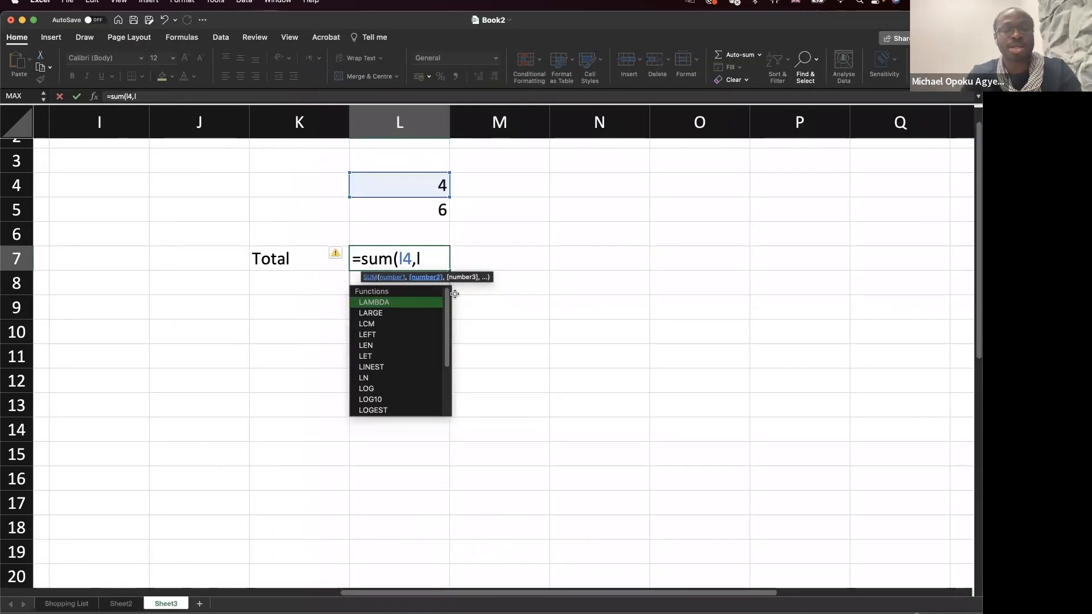
type("5")
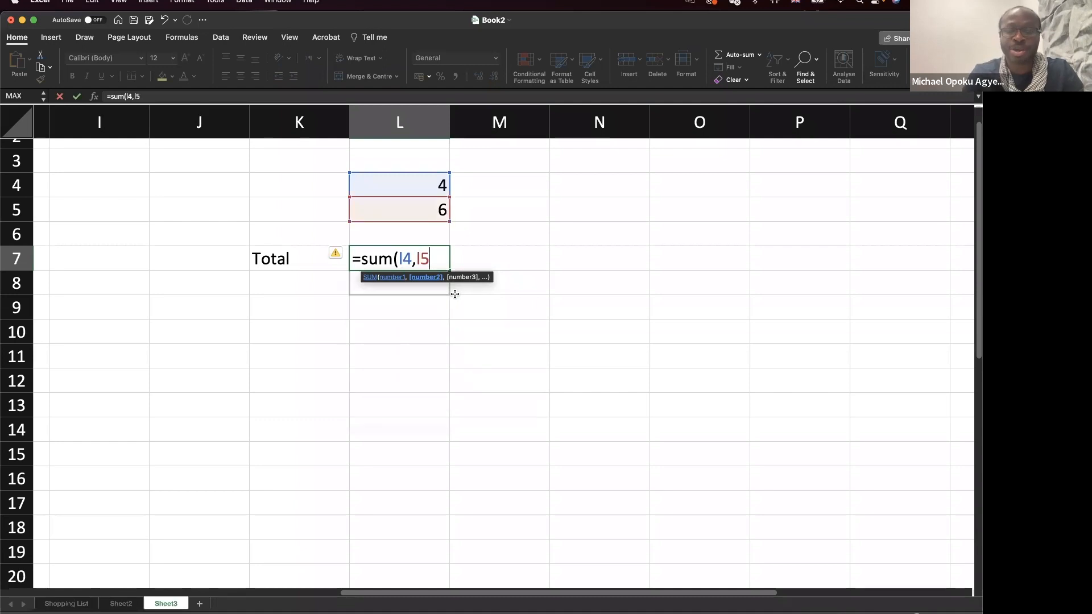
type(")")
key("Return")
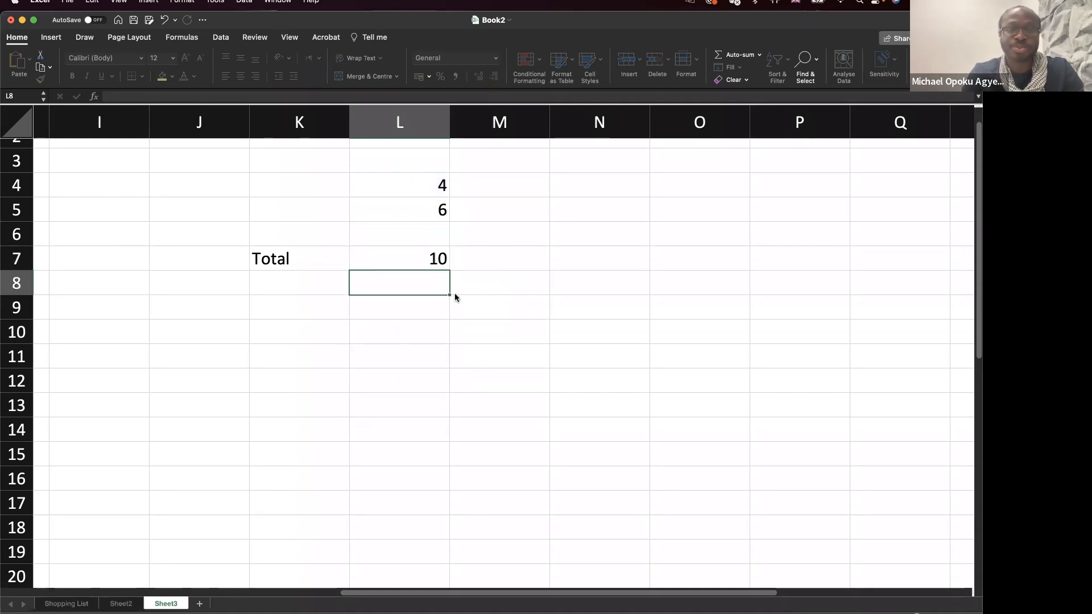
left_click(430, 260)
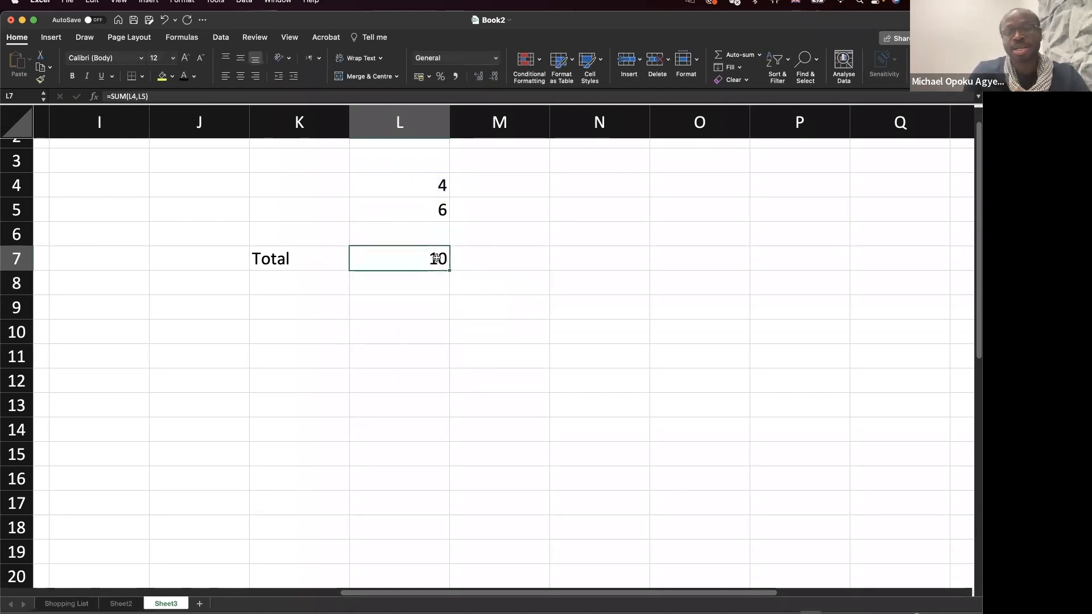
Enter =L7*L4*L5 in N4, multiplying the total by both numbers to get 240.
left_click(579, 184)
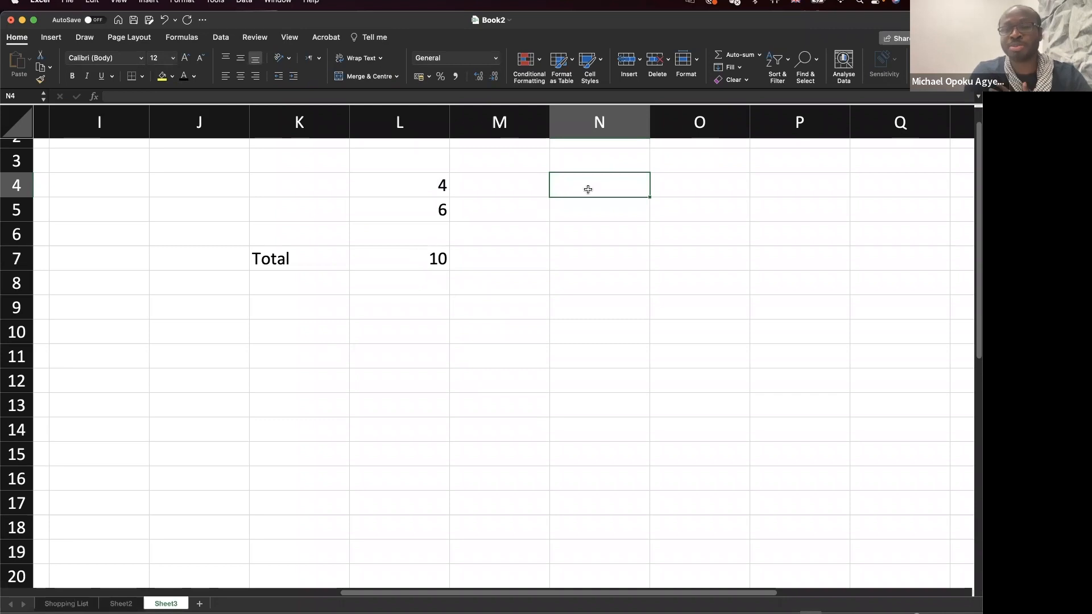
type("=")
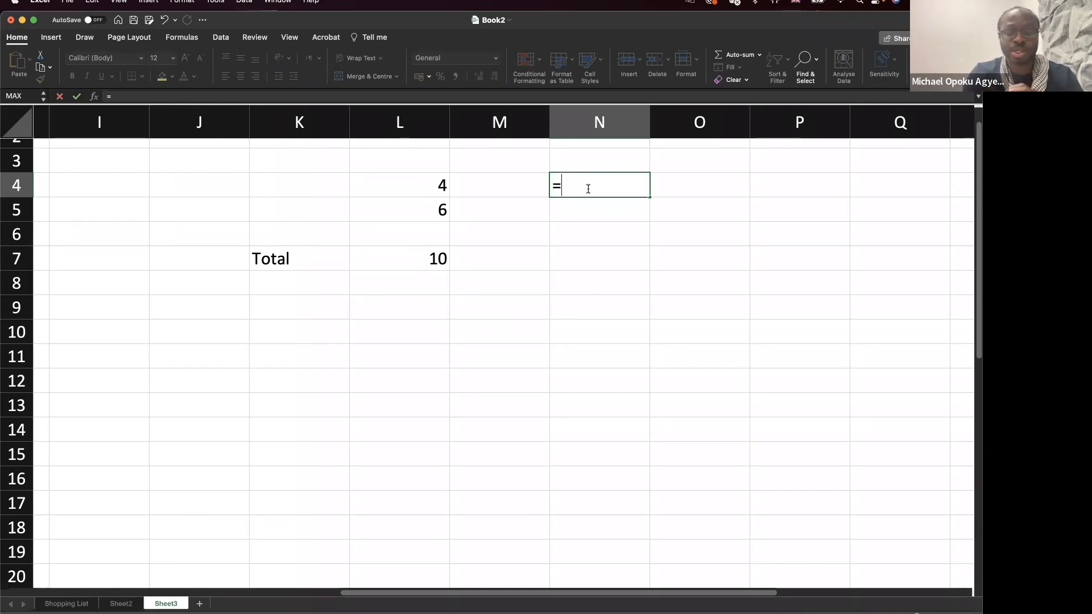
type("l7*(")
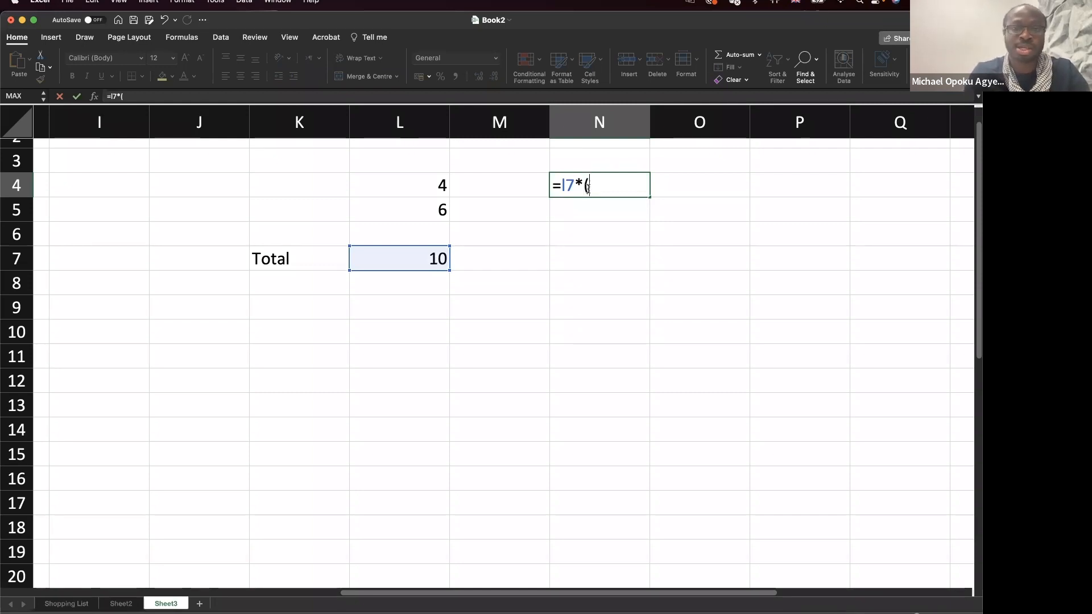
key("BackSpace")
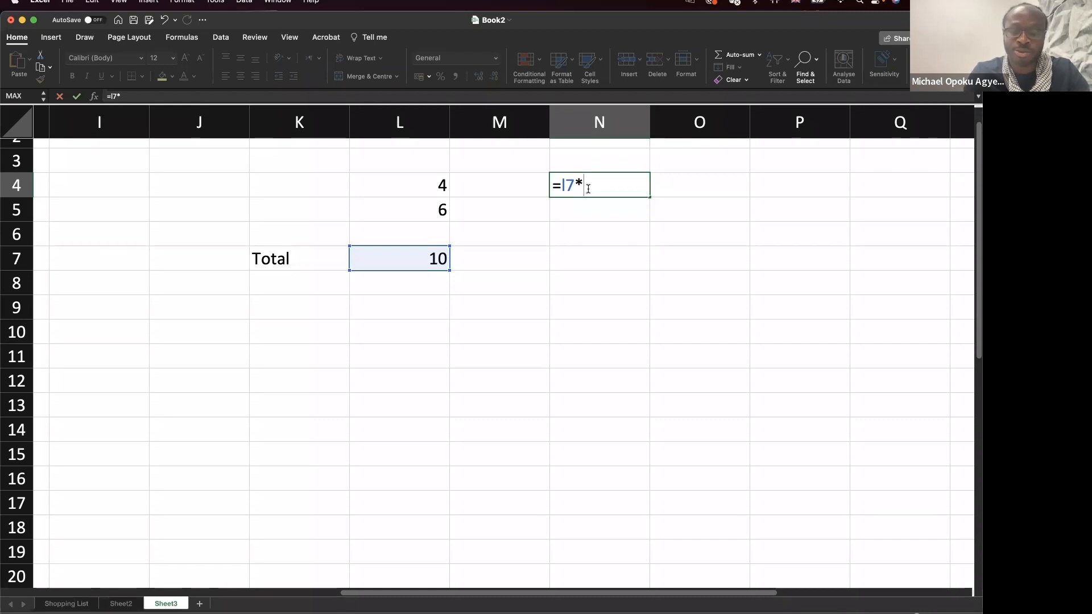
type("l")
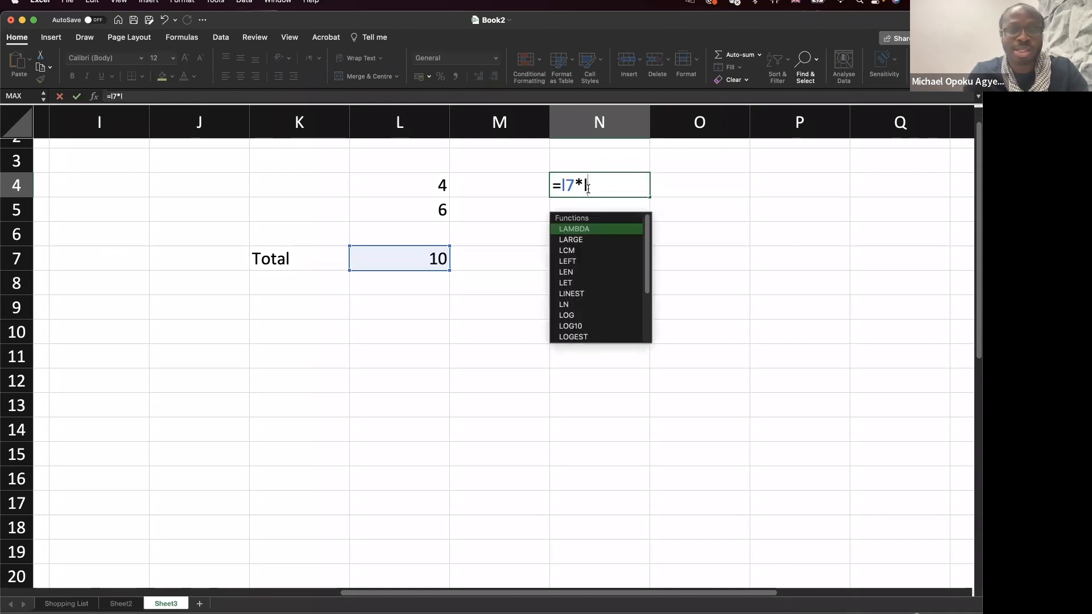
type("4")
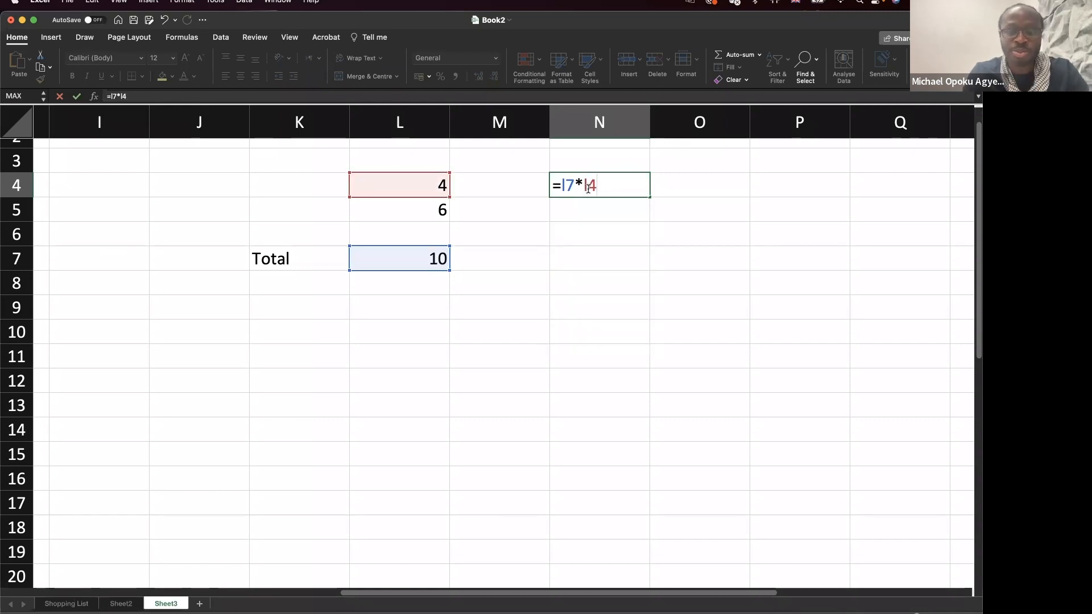
type("*")
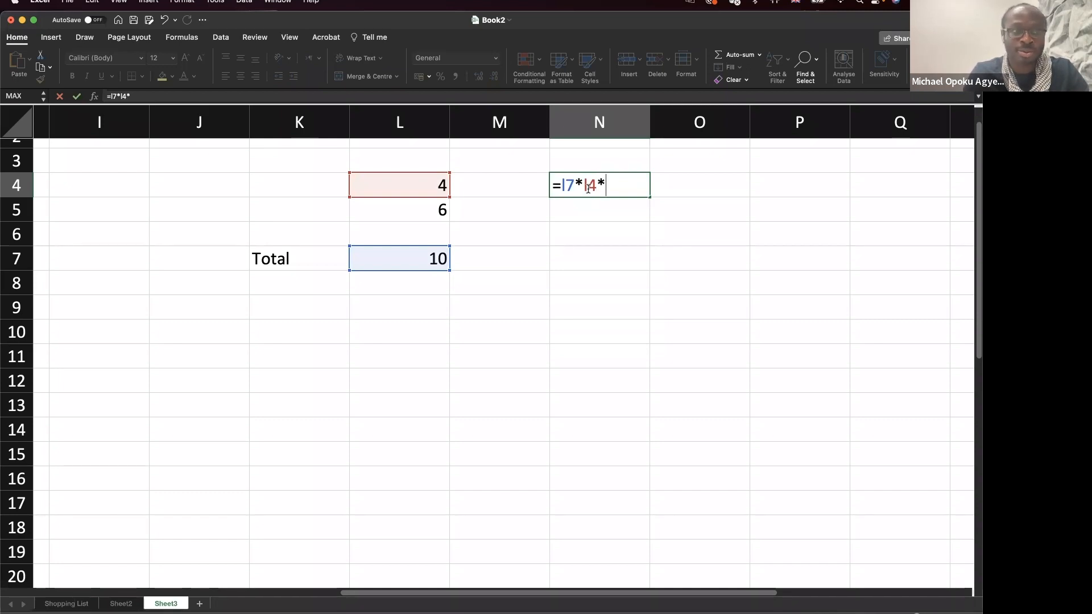
type("lf")
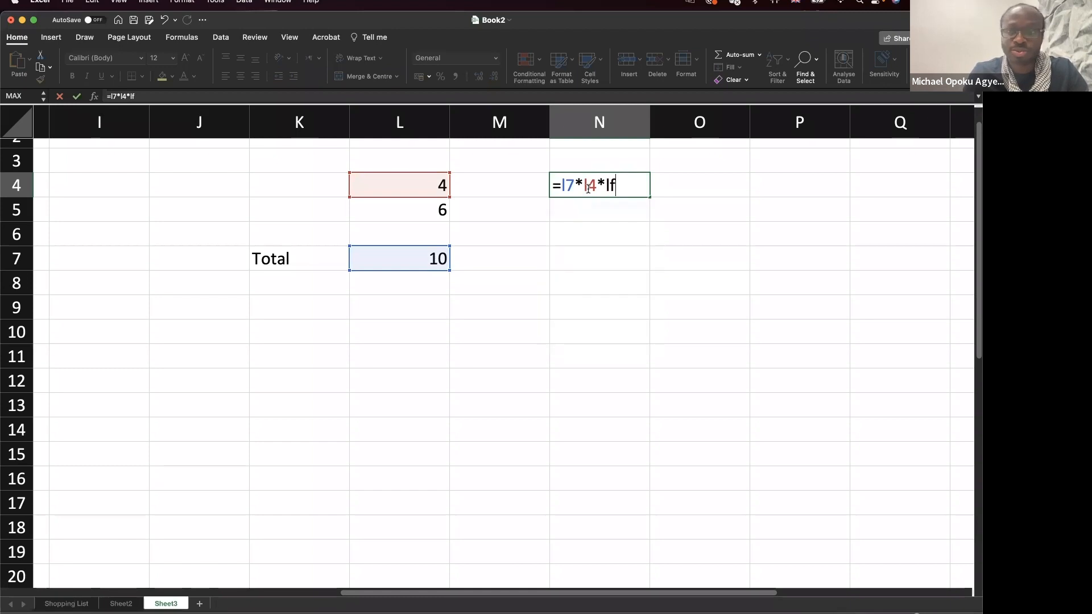
key("BackSpace")
type("5")
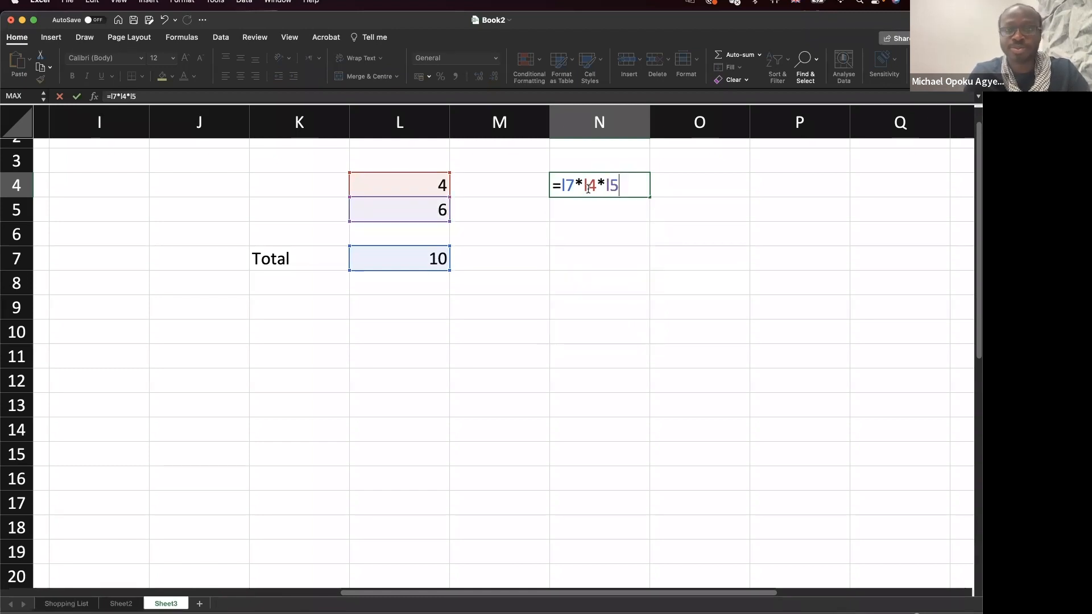
key("Return")
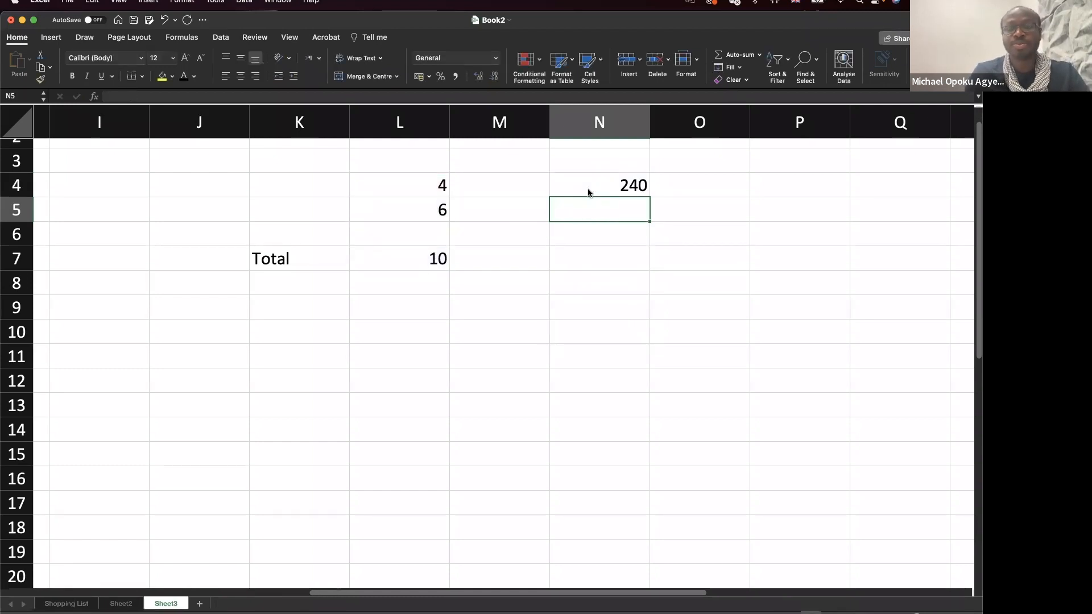
Change the value in L4 from 4 to 20.
left_click(629, 185)
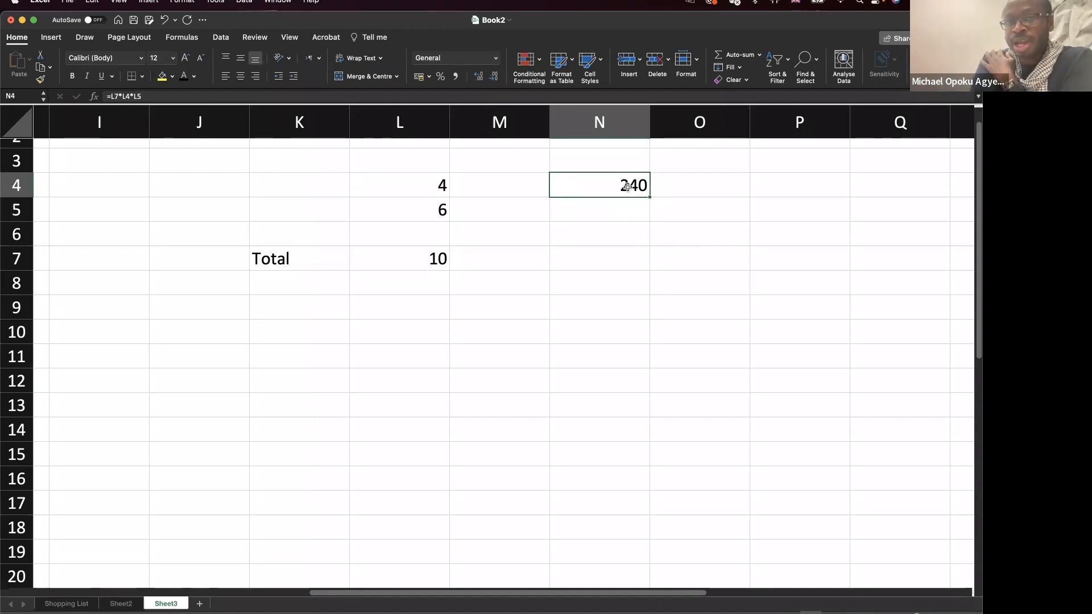
left_click(440, 260)
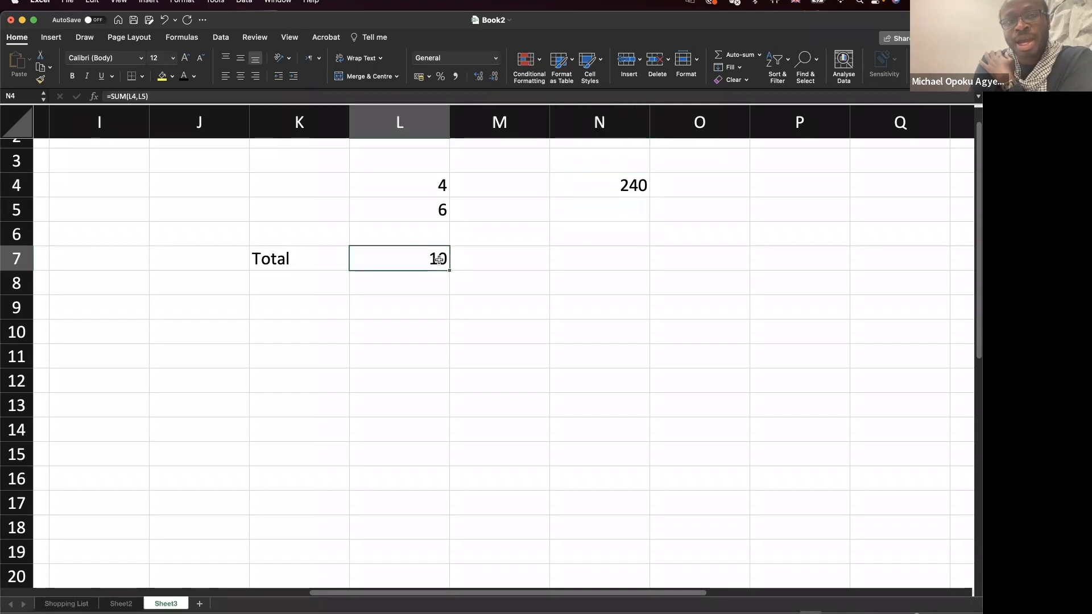
left_click(441, 184)
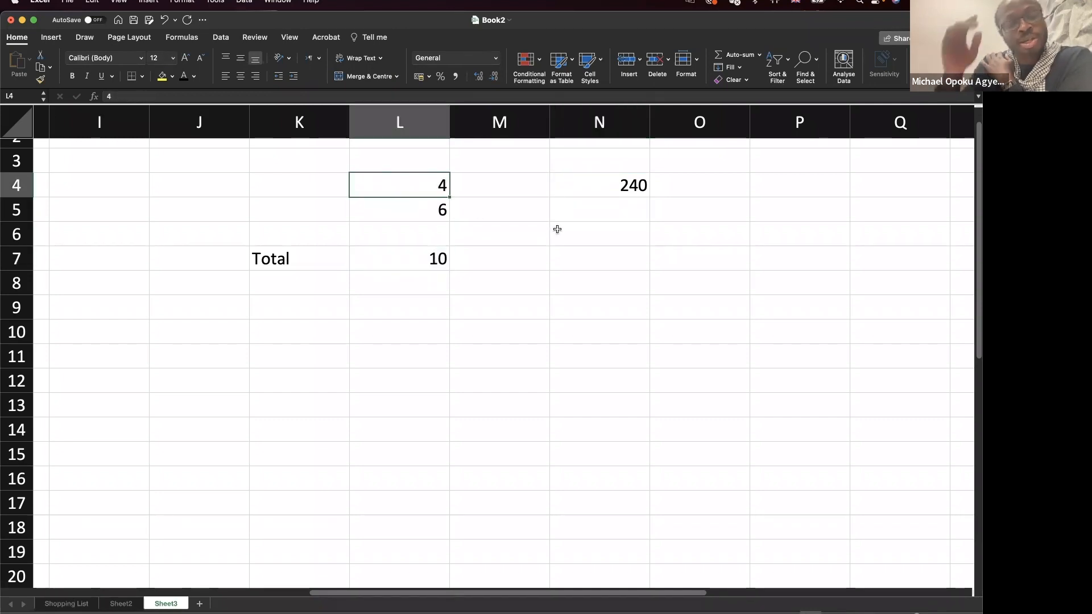
double_click(444, 187)
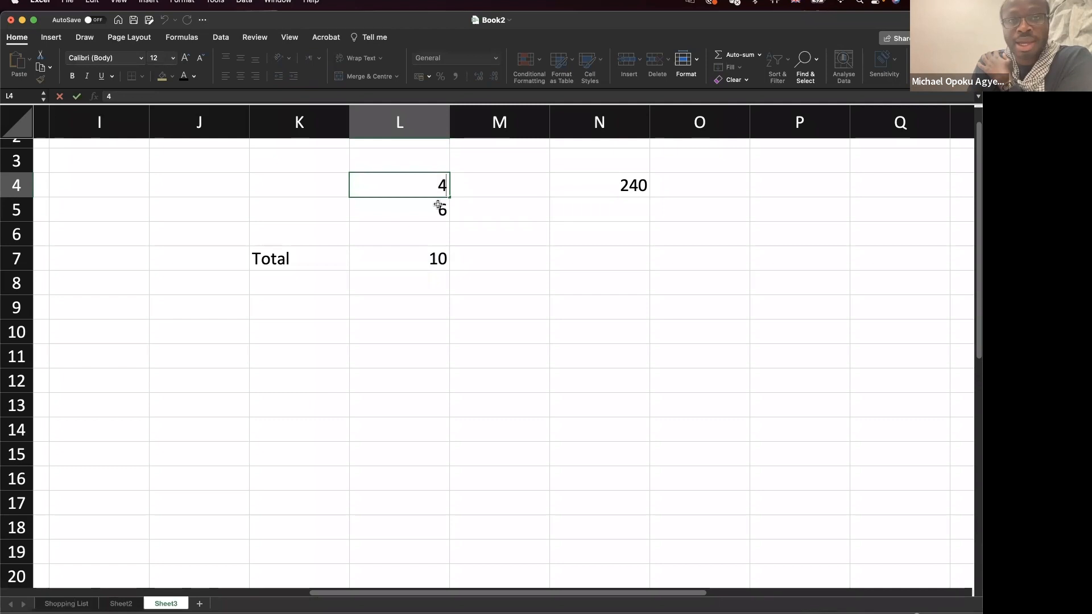
left_click(433, 209)
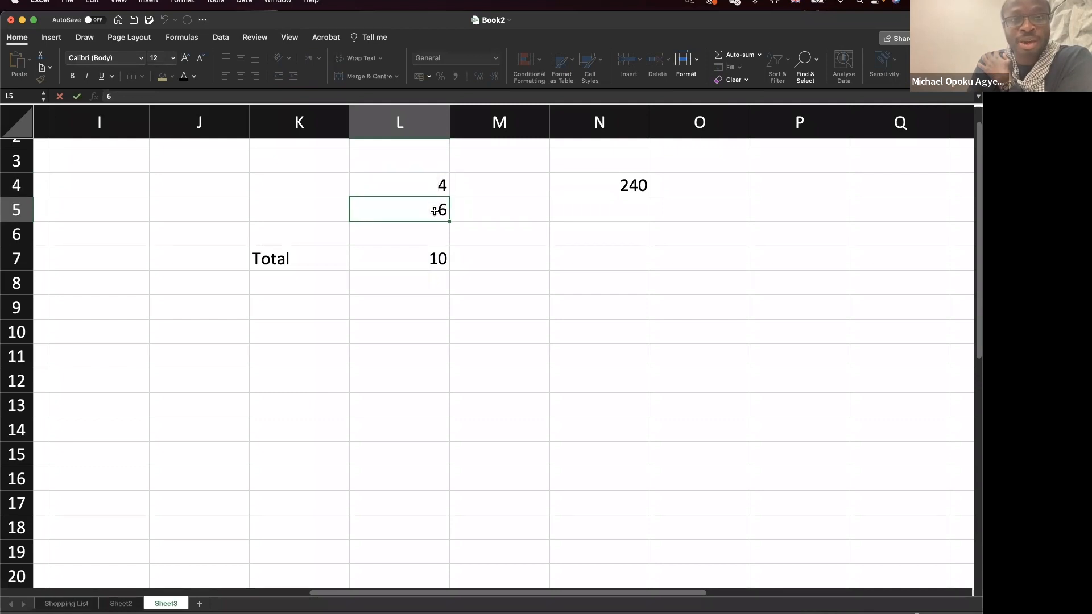
left_click(438, 190)
double_click(438, 190)
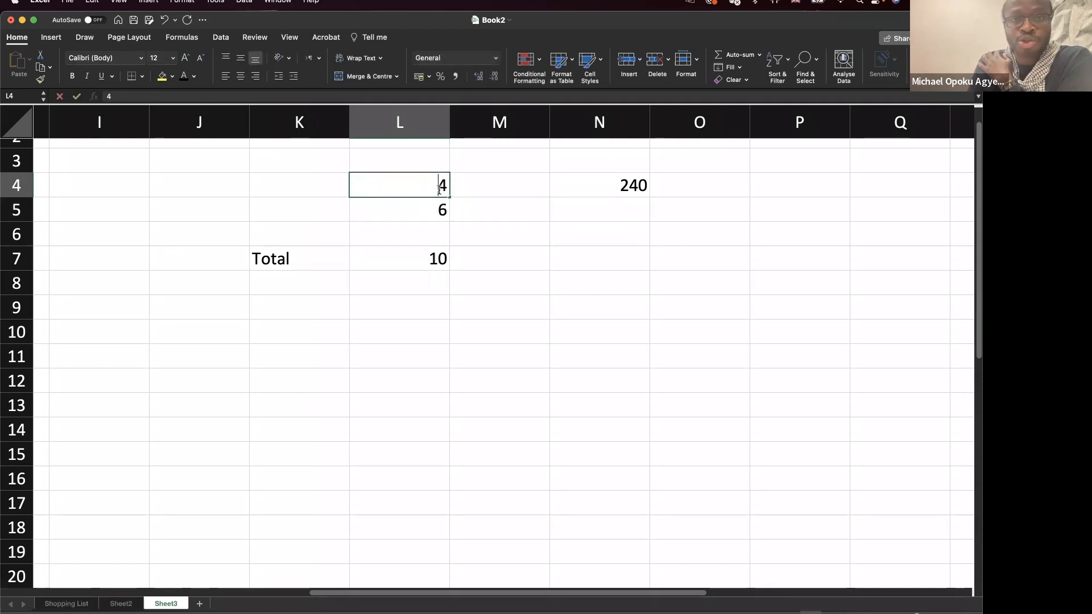
left_click_drag(437, 187, 458, 188)
type("20")
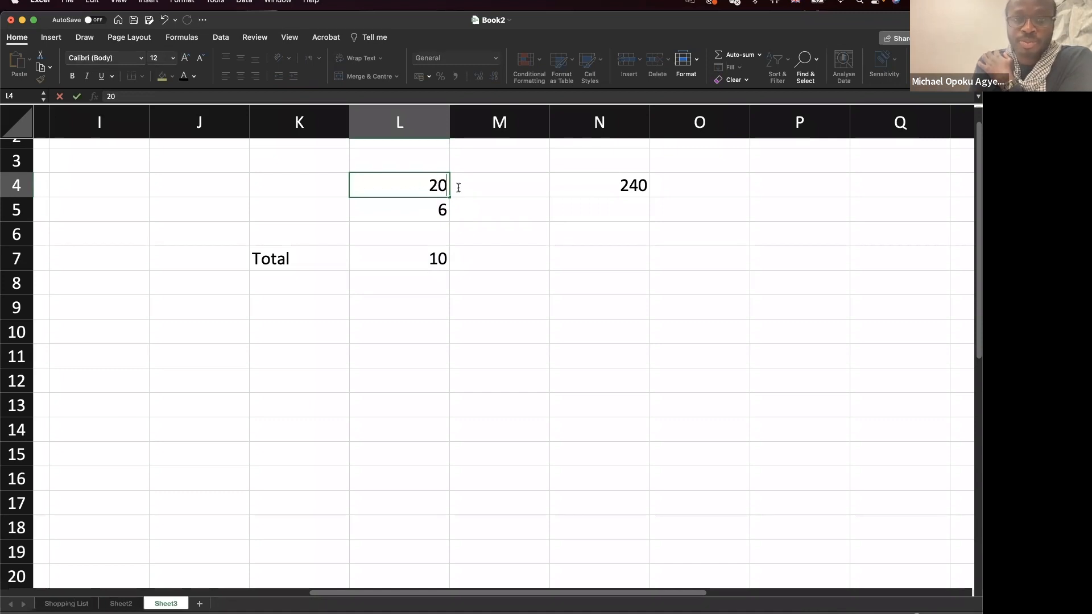
key("Return")
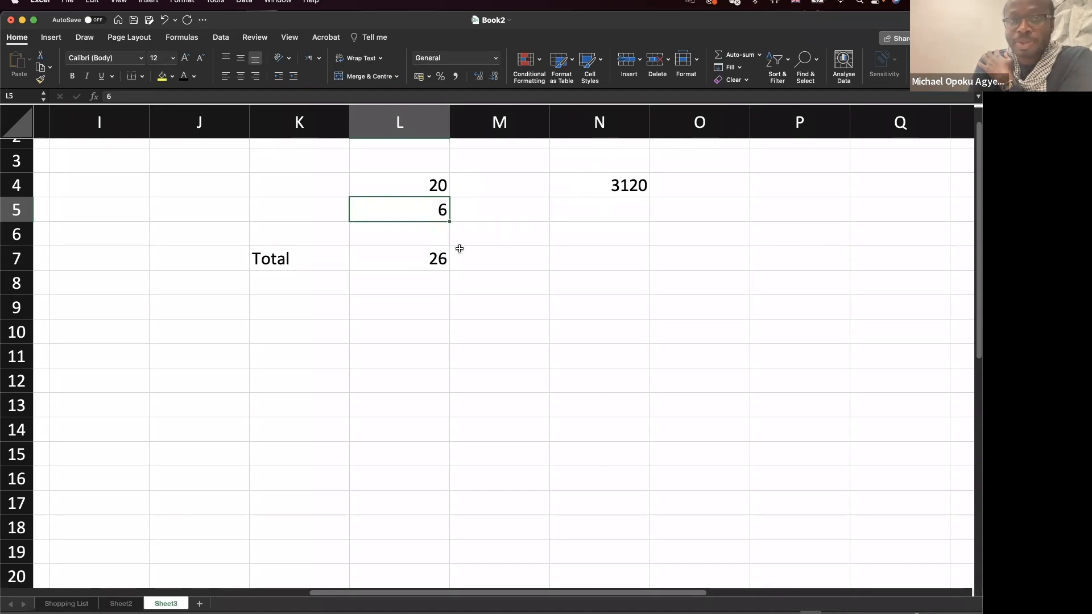
Confirm the Total updates to 26 and N4 to 3120, then view Sheet2.
left_click(443, 185)
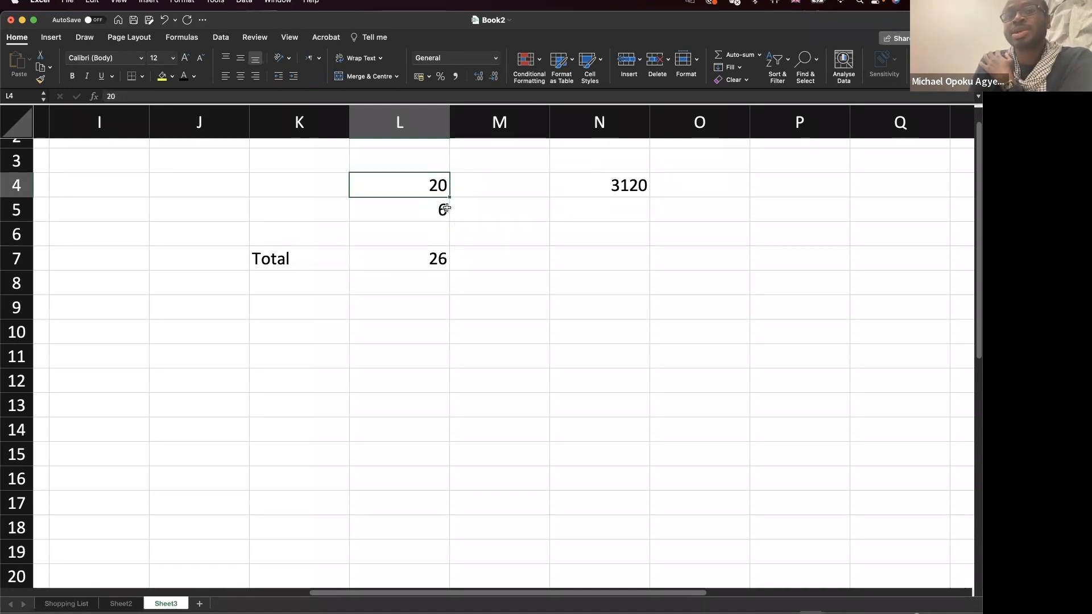
left_click(444, 208)
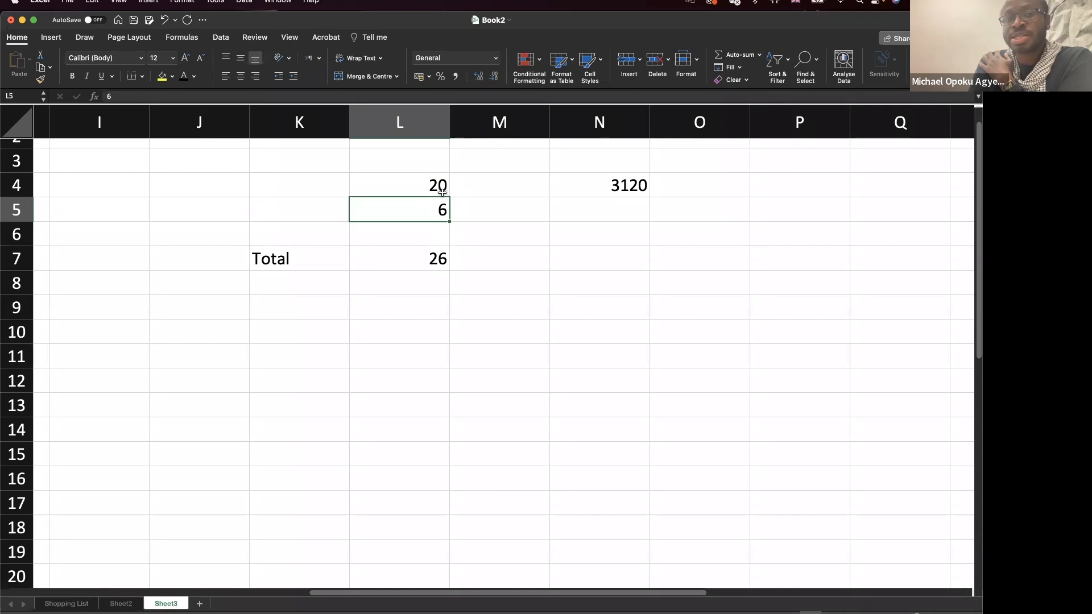
left_click(443, 193)
left_click(441, 257)
double_click(439, 257)
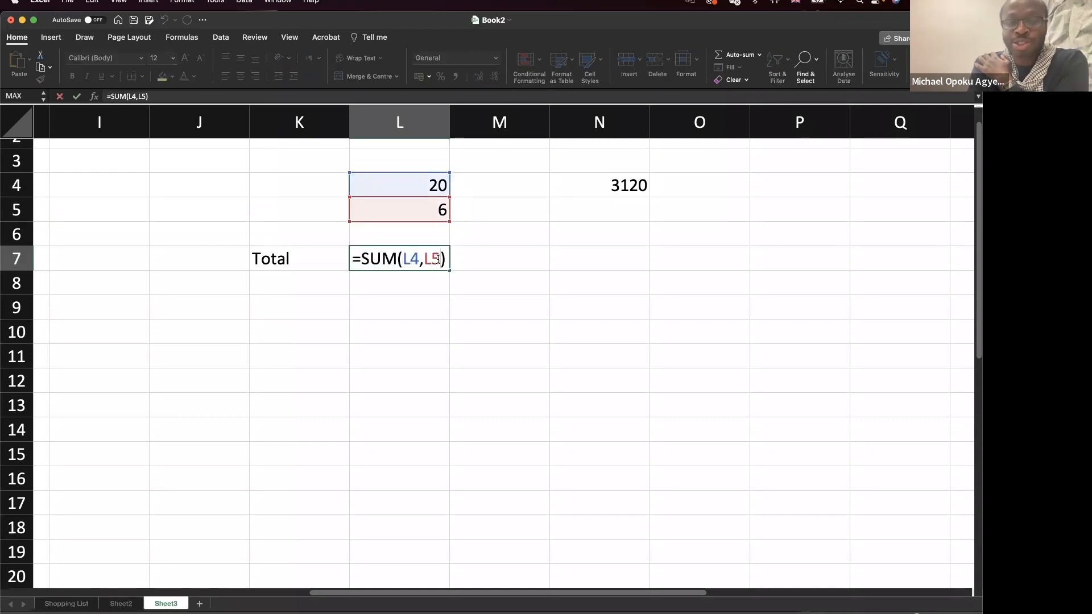
key("Escape")
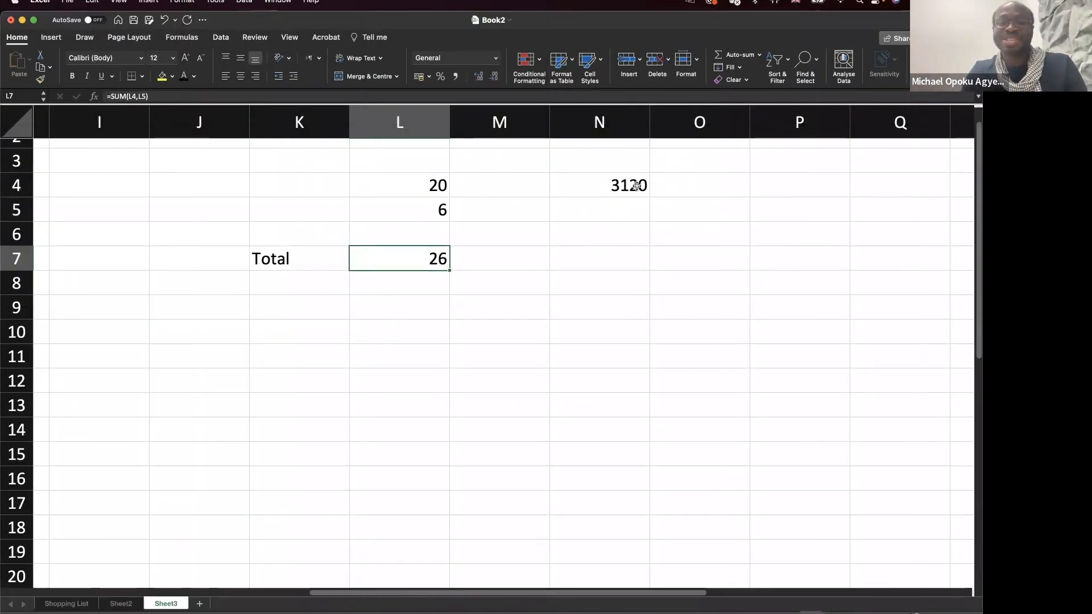
left_click(586, 194)
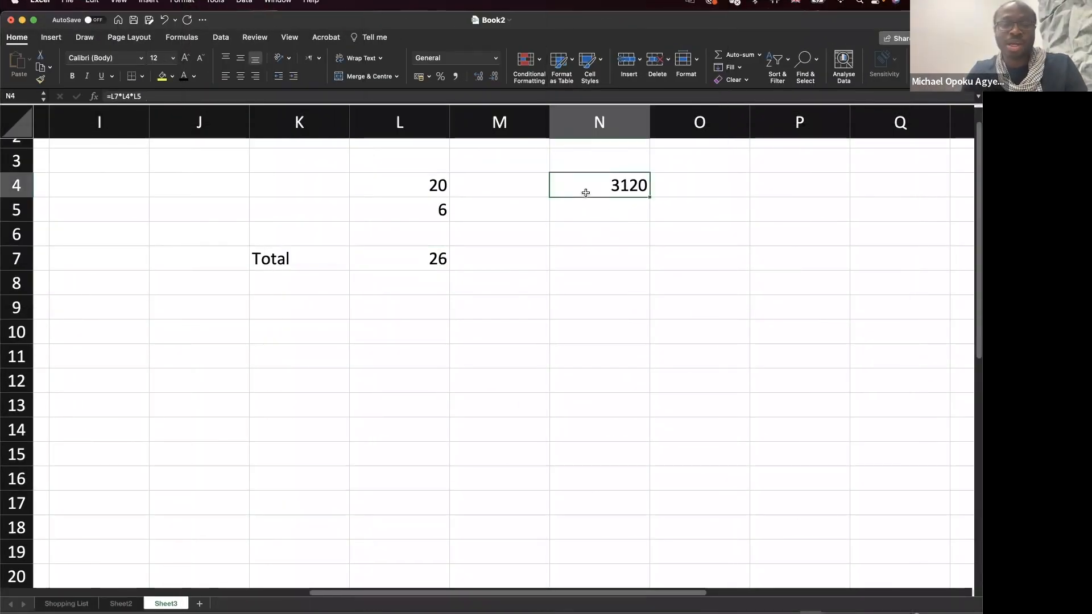
left_click(121, 603)
Return to Sheet3 and view the =E4*2 and =E5*2 formulas in F4 and F5.
left_click(166, 603)
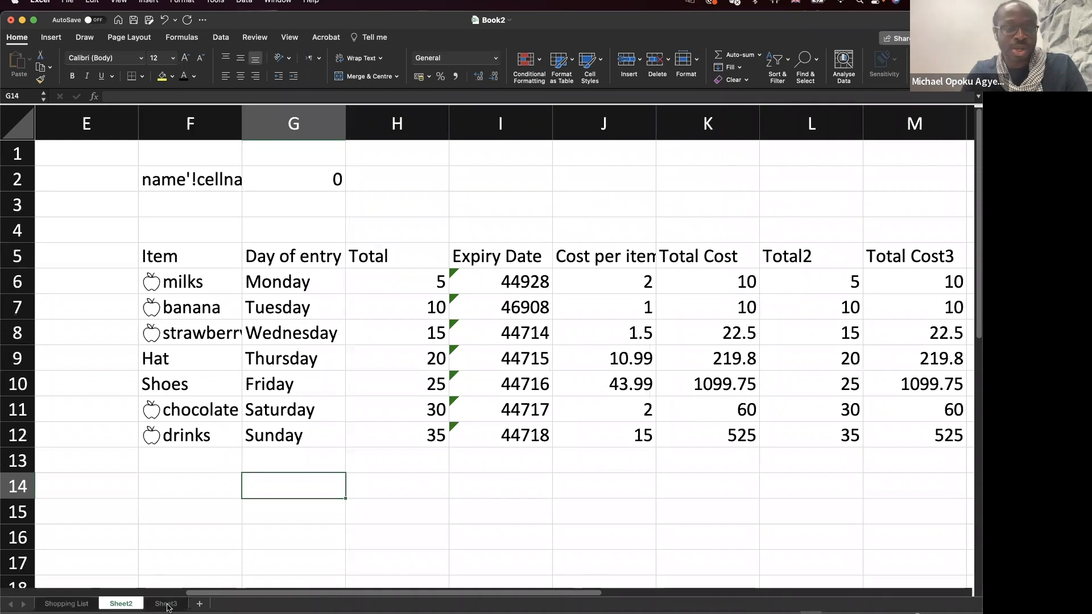
scroll(415, 334, "left", 5)
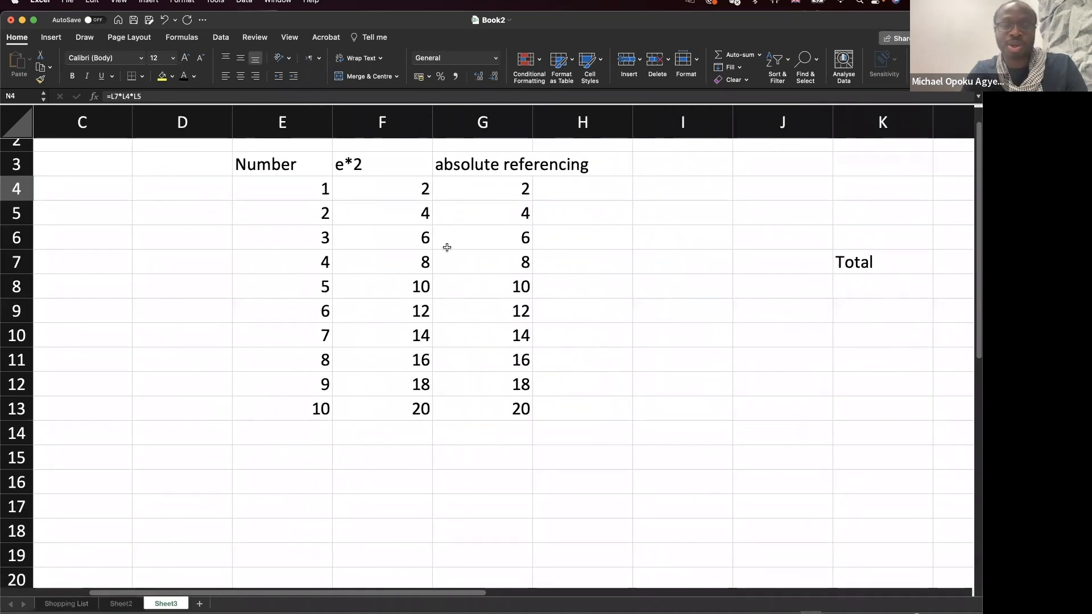
left_click(405, 195)
double_click(405, 195)
left_click(404, 213)
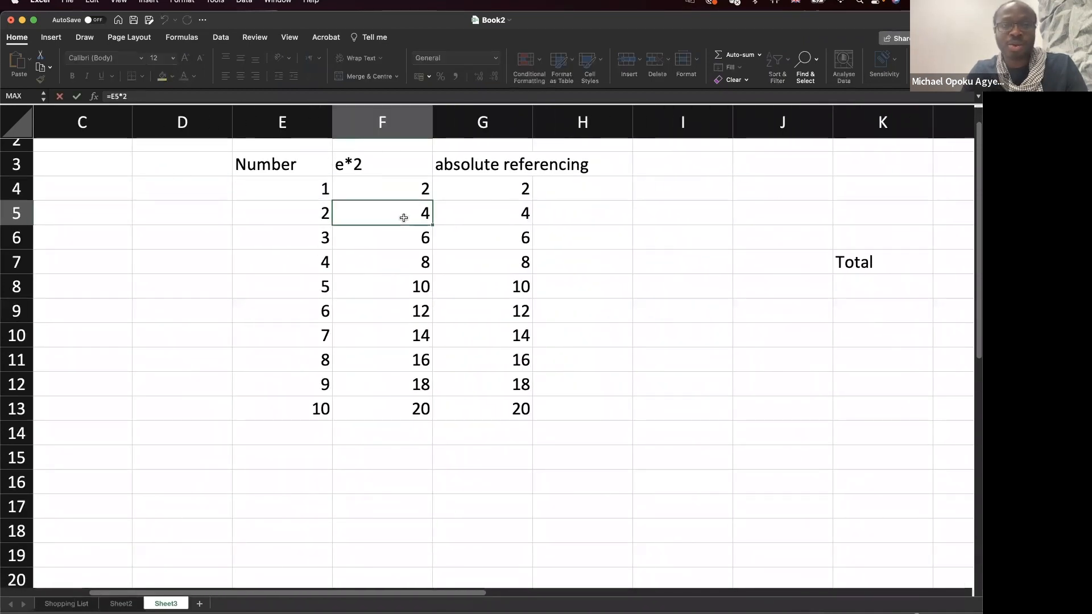
double_click(404, 214)
Set E4 to 2, E5 to 3 and E9 to 20, then check F9's =E9*2 formula.
left_click(322, 195)
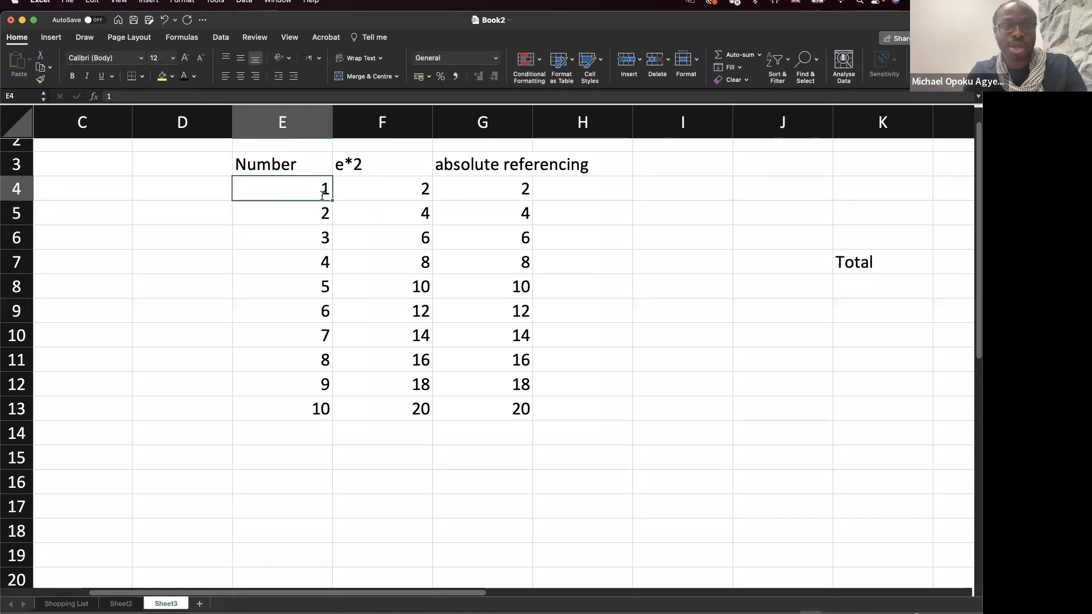
type("2")
key("Return")
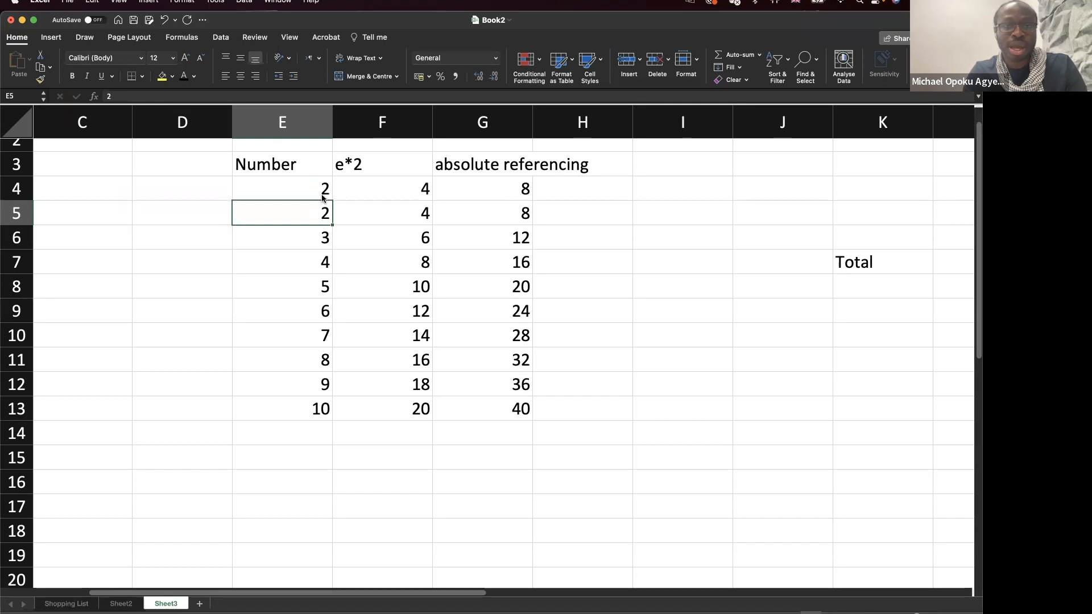
type("3")
key("Return")
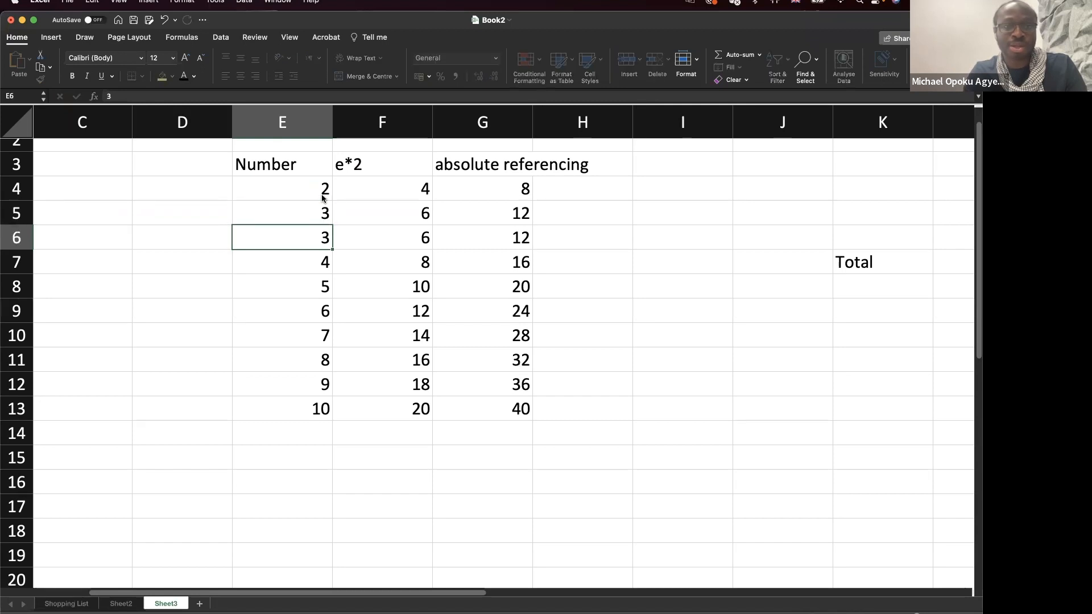
left_click(290, 315)
type("20")
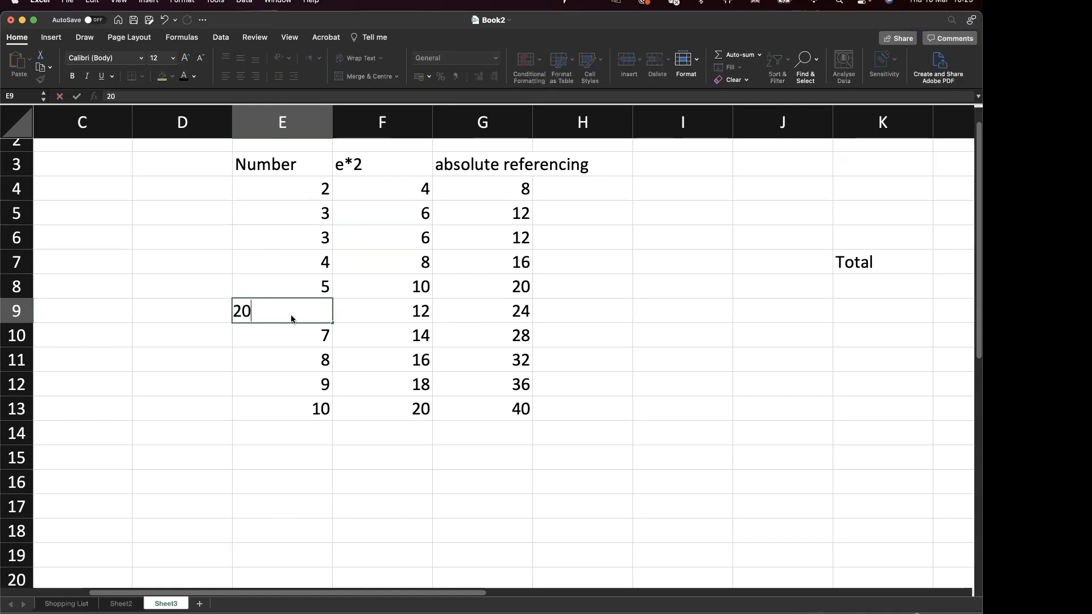
key("Return")
left_click(302, 315)
mouse_move(401, 314)
left_mouse_down()
mouse_move(324, 312)
mouse_move(386, 310)
left_mouse_up()
double_click(390, 310)
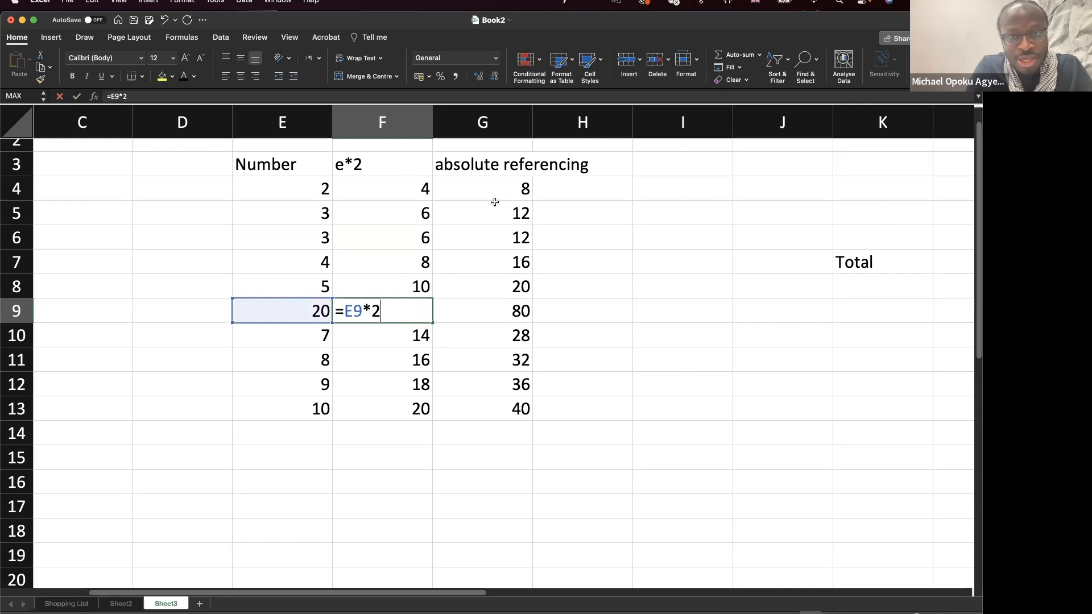
left_click(455, 144)
Insert a blank column at G, before the absolute referencing column.
left_click(455, 120)
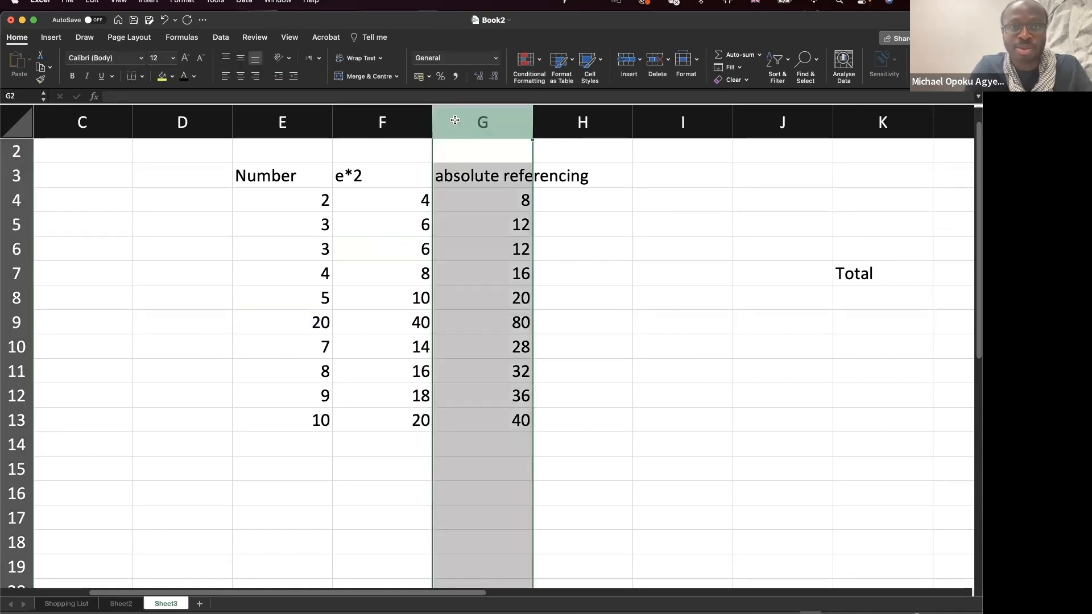
right_click(455, 122)
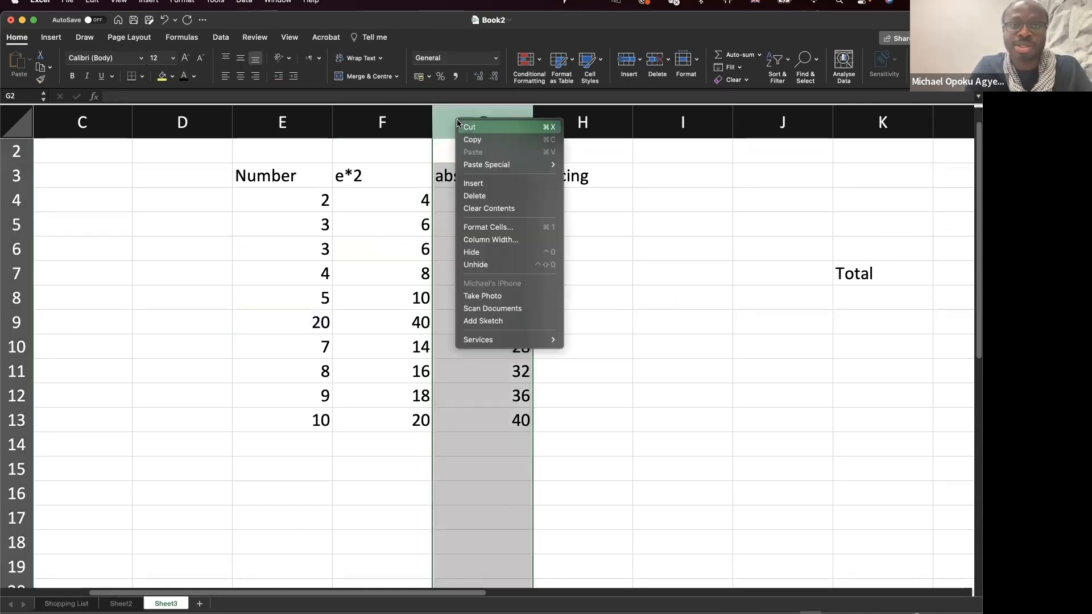
left_click(489, 188)
left_click(336, 332)
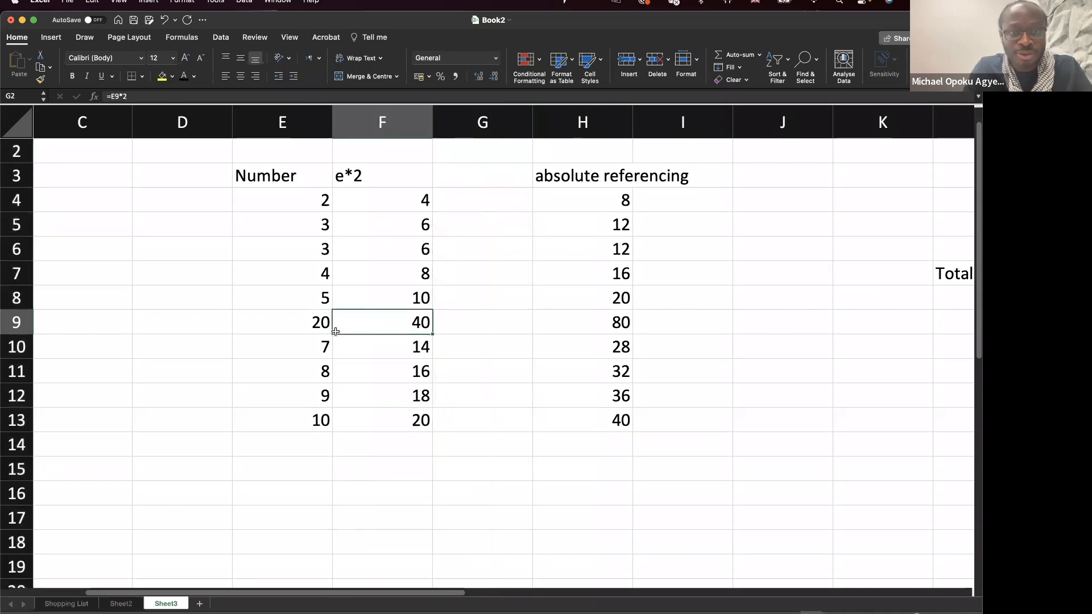
Enter 57678 as the new value in E4.
left_click(312, 206)
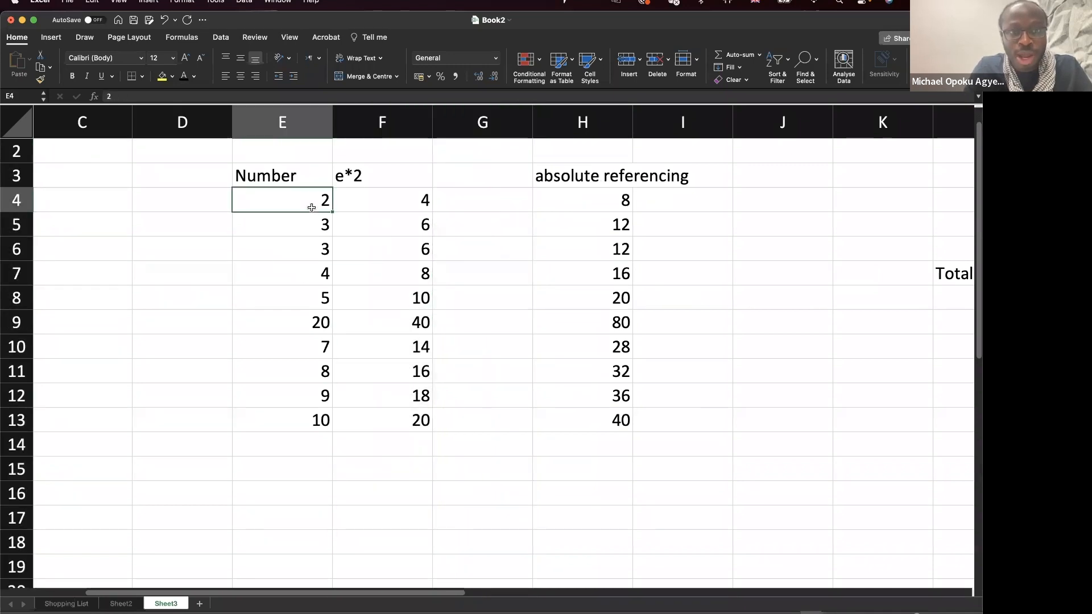
left_click(426, 199)
mouse_move(432, 212)
left_mouse_down()
mouse_move(431, 236)
mouse_move(431, 213)
left_mouse_up()
left_click(306, 208)
type("57678")
key("Return")
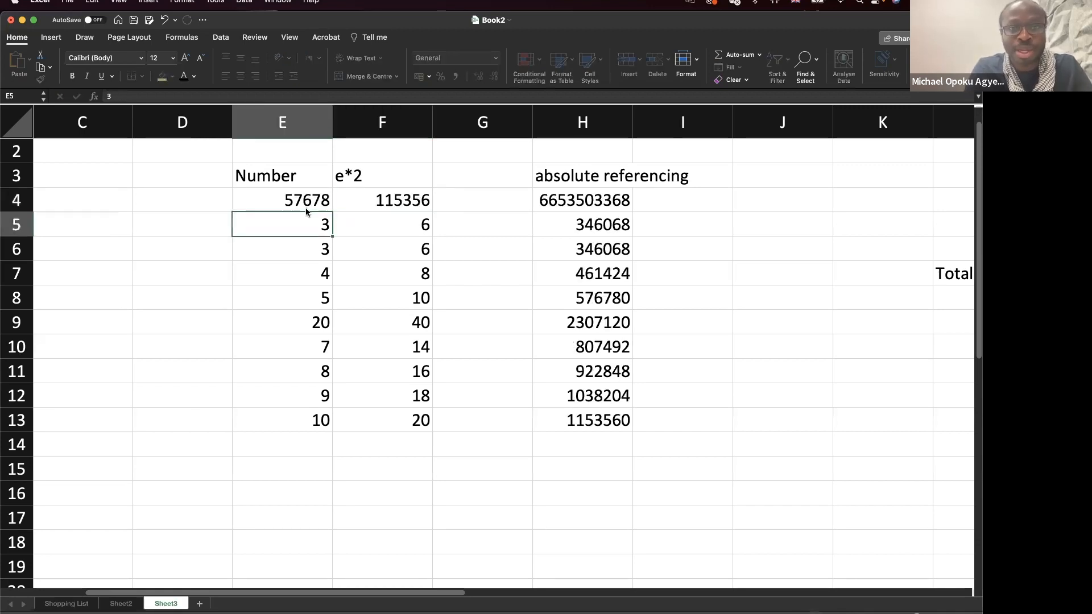
left_click(353, 200)
key("Left")
left_click(353, 200)
left_click(298, 200)
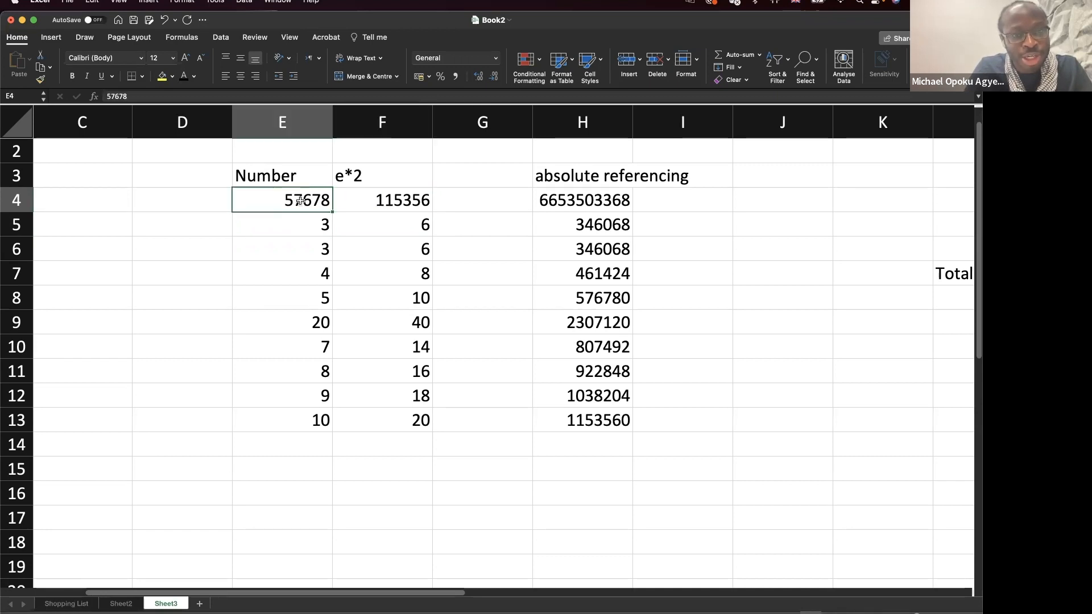
left_click(355, 204)
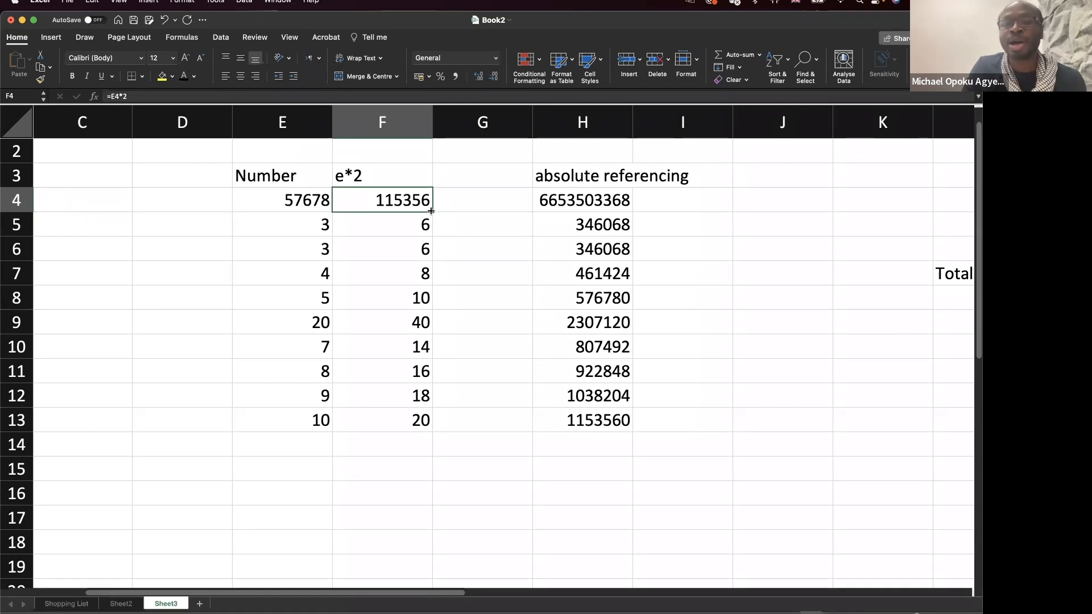
left_click(305, 200)
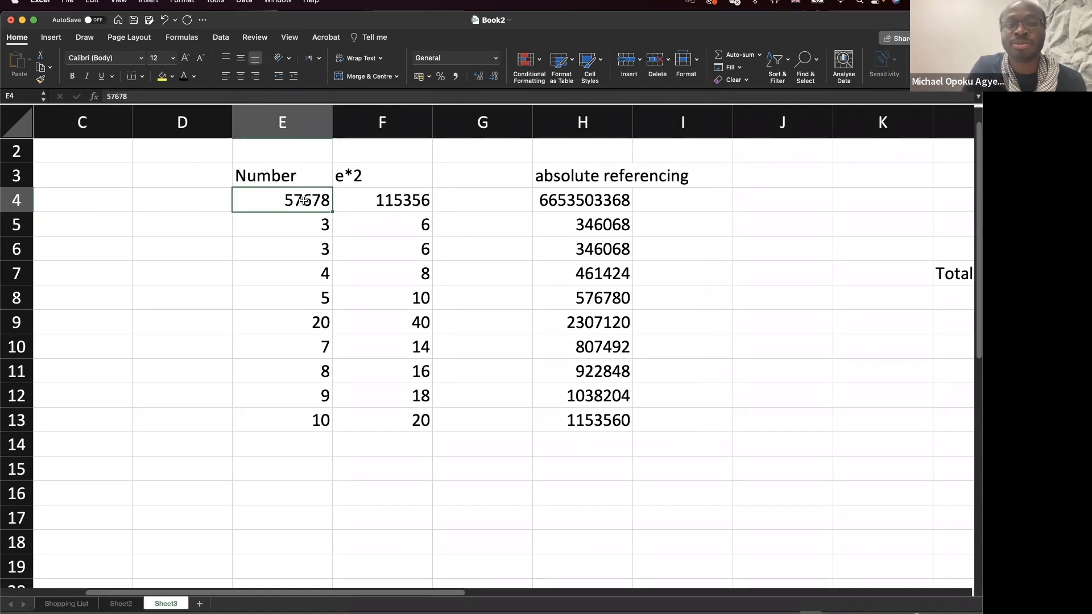
left_click(391, 199)
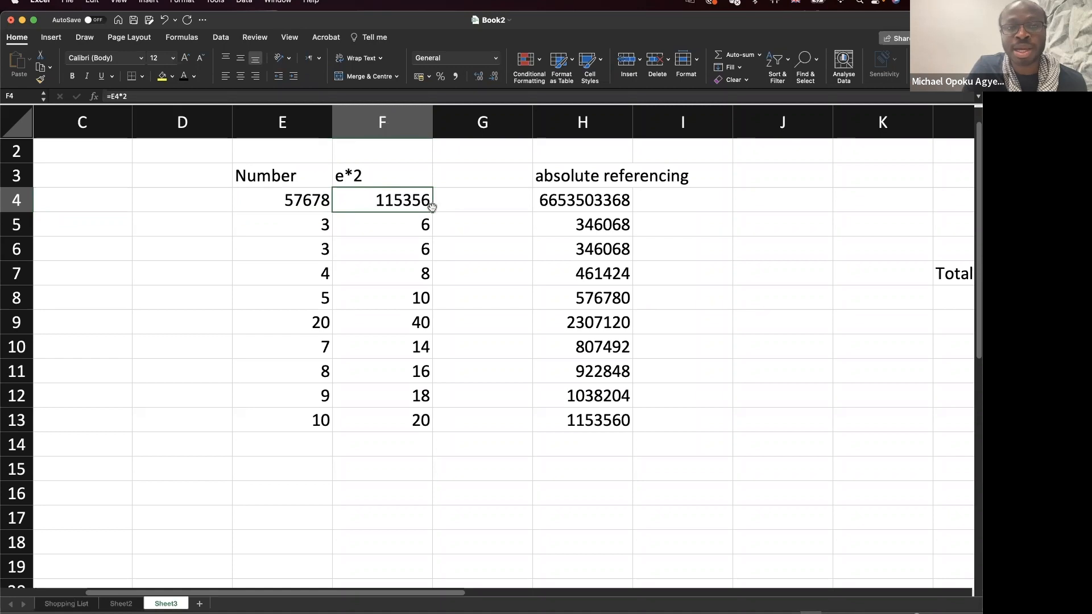
left_click_drag(432, 212, 417, 424)
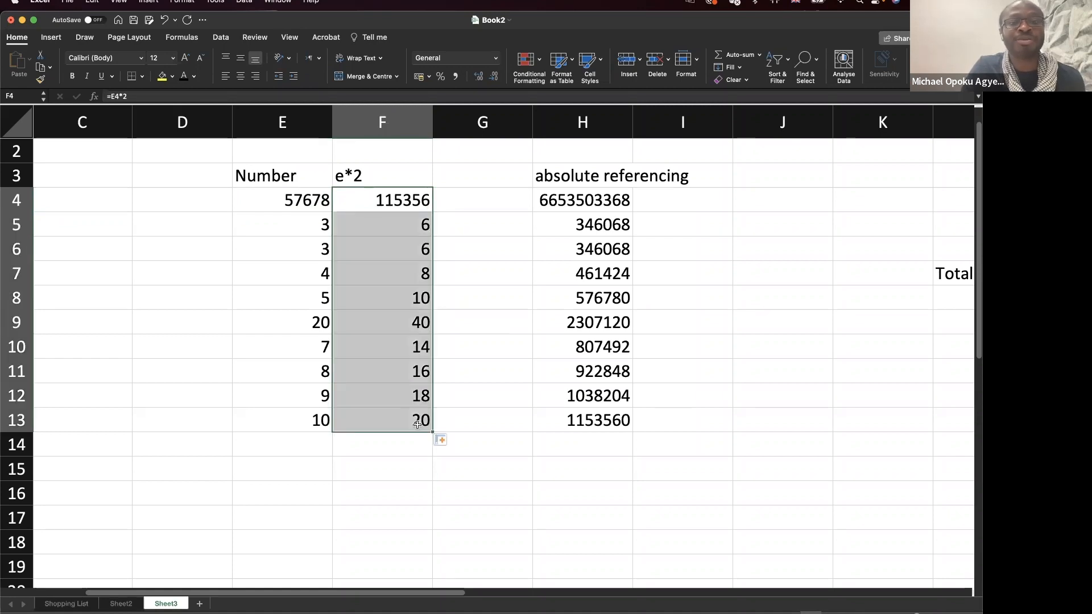
left_click(414, 421)
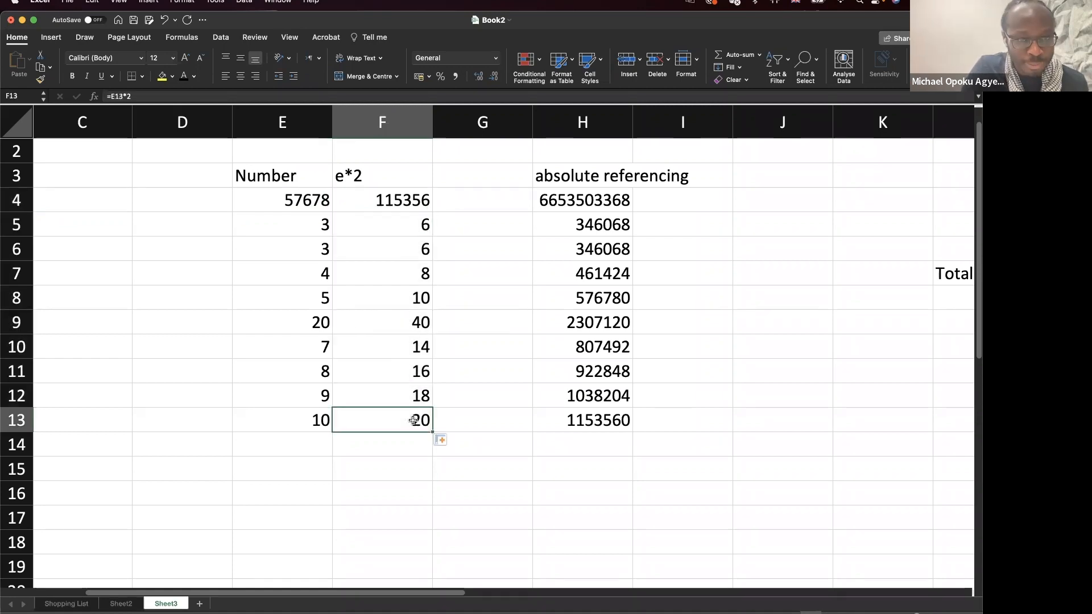
Compare E4 with F4's formula and select the numbers below E4.
left_click(298, 202)
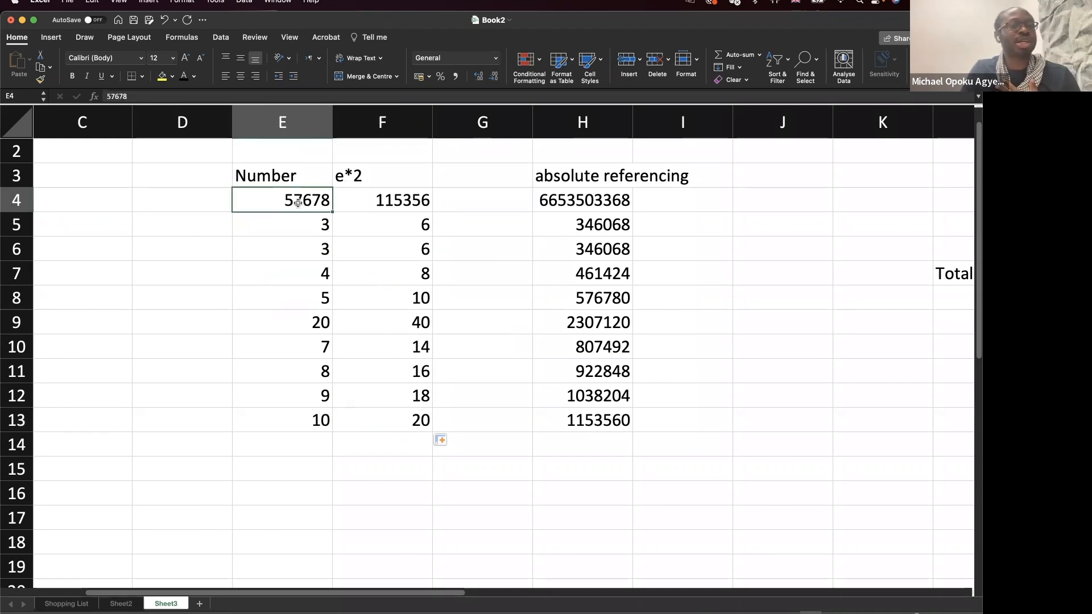
left_click(373, 204)
left_click(311, 203)
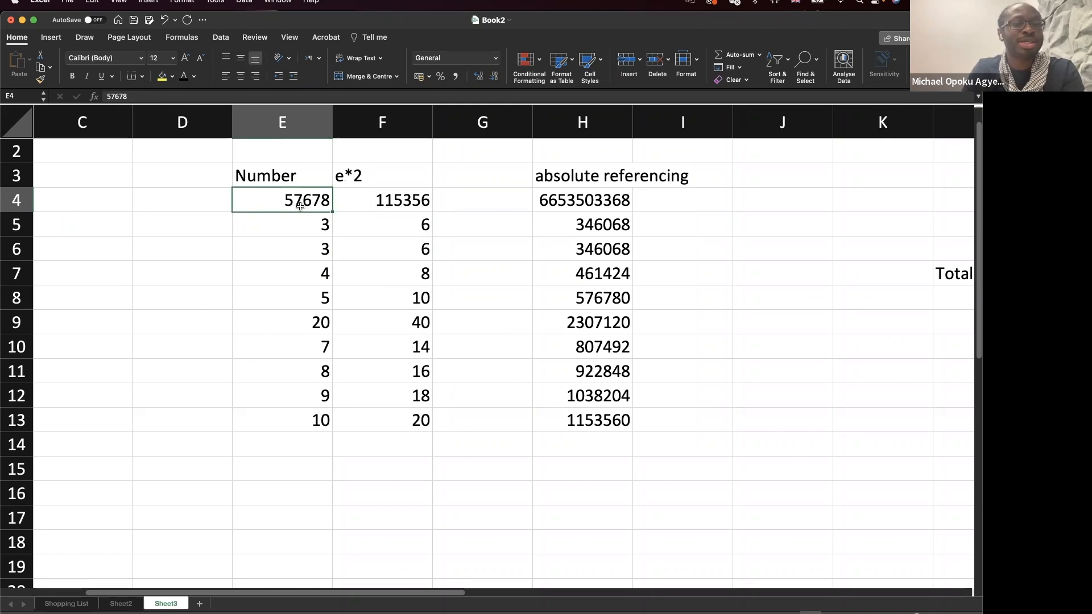
left_click_drag(304, 223, 308, 444)
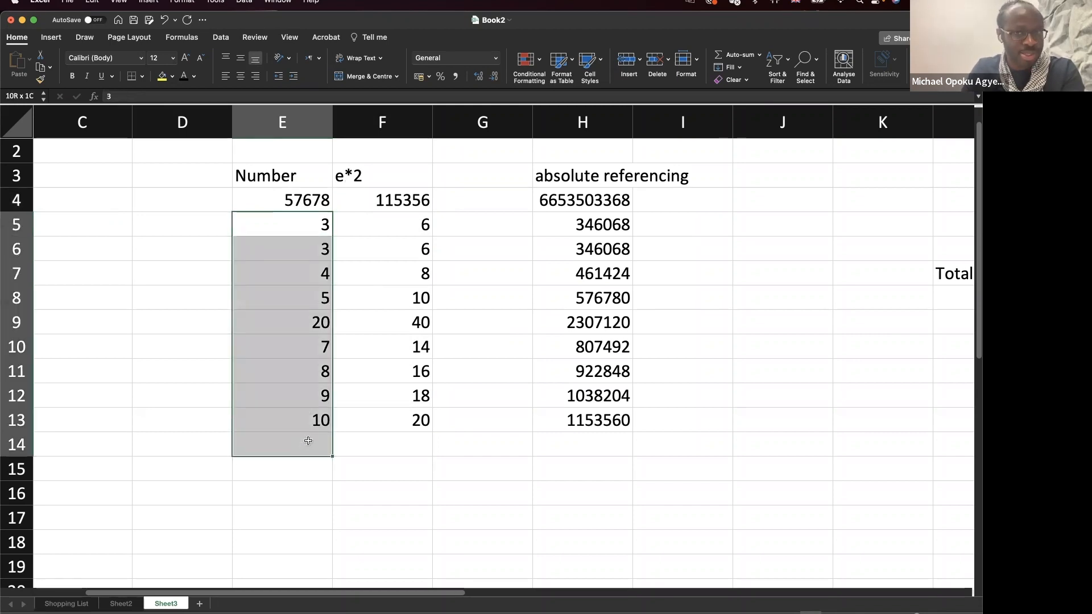
double_click(597, 199)
left_click_drag(581, 200, 547, 200)
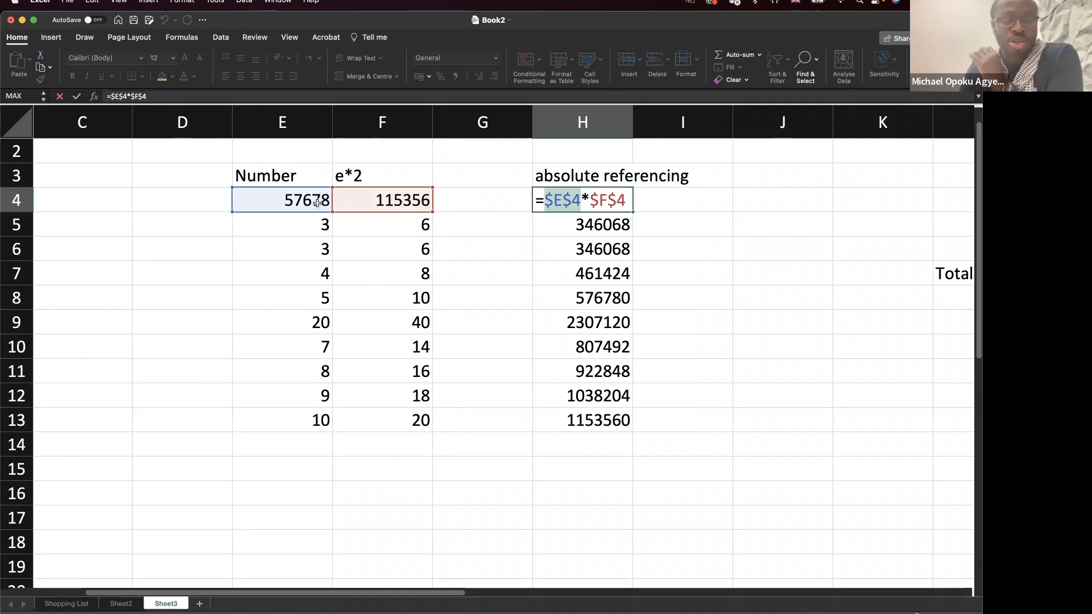
key("Return")
left_click_drag(554, 199, 553, 417)
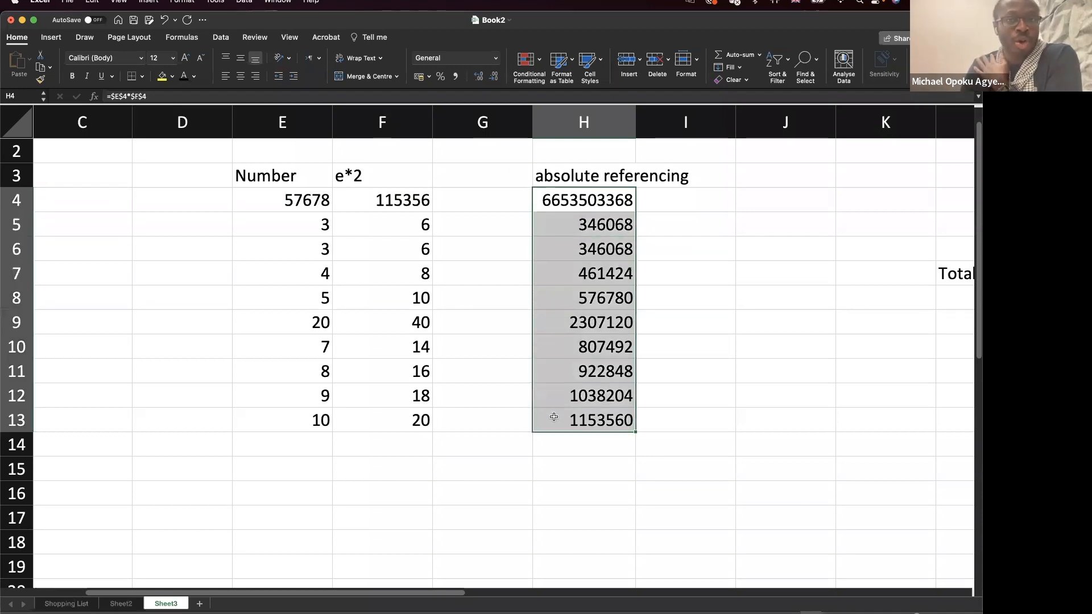
left_click(307, 205)
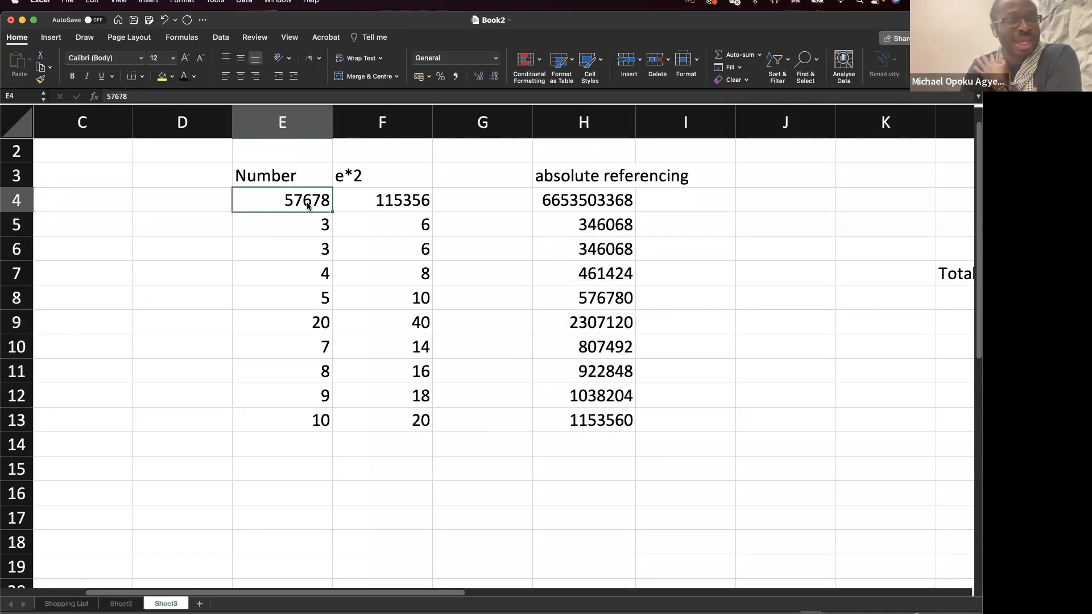
scroll(432, 312, "right", 10)
Clear the old Total and product values, shading M4 yellow and N4:N13 green.
scroll(435, 312, "right", 10)
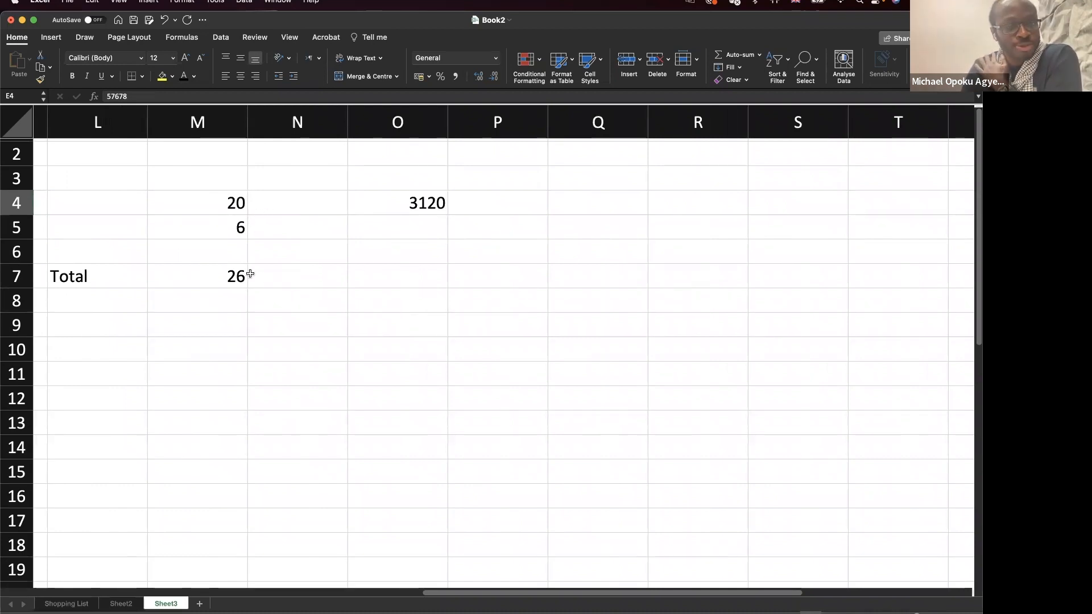
left_click(228, 203)
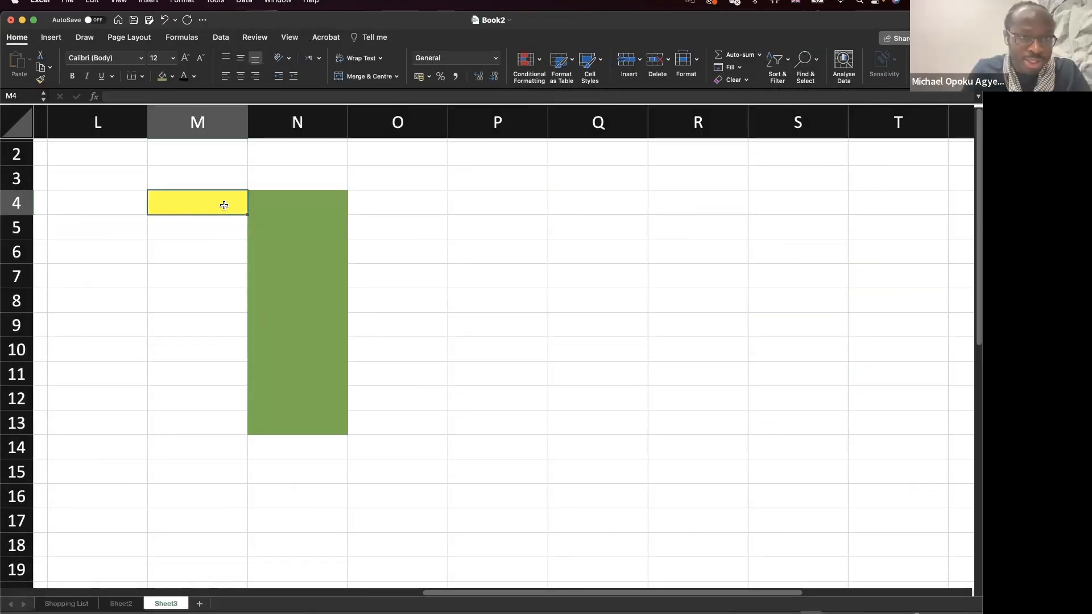
left_click_drag(294, 199, 285, 420)
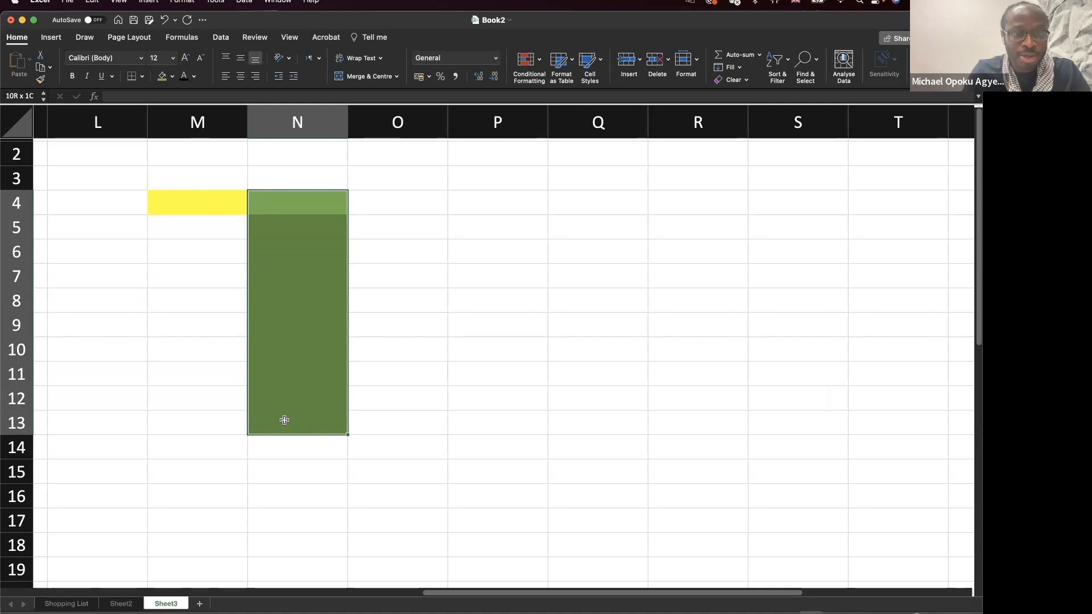
Number N4:N15 from 1 to 12 by extending a 1, 2 series.
left_click(300, 208)
type("1")
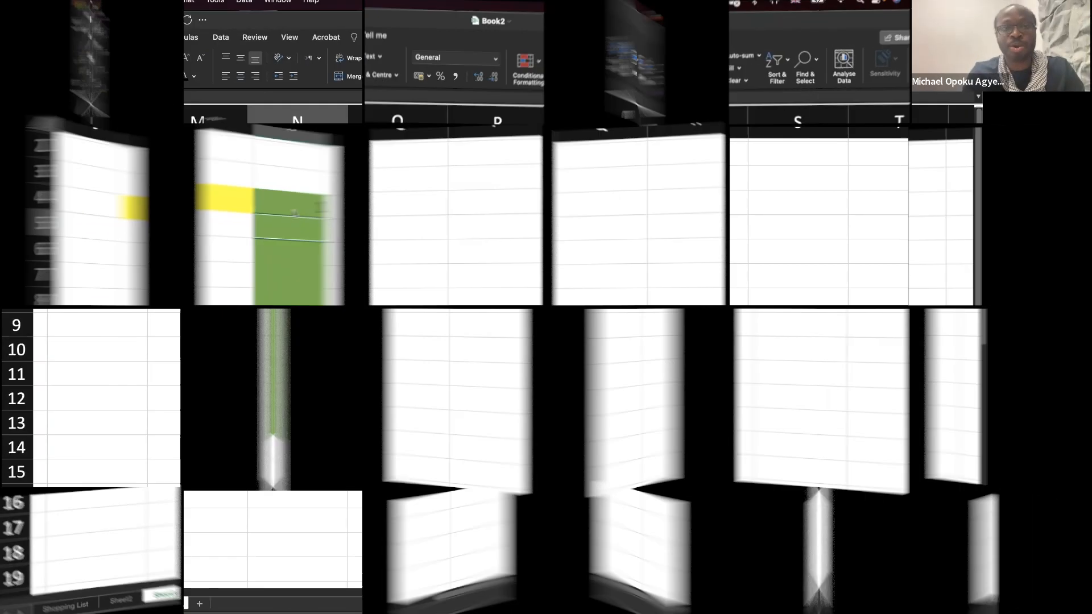
key("Return")
type("2")
key("Return")
left_click(301, 211)
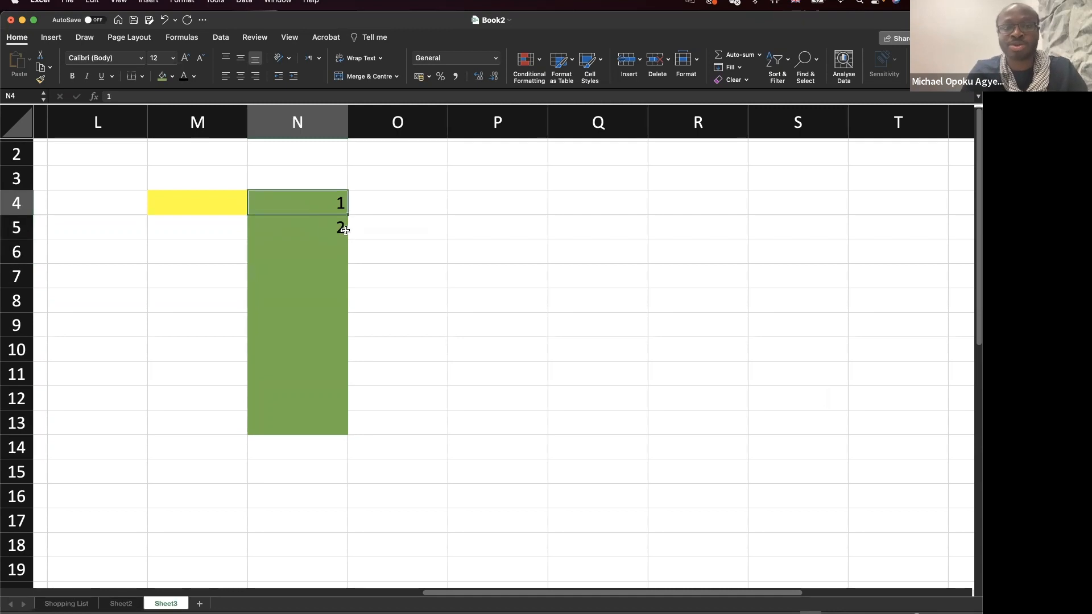
left_click_drag(331, 208, 343, 477)
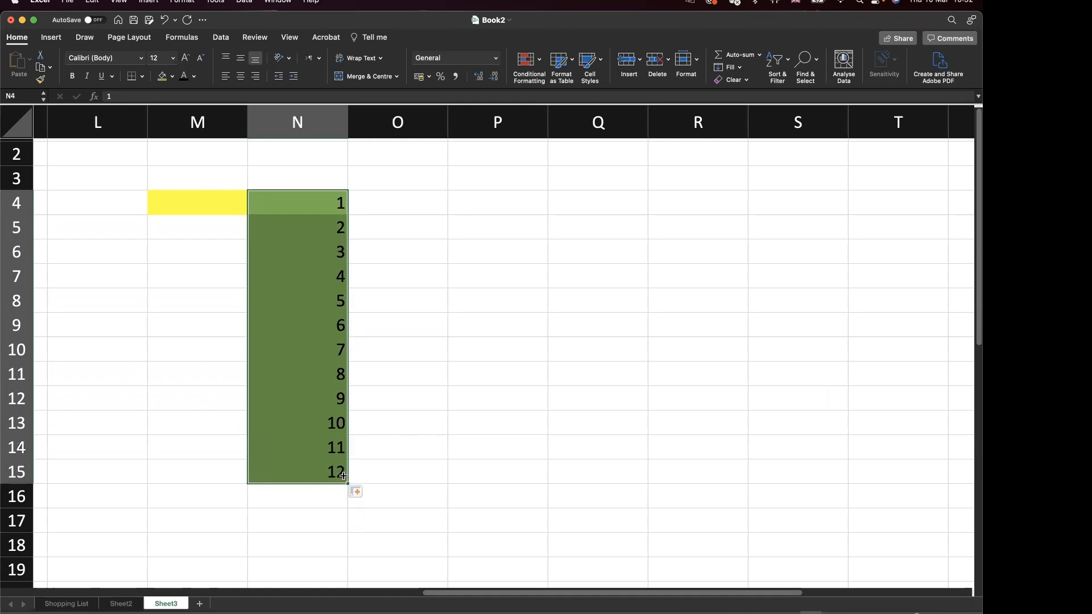
Add the heading 'multiples' in O3.
left_click(224, 211)
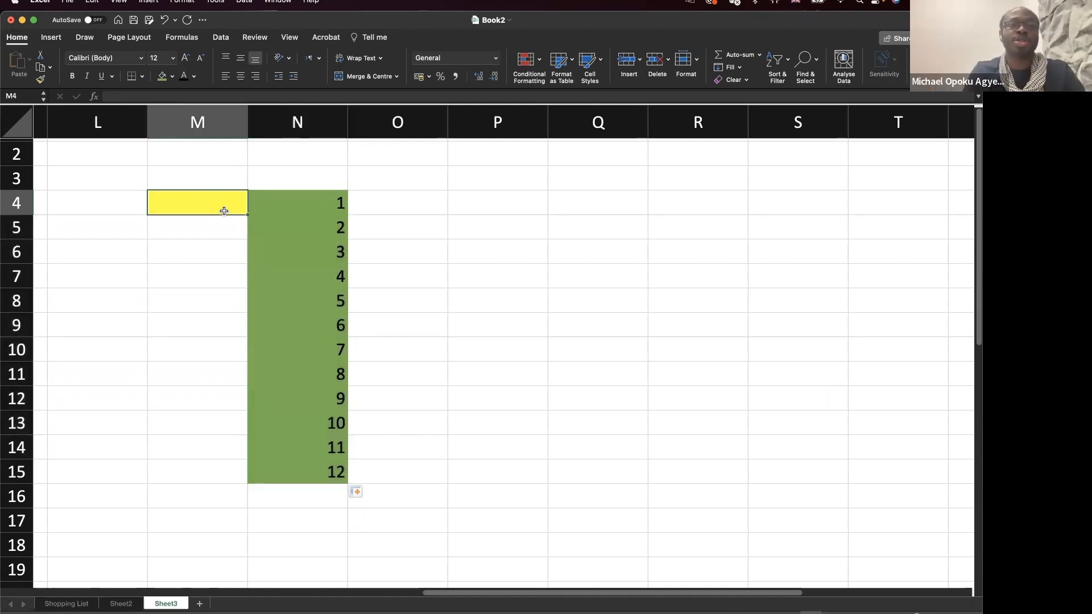
left_click(477, 204)
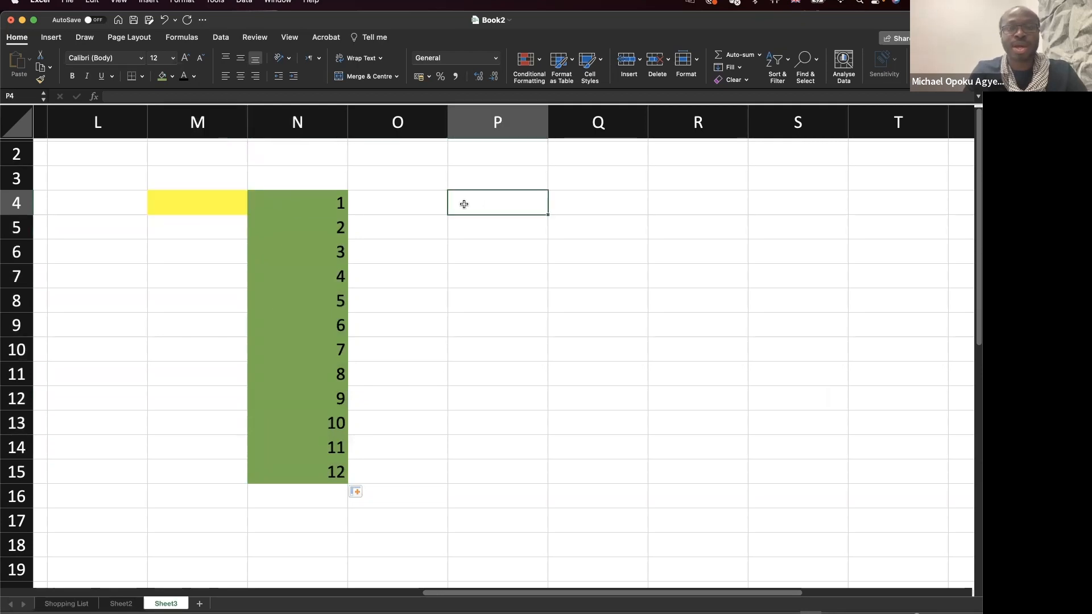
left_click(403, 181)
type("mul")
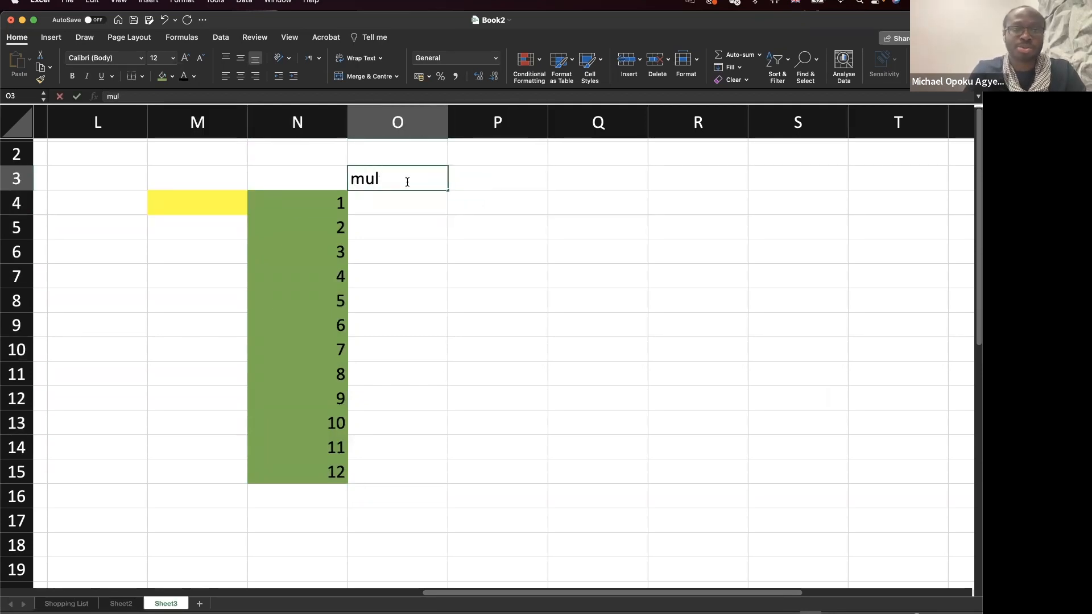
type("tiples")
key("Return")
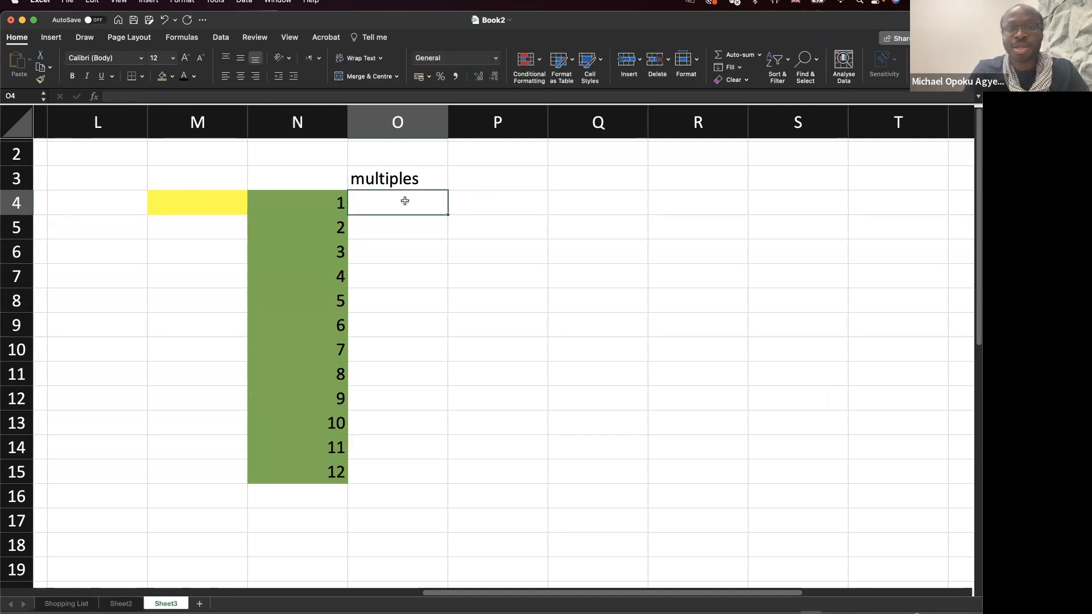
Review the yellow M4 cell against the numbers N4, N5 and N15.
left_click(222, 201)
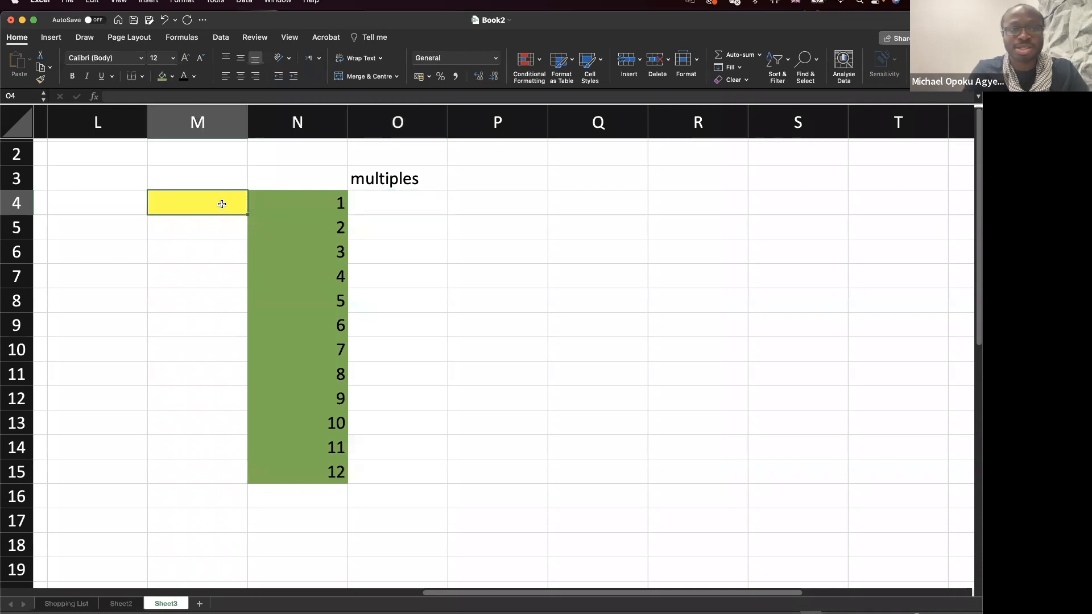
left_click(306, 204)
left_click(218, 212)
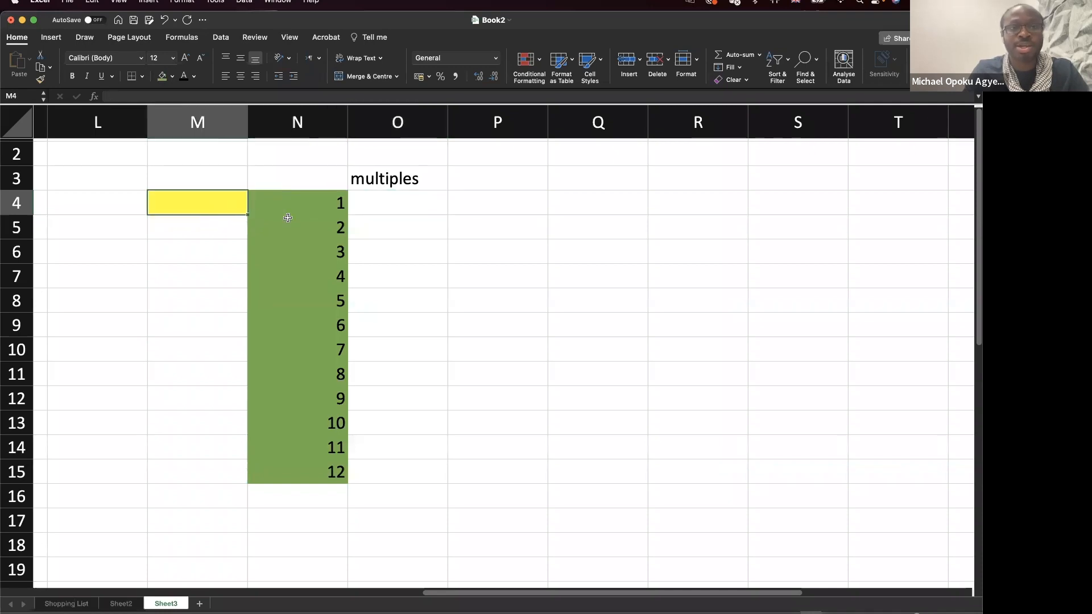
left_click(311, 226)
left_click(239, 203)
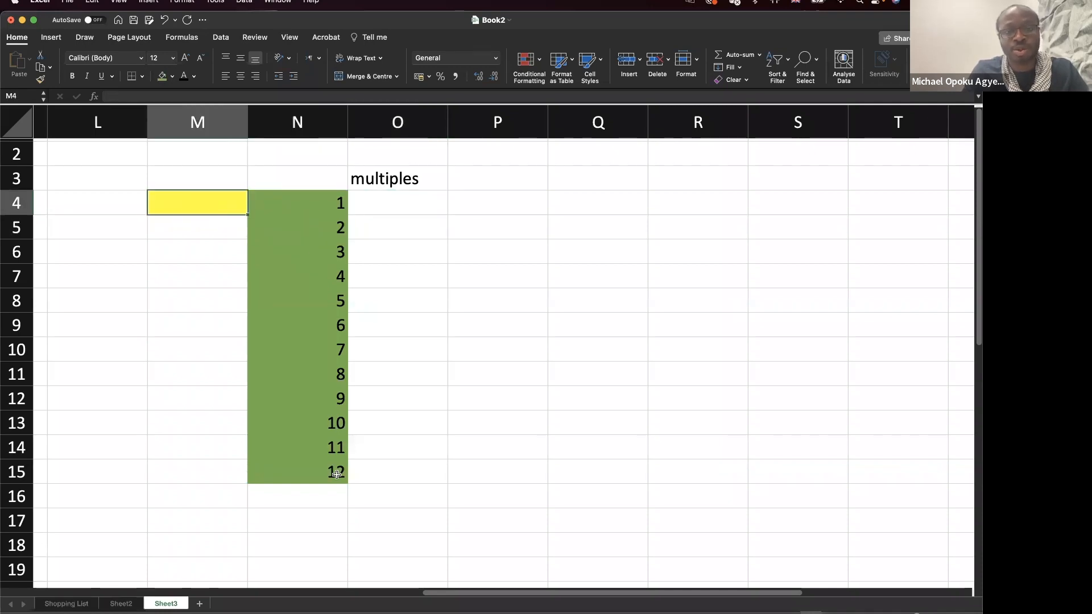
left_click(339, 471)
Type the formula =$M$4*N4 into O4.
left_click(416, 205)
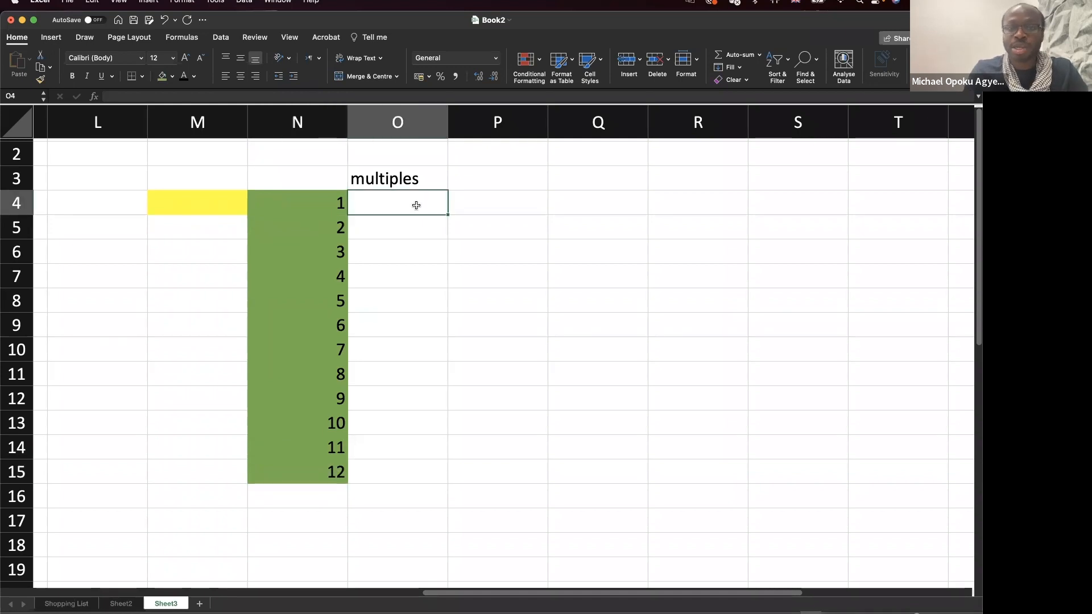
type("=")
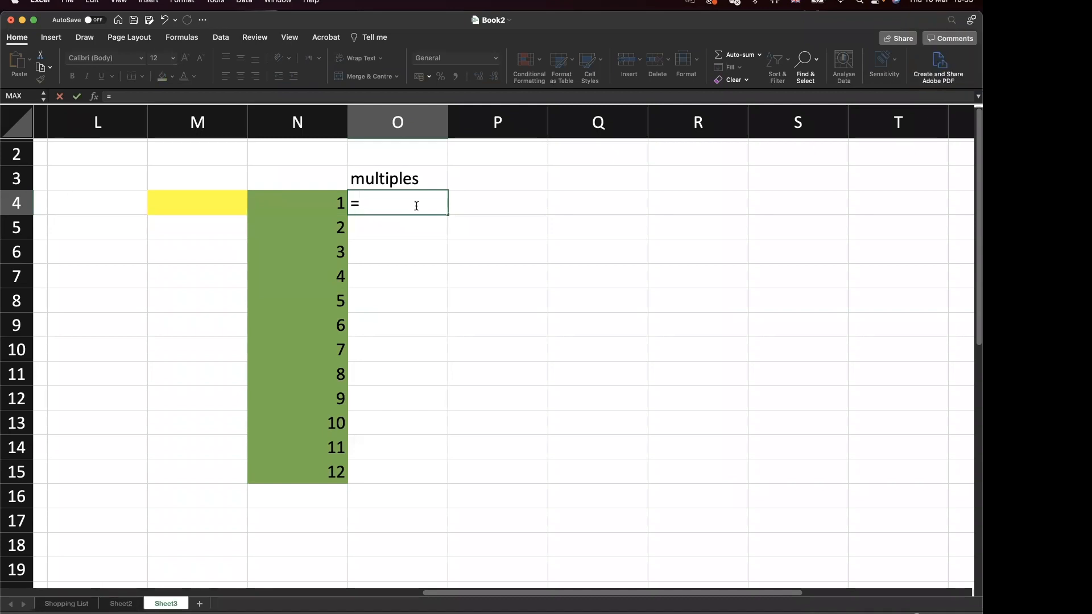
type("$")
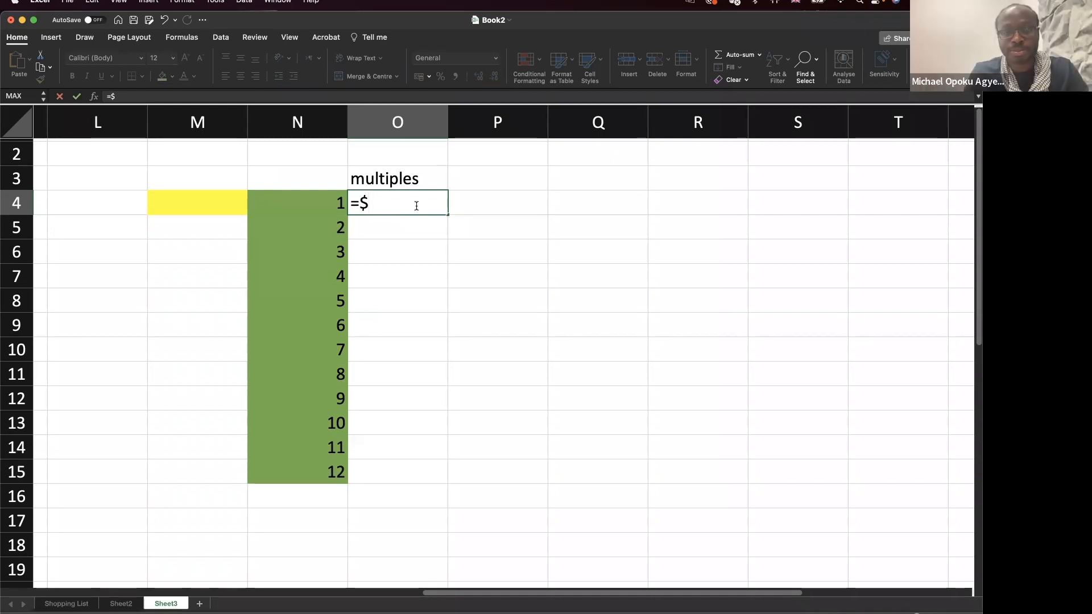
type("M")
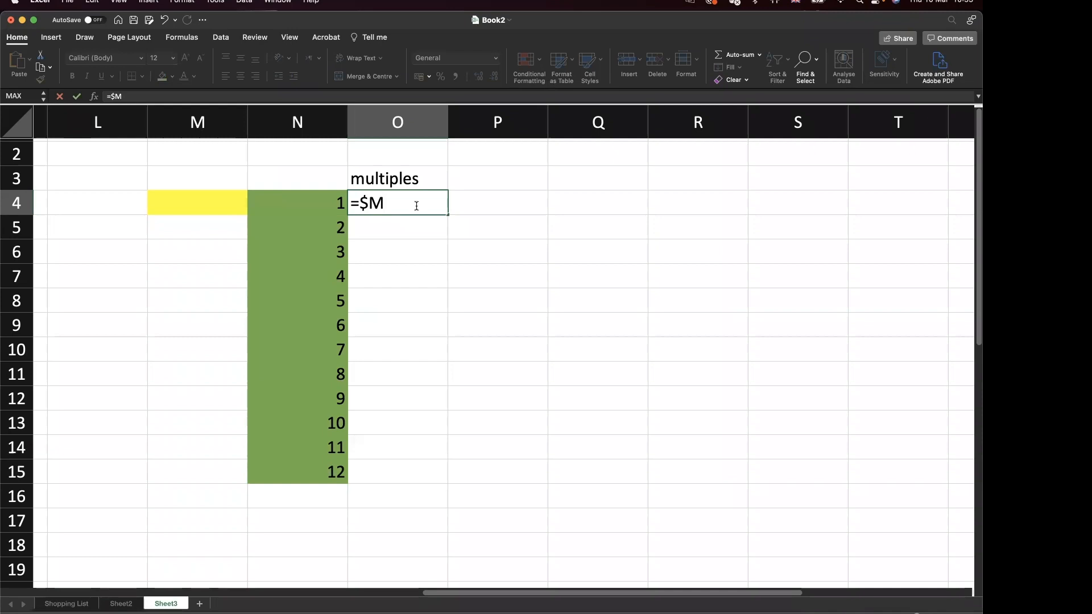
type("$")
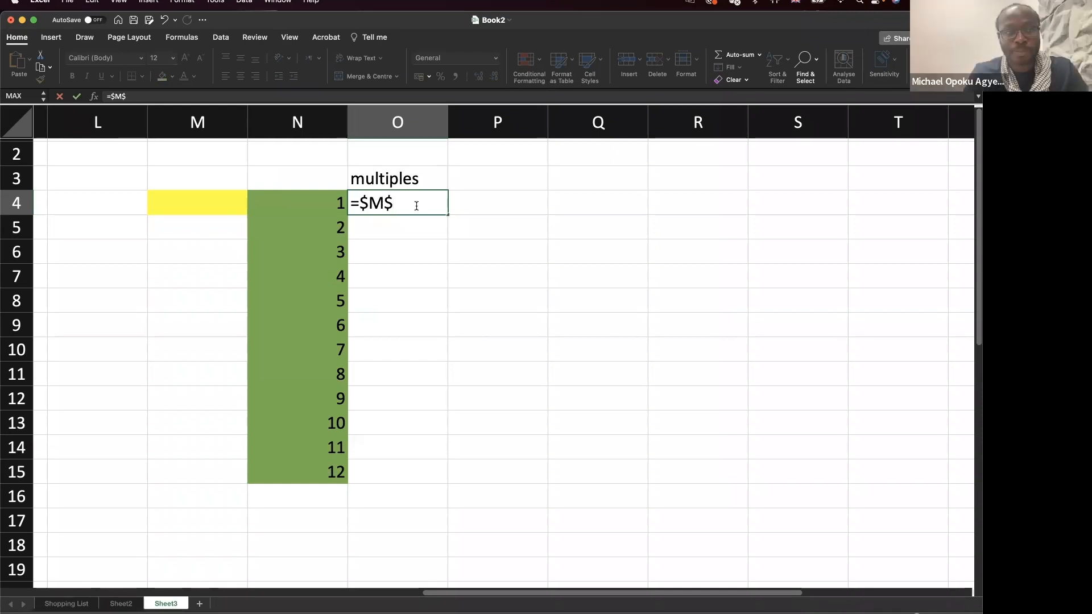
type("$")
key("BackSpace")
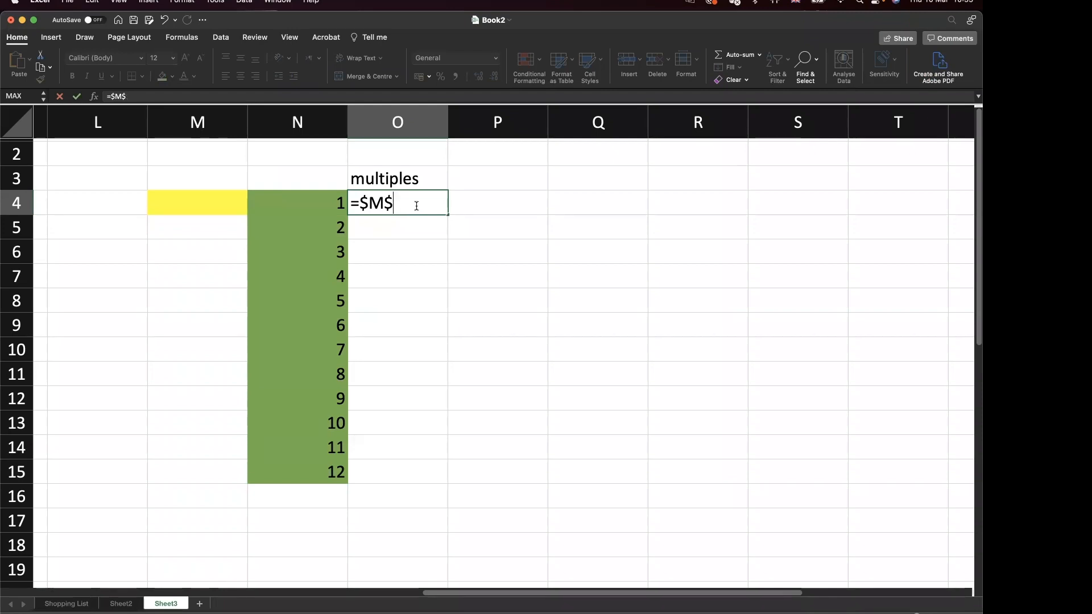
type("4*")
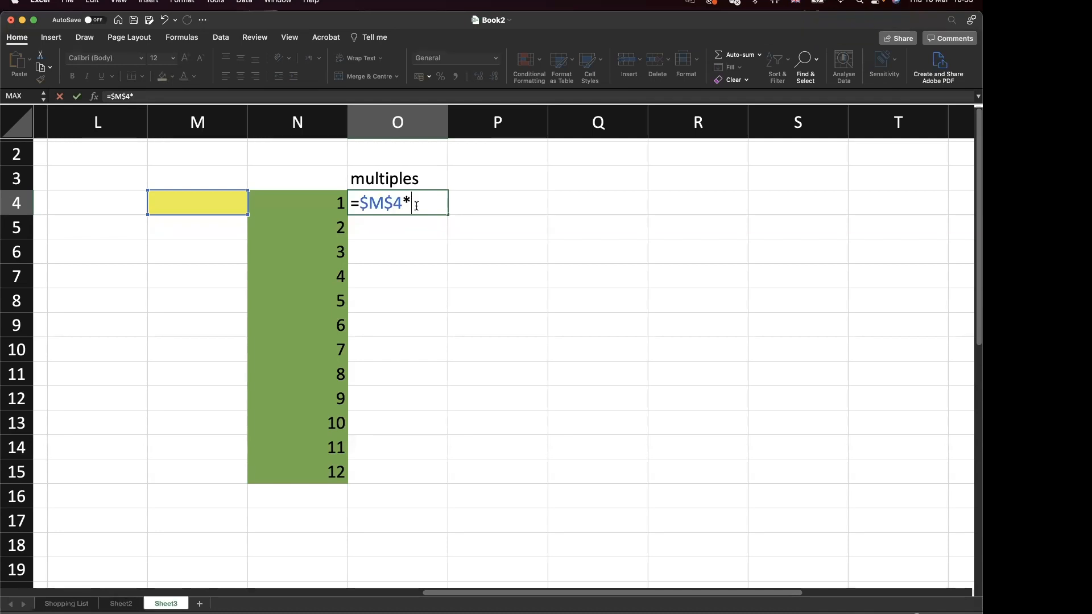
type("N")
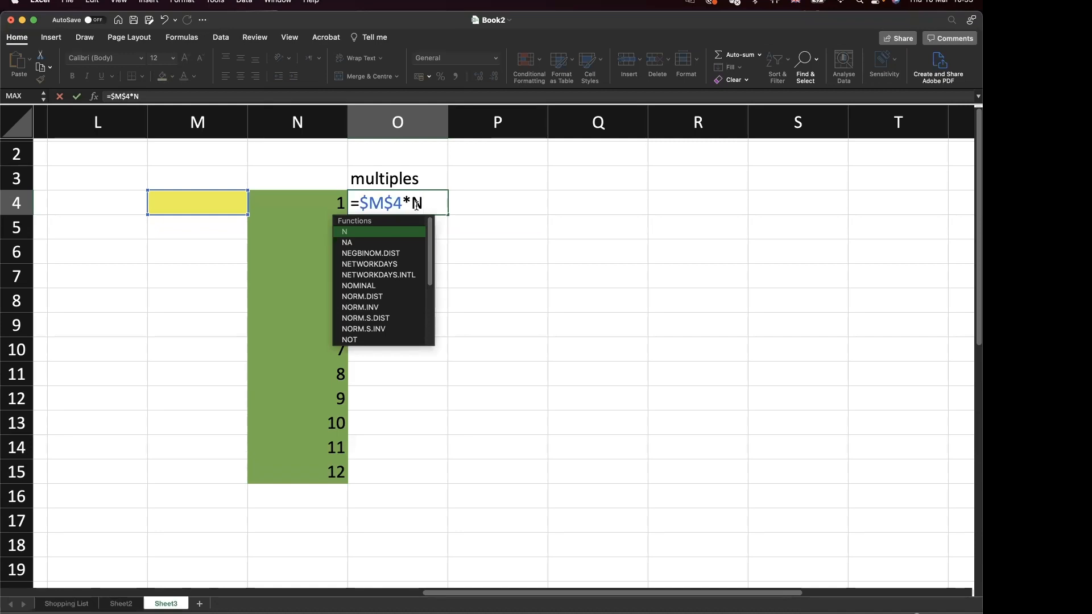
type("4")
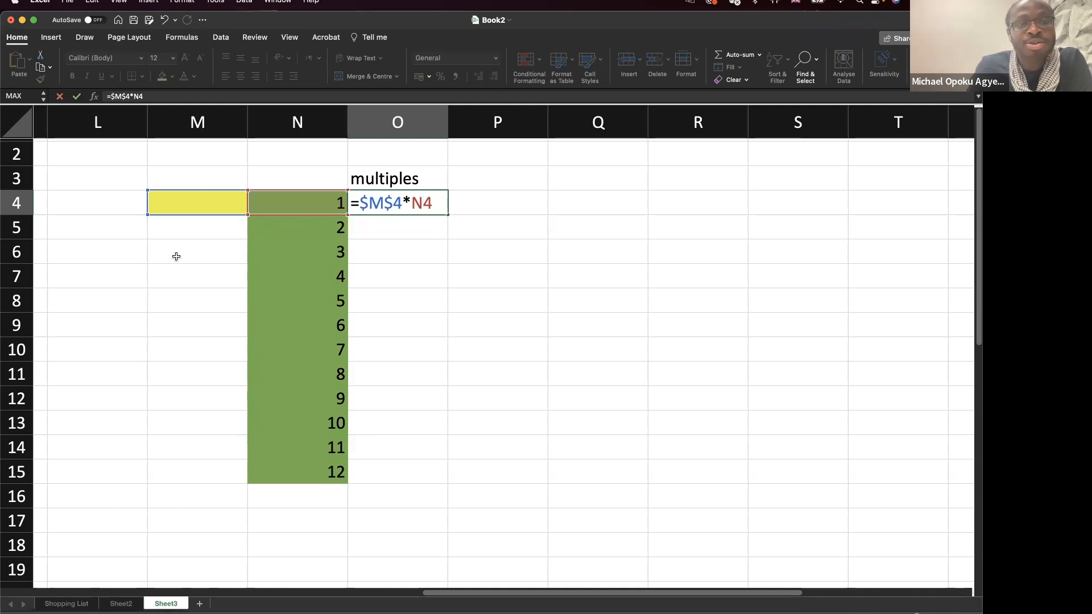
Commit the O4 formula and set the multiplier in M4 to 2.
key("Return")
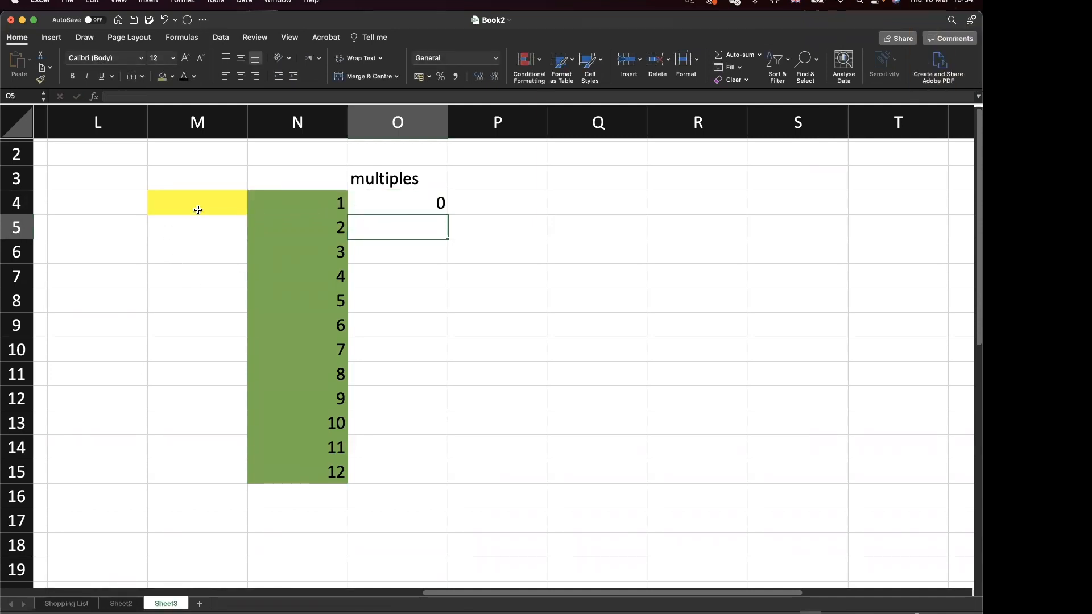
left_click(198, 210)
type("2")
key("Return")
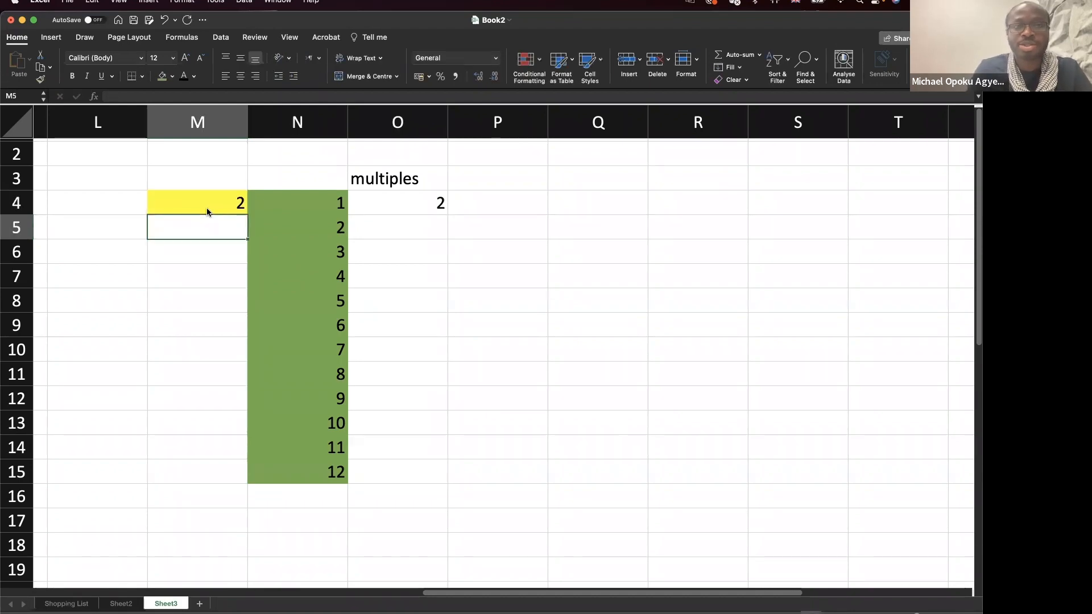
Fill O4 down to O15, listing multiples 2 through 24.
left_click(439, 209)
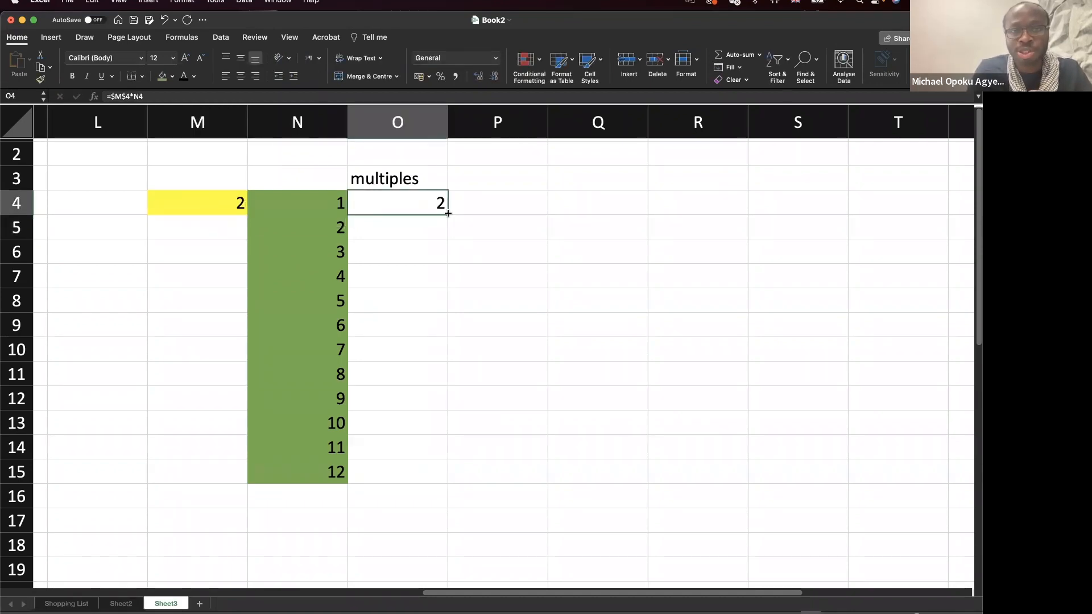
left_click_drag(447, 214, 424, 476)
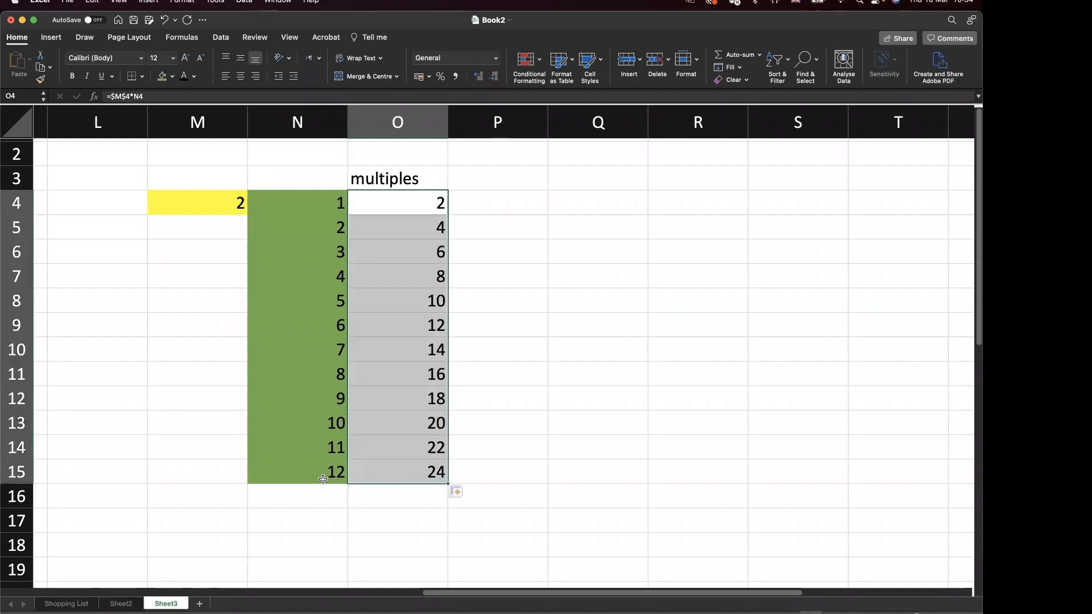
left_click(428, 479)
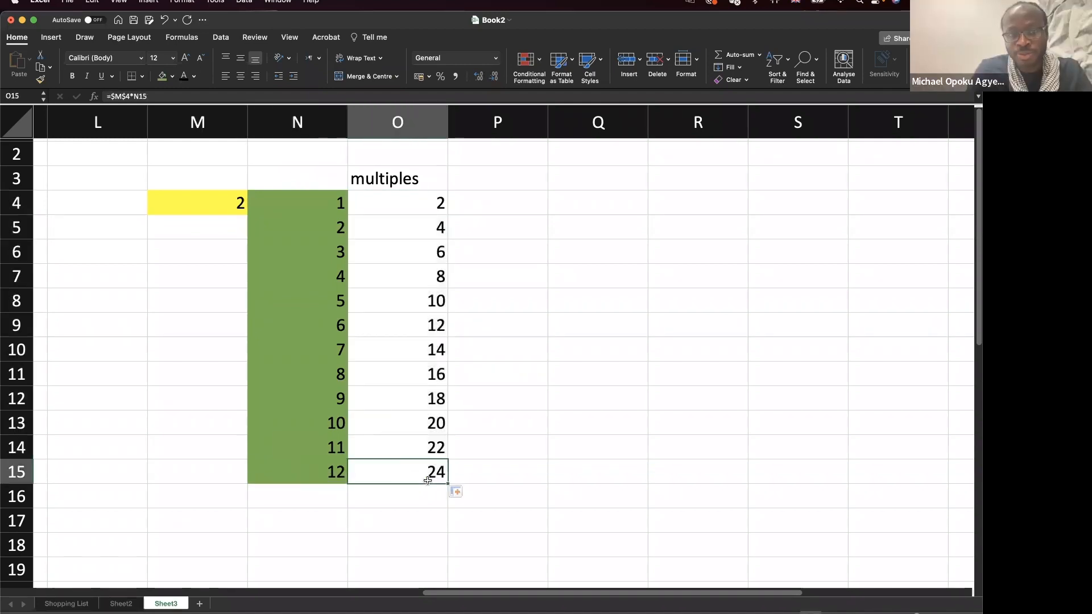
left_click(363, 288)
Change O4 to the relative =M4*N4 and fill it down to O15.
double_click(358, 203)
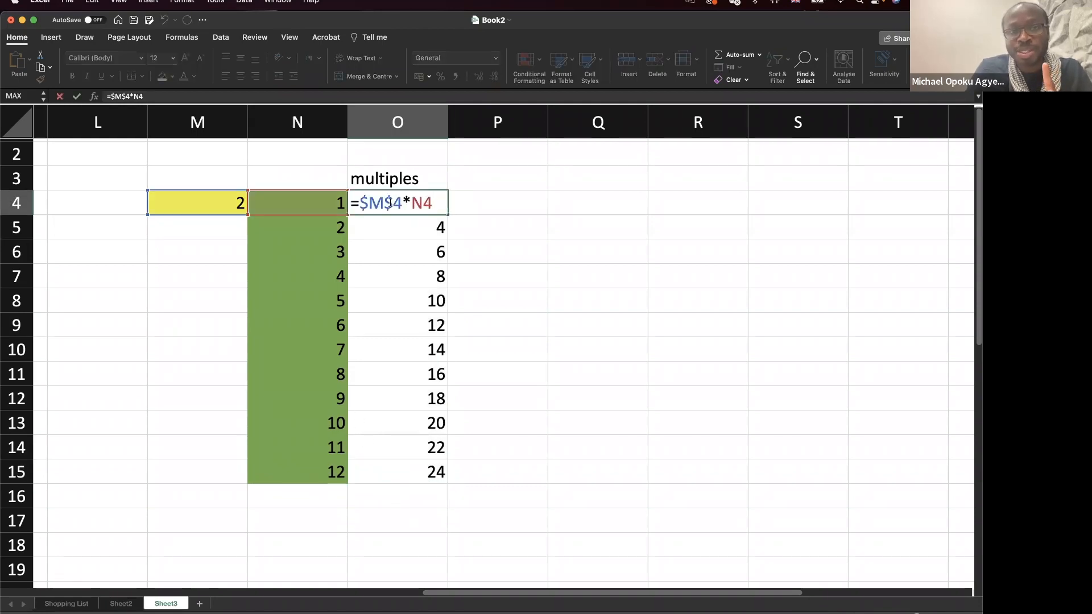
key("BackSpace")
key("BackSpace")
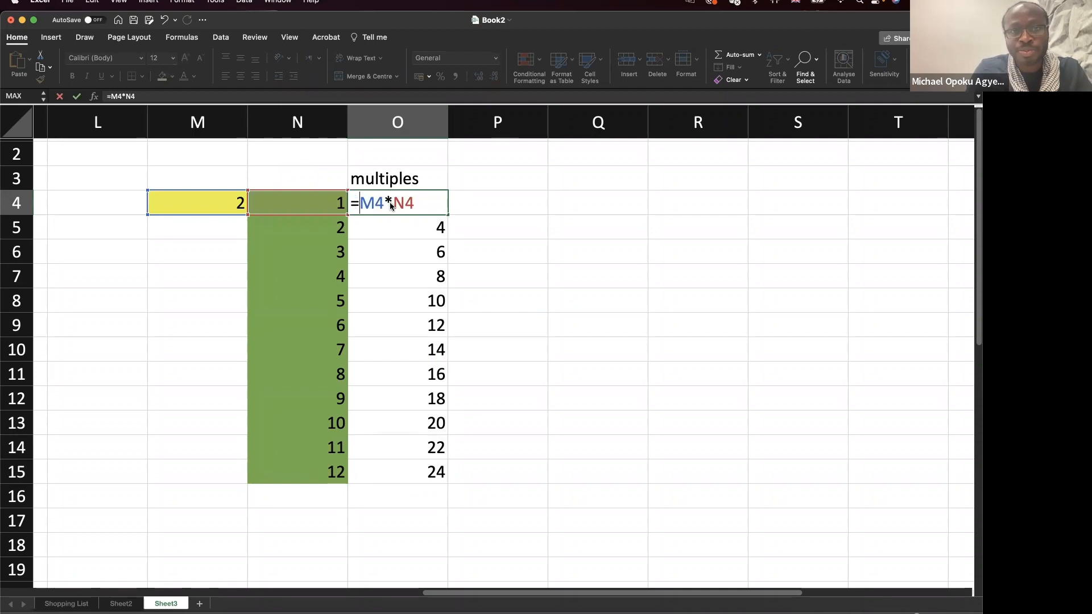
key("Return")
left_click(391, 202)
left_click_drag(449, 215, 437, 477)
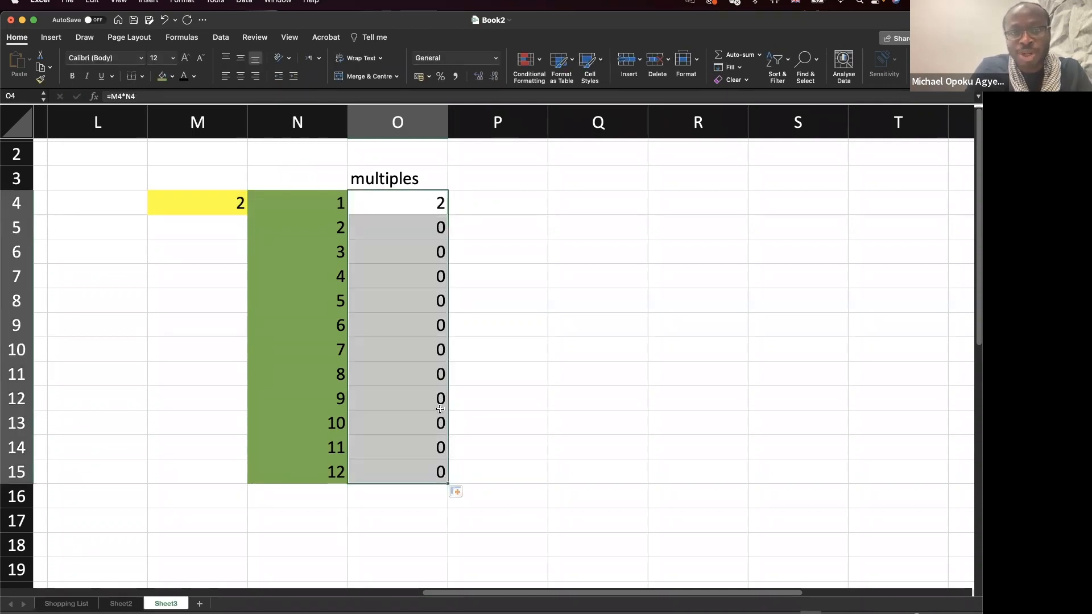
Check the empty M5 and M6 cells and O15's formula, which yields 0.
left_click(430, 232)
left_click(193, 235)
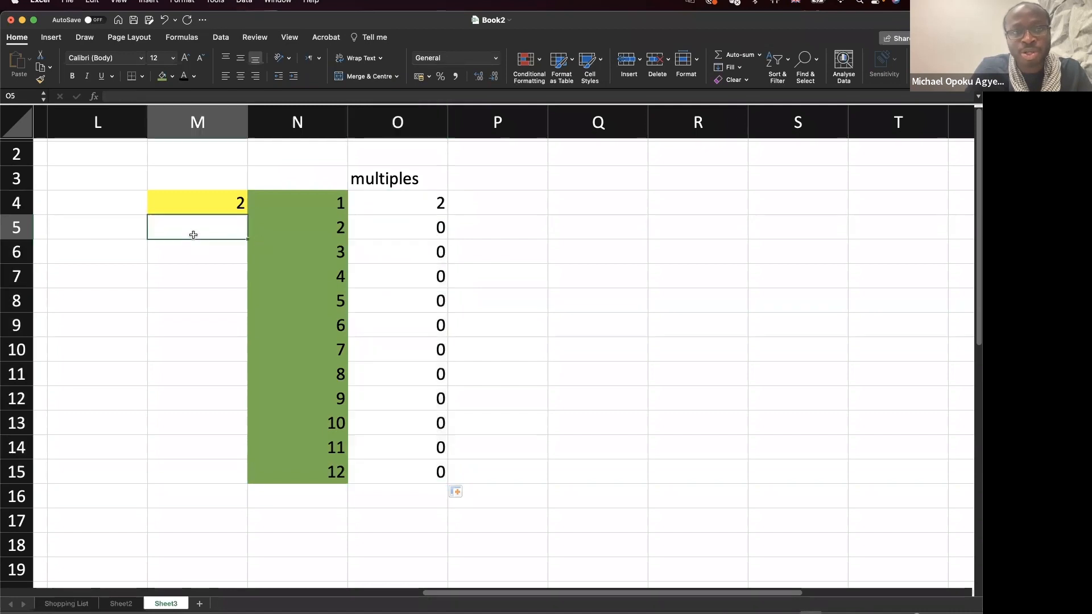
left_click(201, 254)
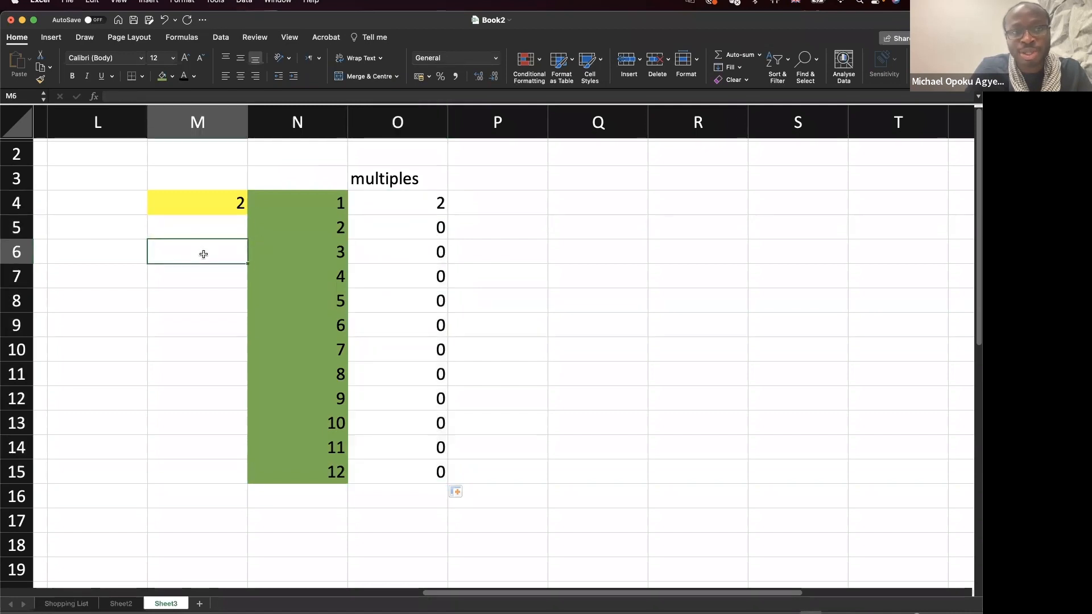
left_click(216, 471)
double_click(382, 472)
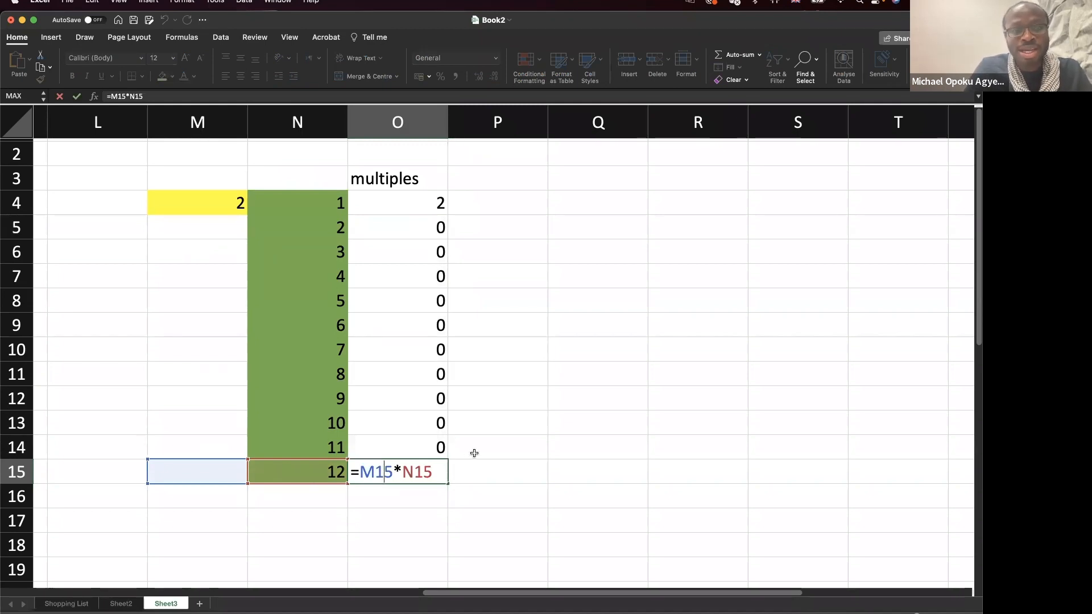
key("Escape")
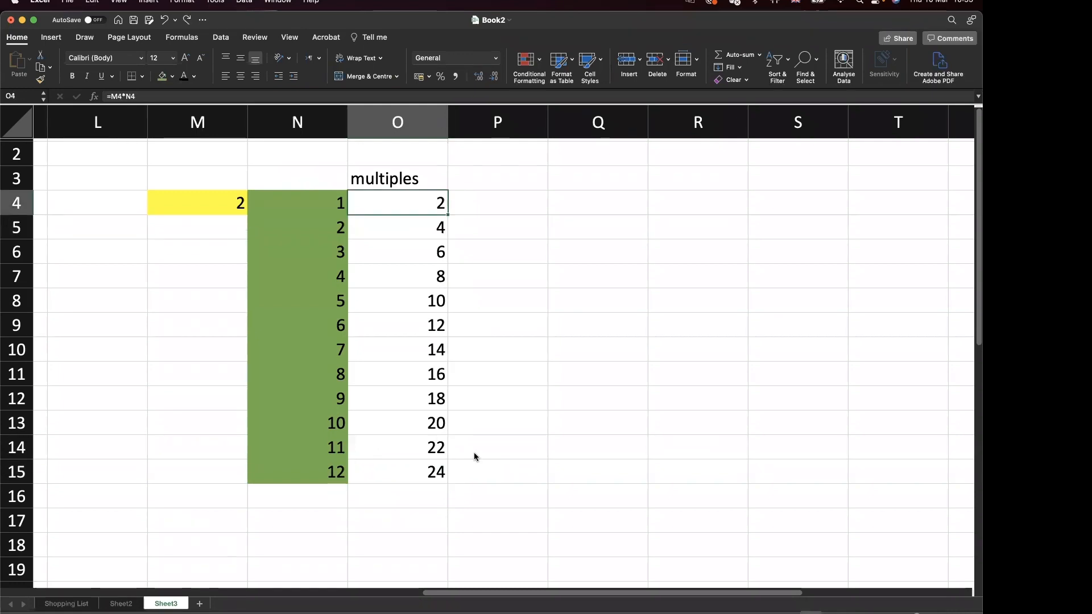
Inspect O15's formula to confirm it references the locked $M$4.
left_click(234, 204)
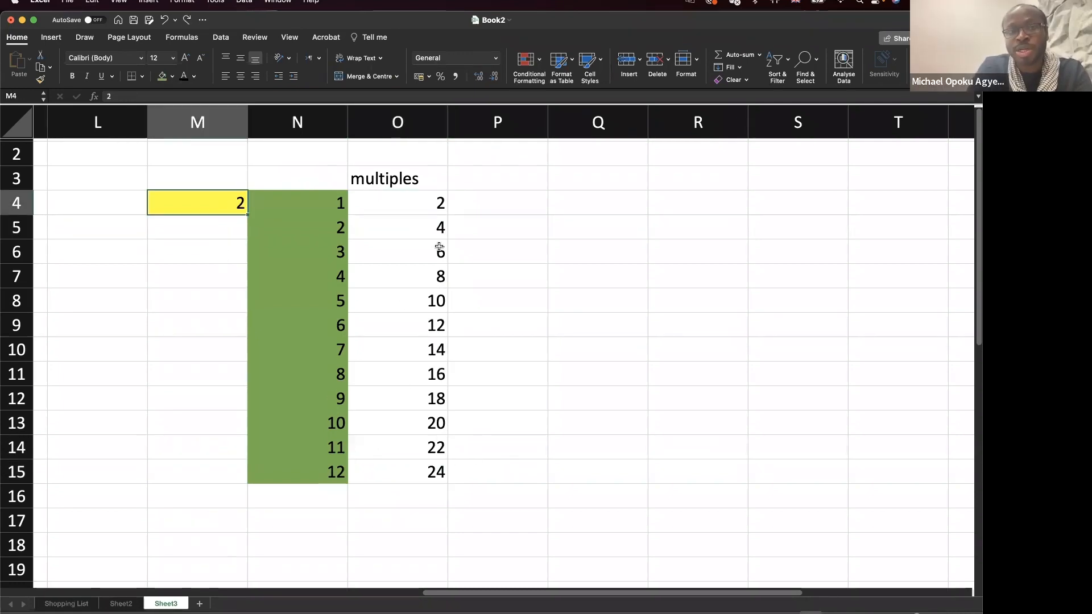
left_click(306, 217)
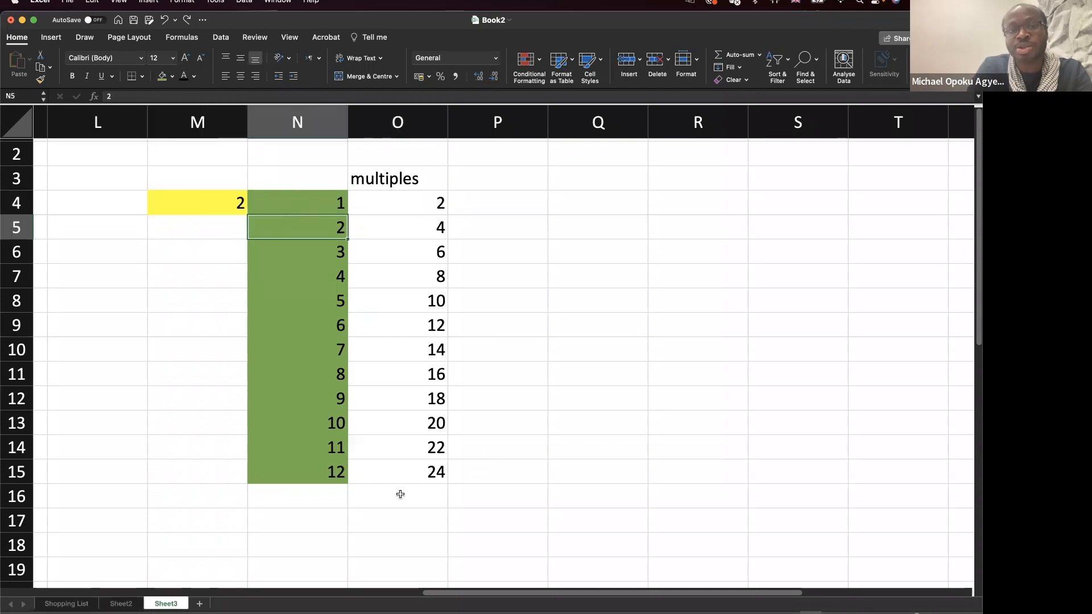
double_click(403, 472)
key("Escape")
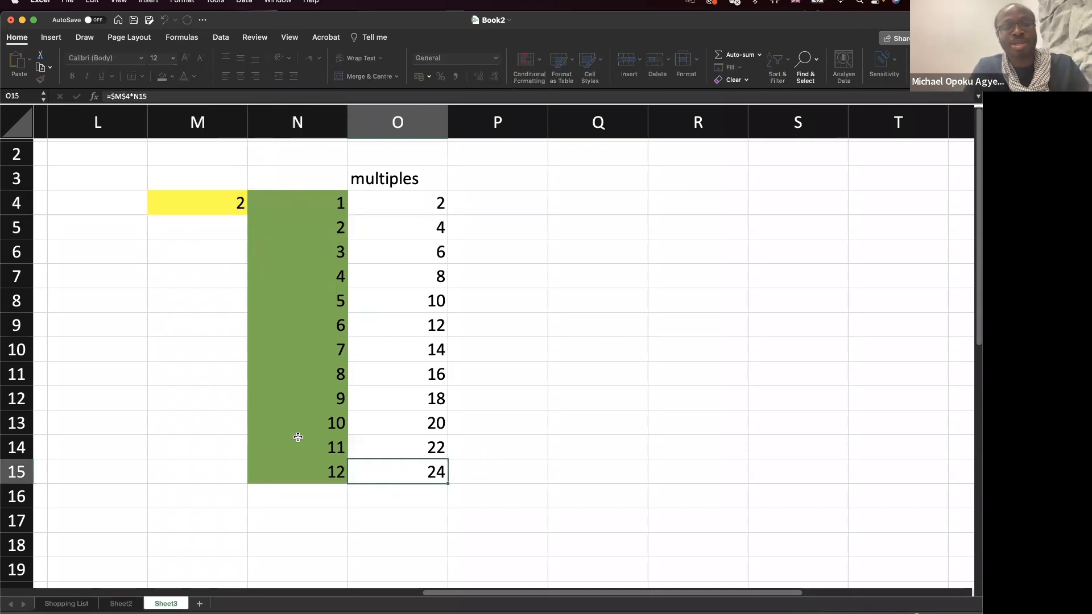
Change the multiplier in M4 to 10.
left_click(236, 200)
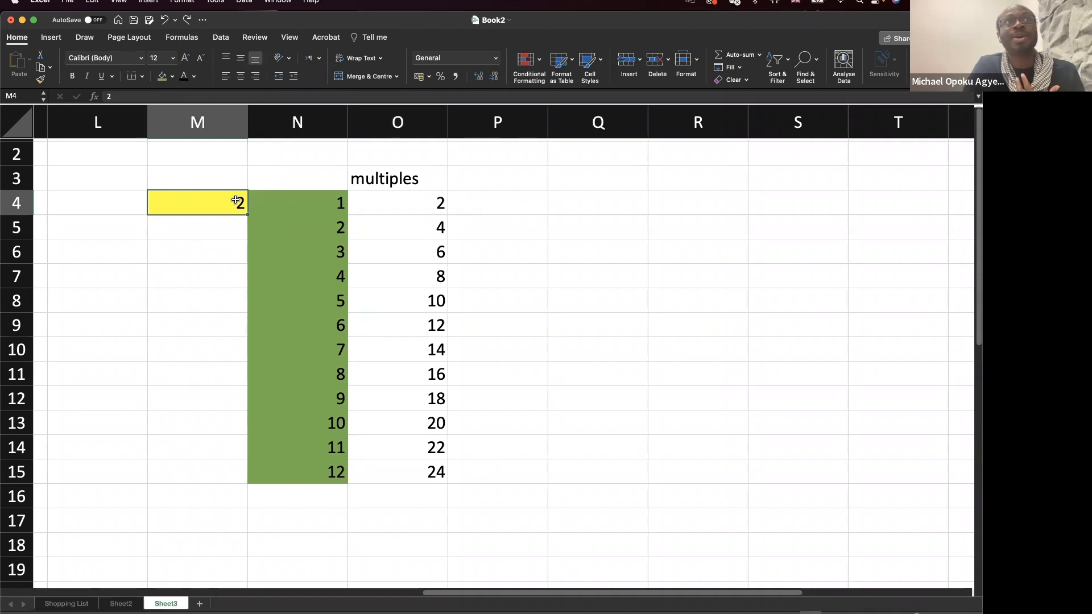
key("shift+Right")
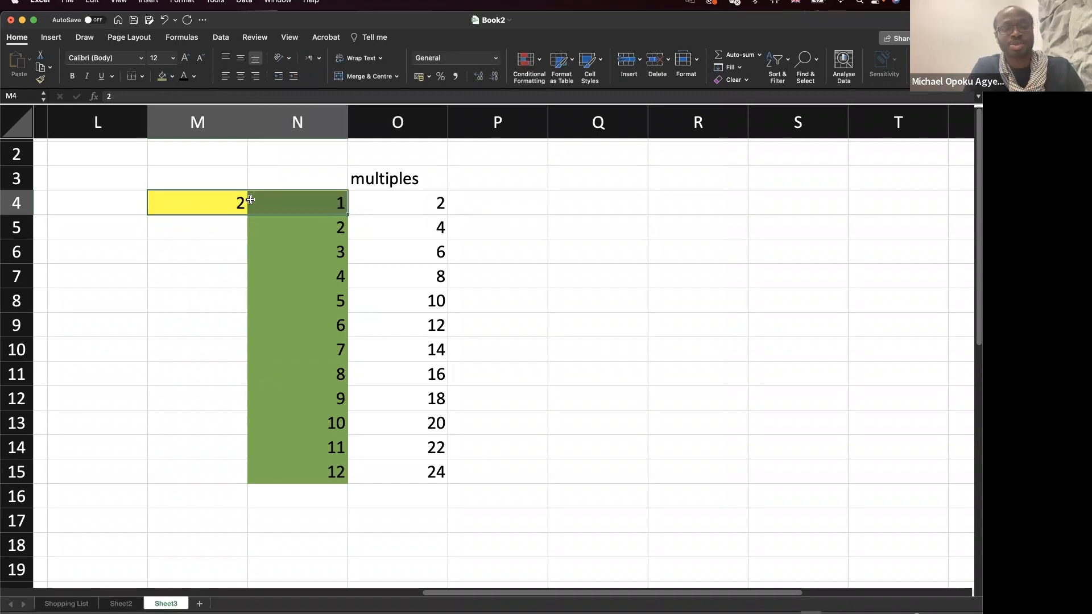
key("shift+Left")
type("10")
key("Return")
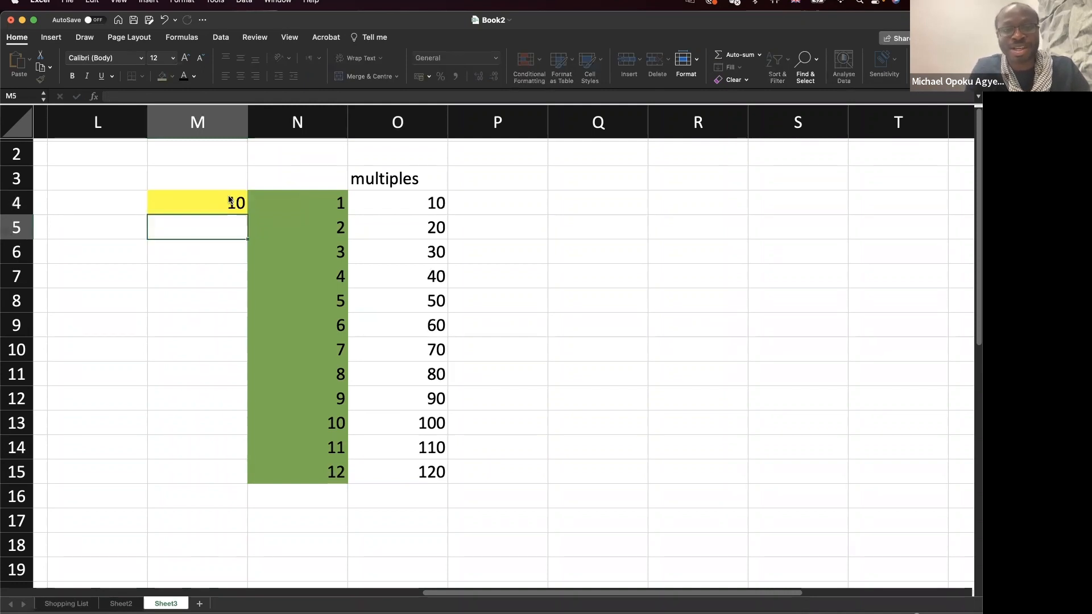
Try multipliers 5, then 3, then 4 in M4, leaving O4:O15 at 4 through 48.
left_click(229, 199)
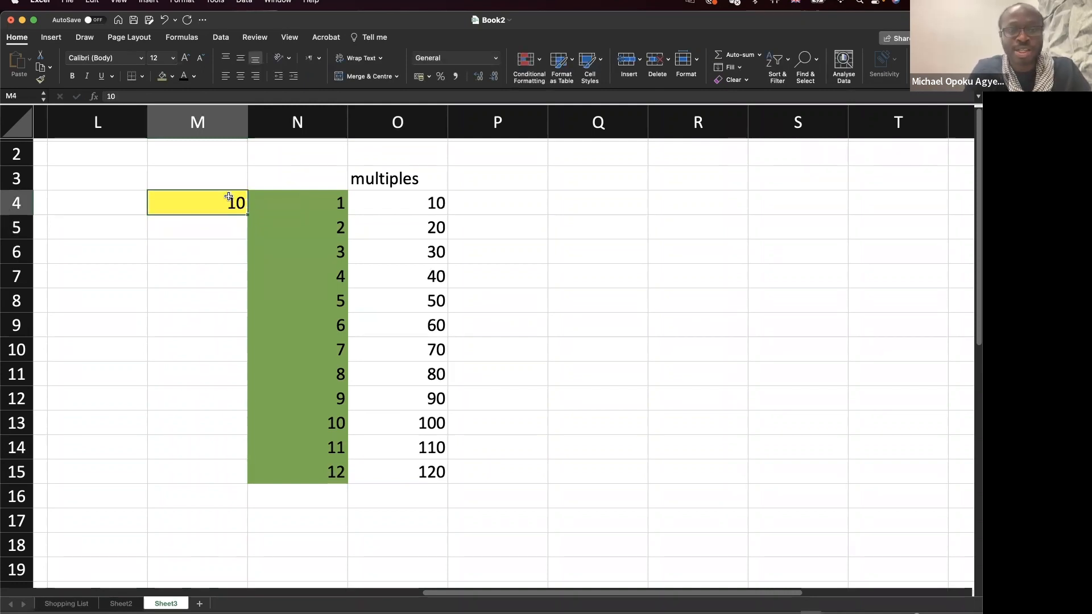
type("5")
key("Return")
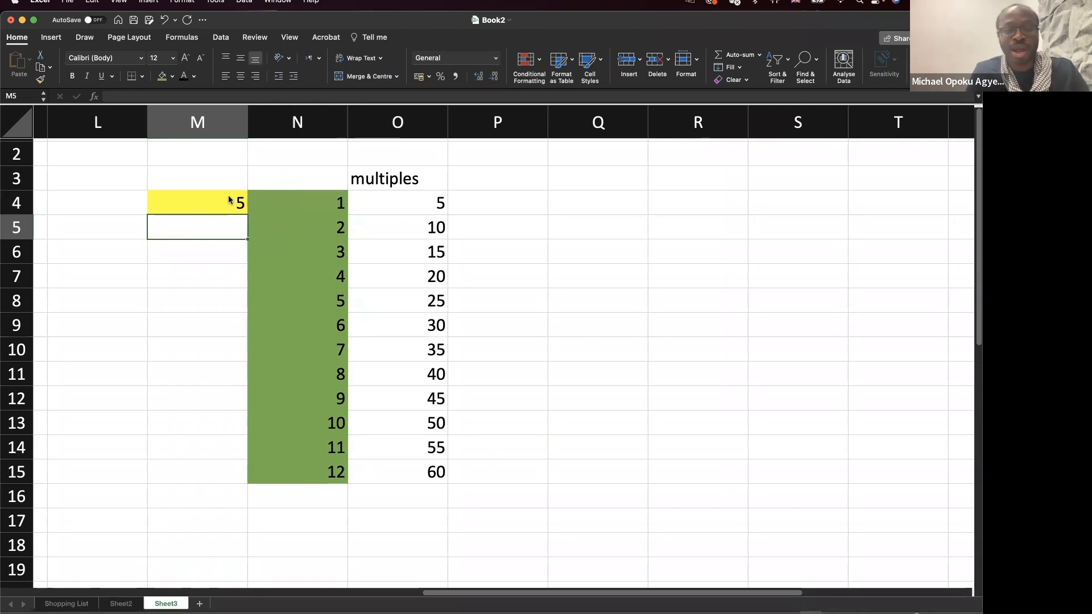
left_click(229, 197)
type("3")
key("Return")
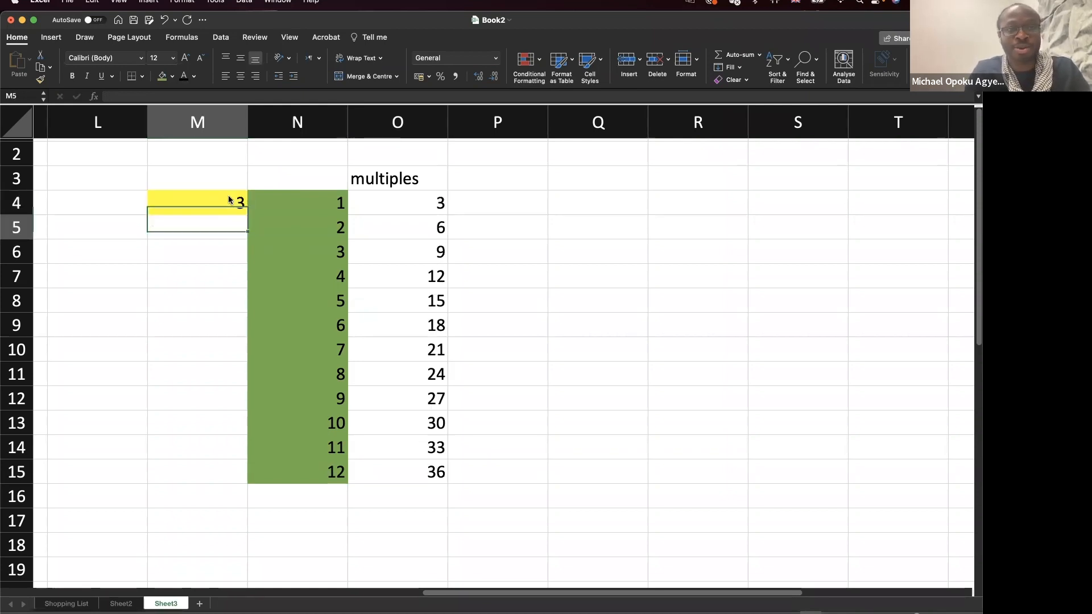
left_click(229, 196)
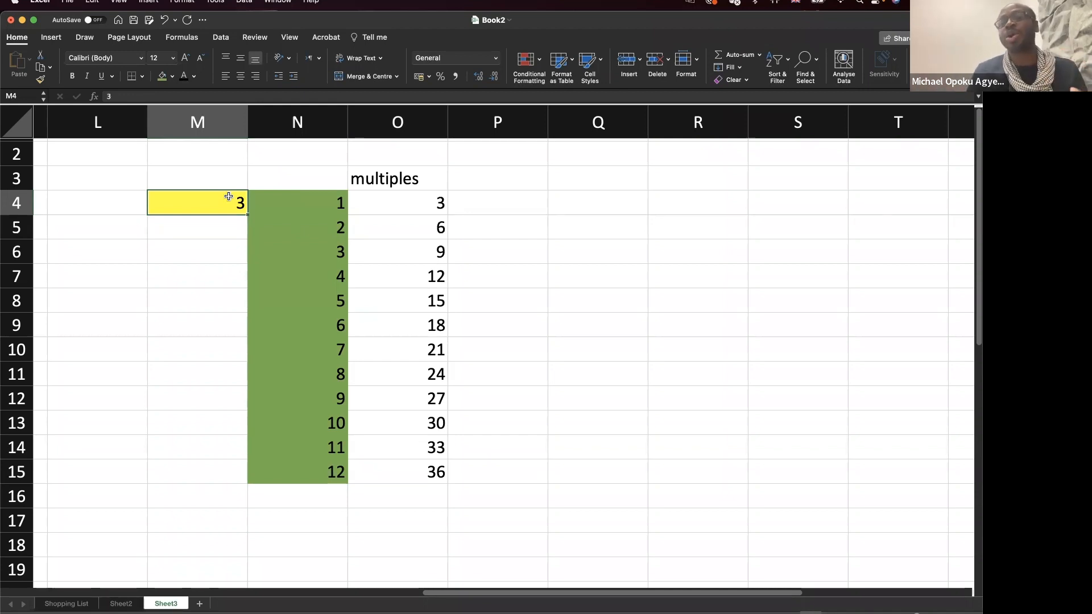
type("4")
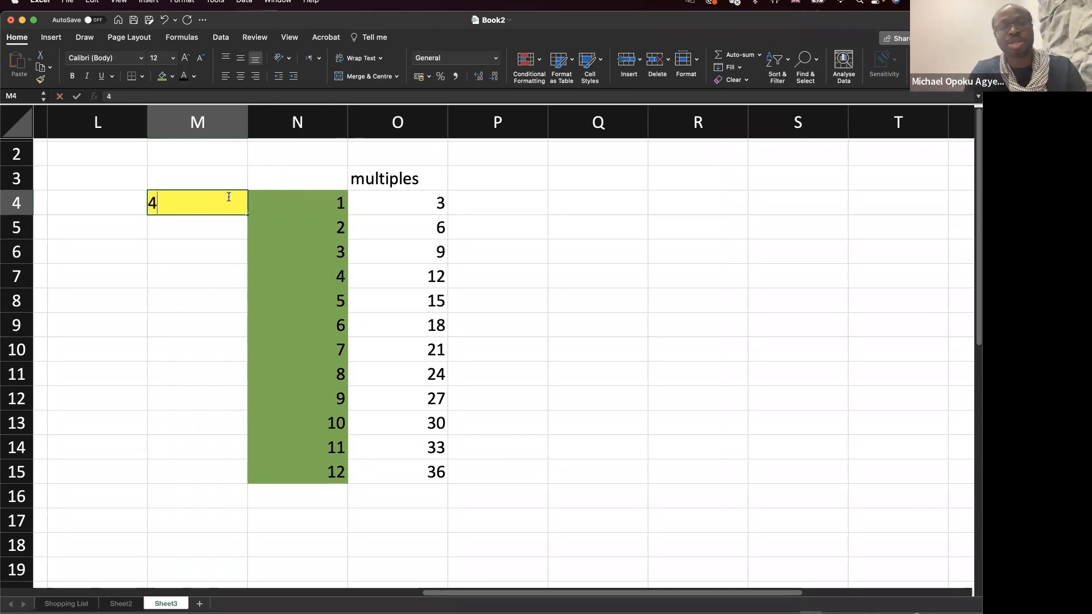
key("Return")
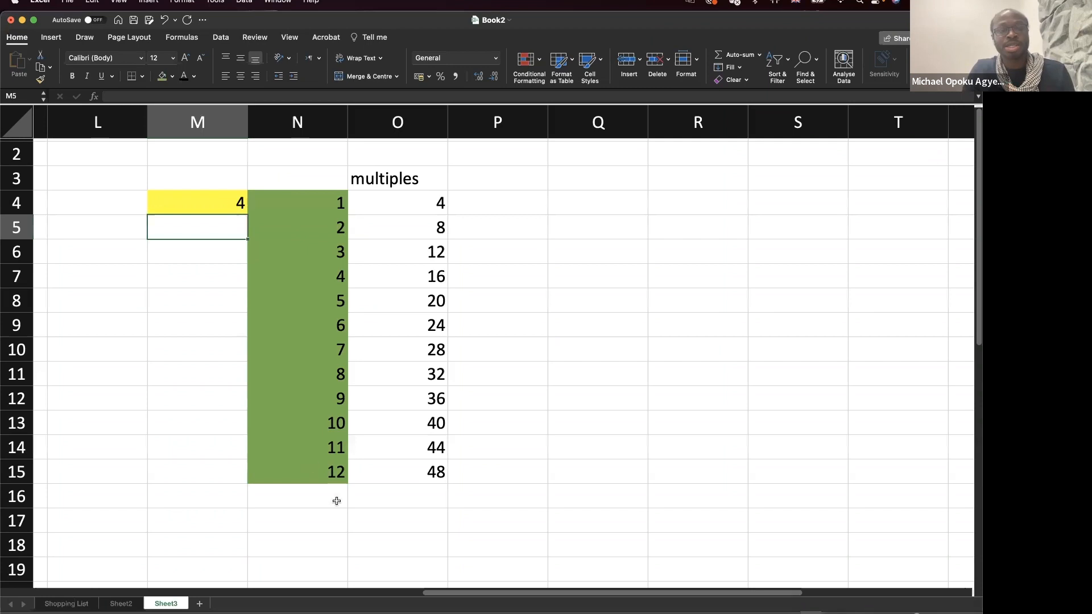